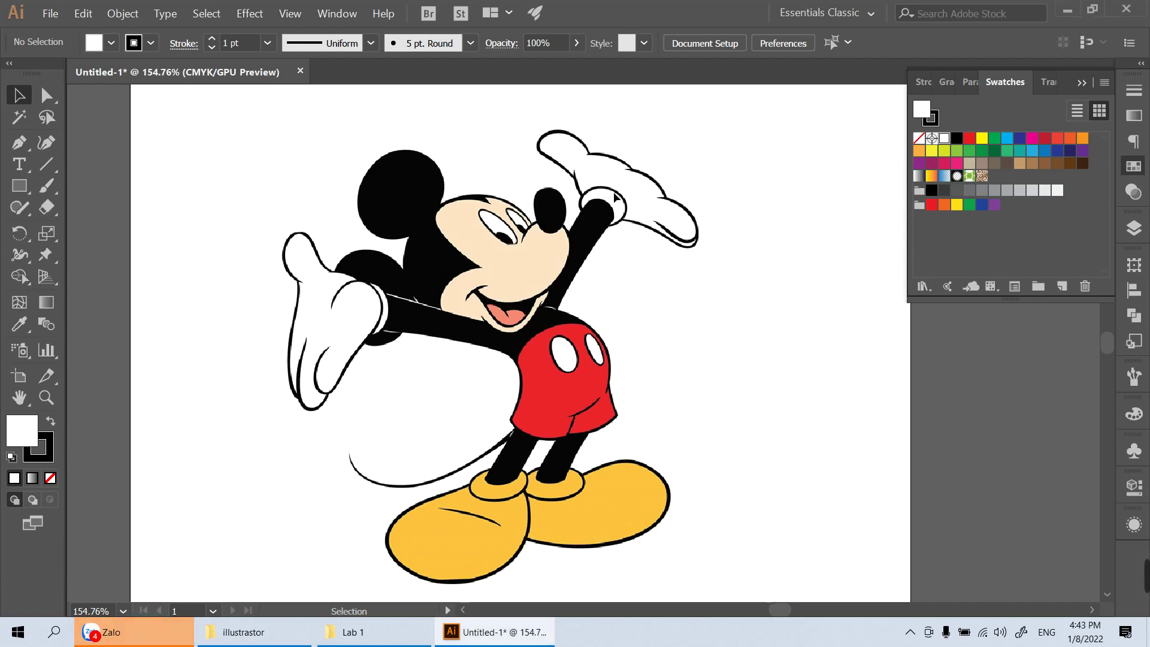
Zoom in on the raised glove and center its top edge in view
key(z)
drag(609, 174, 777, 333)
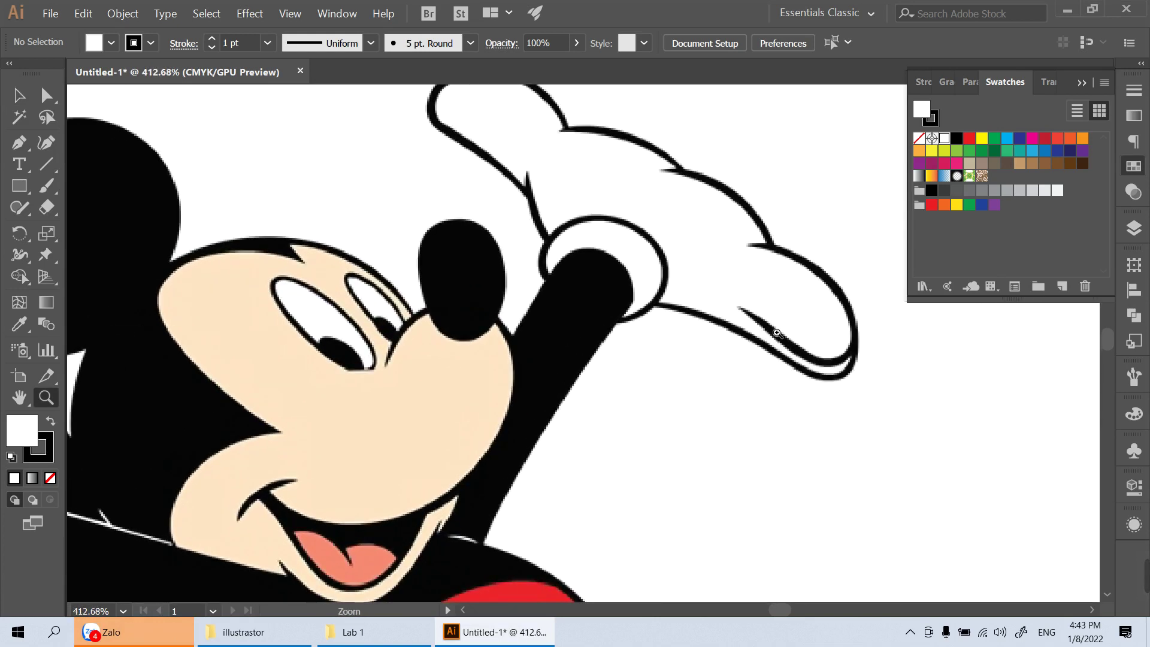
drag(739, 239, 664, 350)
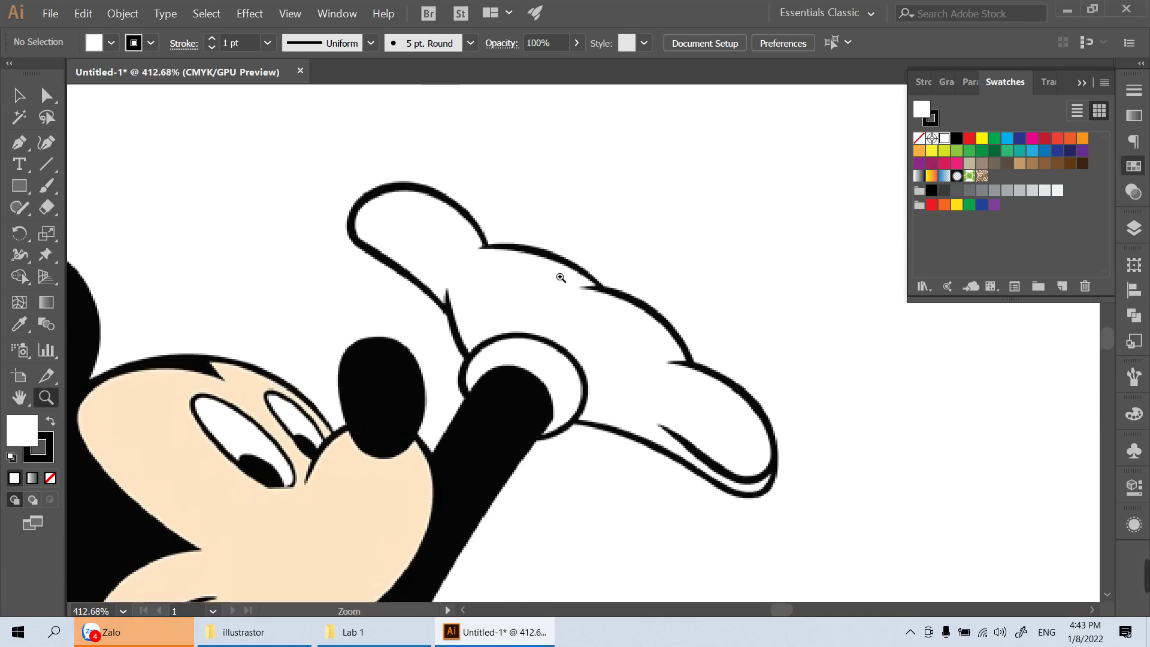
mouse_move(561, 278)
mouse_down()
mouse_move(639, 334)
mouse_move(651, 356)
mouse_up()
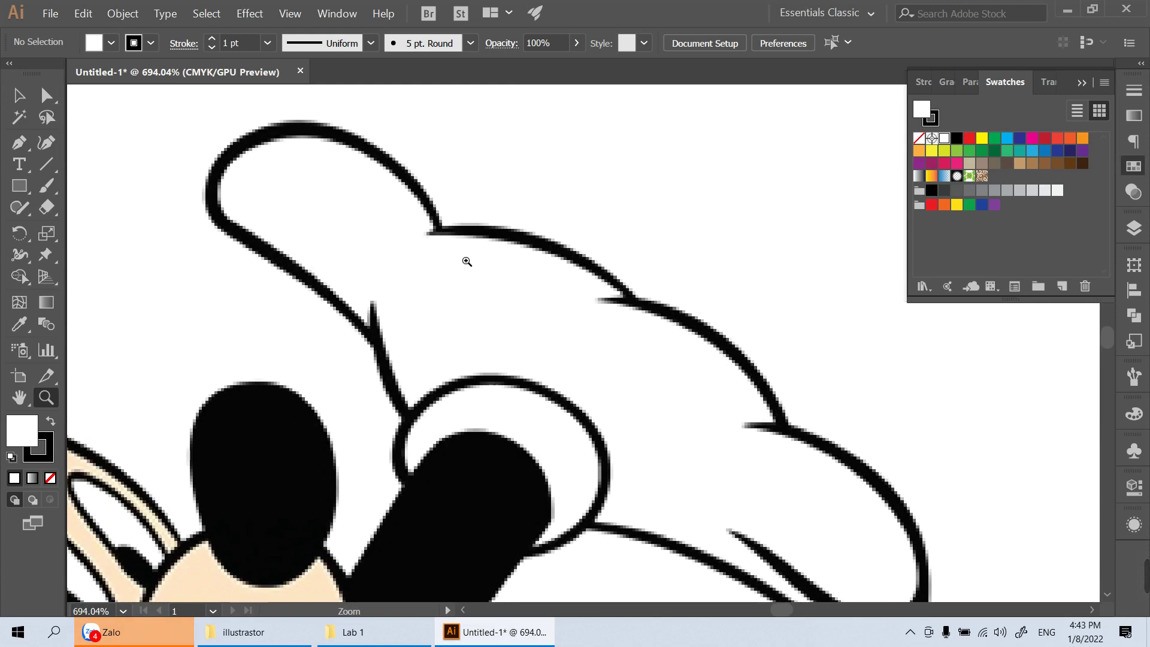
drag(458, 239, 497, 275)
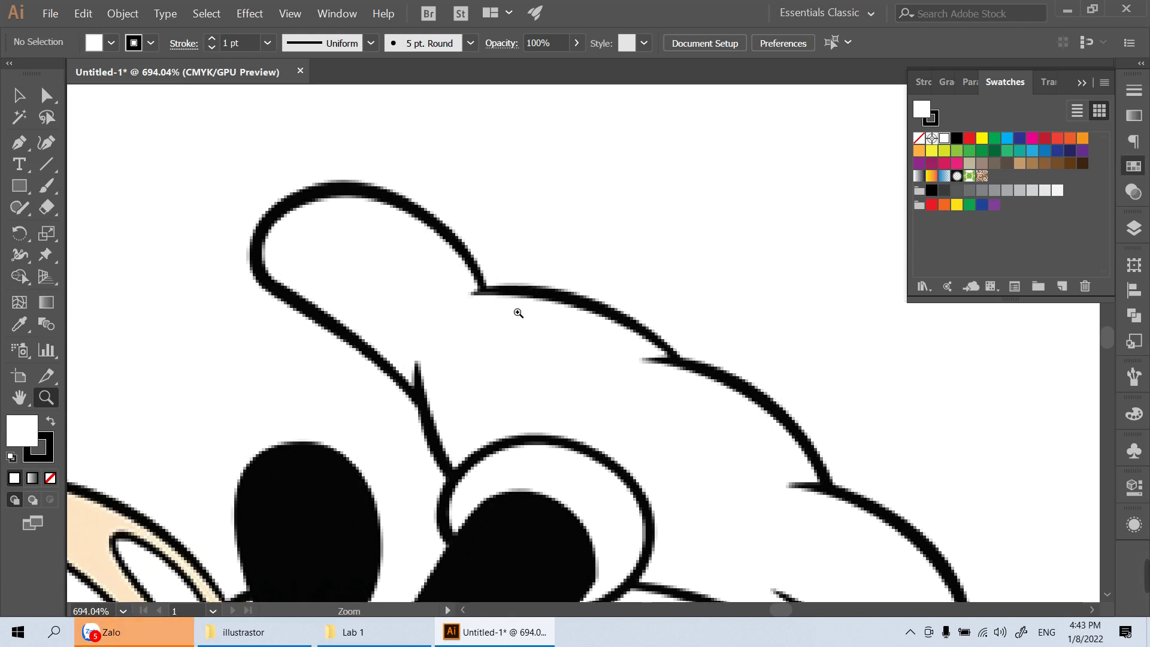
key(p)
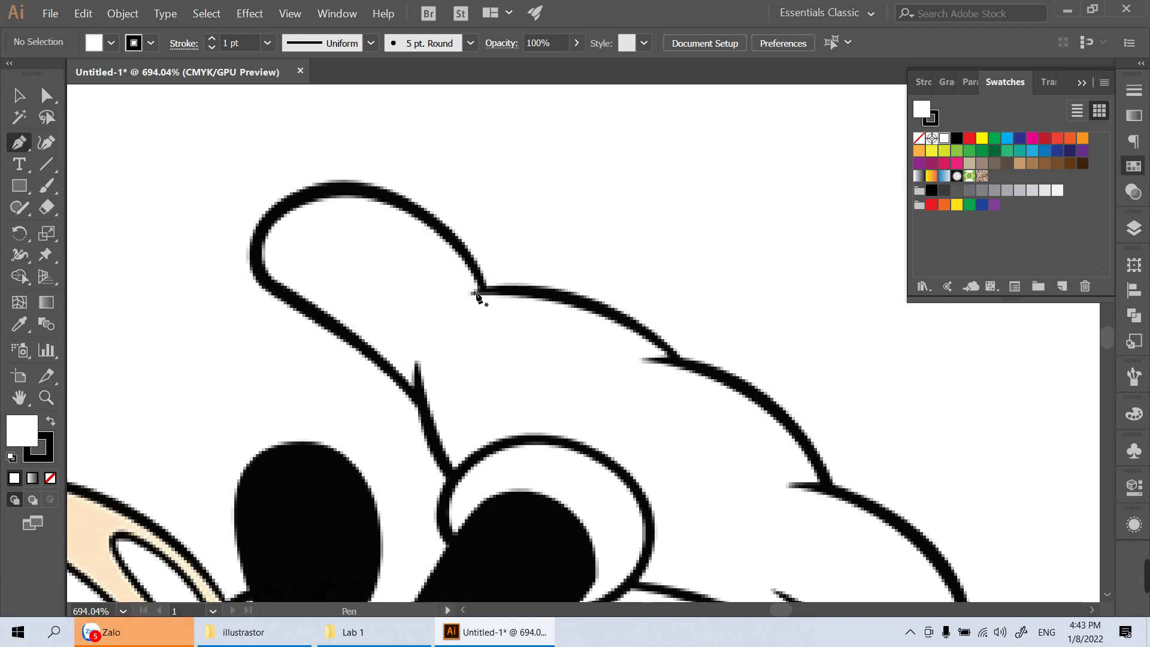
Draw a curve along the glove's top edge between two notches and remove its fill
click(475, 293)
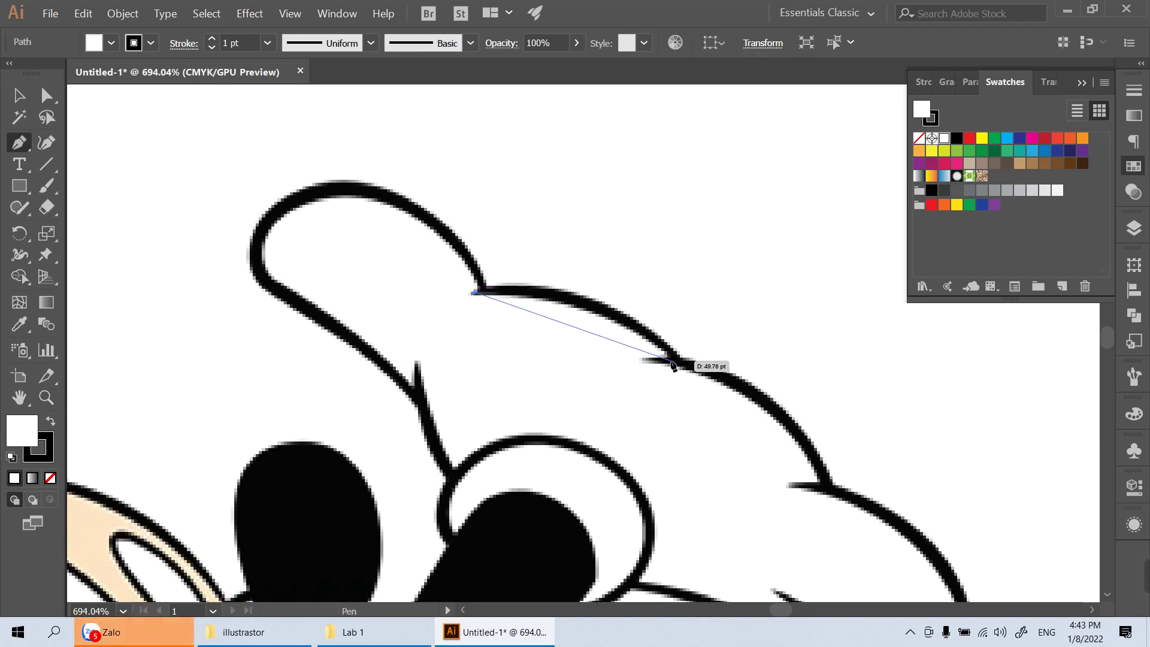
mouse_move(676, 360)
mouse_down()
mouse_move(762, 454)
mouse_move(753, 442)
mouse_up()
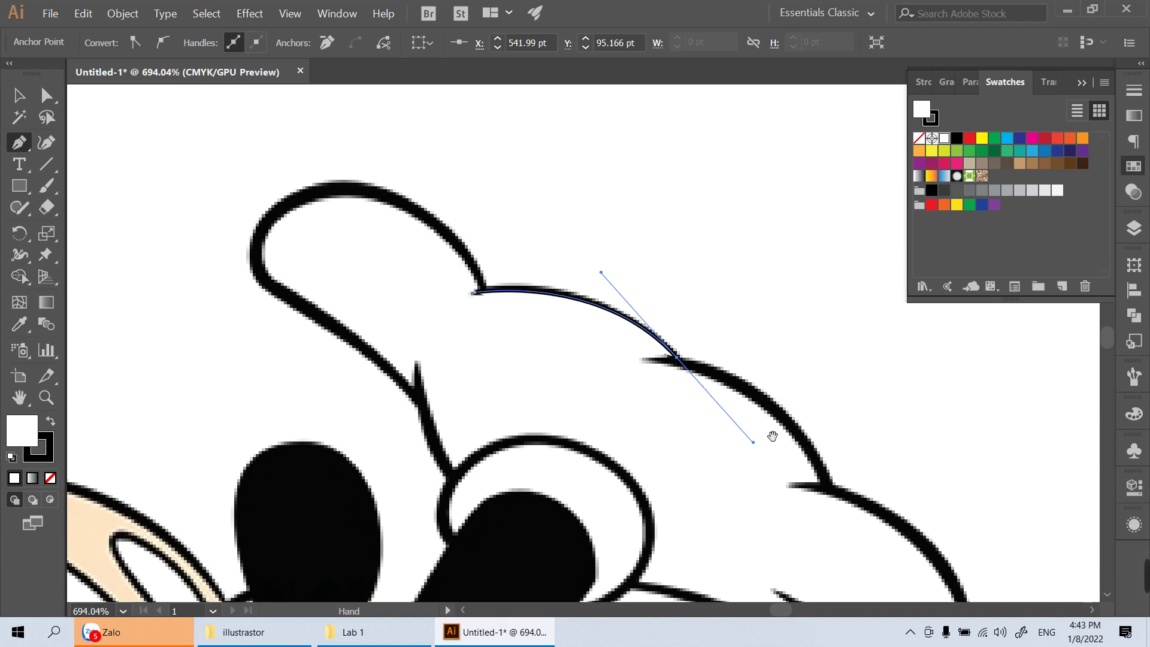
key(v)
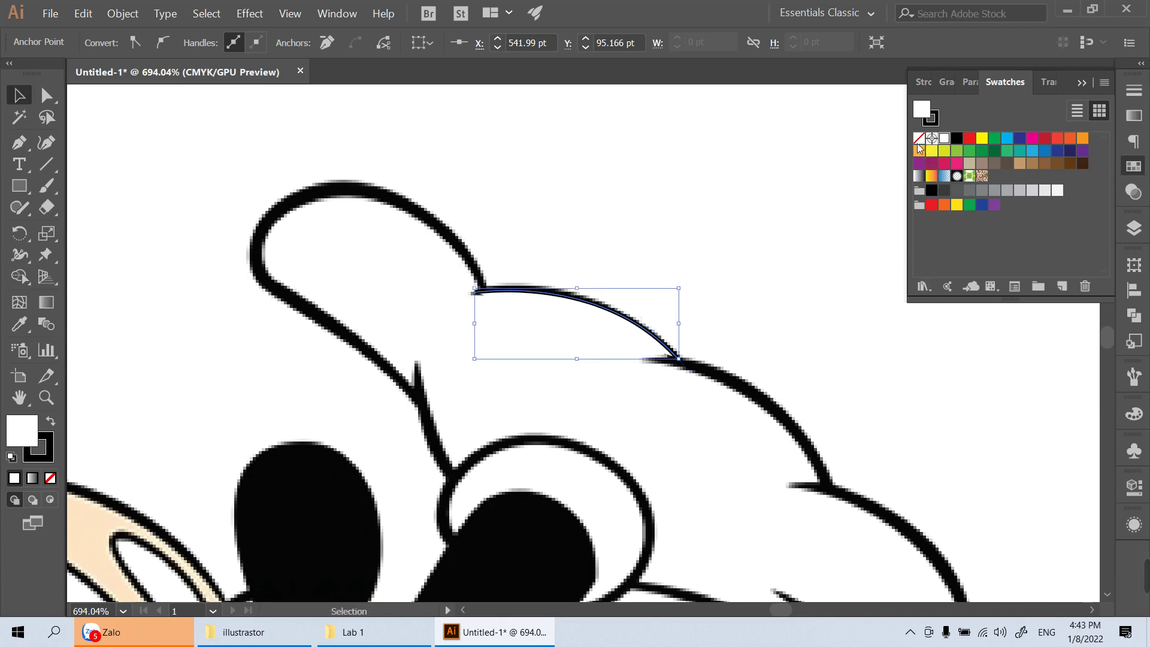
click(920, 139)
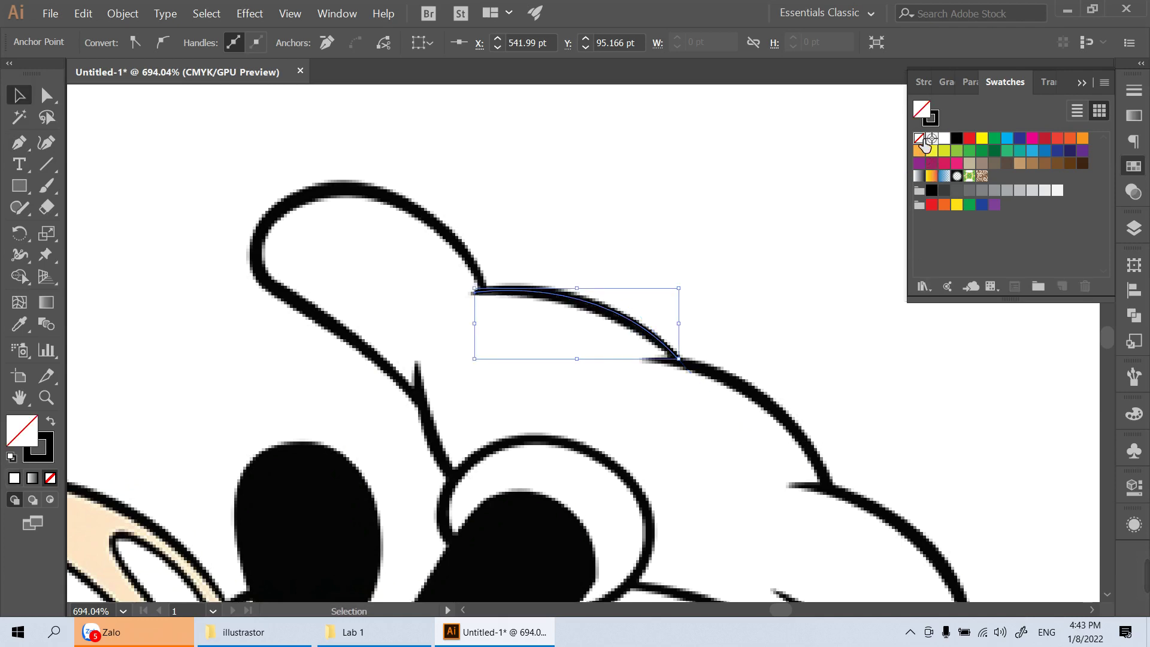
click(748, 307)
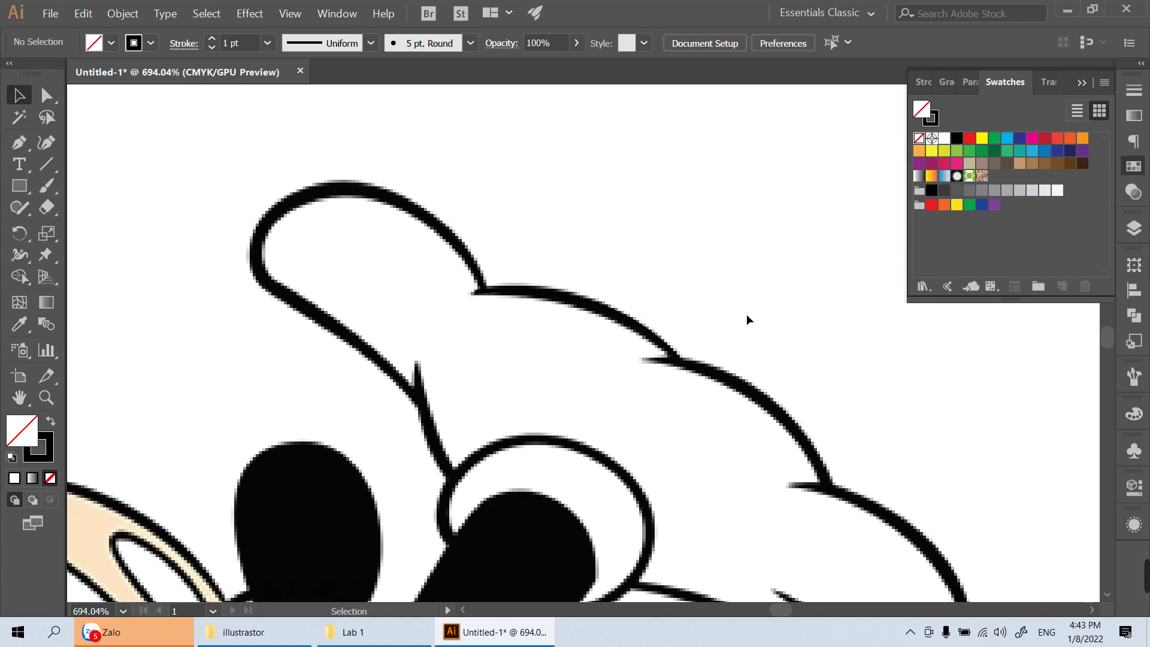
click(643, 329)
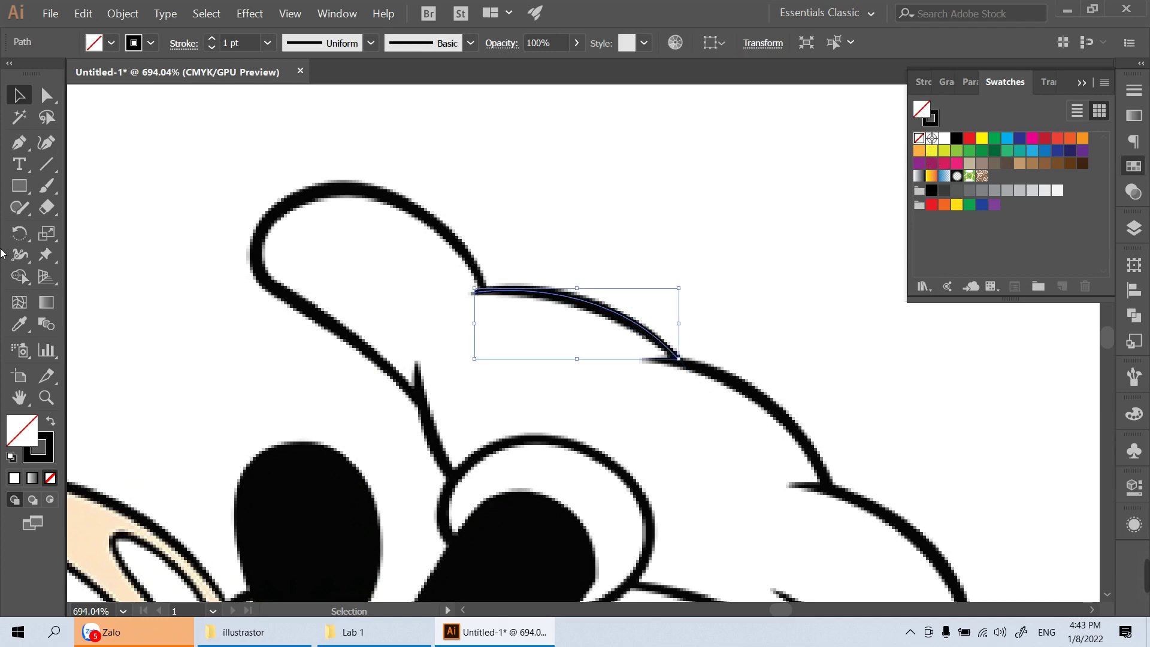
Widen the curve's middle with the Width Tool into a tapered 1.787 pt stroke
click(19, 261)
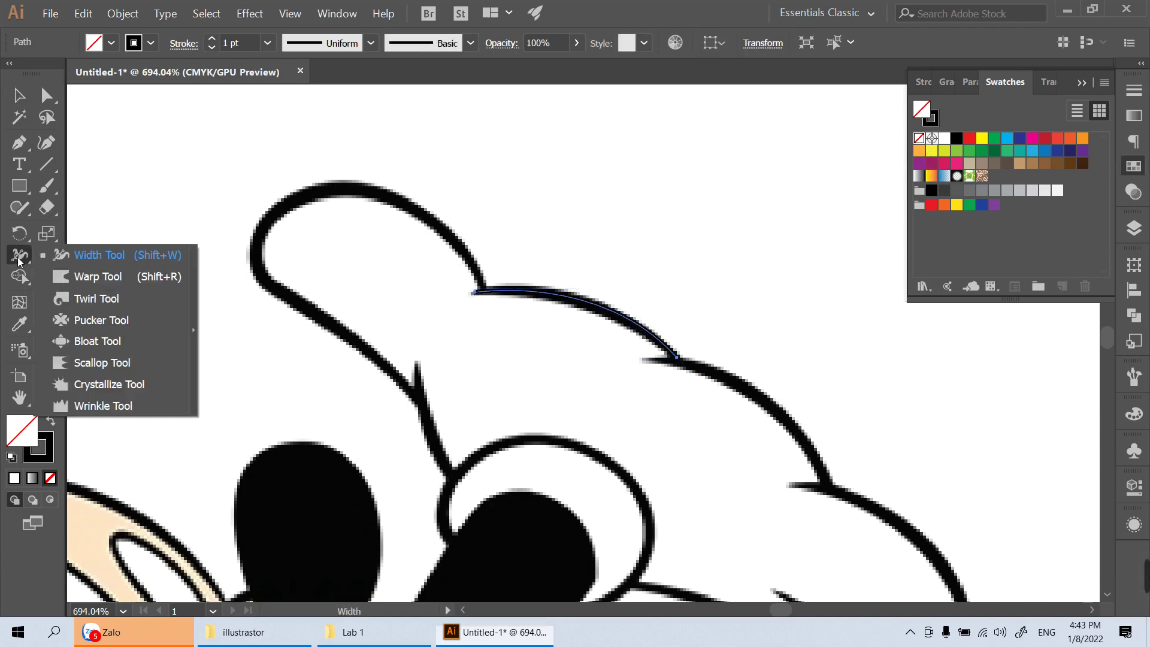
click(85, 259)
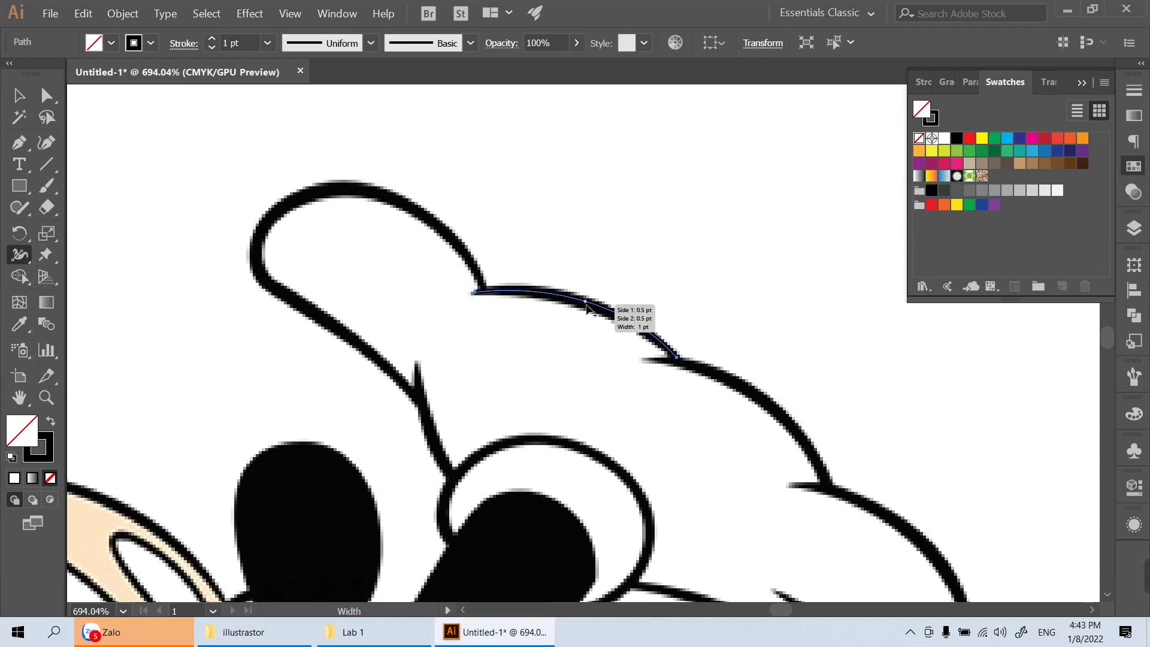
drag(588, 308, 584, 307)
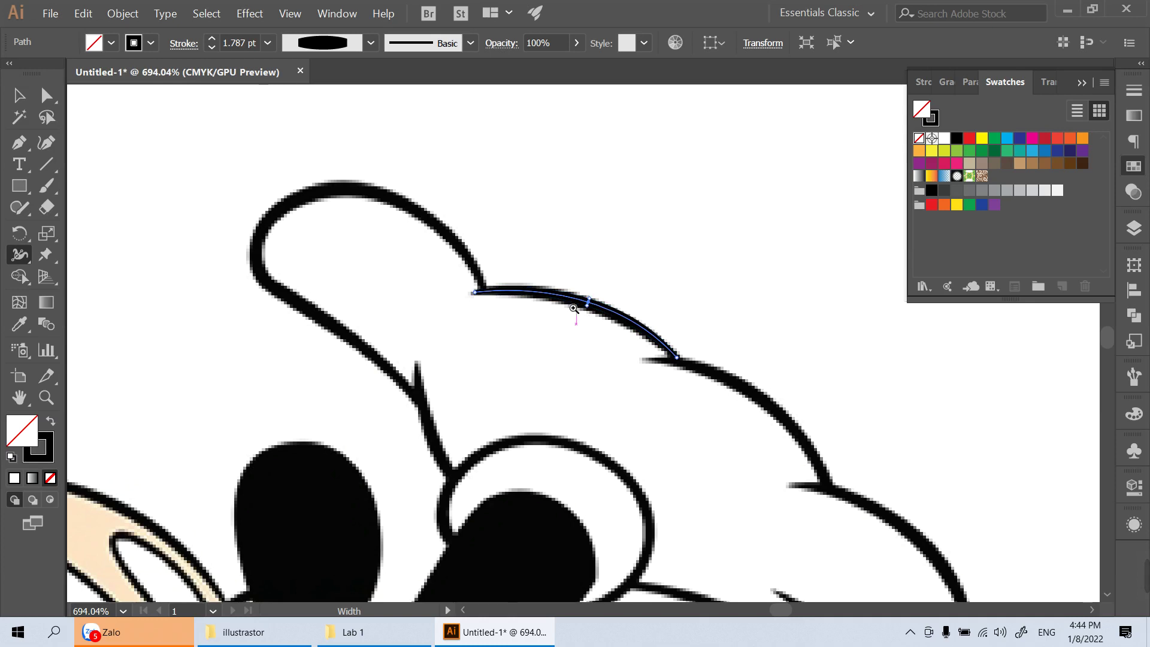
key(z)
mouse_move(530, 289)
mouse_down()
mouse_move(668, 380)
mouse_move(645, 362)
mouse_up()
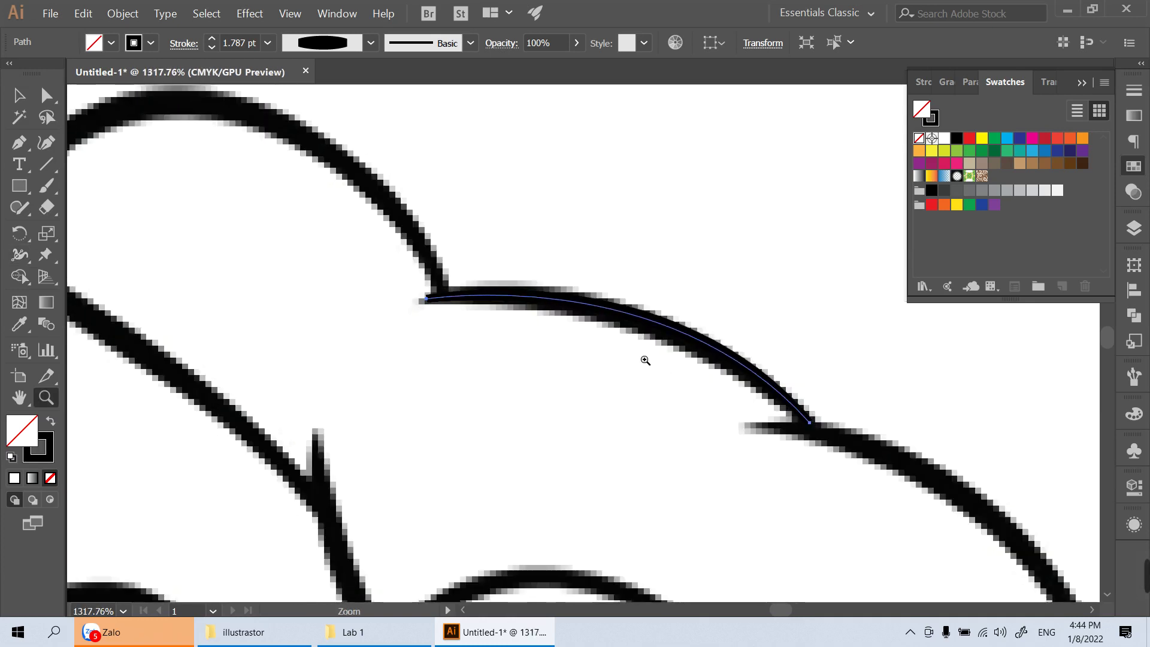
Reposition the first traced curve so it sits back on the glove outline
key(a)
click(643, 326)
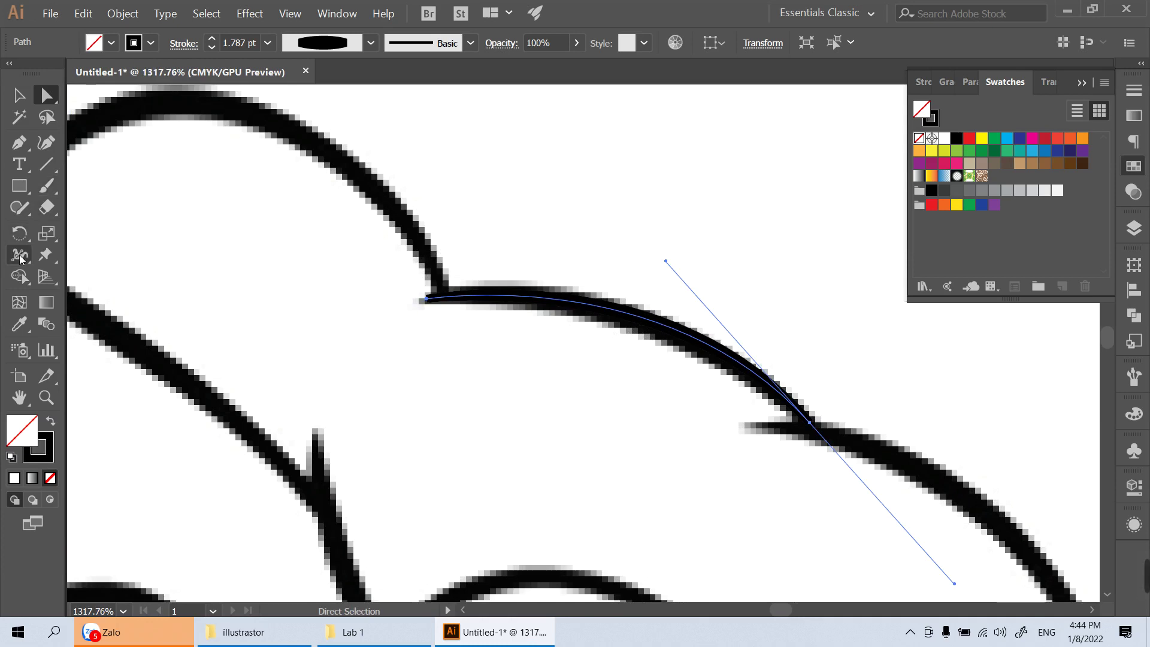
key(shift+w)
drag(651, 325, 652, 330)
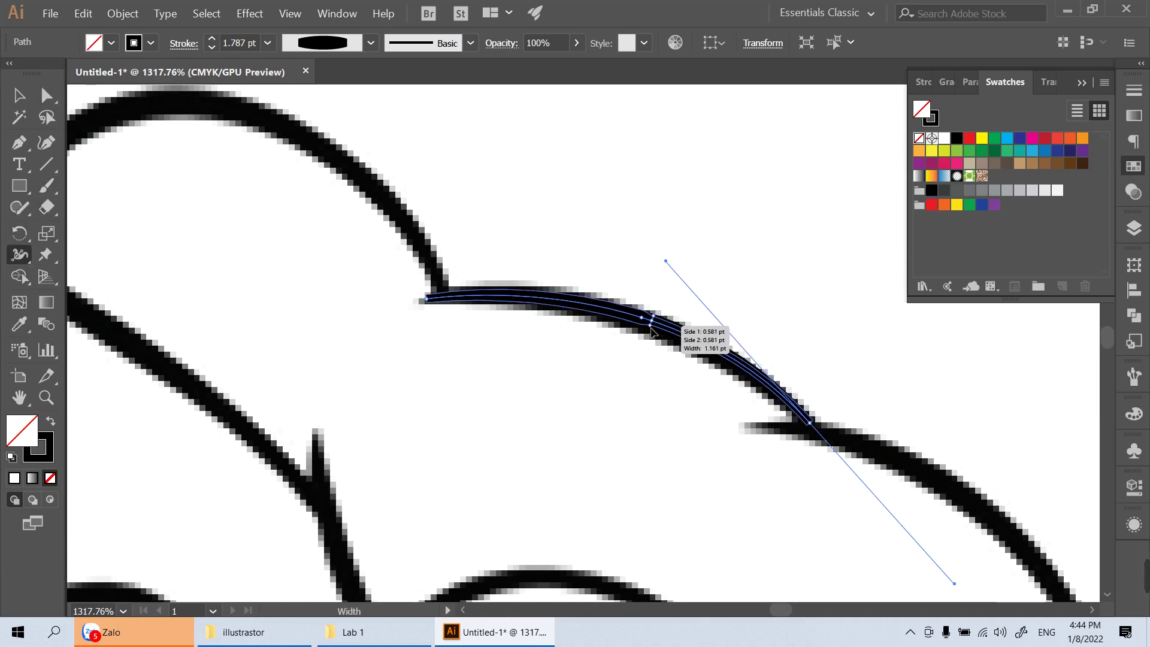
key(ctrl+z)
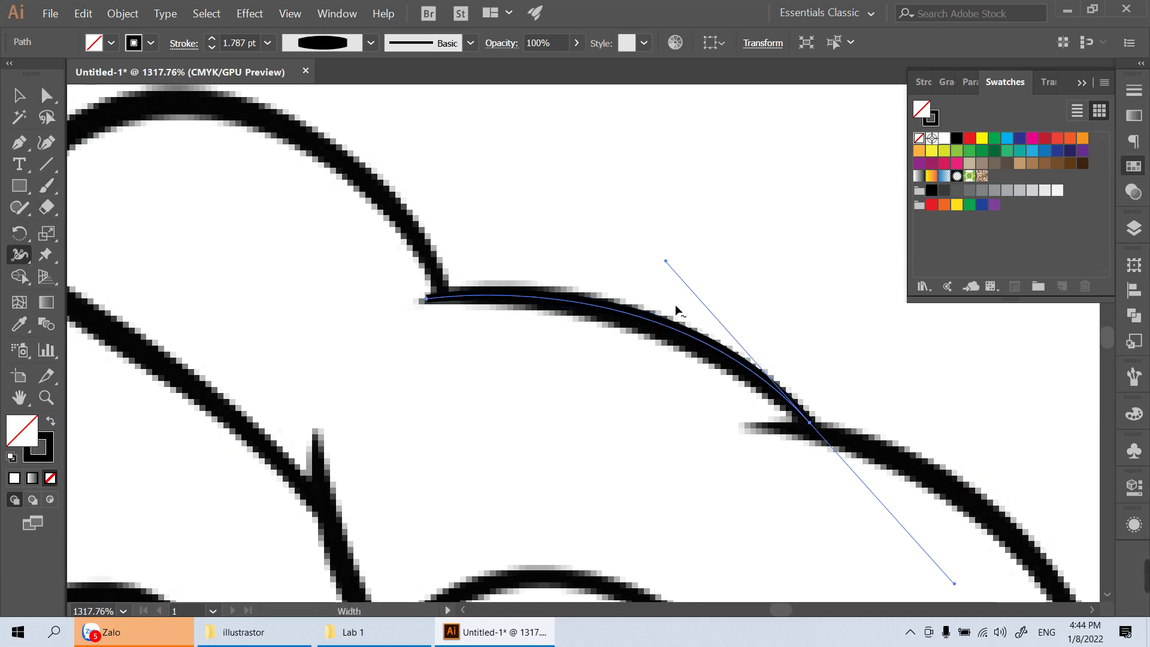
key(v)
mouse_move(692, 315)
mouse_down()
mouse_move(711, 262)
mouse_move(662, 330)
mouse_up()
click(704, 182)
drag(836, 383, 419, 127)
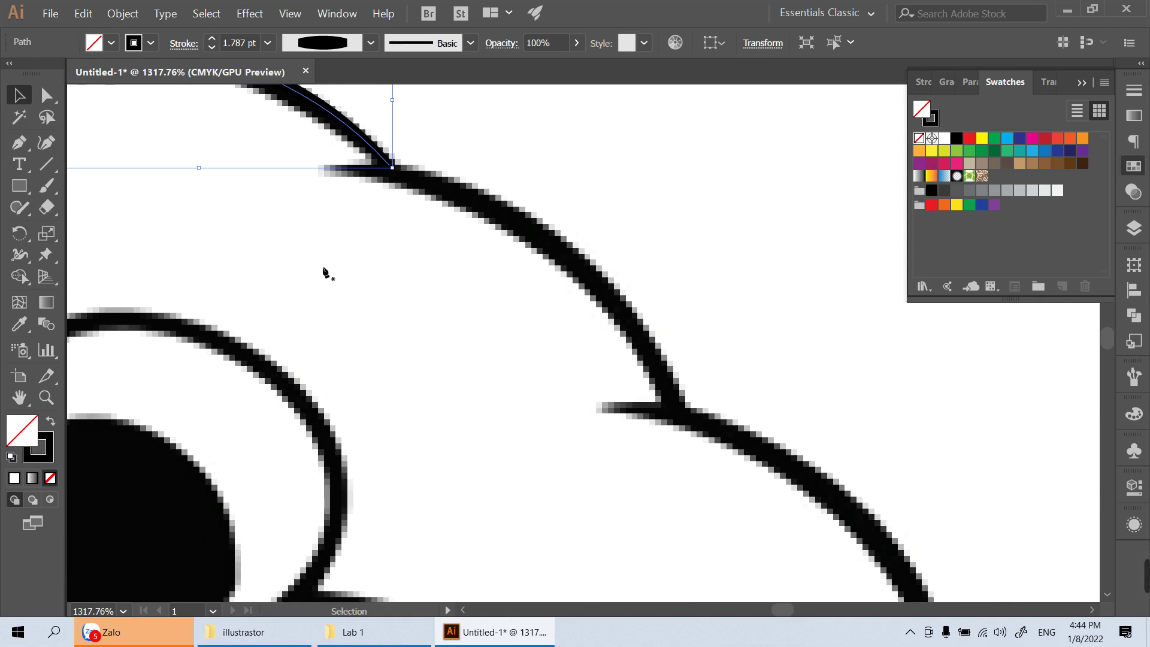
Draw a second curve to the next glove notch and thicken its middle
key(p)
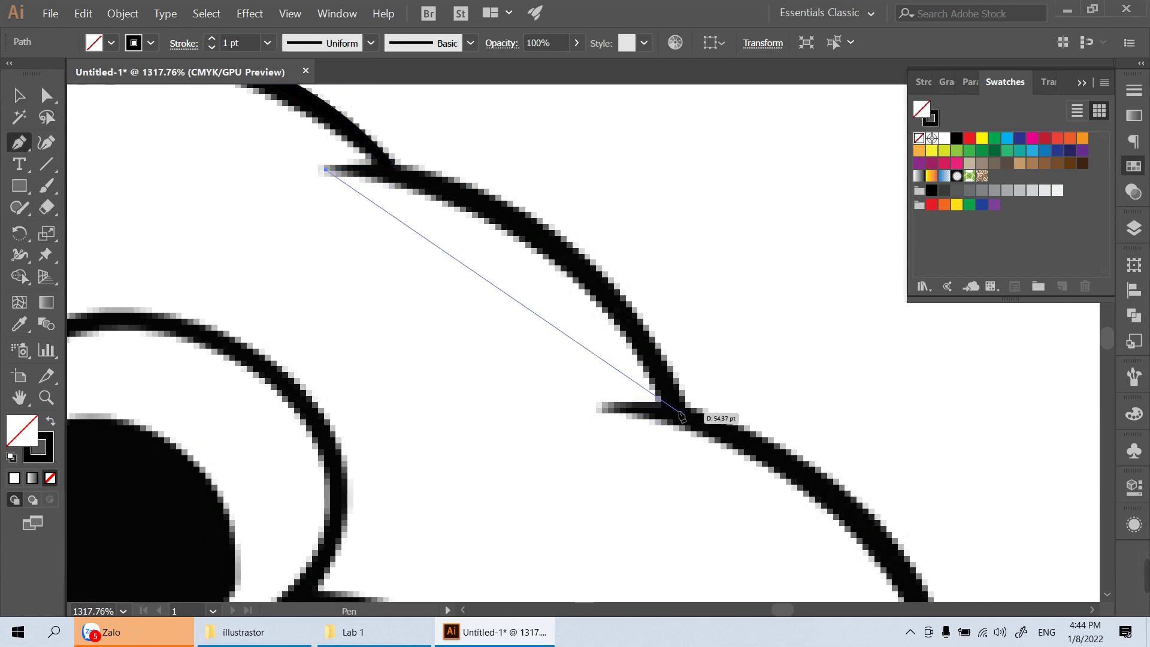
scroll(720, 539, down, 2)
scroll(745, 487, down, 3)
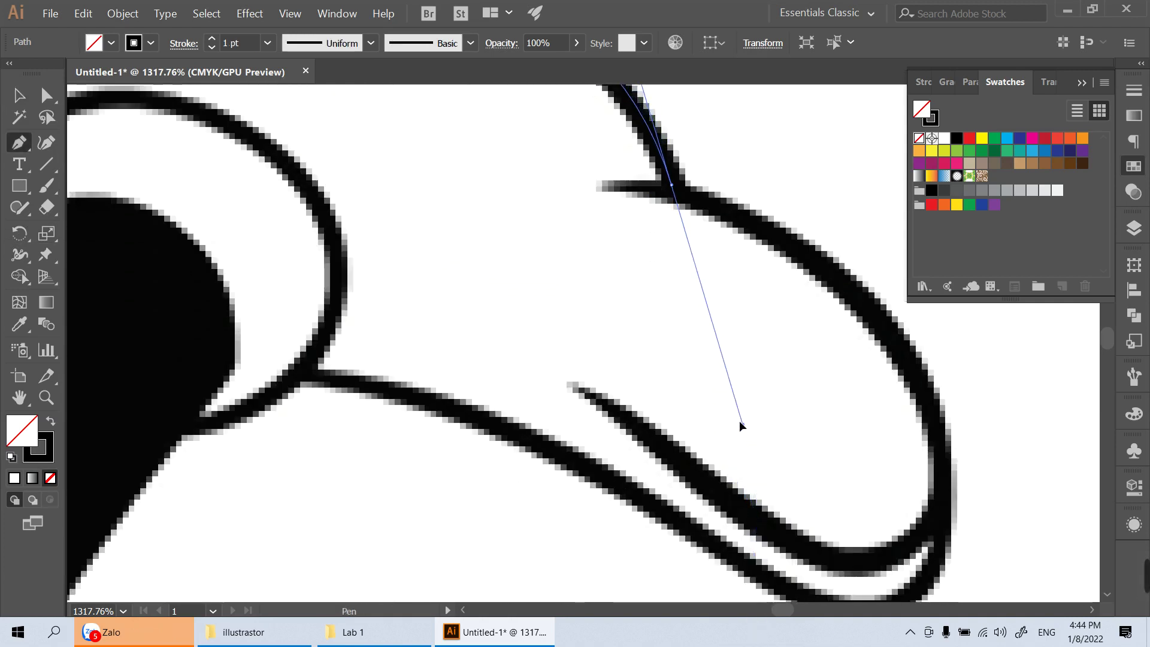
drag(722, 401, 773, 599)
scroll(582, 427, up, 1)
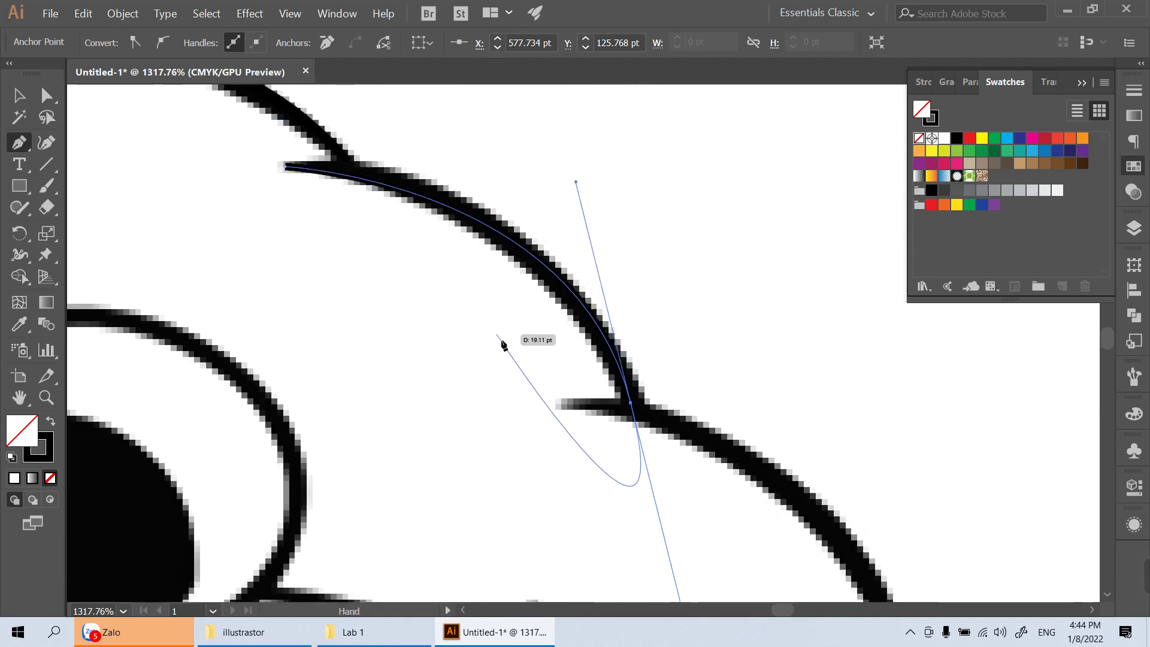
key(v)
click(19, 256)
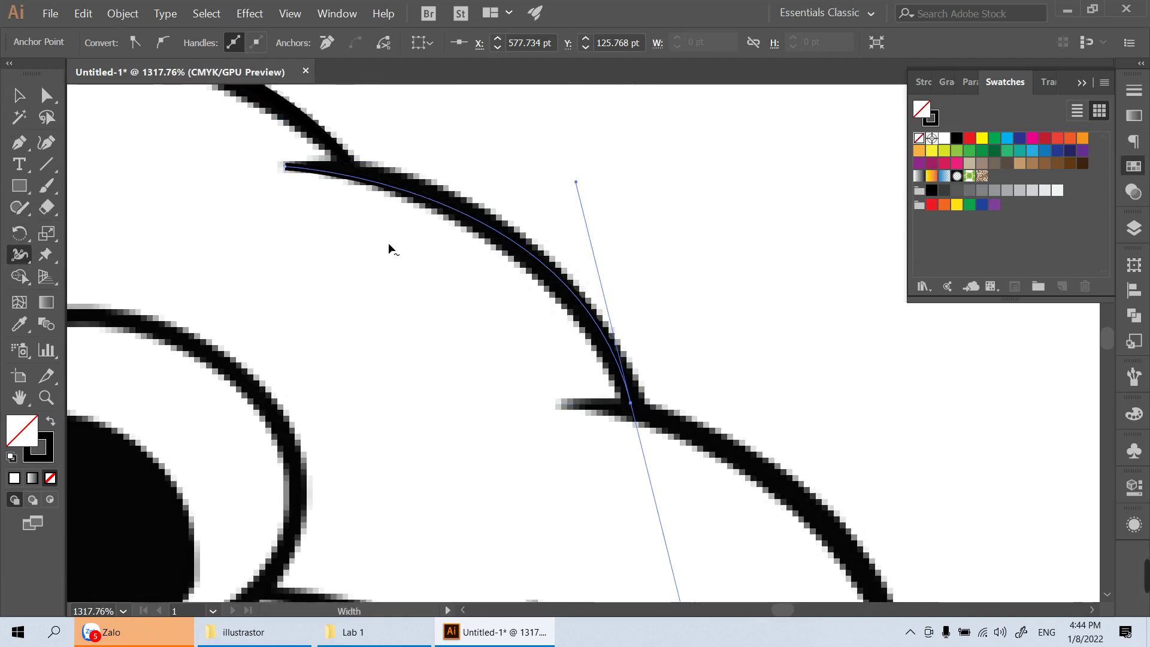
drag(519, 256, 518, 263)
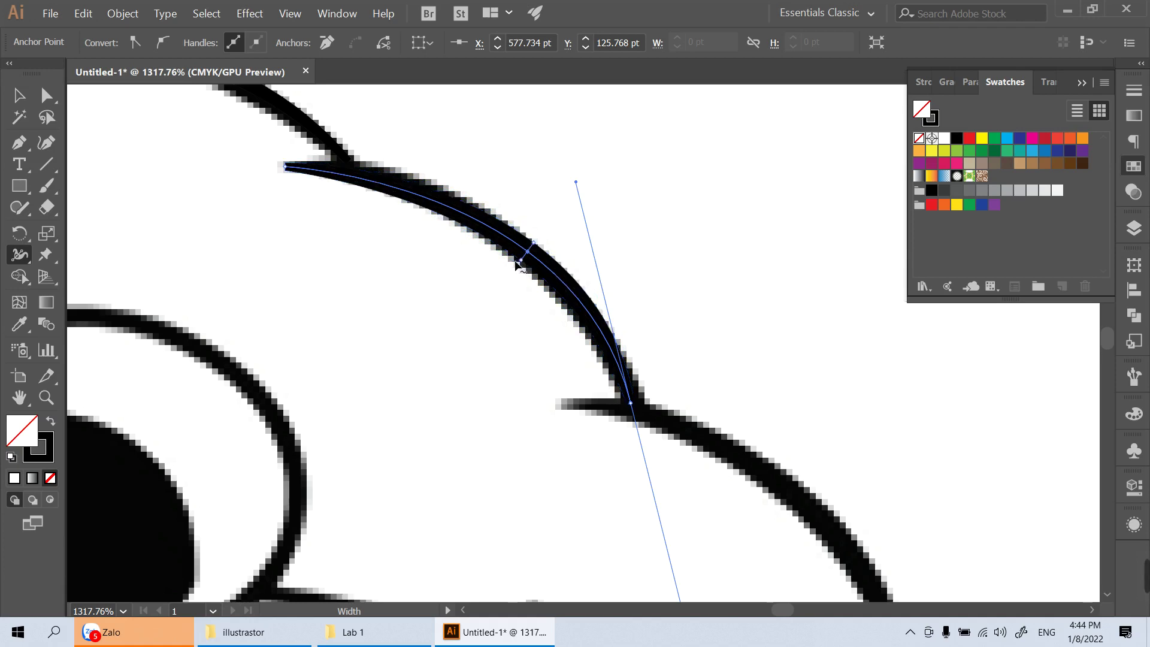
scroll(516, 262, down, 2)
mouse_move(587, 232)
mouse_down()
mouse_move(463, 223)
mouse_move(432, 165)
mouse_up()
Start a new path at the next notch, curving around the fingertip's outer edge
key(v)
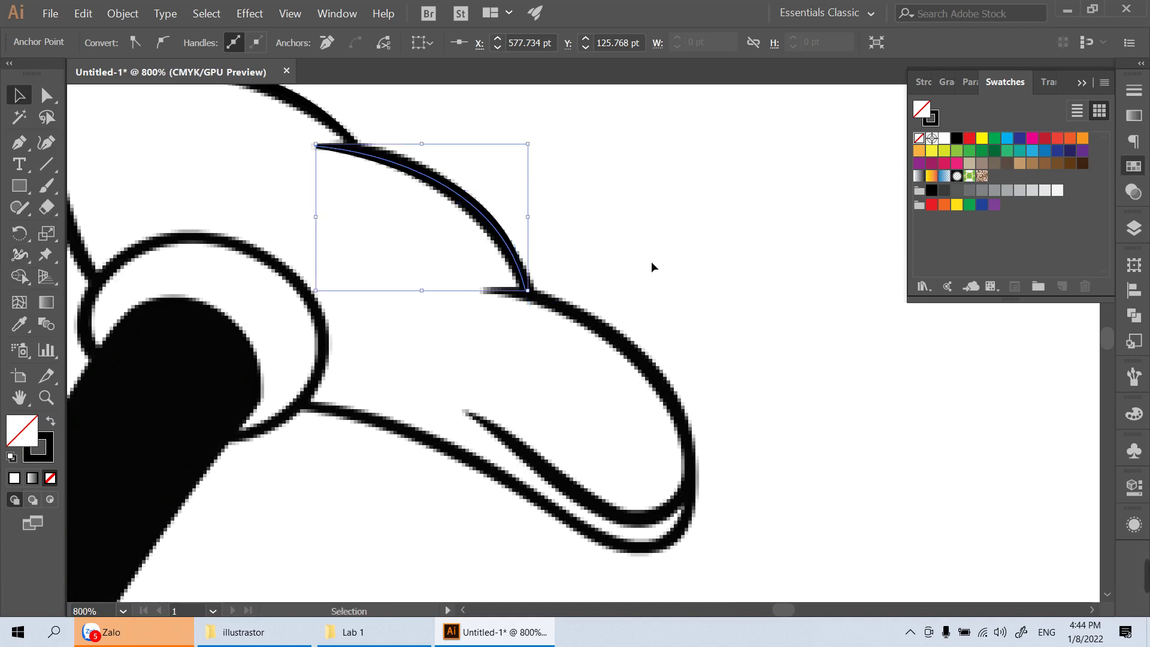
drag(360, 232, 548, 354)
mouse_move(438, 250)
mouse_down()
mouse_move(572, 355)
mouse_move(383, 187)
mouse_up()
drag(488, 278, 305, 162)
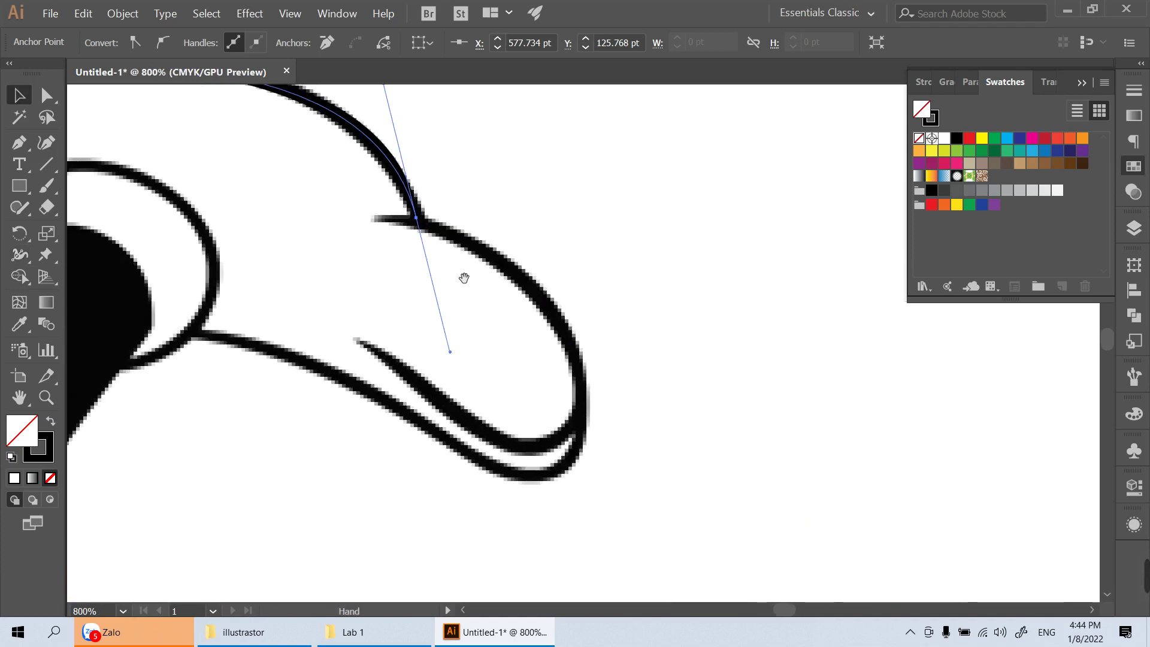
key(p)
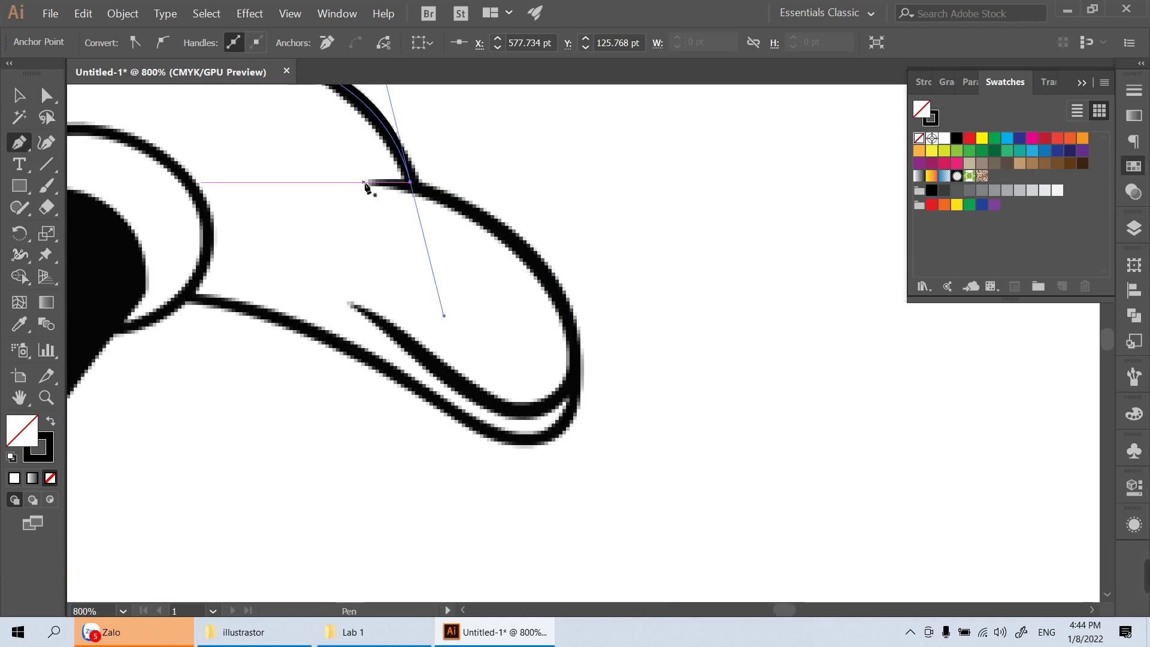
click(365, 183)
mouse_move(558, 291)
mouse_down()
mouse_move(605, 391)
mouse_move(577, 330)
mouse_up()
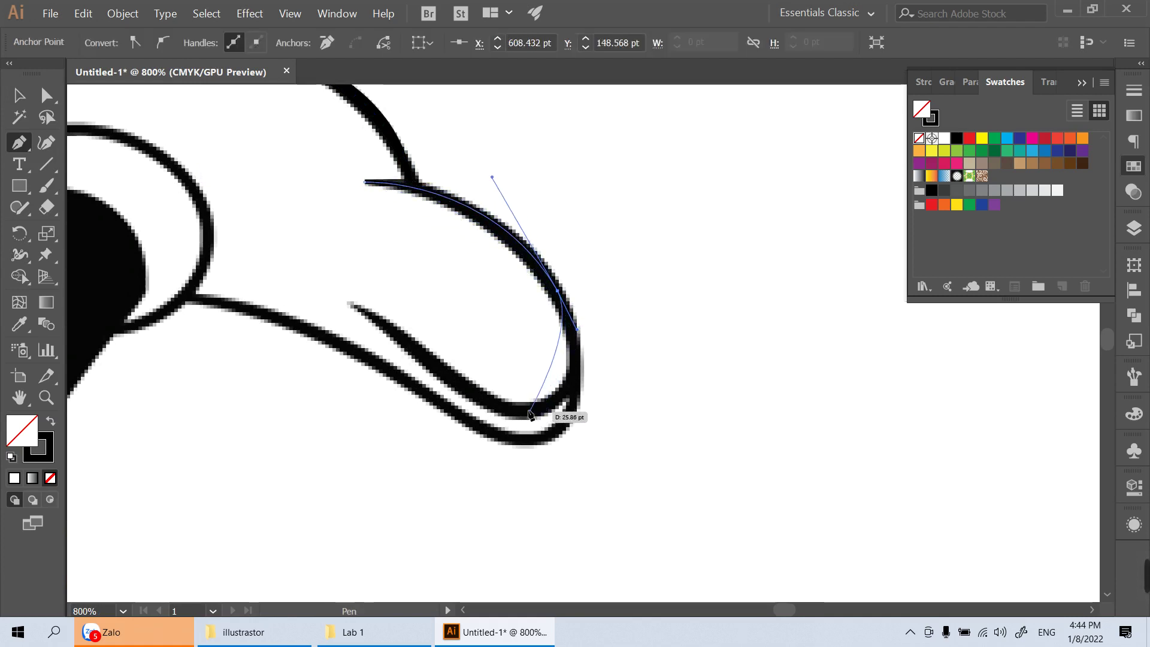
mouse_move(527, 410)
mouse_down()
mouse_move(502, 423)
mouse_move(462, 416)
mouse_up()
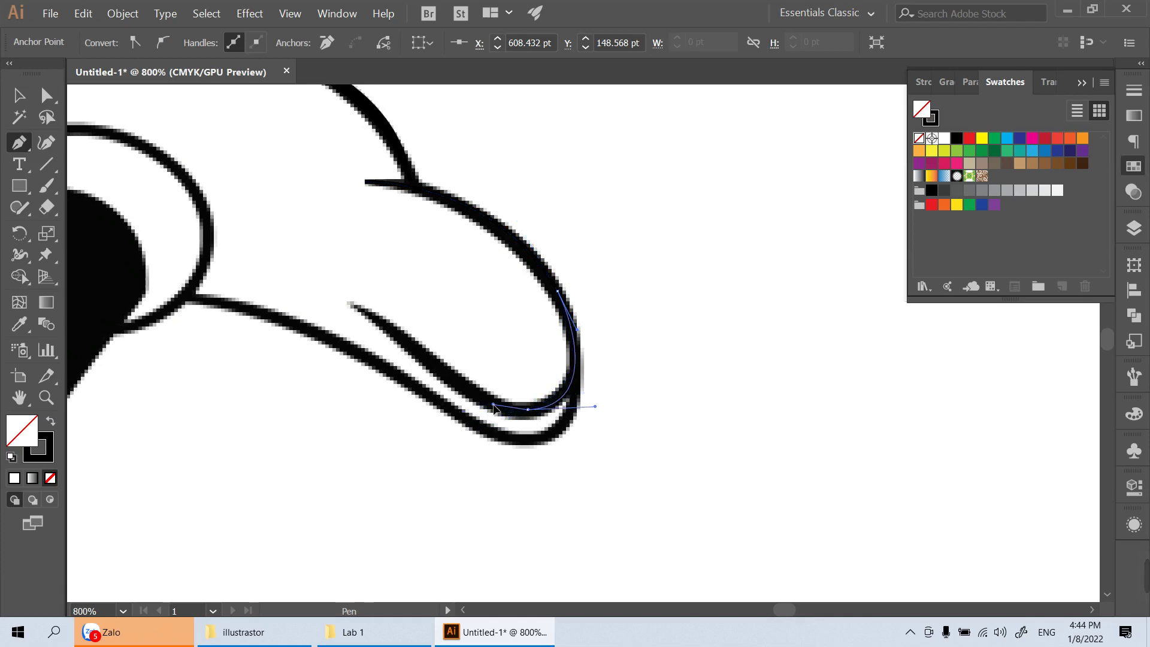
Continue the path along the inner stroke and end it at the stroke's tip
drag(354, 305, 326, 261)
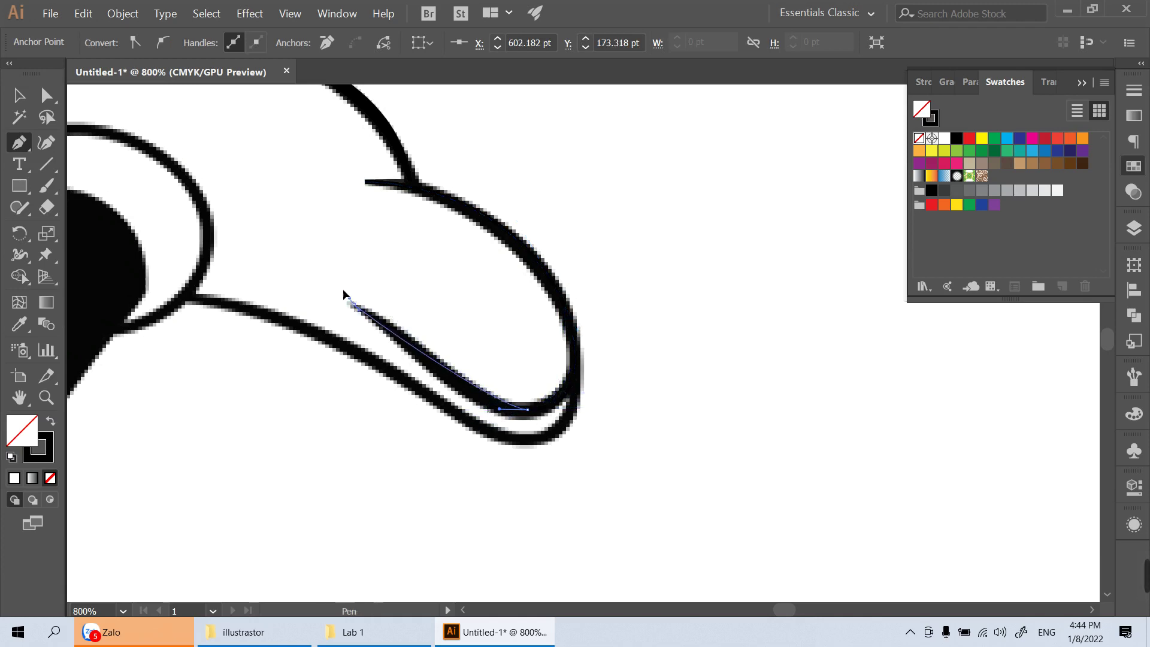
key(ctrl+z)
click(382, 301)
mouse_move(380, 300)
mouse_down()
mouse_move(365, 296)
mouse_move(387, 325)
mouse_up()
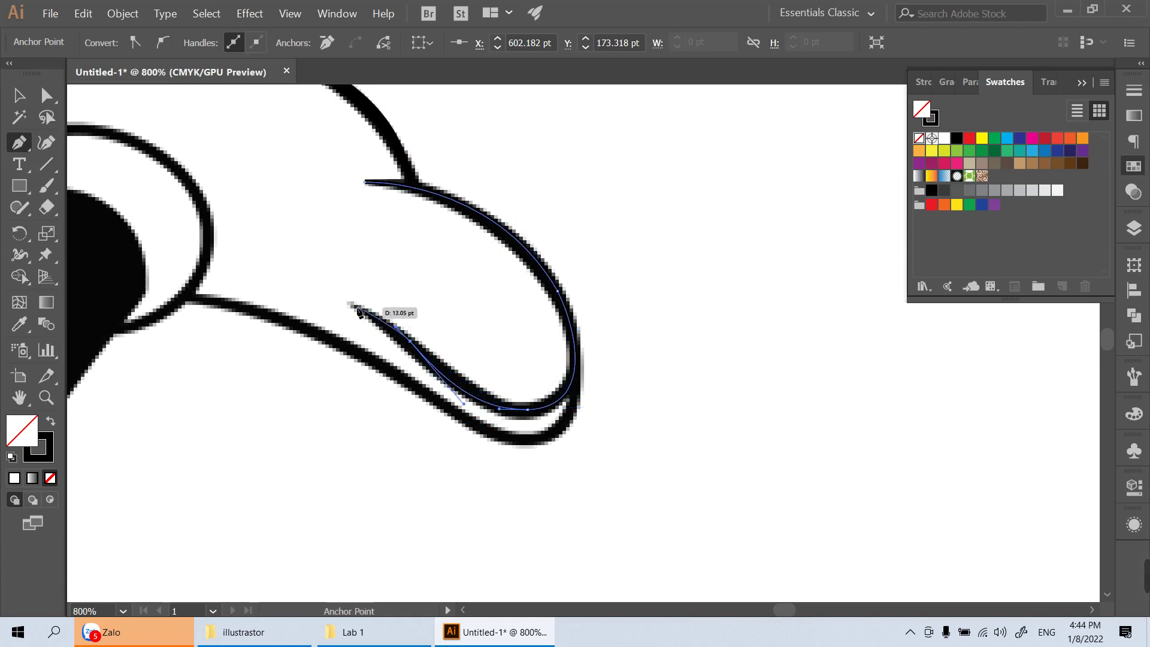
click(335, 300)
drag(335, 300, 336, 301)
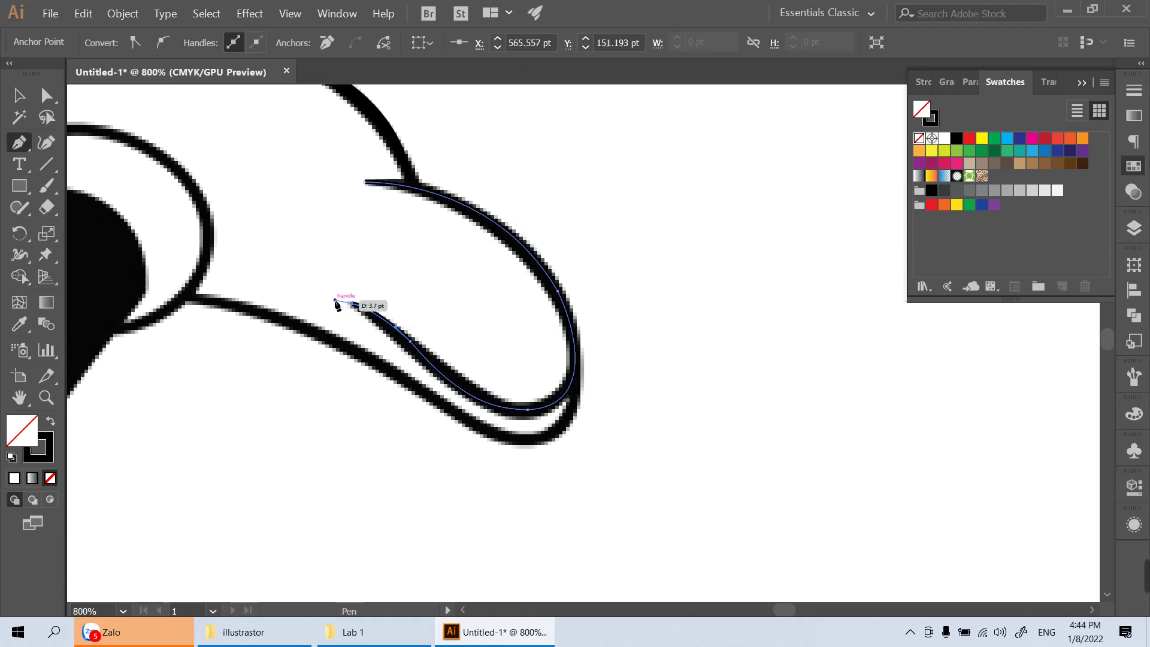
key(v)
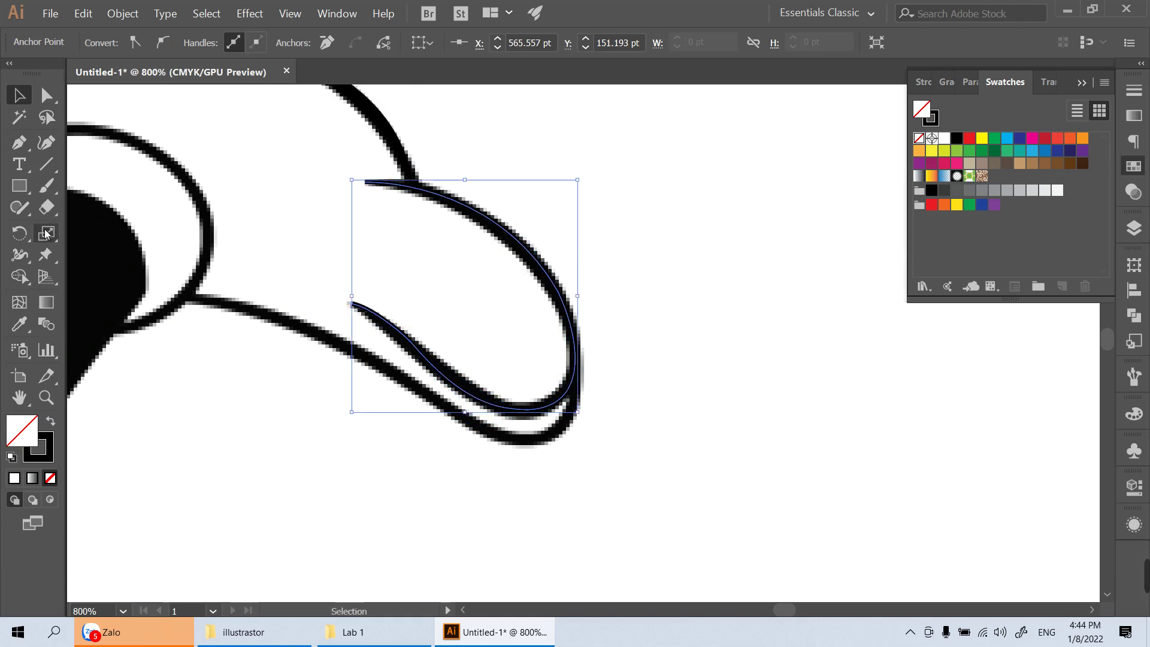
Widen the fingertip path's stroke to 3.232 pt mid-curve
click(19, 255)
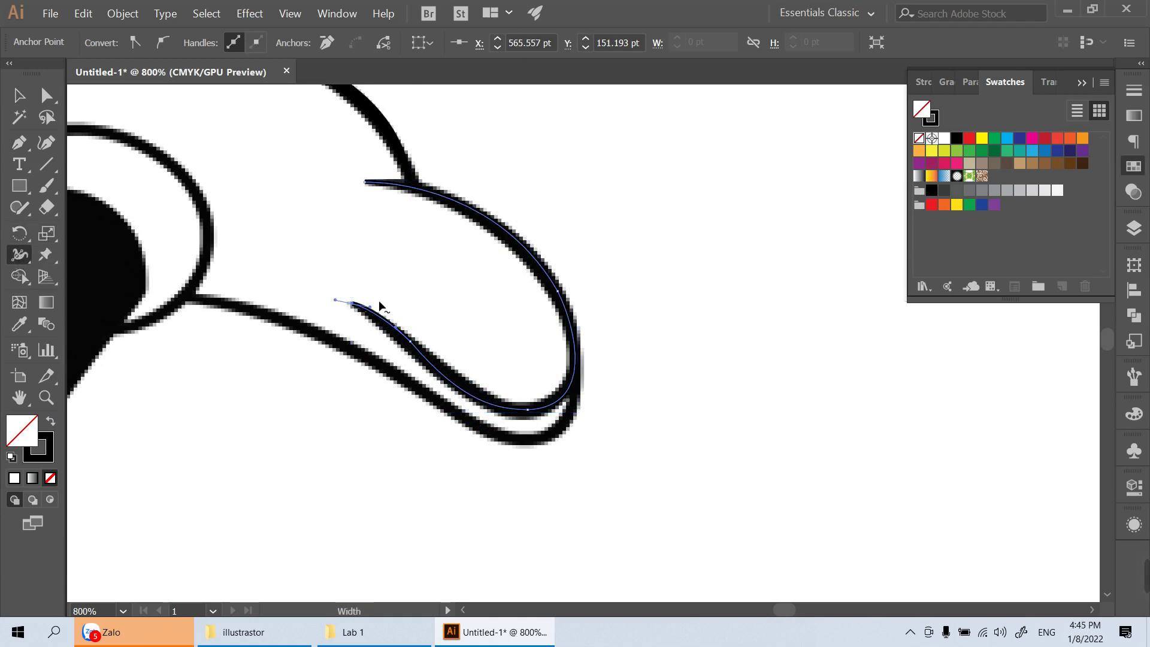
click(19, 255)
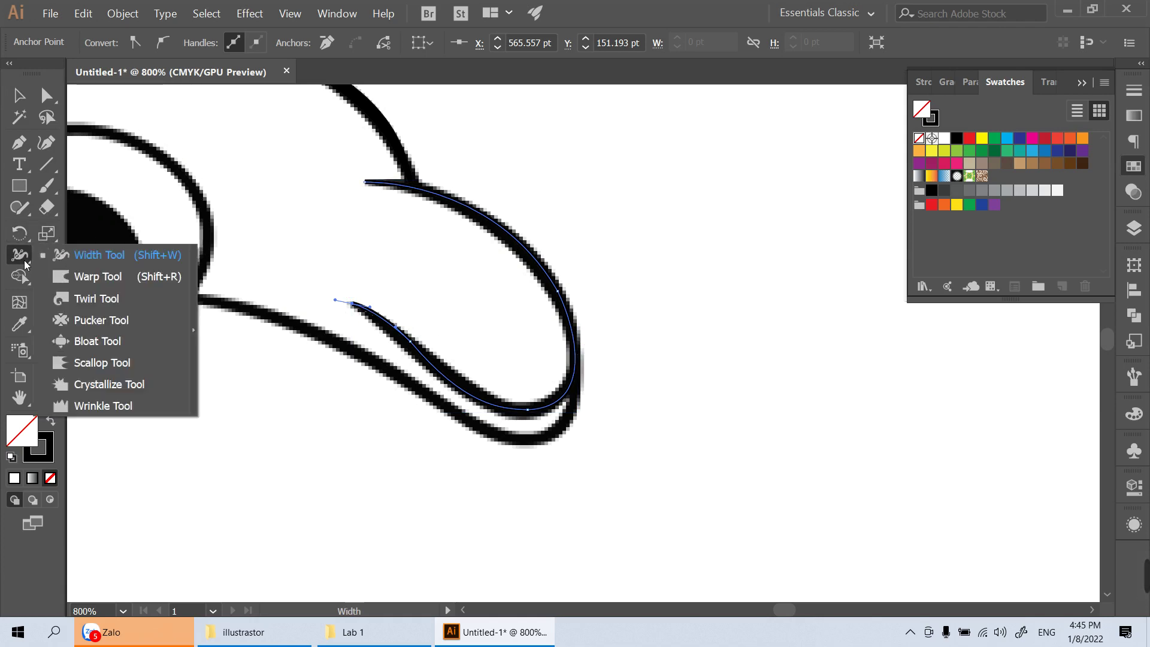
click(120, 257)
drag(576, 338, 569, 343)
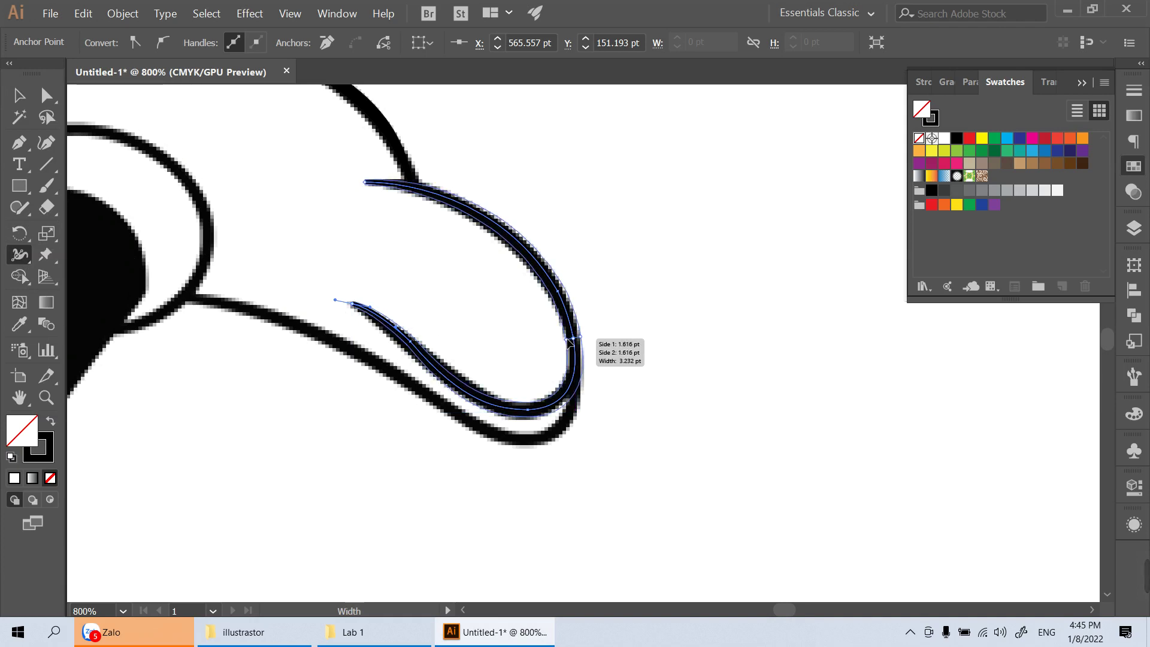
drag(412, 412, 603, 390)
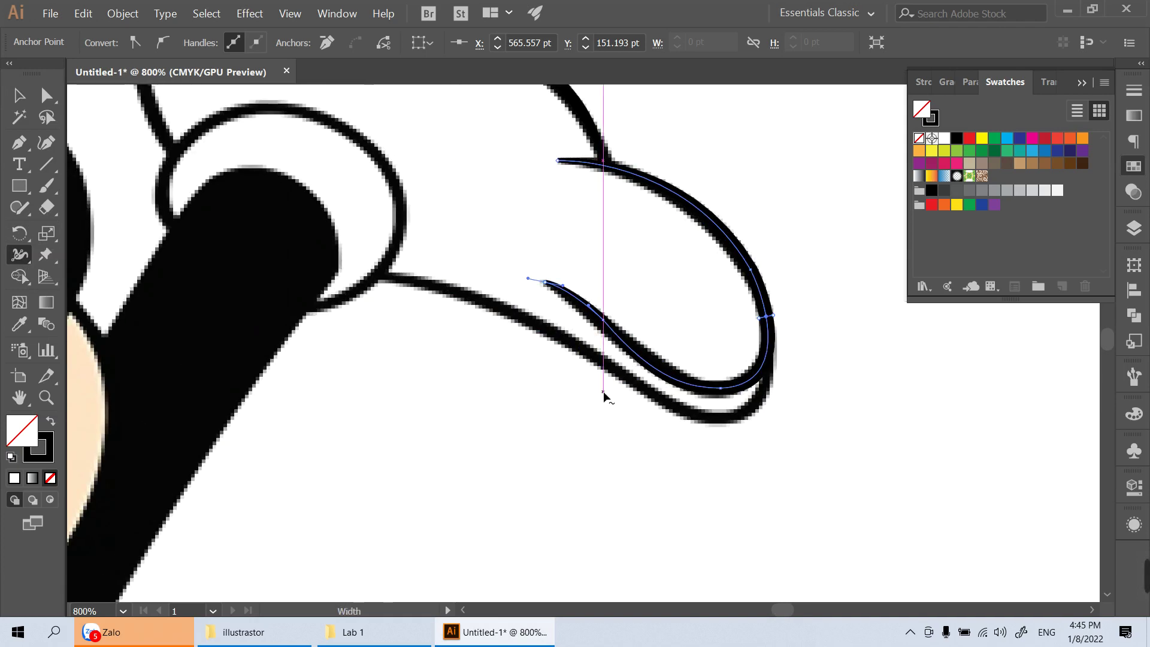
Trace the shape's lower outline up to the eye and thicken its stroke
key(p)
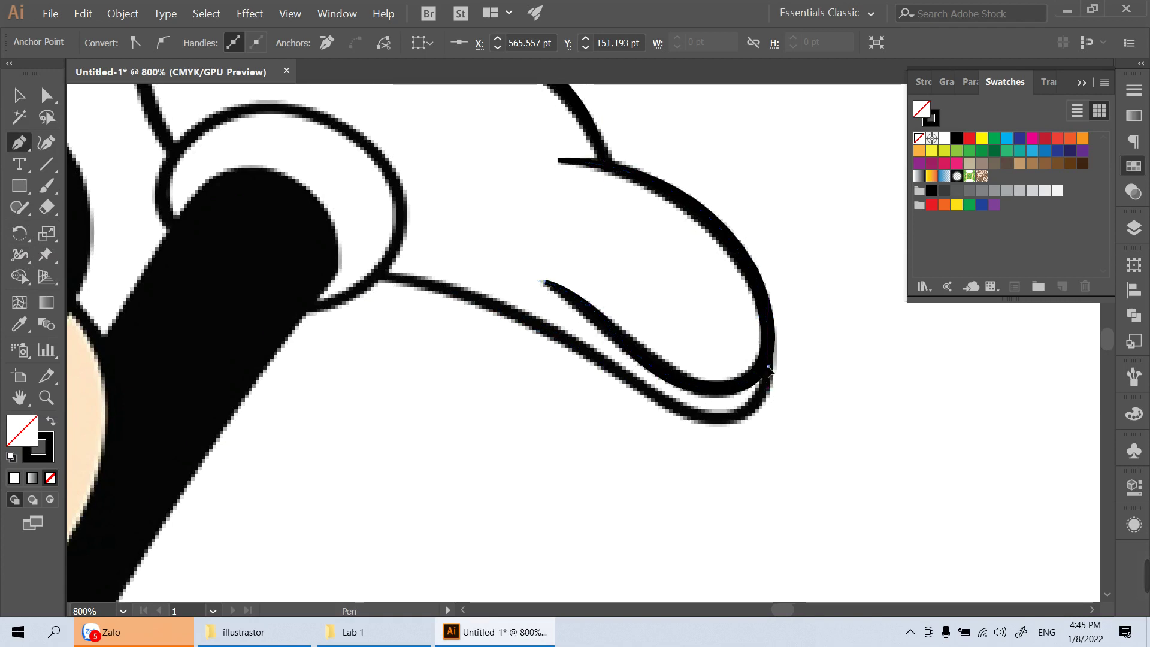
click(767, 366)
drag(707, 420, 642, 407)
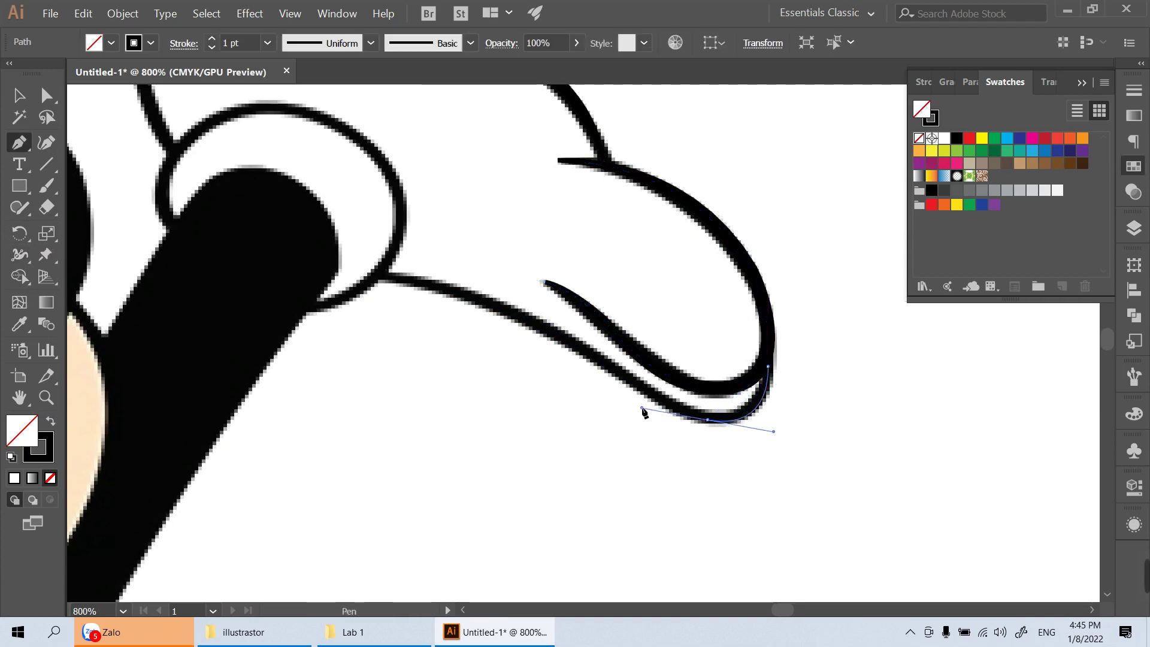
drag(532, 318, 489, 303)
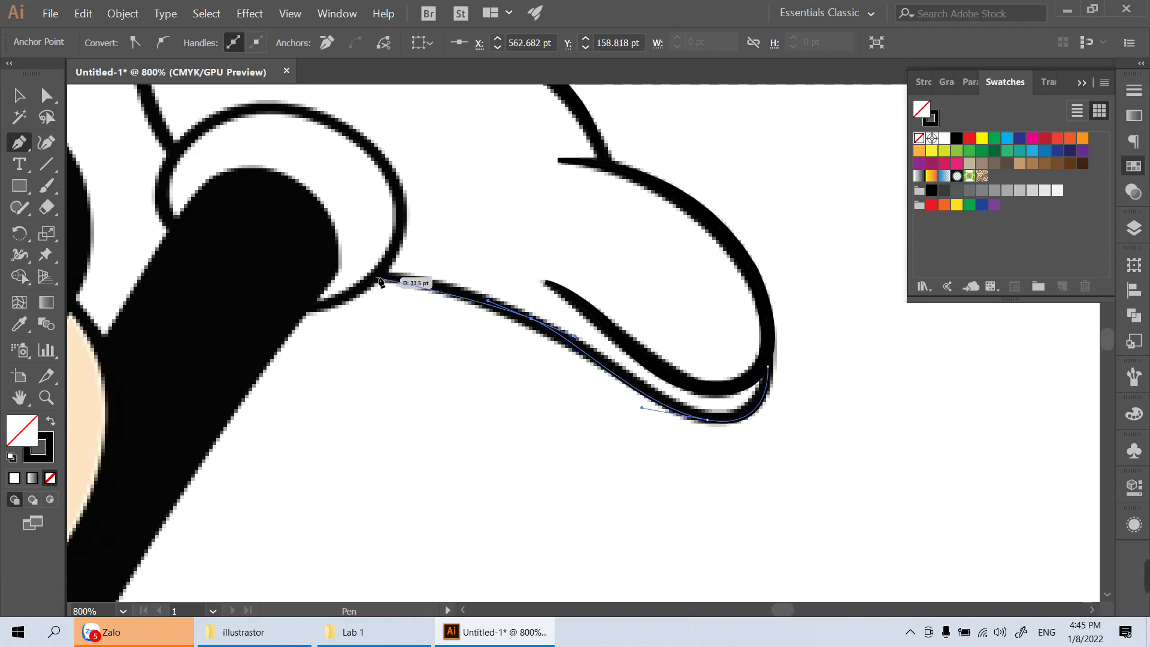
drag(379, 275, 358, 277)
key(v)
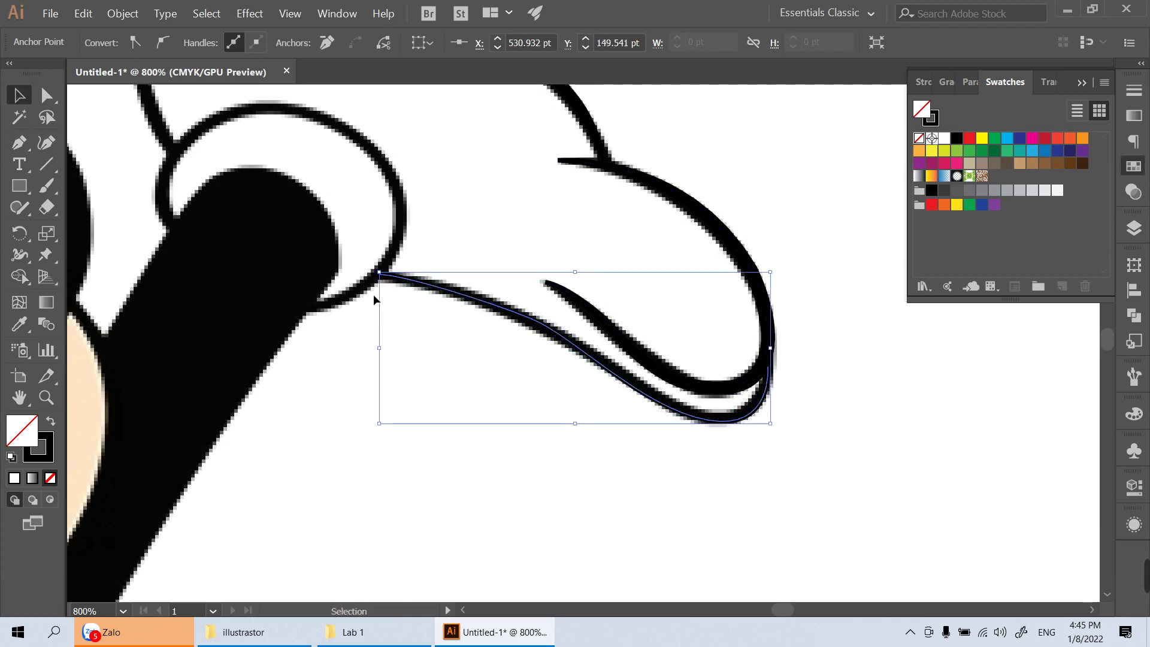
key(shift+w)
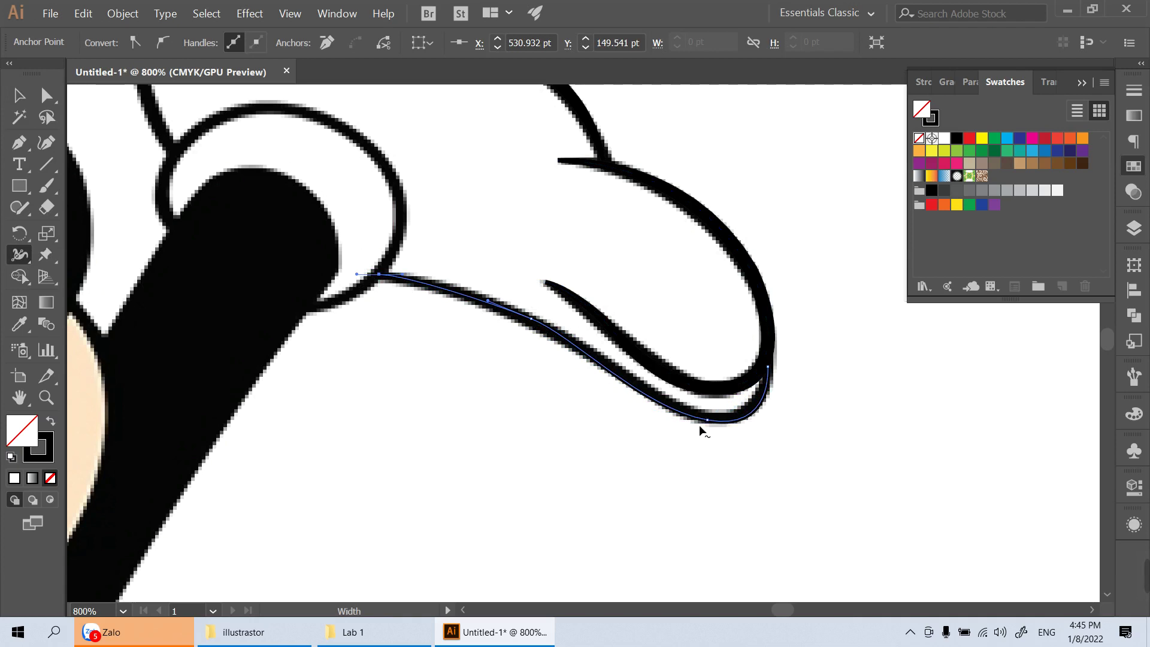
drag(699, 425, 689, 422)
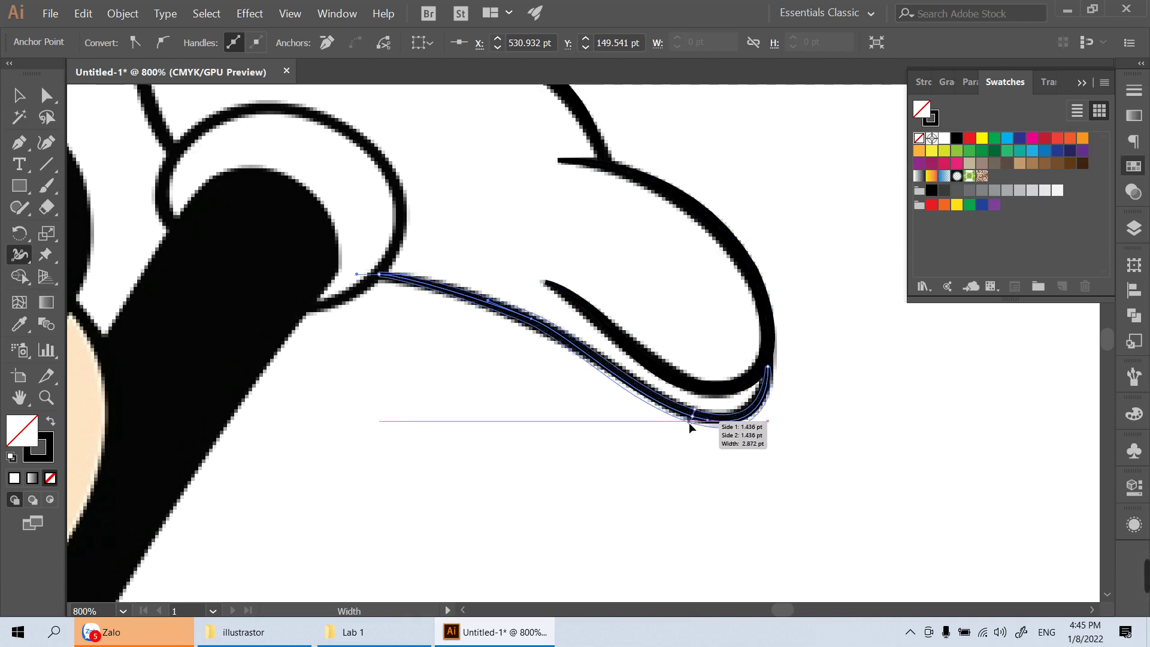
Trace the rounded top lobe from its base, over the top, down to the head
drag(204, 90, 479, 385)
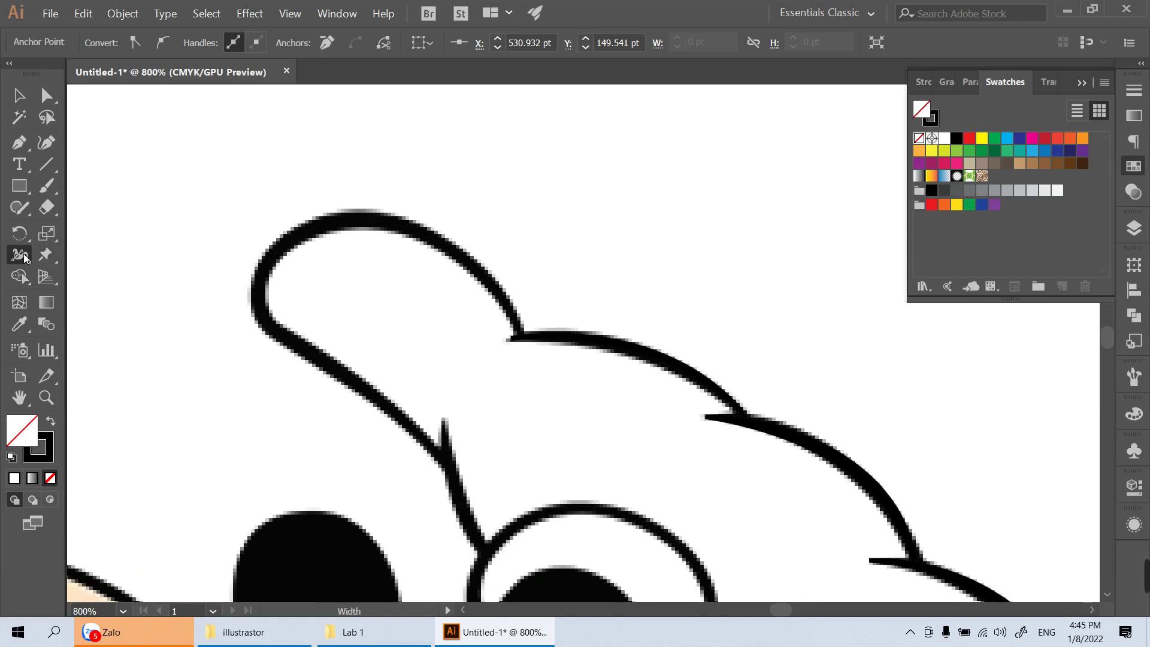
key(p)
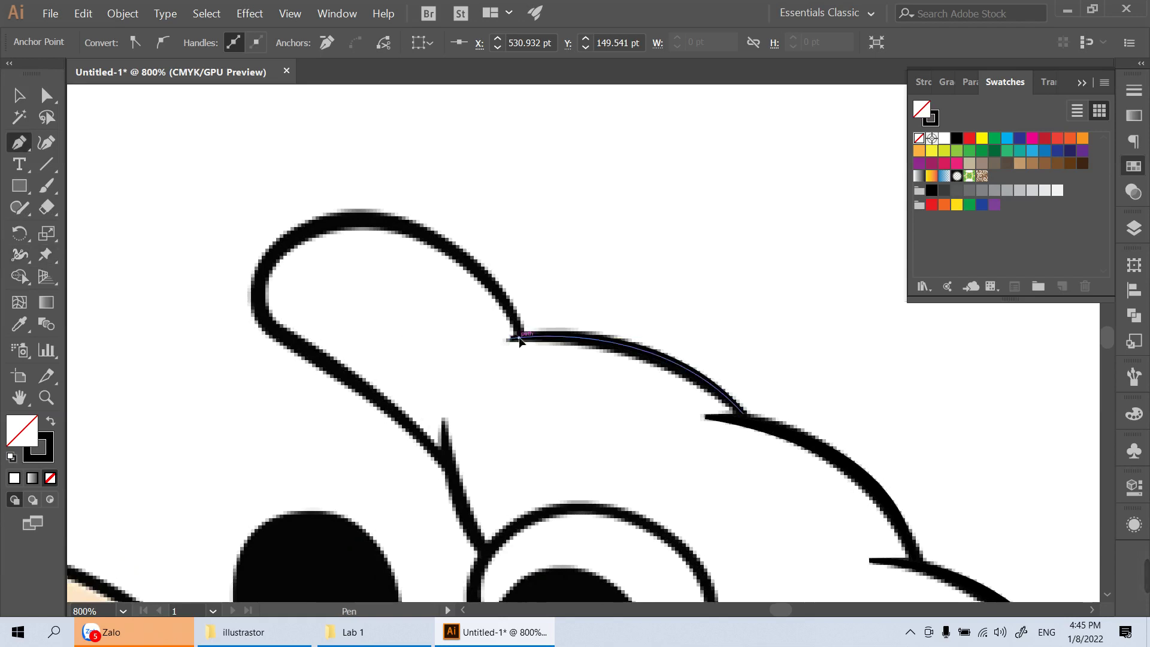
click(520, 339)
mouse_move(406, 223)
mouse_down()
mouse_move(331, 196)
mouse_move(378, 220)
mouse_up()
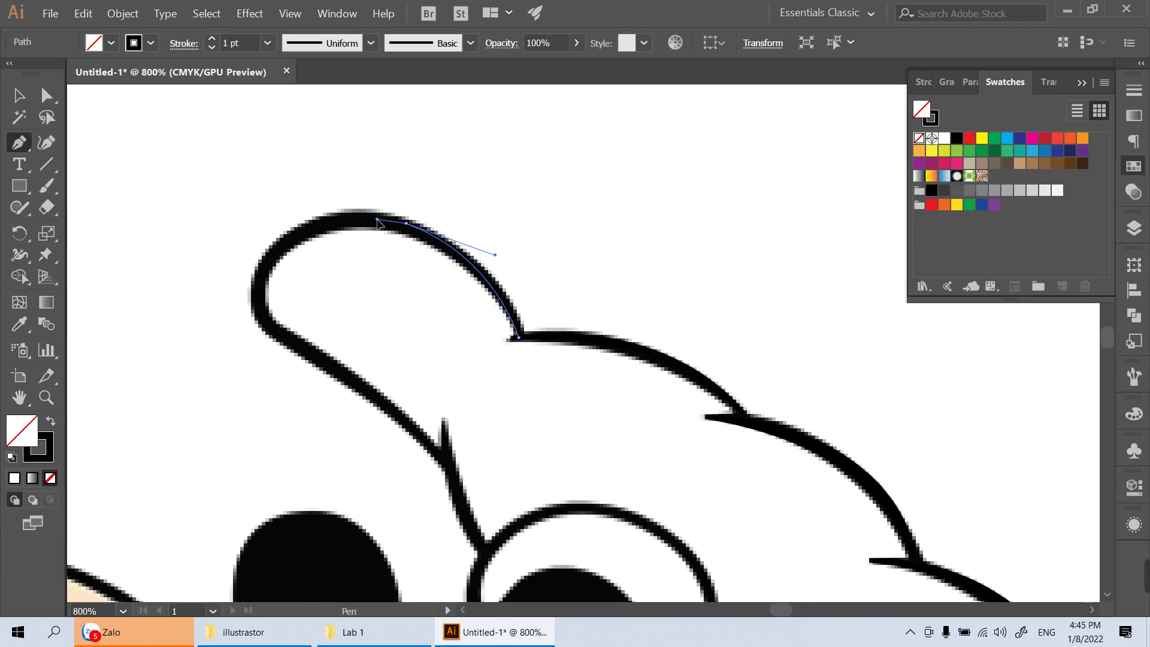
scroll(337, 249, down, 2)
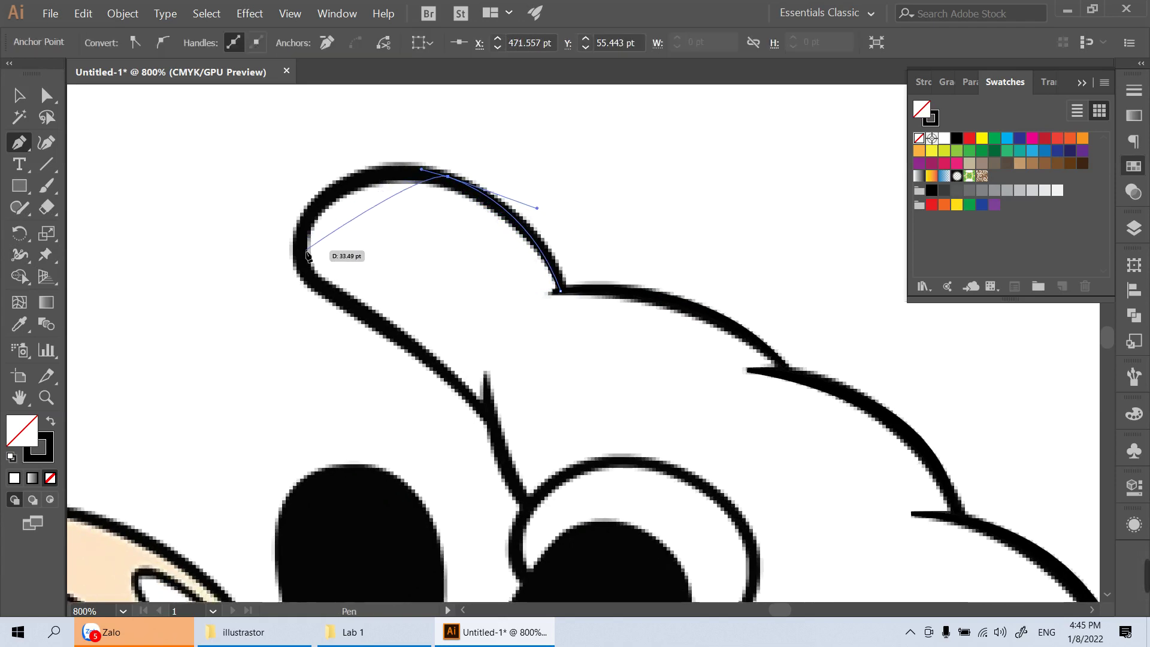
drag(303, 261, 316, 350)
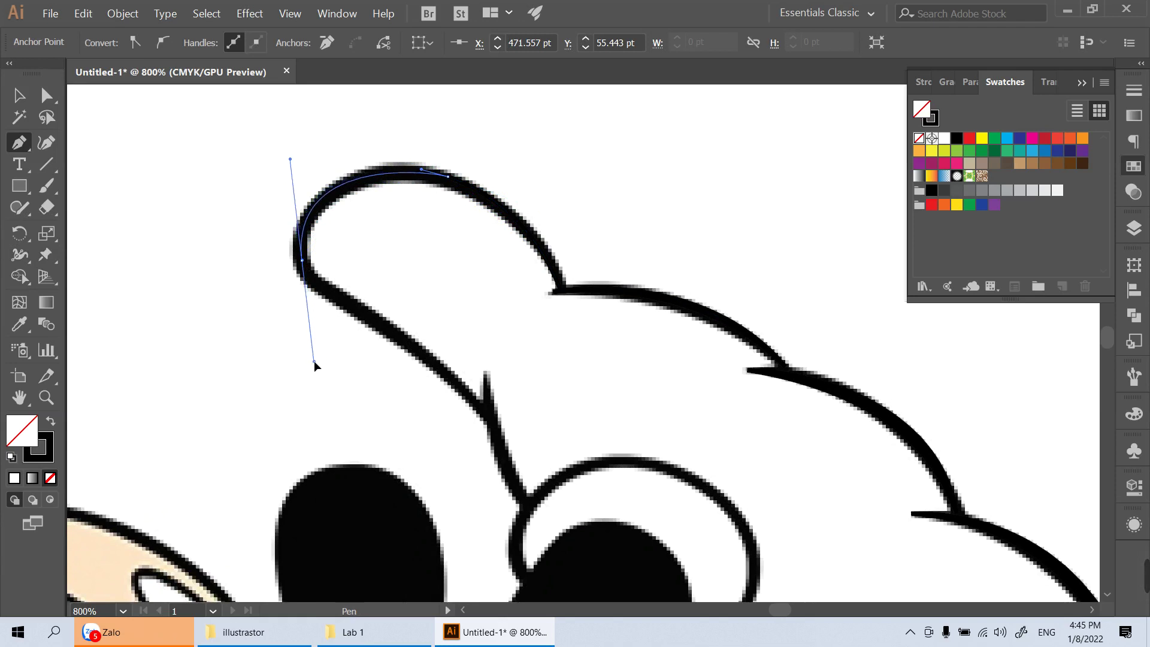
click(307, 277)
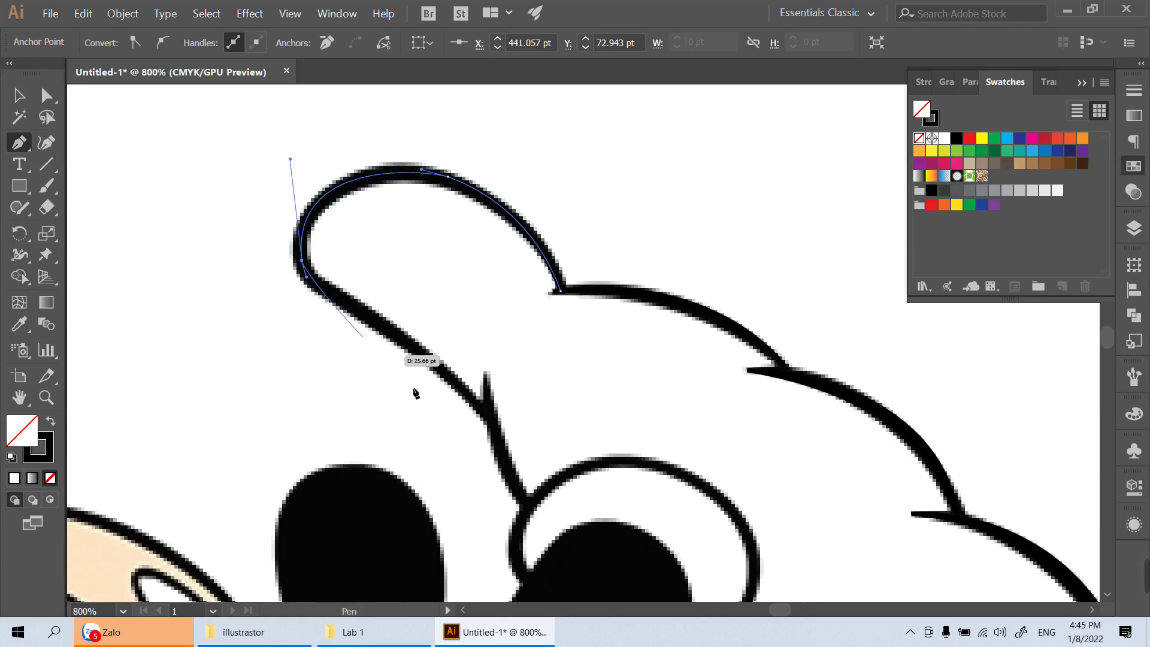
click(488, 419)
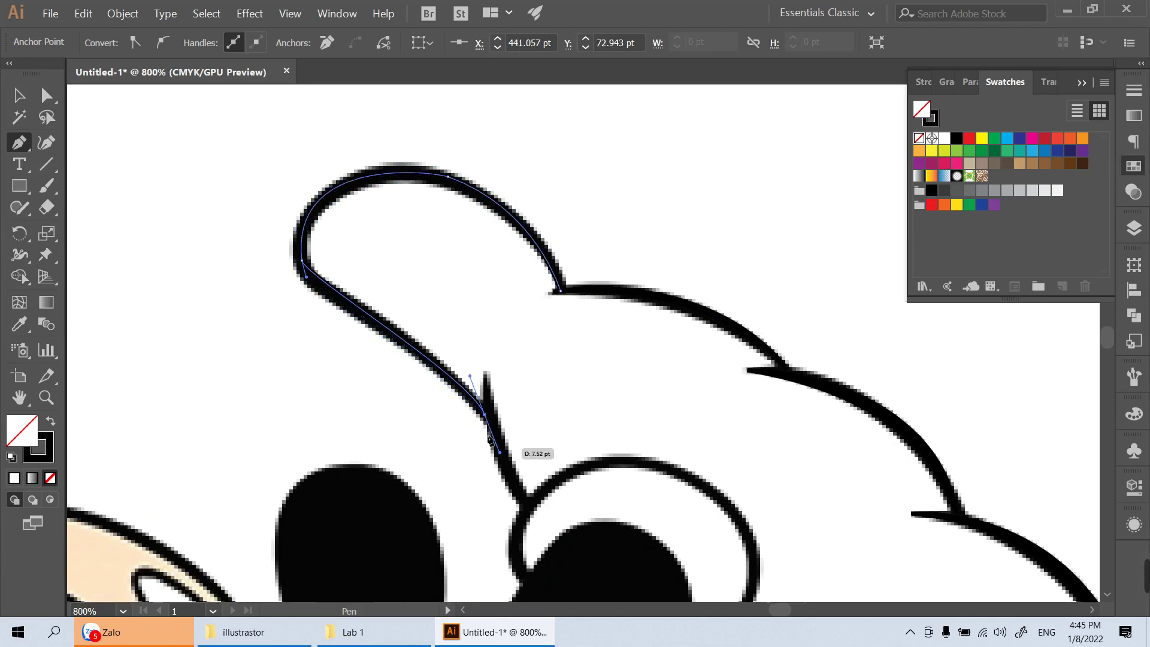
key(ctrl+z)
drag(399, 335, 486, 379)
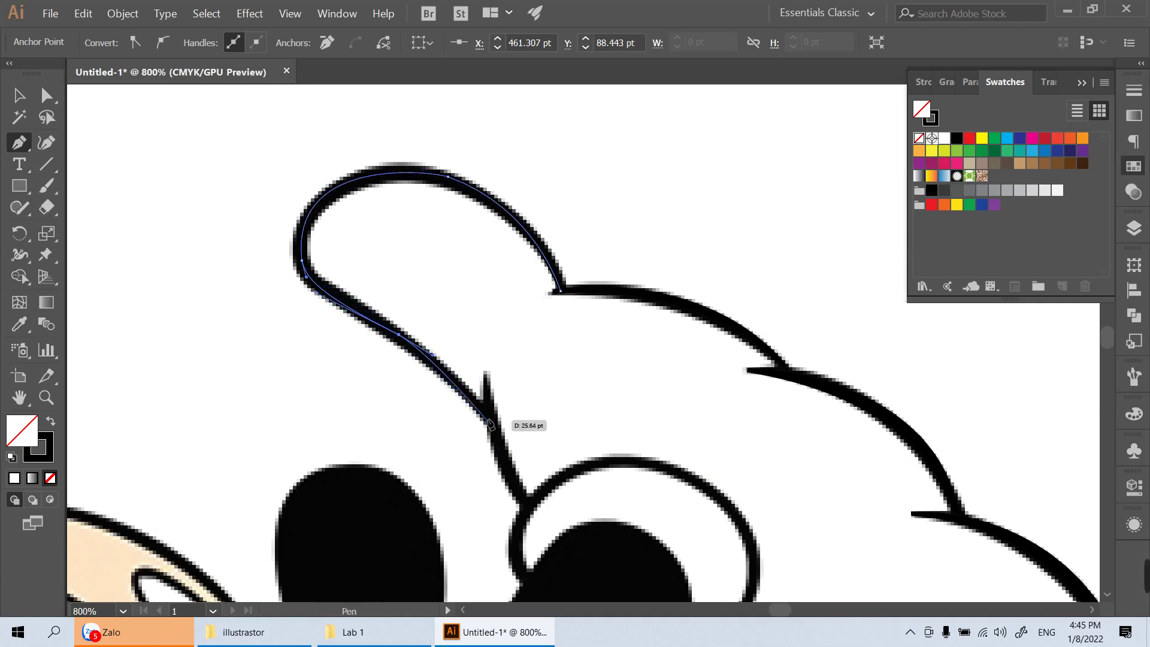
drag(488, 419, 492, 433)
key(v)
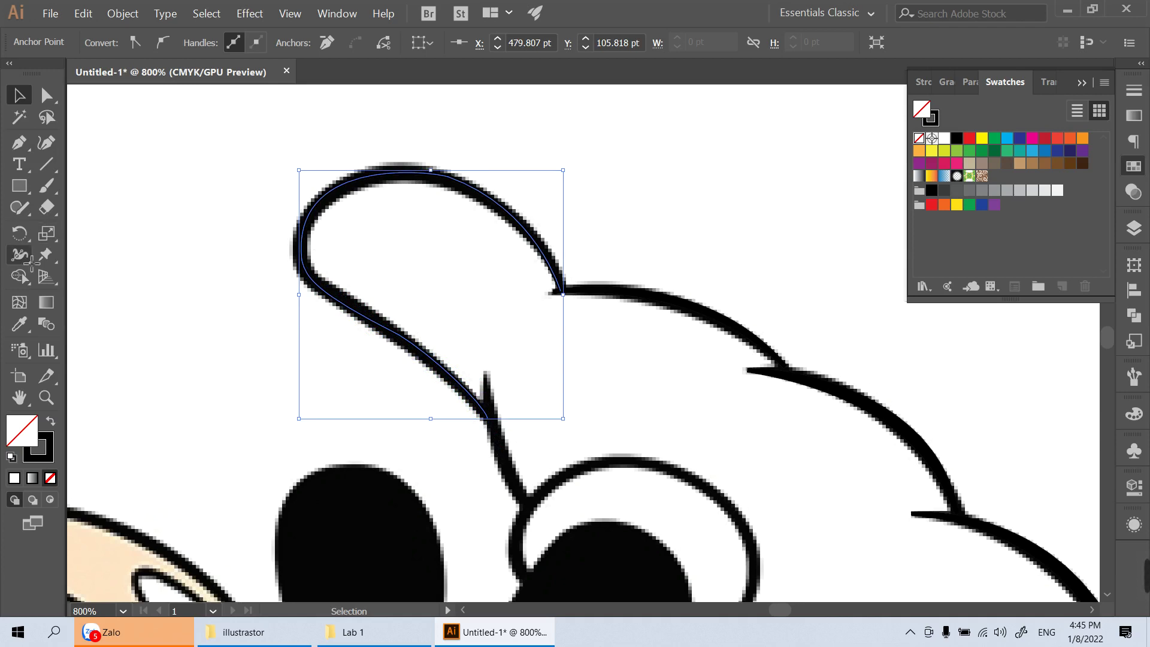
Thicken the lobe outline's stroke to 3.006 pt
click(20, 254)
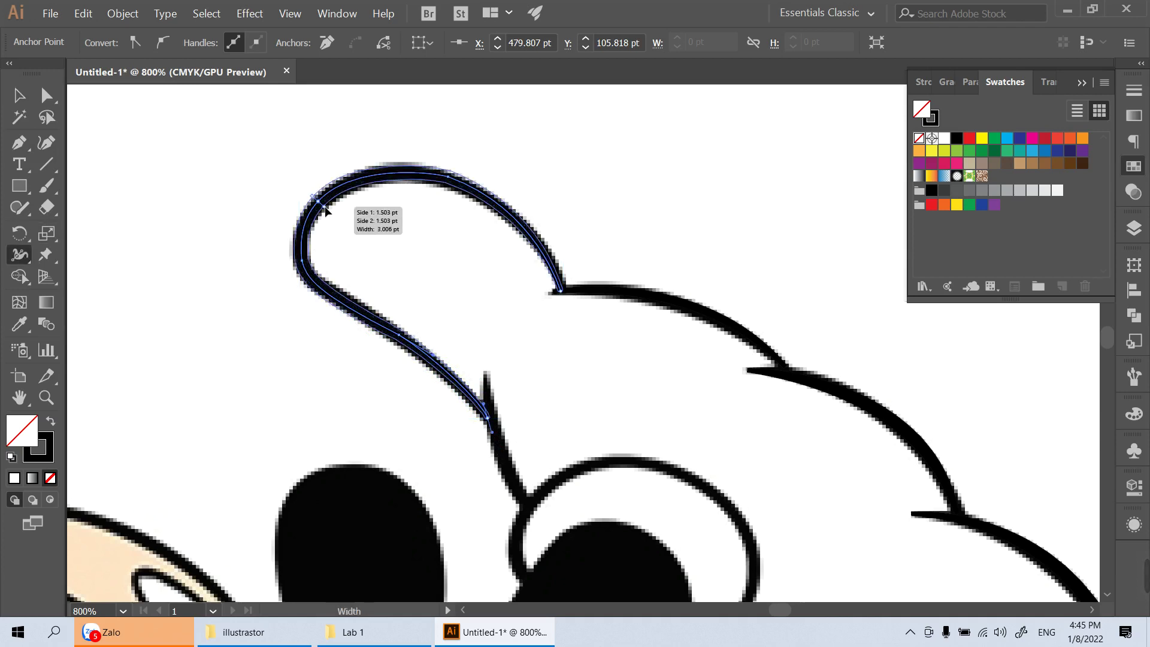
drag(325, 206, 323, 205)
scroll(423, 321, down, 3)
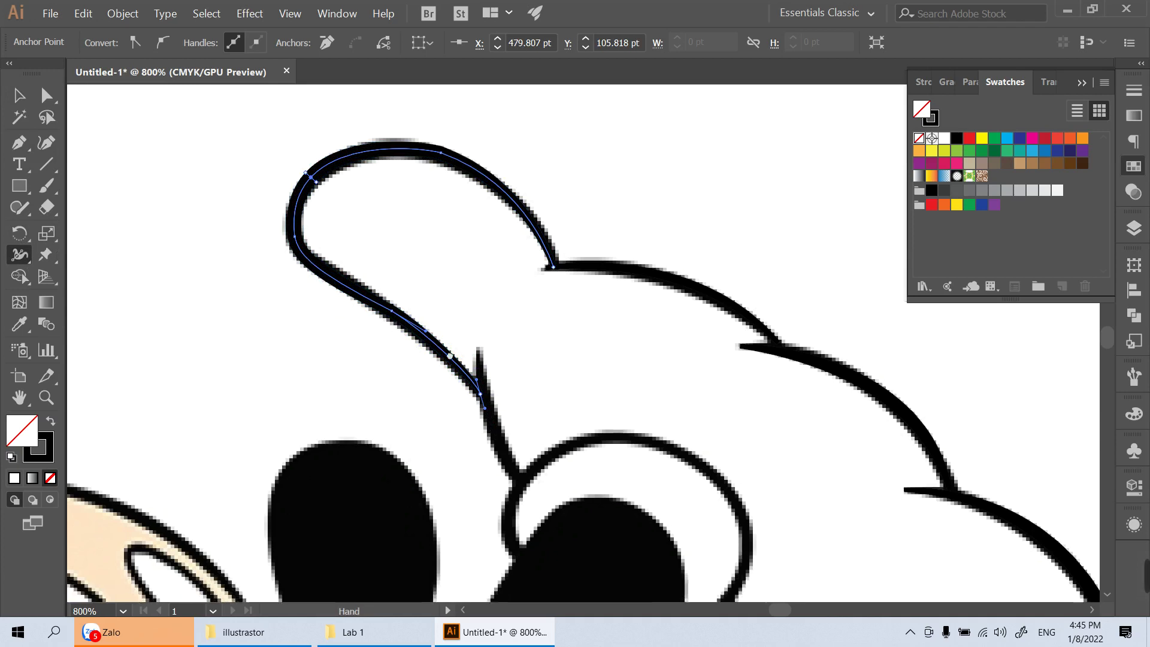
Trace the small spike from its tip down to the eye with a curve
key(p)
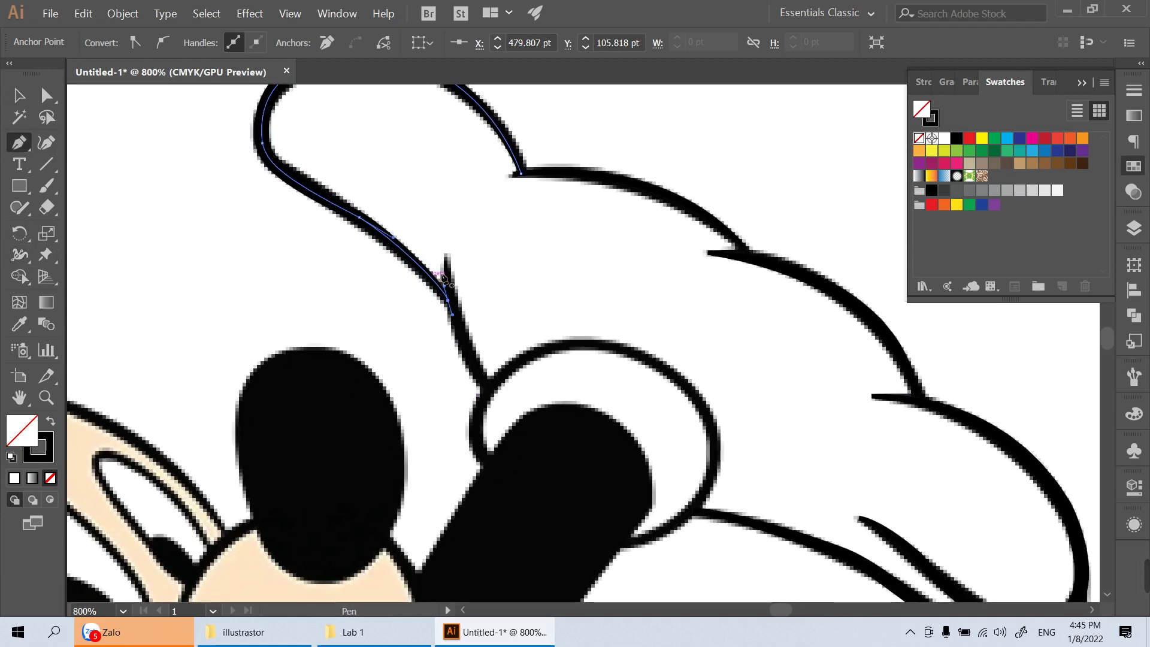
click(446, 257)
drag(489, 388, 520, 421)
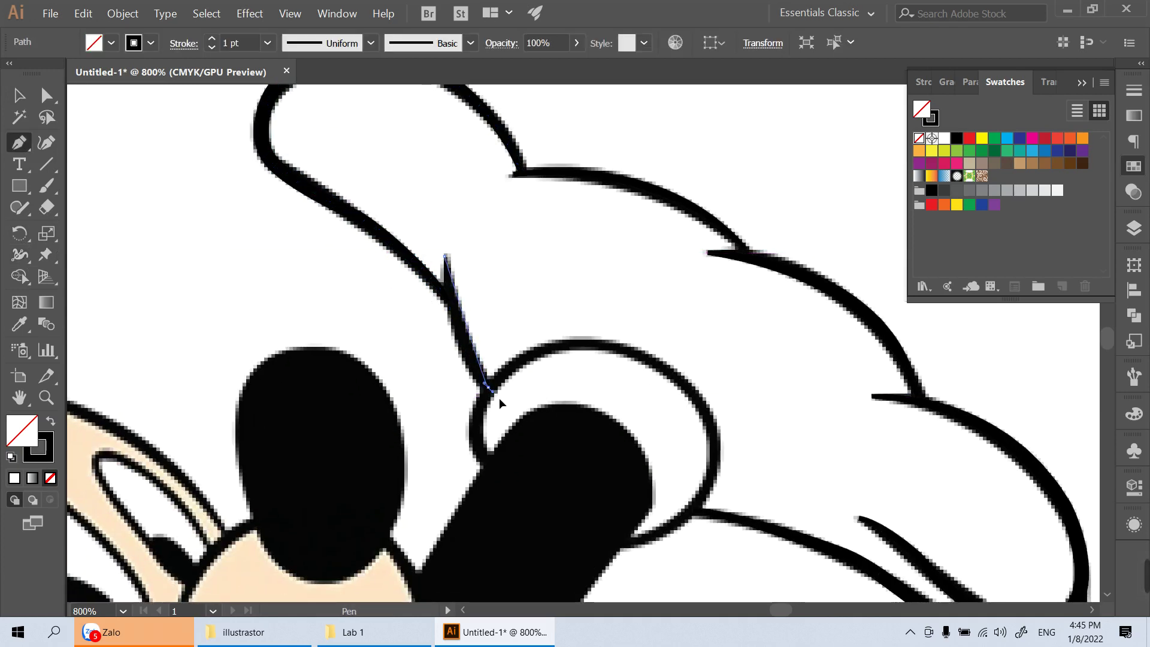
key(v)
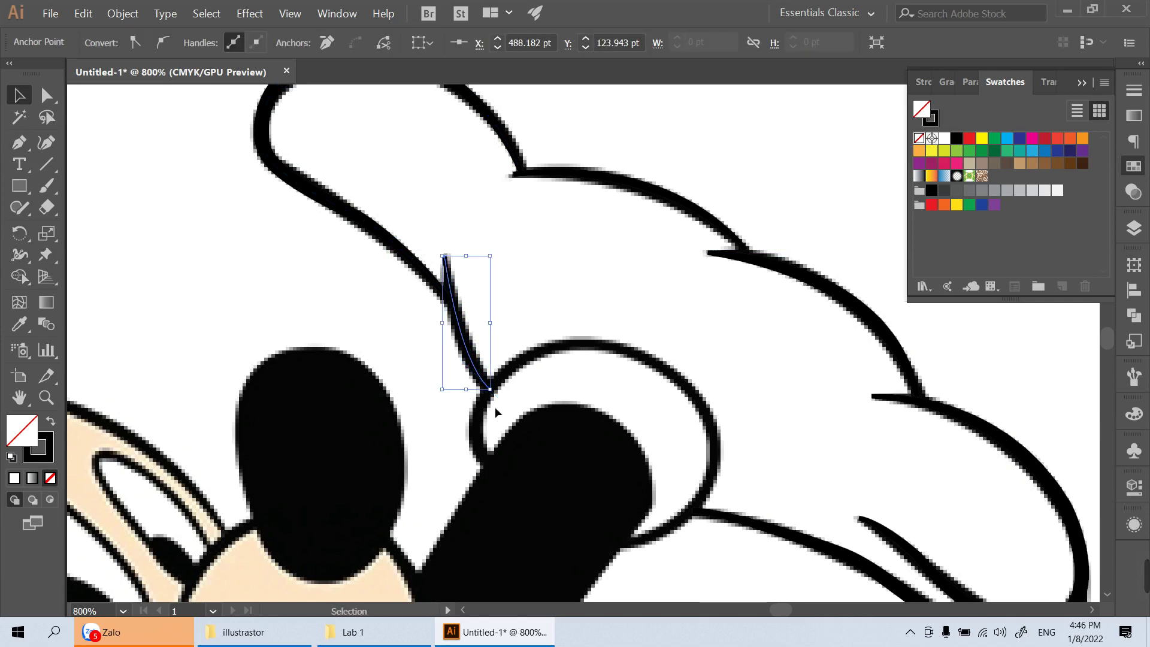
Widen the glove outline's stroke near the thumb, then deselect
click(24, 263)
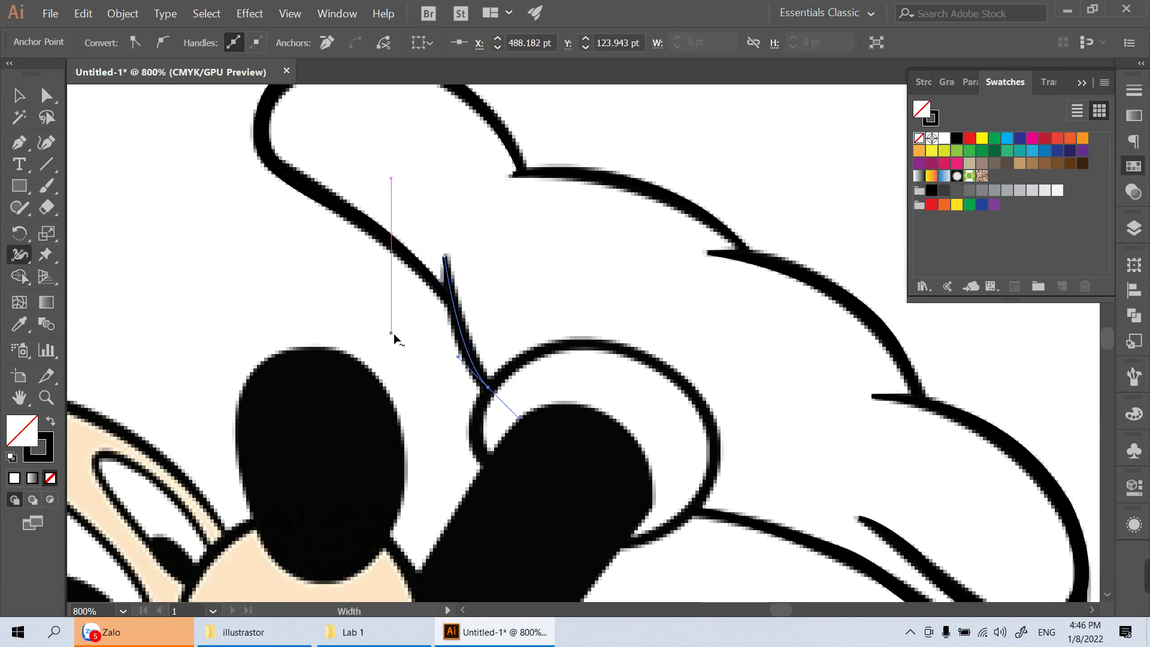
drag(464, 340, 472, 343)
key(v)
click(586, 306)
Select the traced glove outline paths and set their stroke to red
key(ctrl+minus)
key(ctrl+minus)
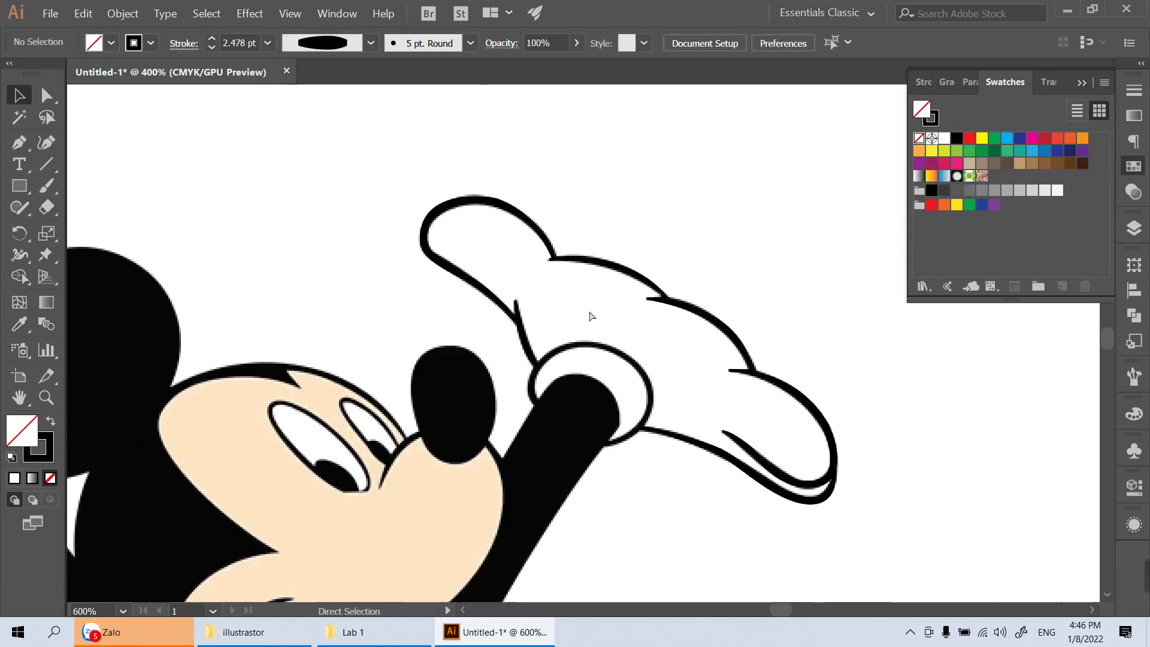
key(ctrl+minus)
drag(508, 275, 828, 494)
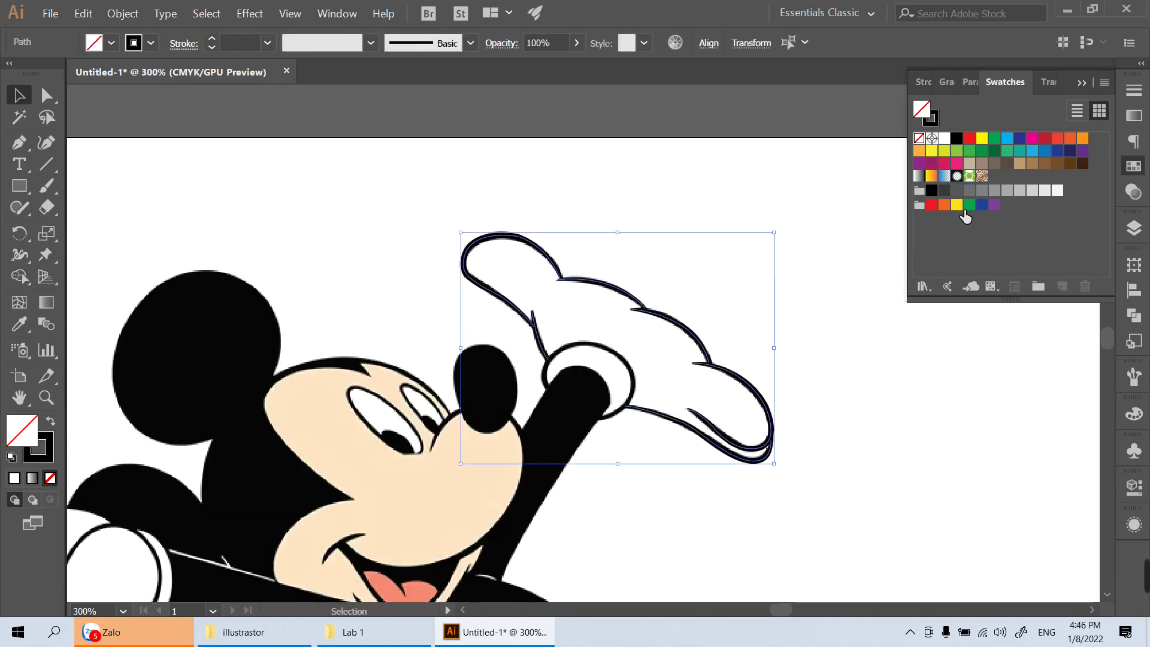
key(x)
click(957, 138)
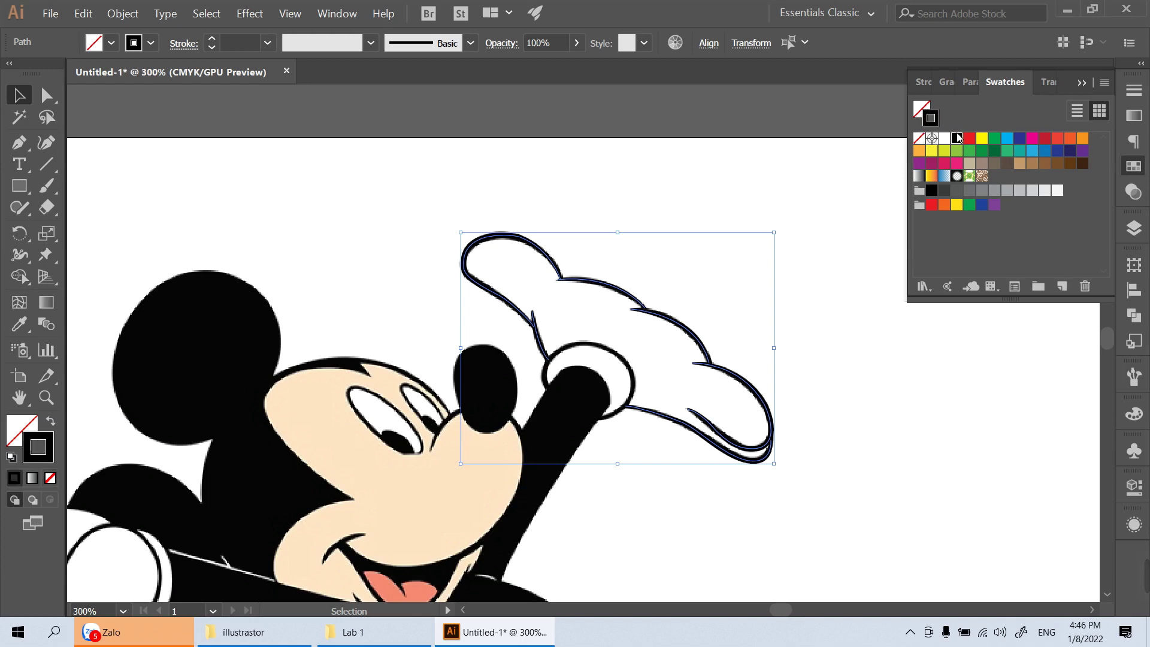
click(970, 139)
click(790, 207)
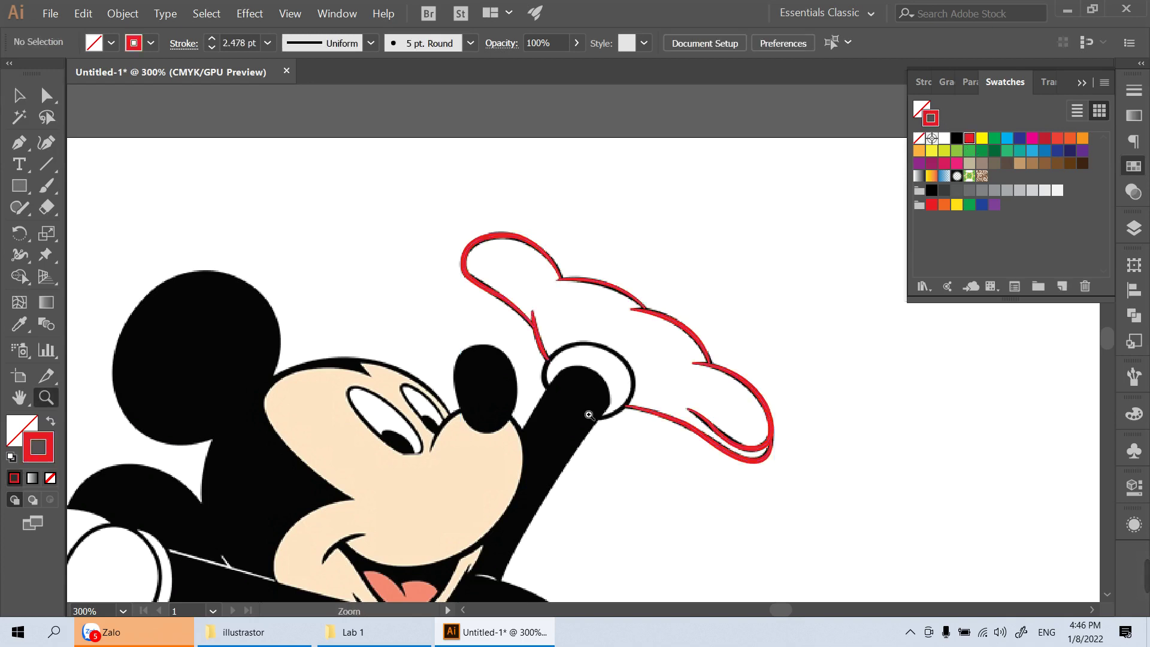
Zoom and pan in close on Mickey's nose
drag(591, 411, 699, 485)
drag(569, 245, 540, 270)
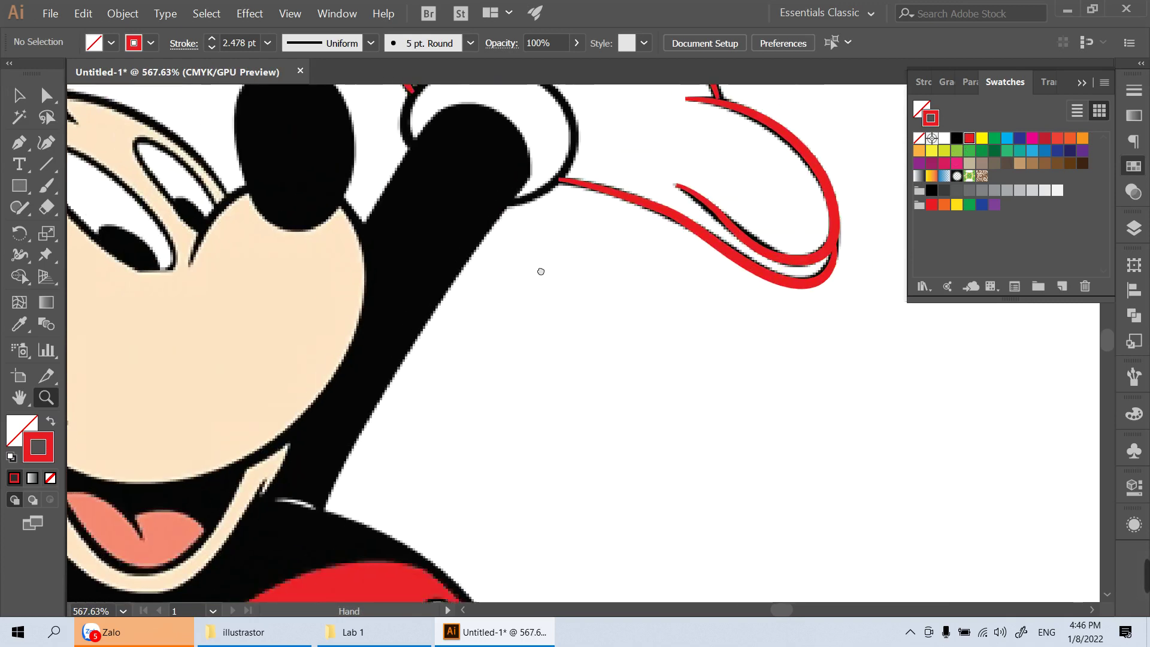
drag(411, 270, 454, 361)
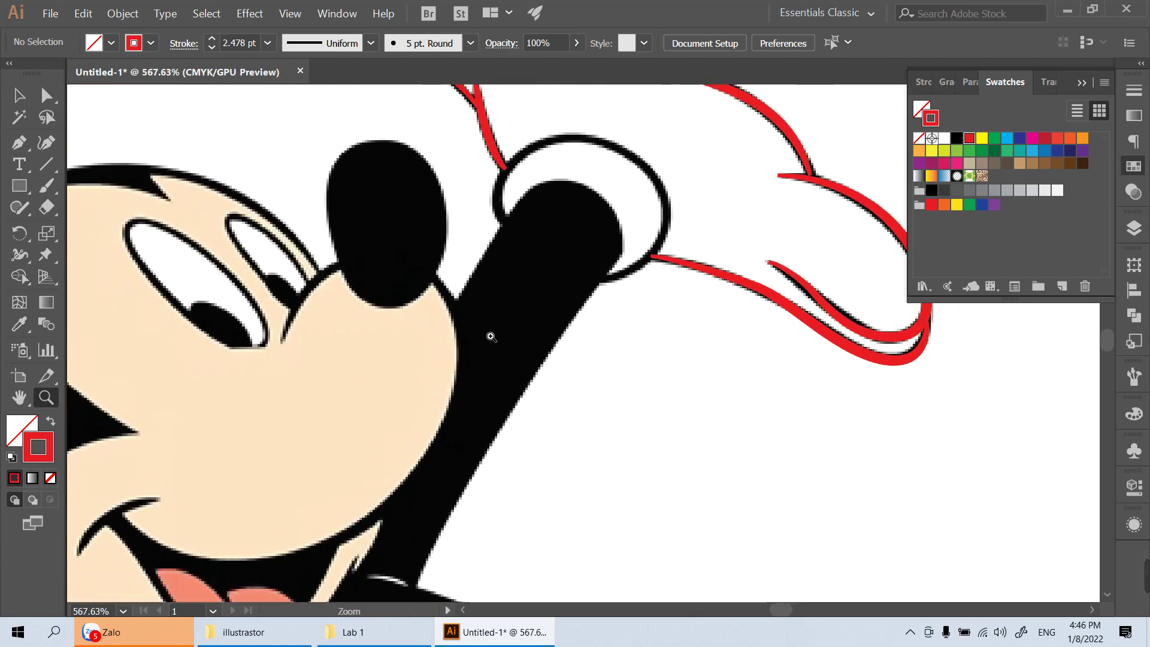
scroll(449, 342, up, 3)
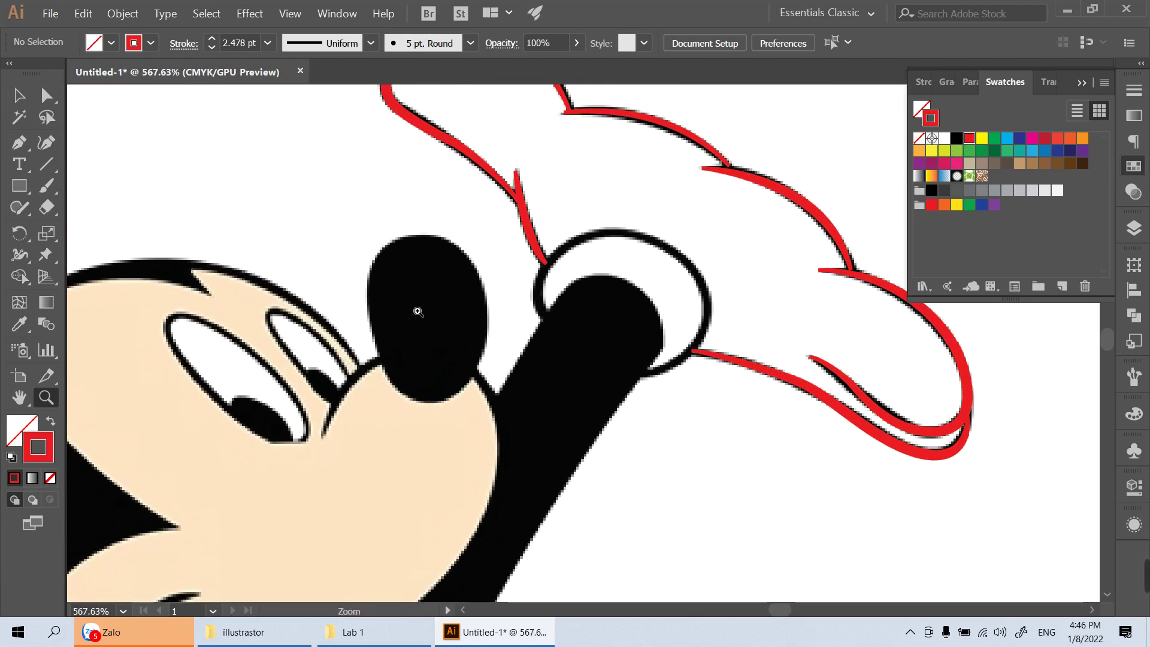
drag(419, 312, 463, 377)
Draw a closed curved pen path around the nose's oval, ending at the start anchor
key(p)
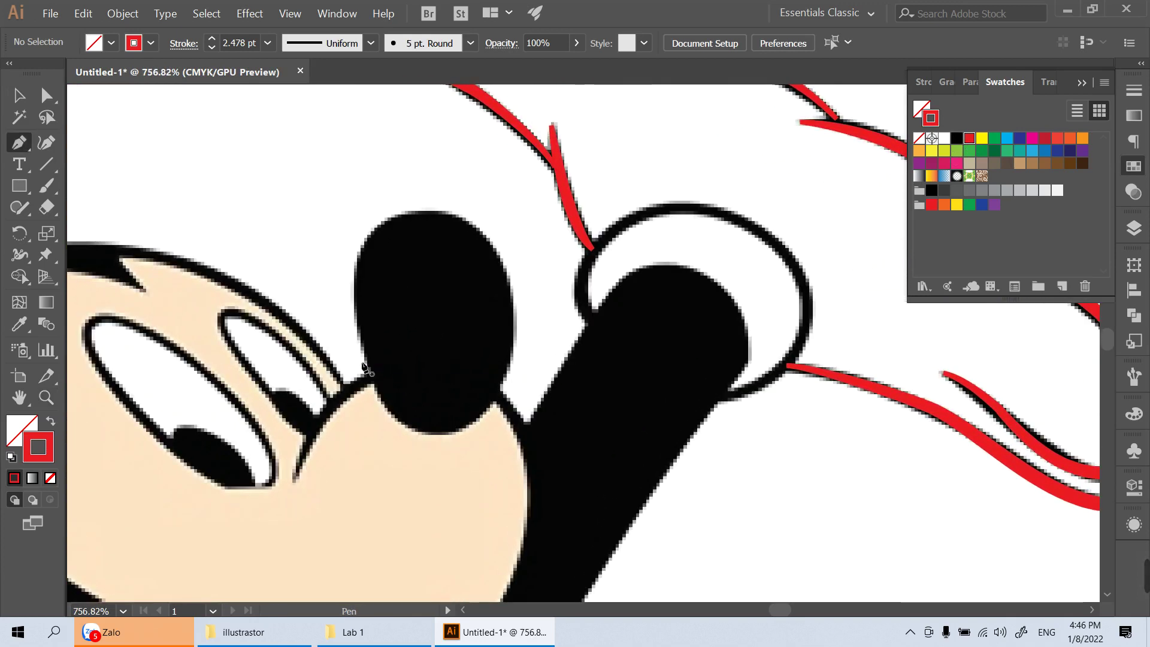
click(368, 376)
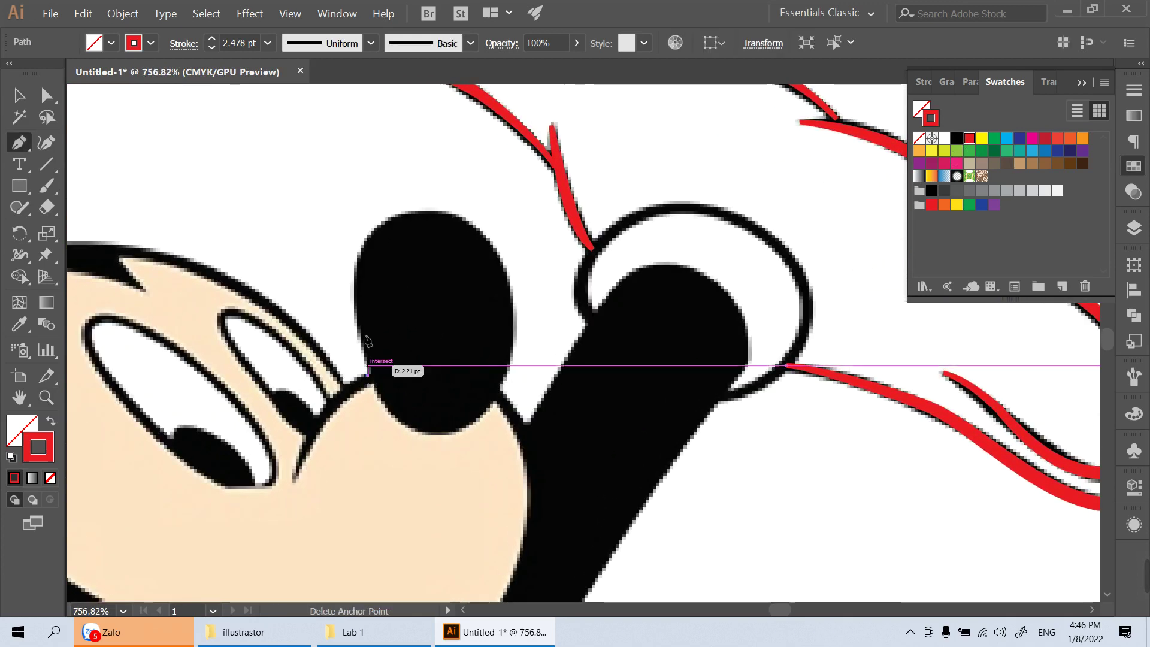
click(368, 235)
drag(378, 231, 385, 219)
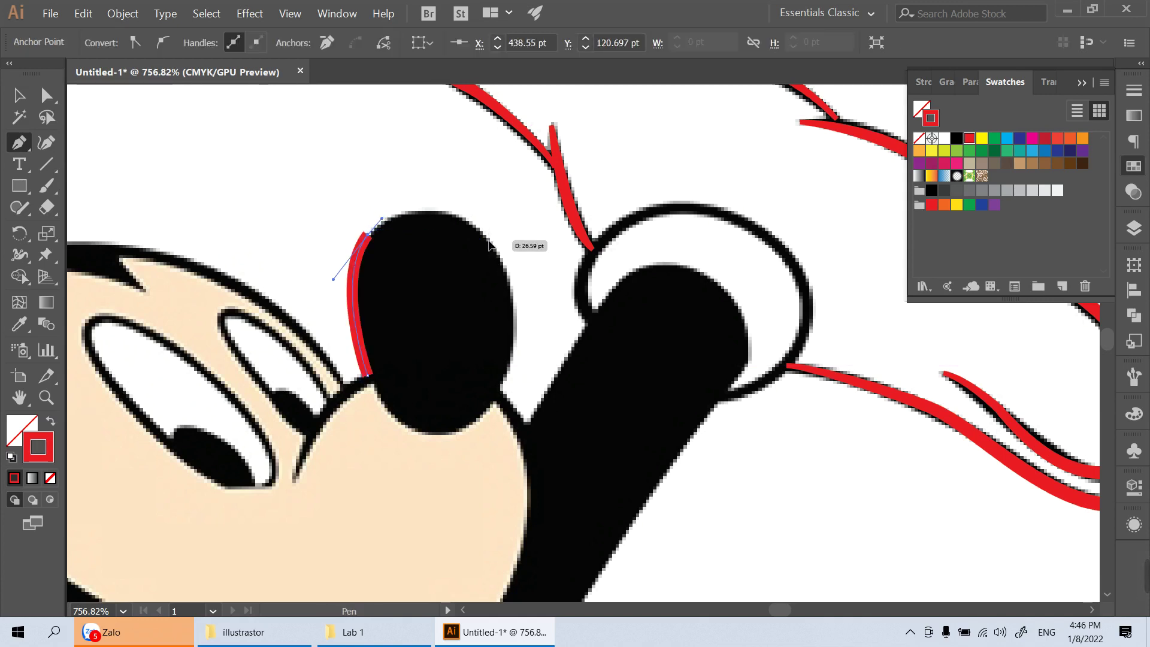
mouse_move(489, 239)
mouse_down()
mouse_move(517, 293)
mouse_move(508, 330)
mouse_up()
scroll(509, 330, down, 5)
drag(542, 278, 515, 365)
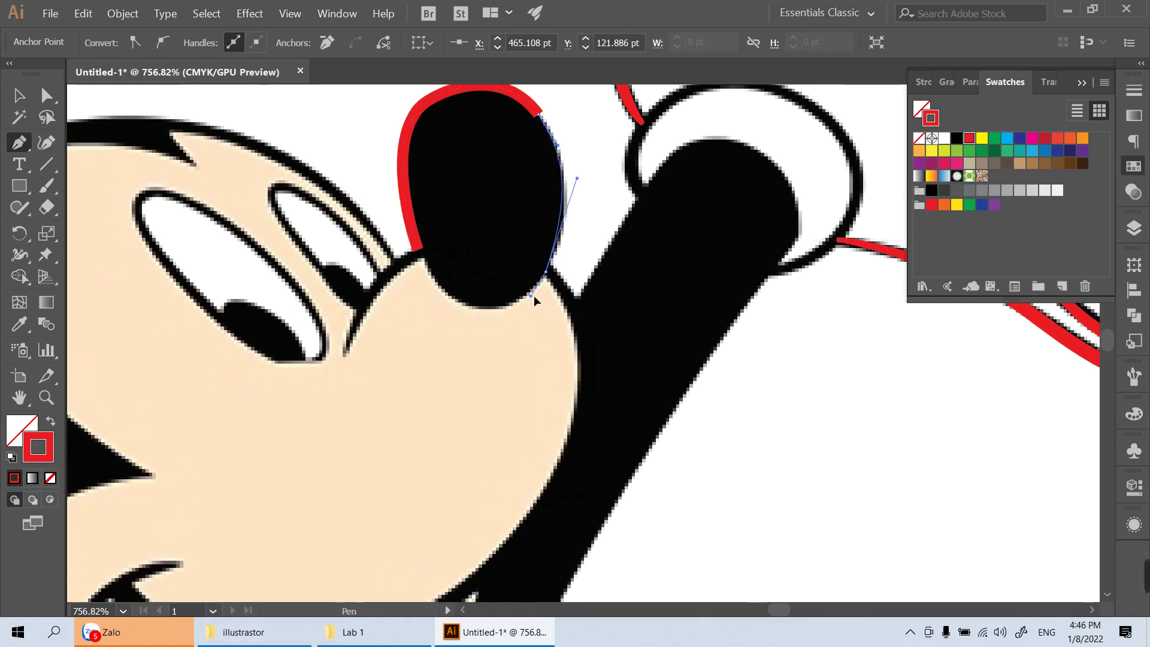
drag(534, 296, 534, 293)
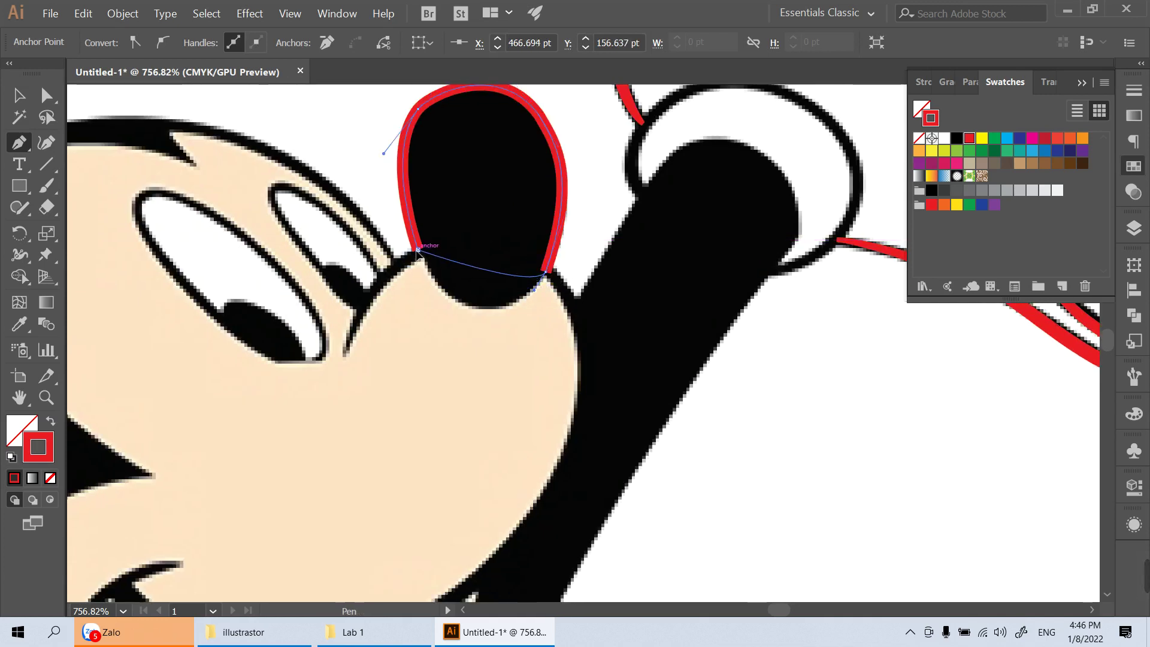
drag(417, 249, 471, 354)
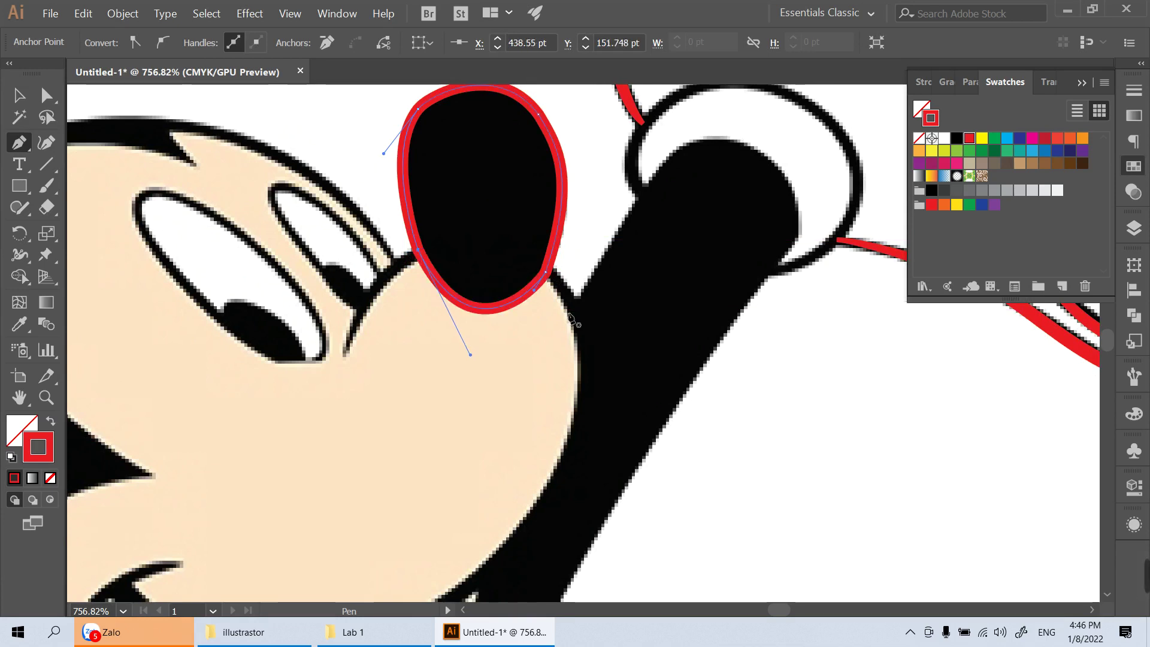
Revert a trial move of the nose's bottom-right anchor, deselect, and zoom out
key(a)
drag(535, 290, 541, 293)
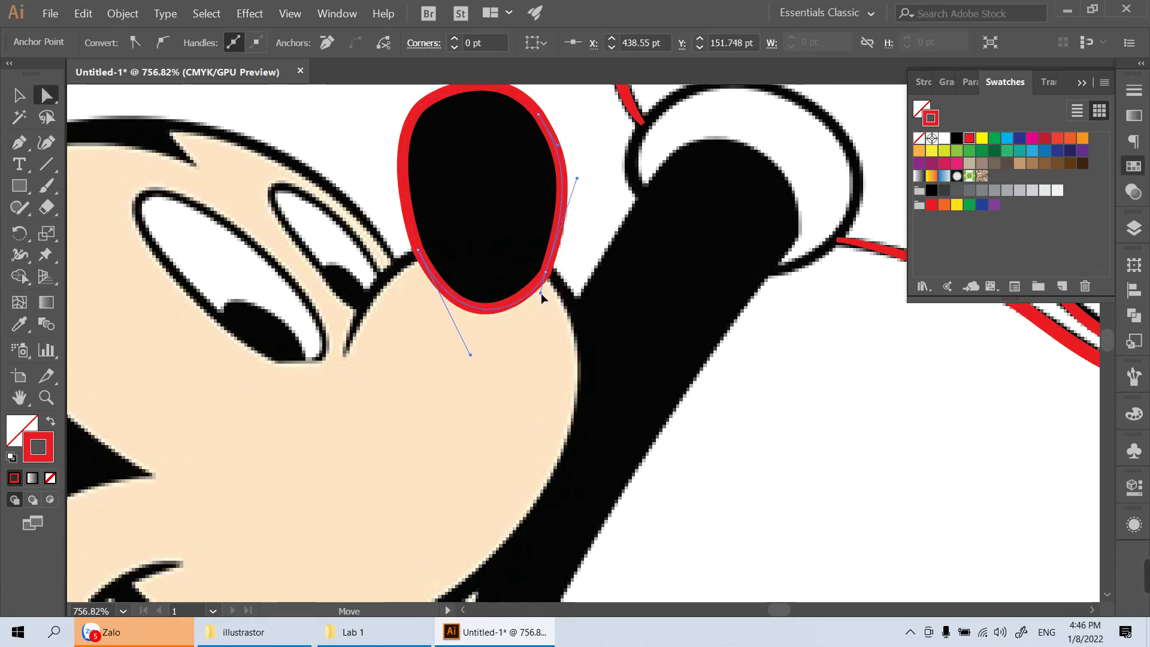
key(ctrl+z)
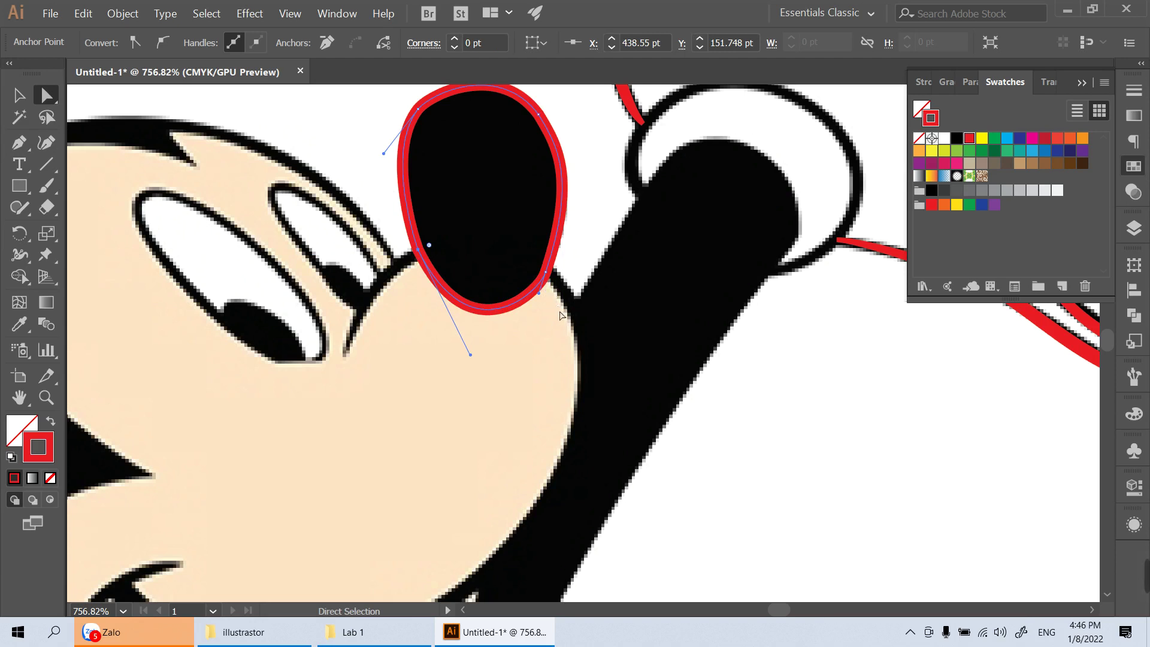
key(v)
click(554, 351)
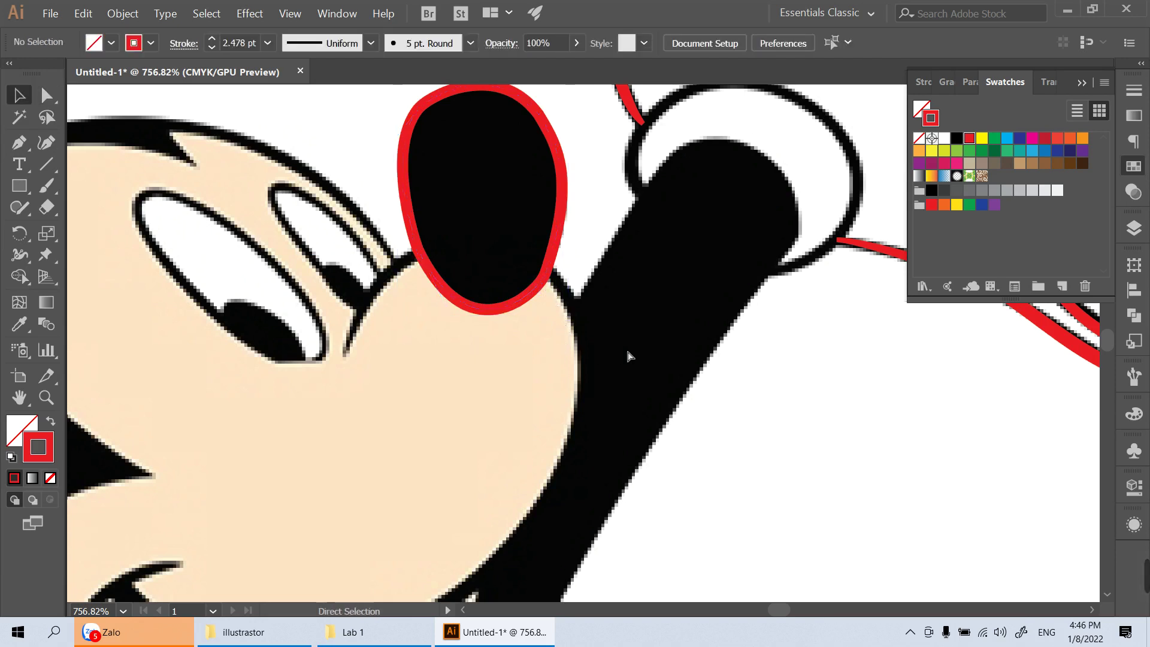
key(ctrl+minus)
key(ctrl+minus)
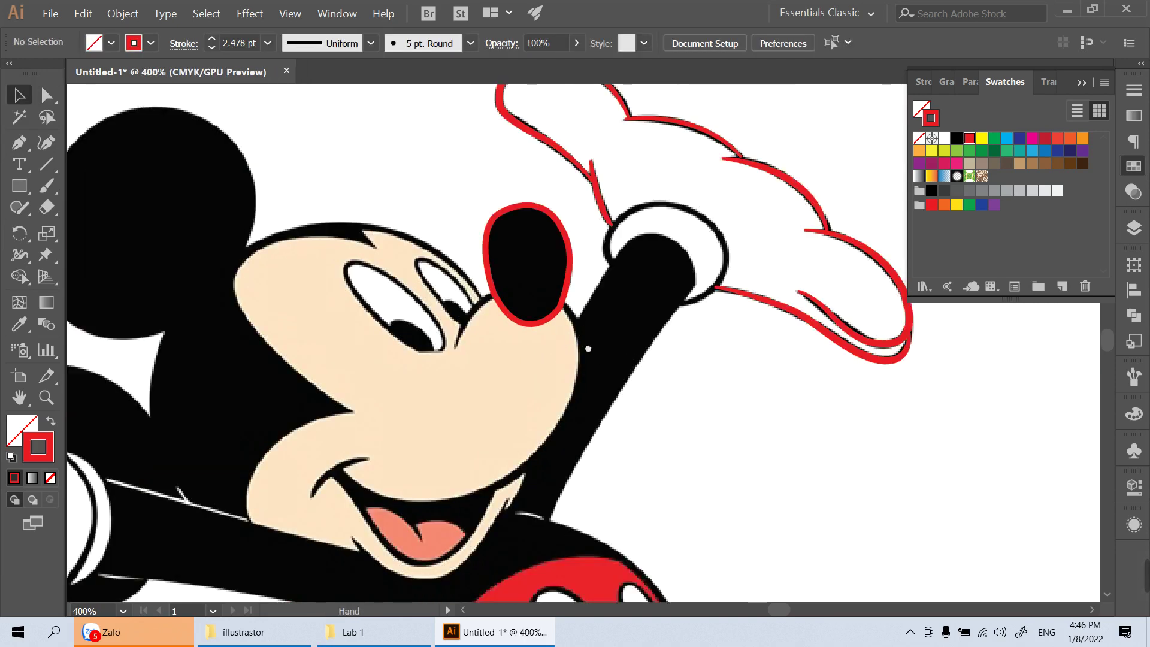
Trace the glove's rounded cuff with a curved pen path from left edge to bottom
key(z)
scroll(569, 335, up, 3)
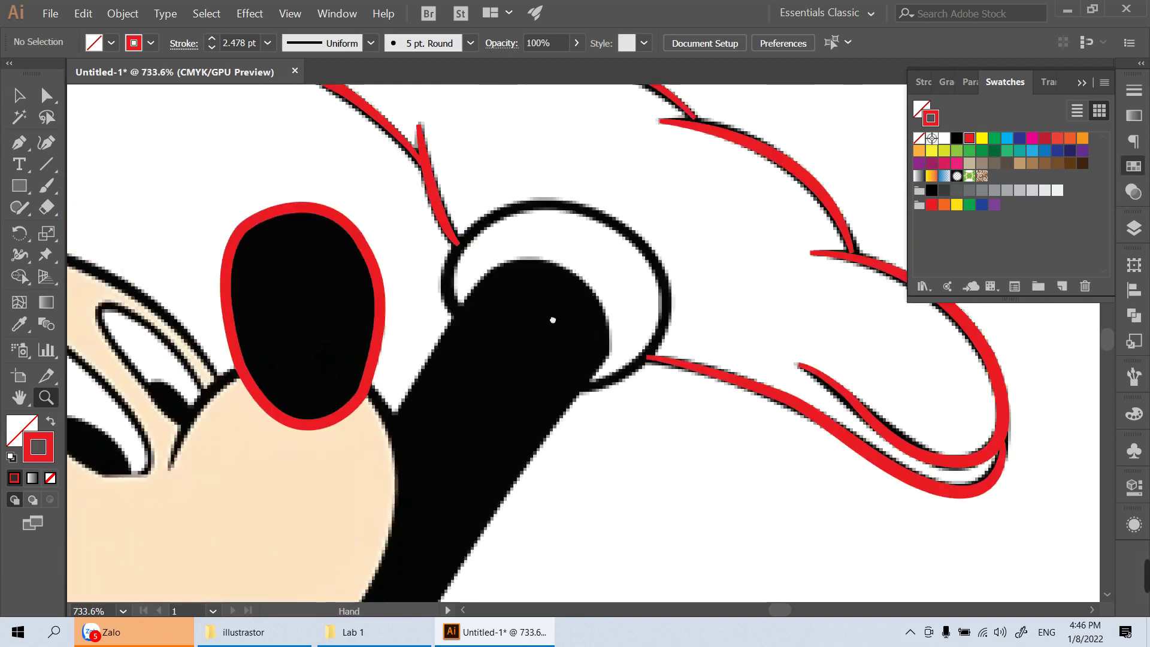
drag(553, 321, 539, 348)
key(p)
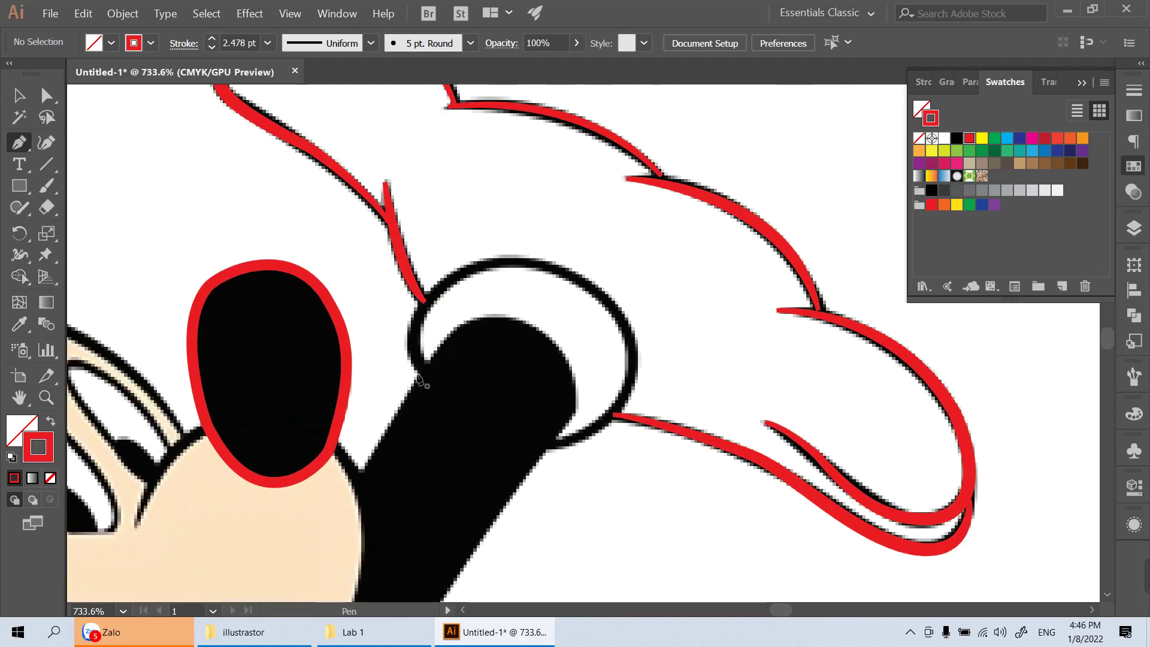
click(423, 373)
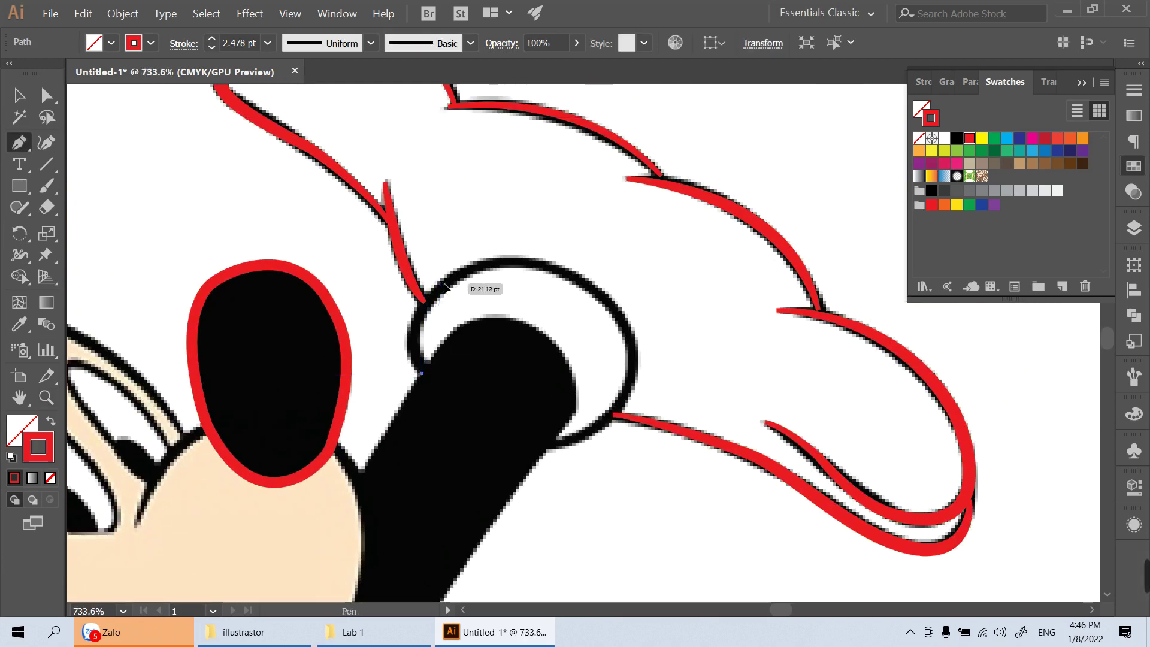
drag(423, 298, 498, 252)
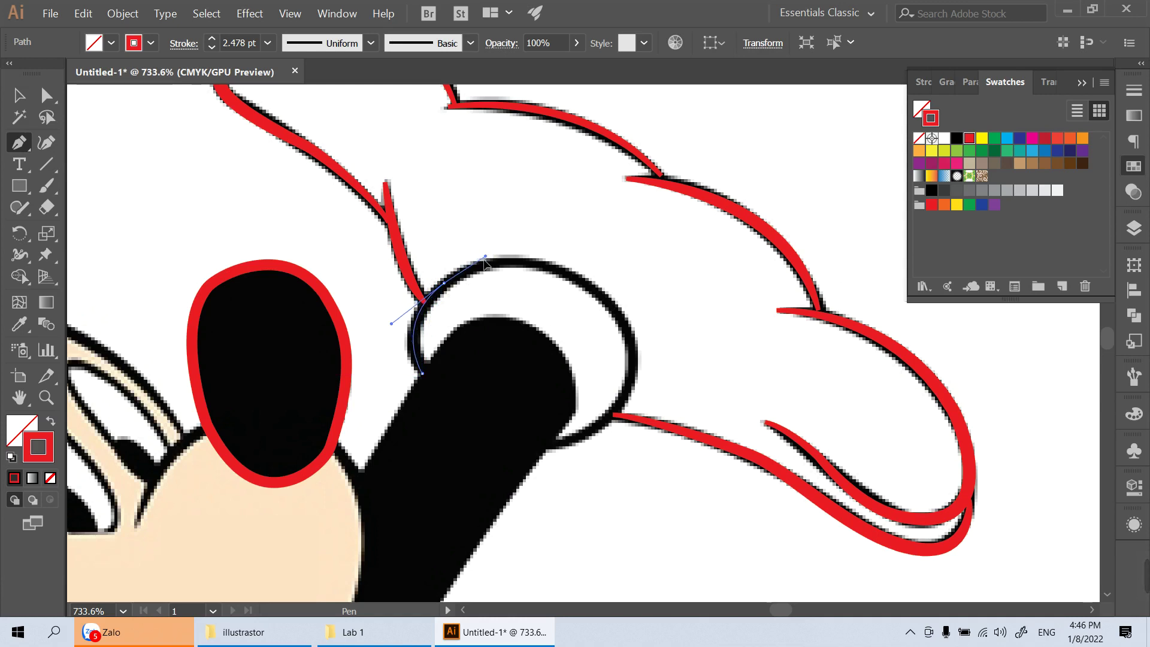
mouse_move(602, 298)
mouse_down()
mouse_move(645, 351)
mouse_move(626, 324)
mouse_up()
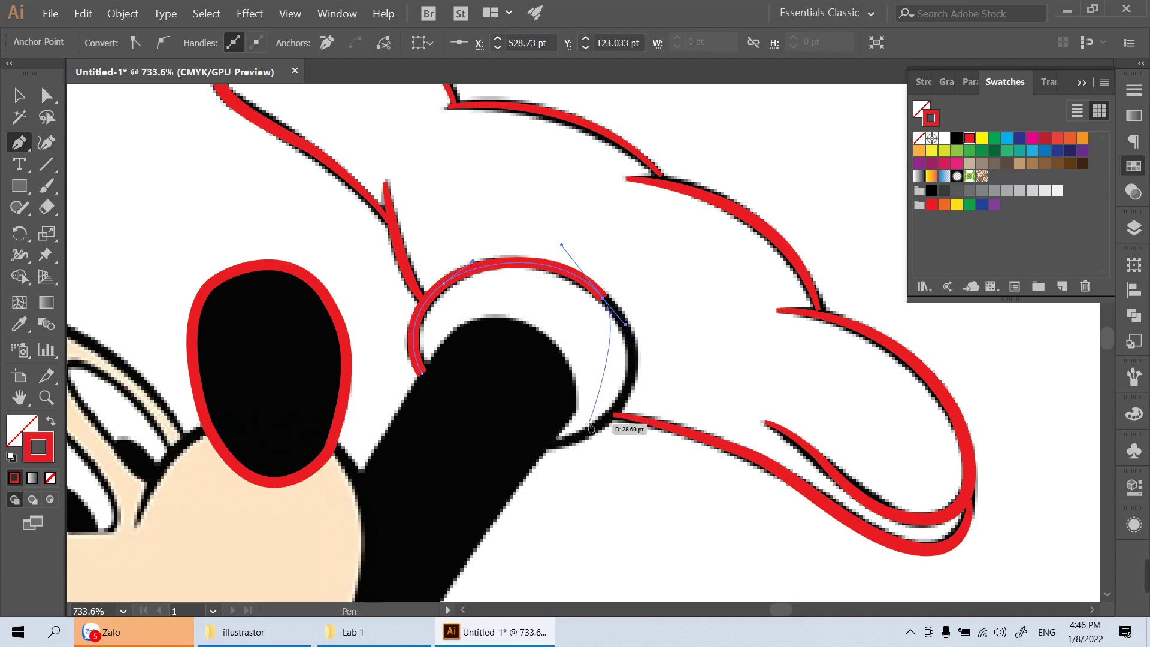
drag(607, 421, 584, 439)
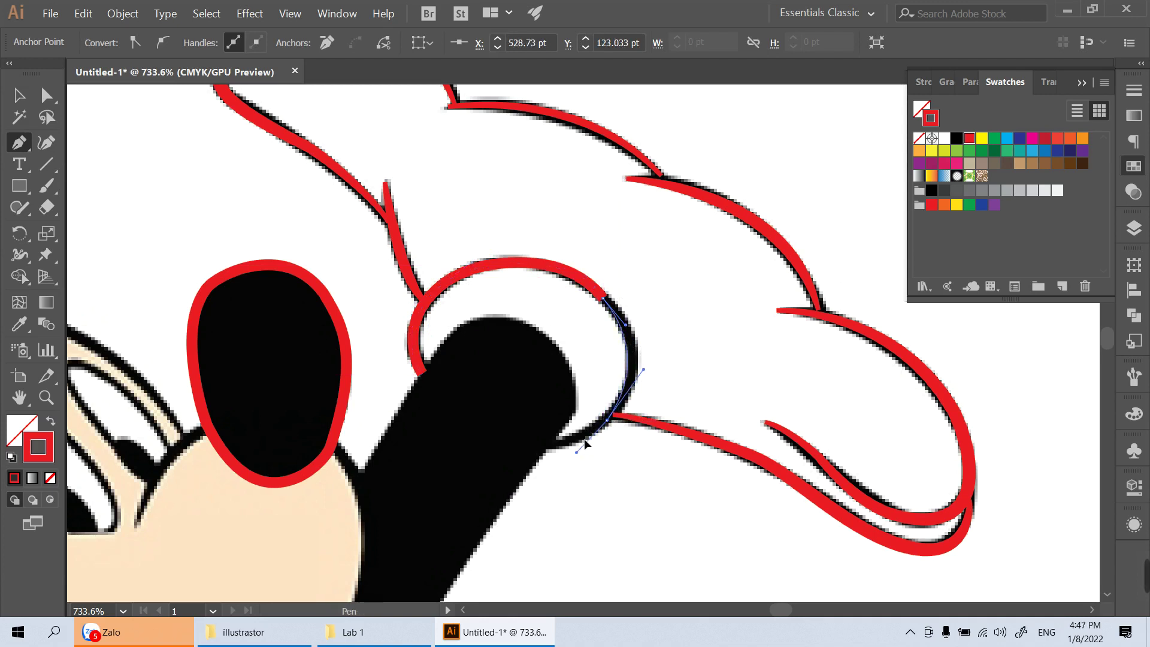
click(553, 447)
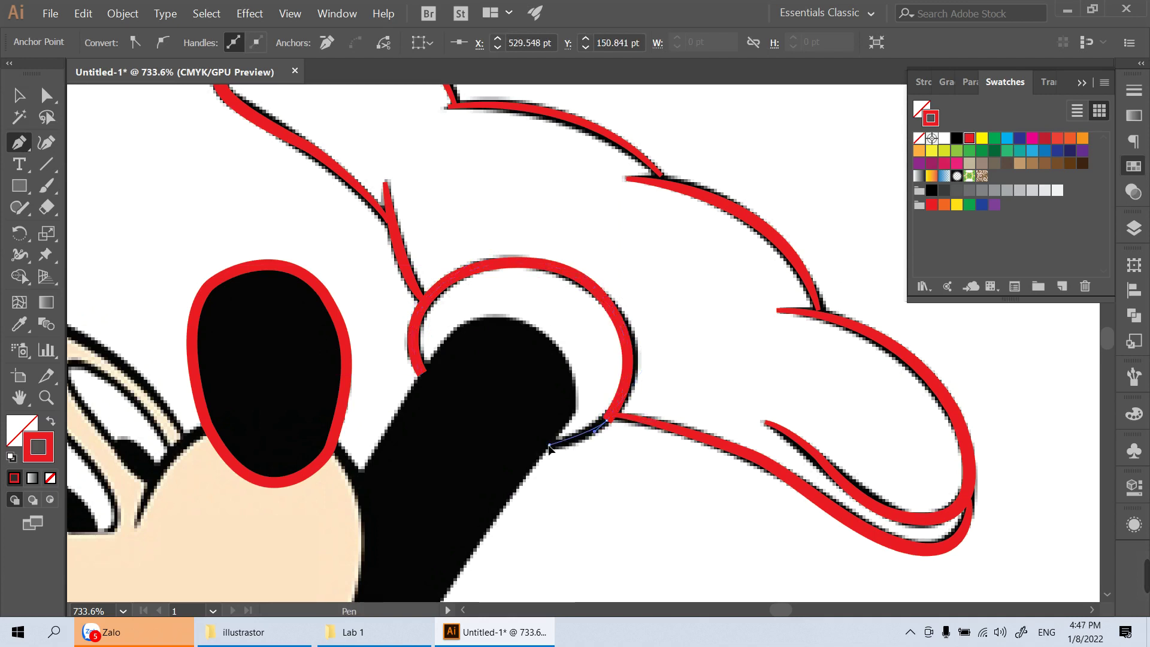
drag(527, 449, 528, 450)
Widen the cuff outline's stroke to 3.192 pt at its top, then deselect
key(v)
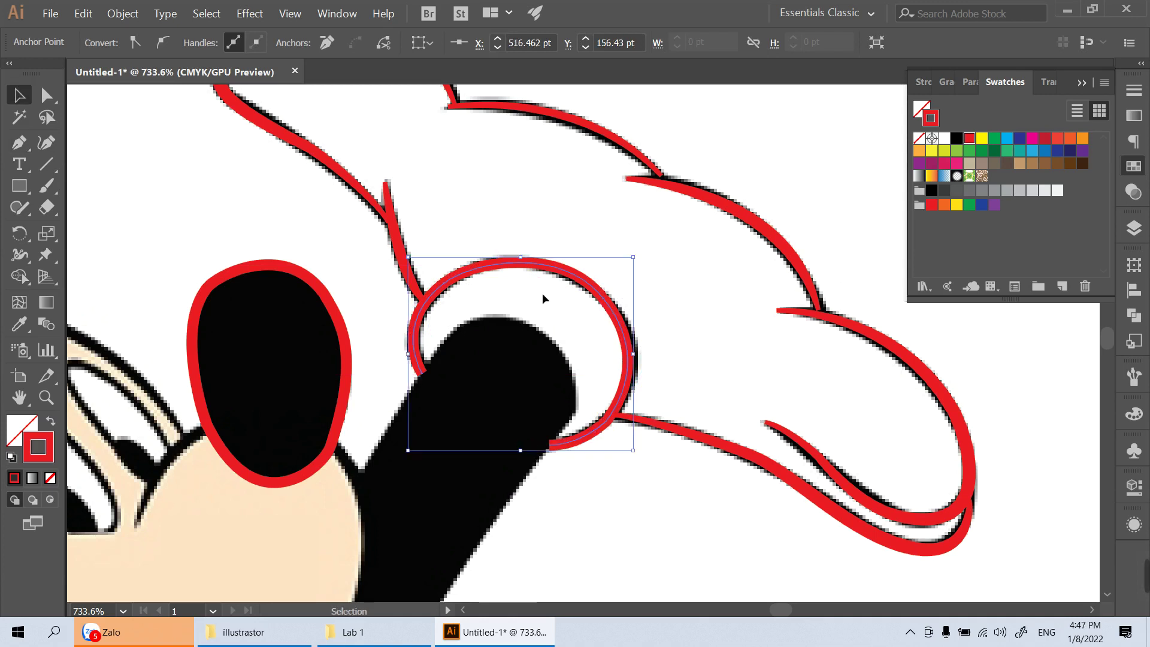
click(20, 254)
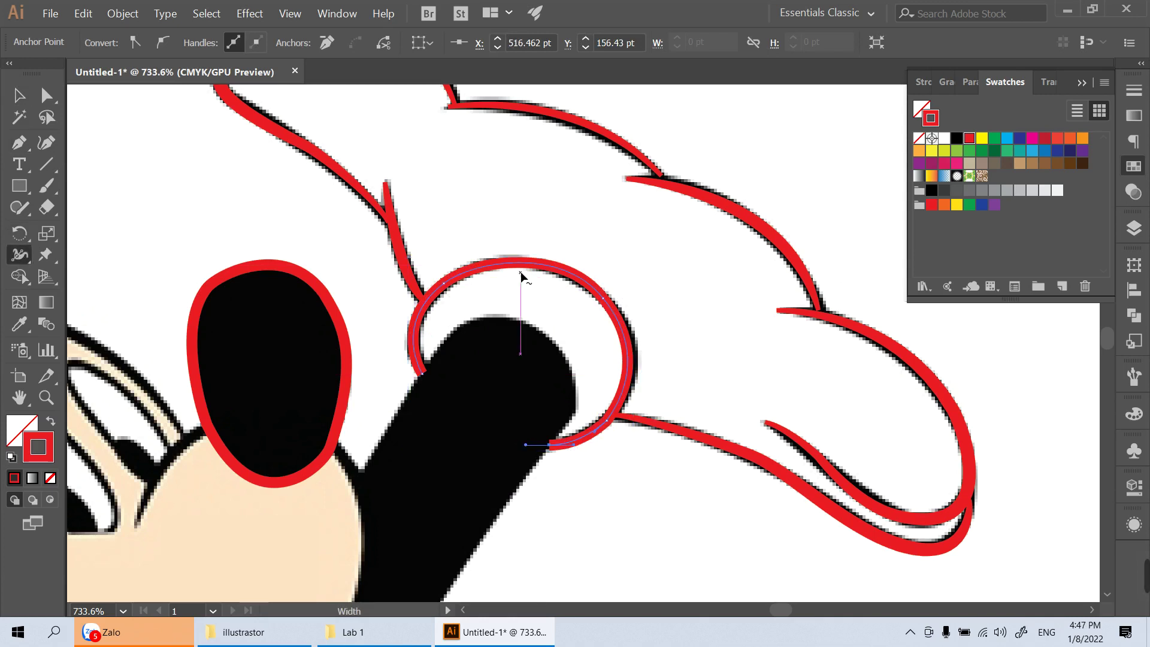
drag(520, 274, 537, 264)
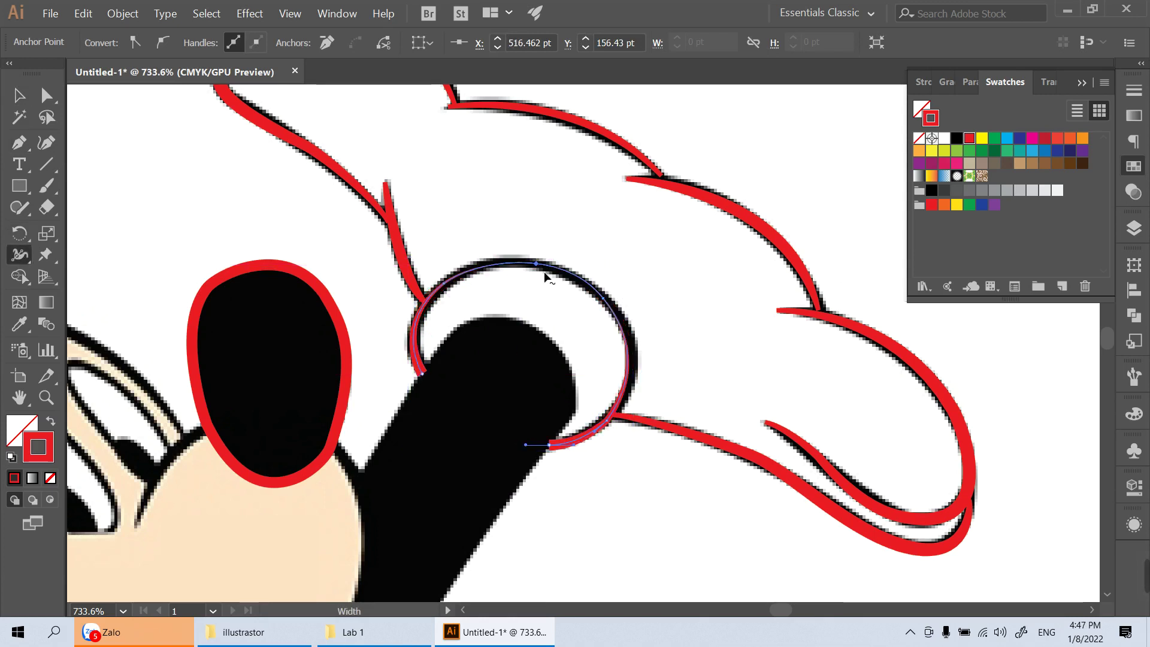
key(ctrl+z)
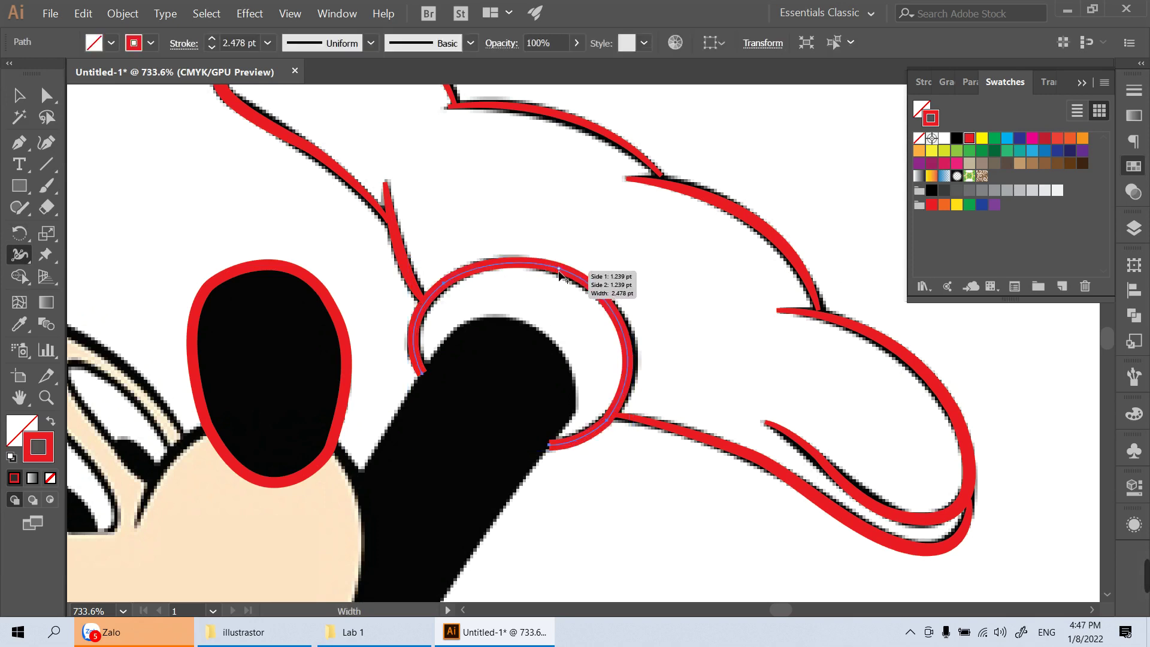
drag(558, 273, 558, 277)
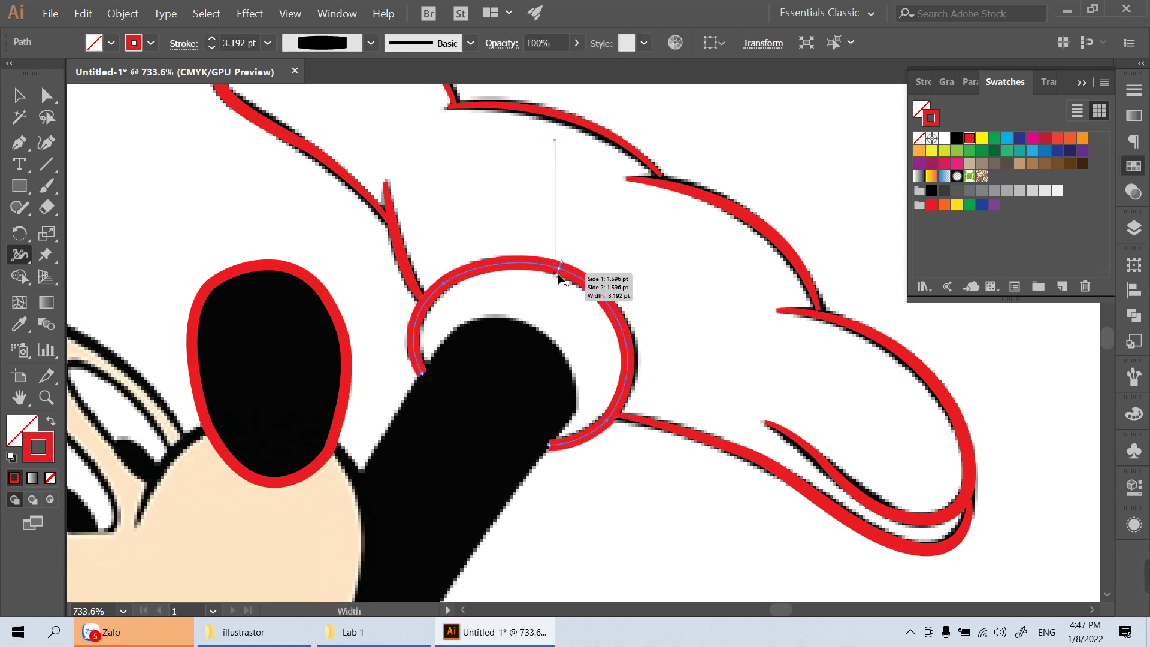
key(v)
click(621, 374)
Trace the arm from below the nose, over its rounded top and down to the shoulder
drag(621, 374, 654, 246)
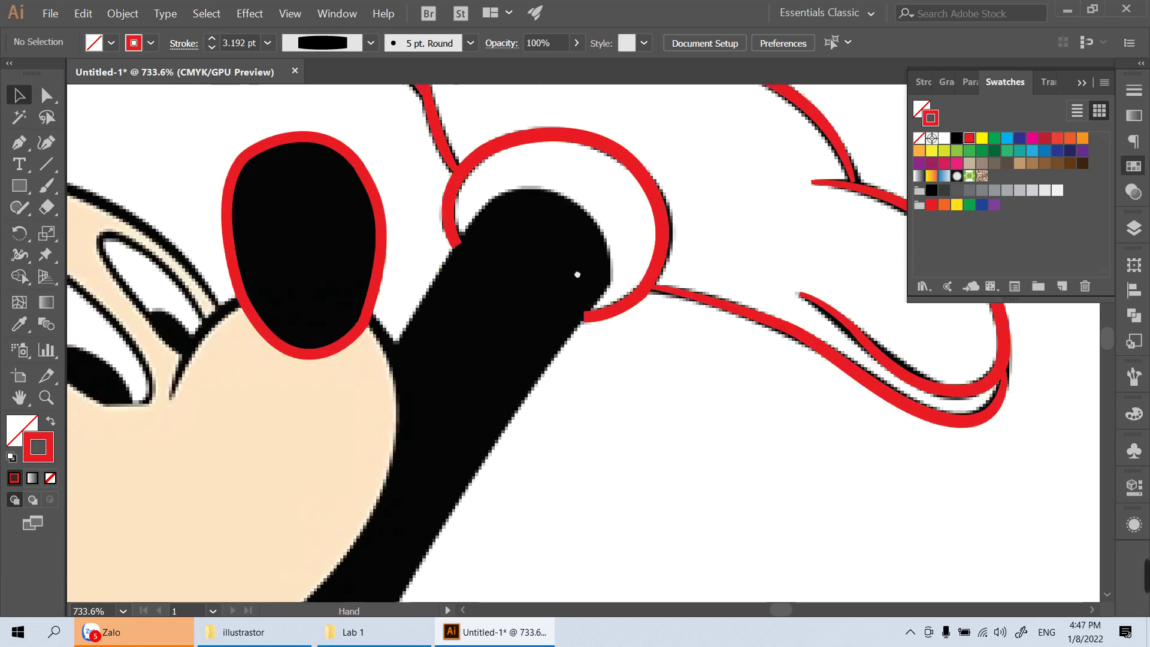
scroll(577, 274, down, 2)
key(p)
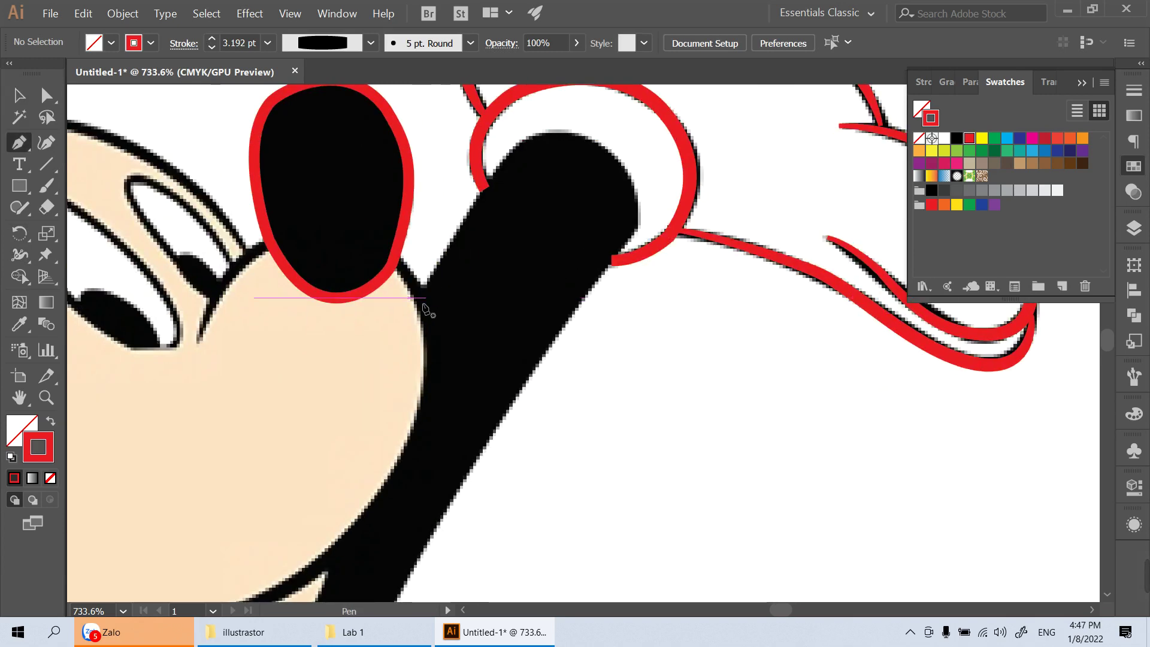
click(414, 309)
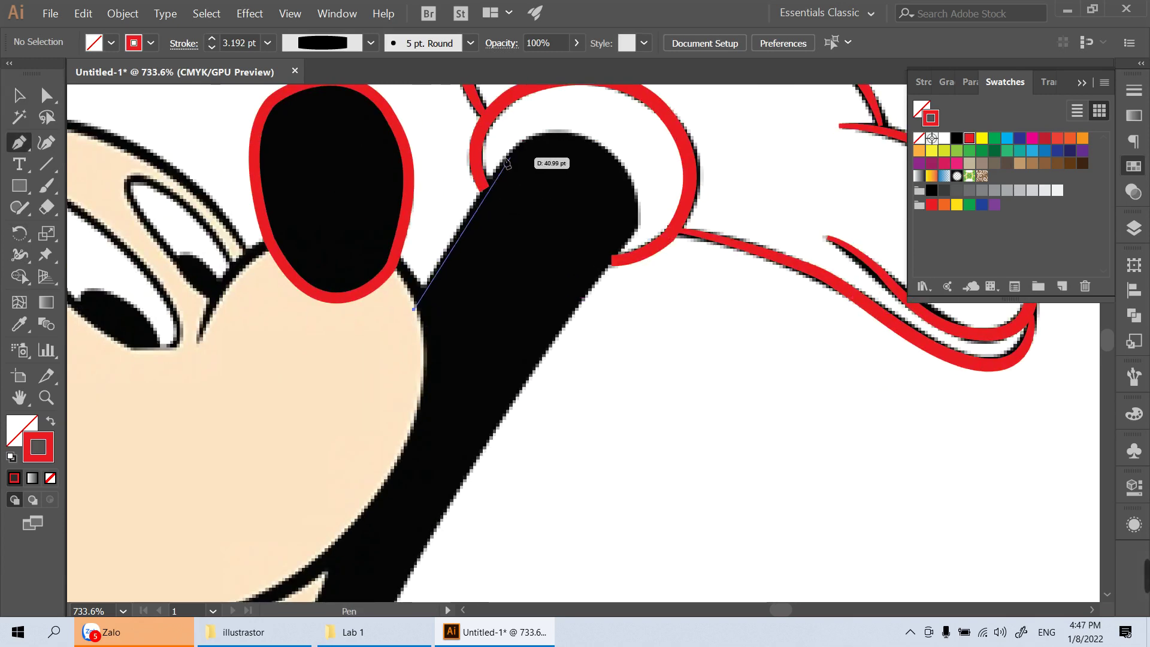
click(505, 158)
drag(583, 136, 628, 157)
drag(629, 240, 603, 283)
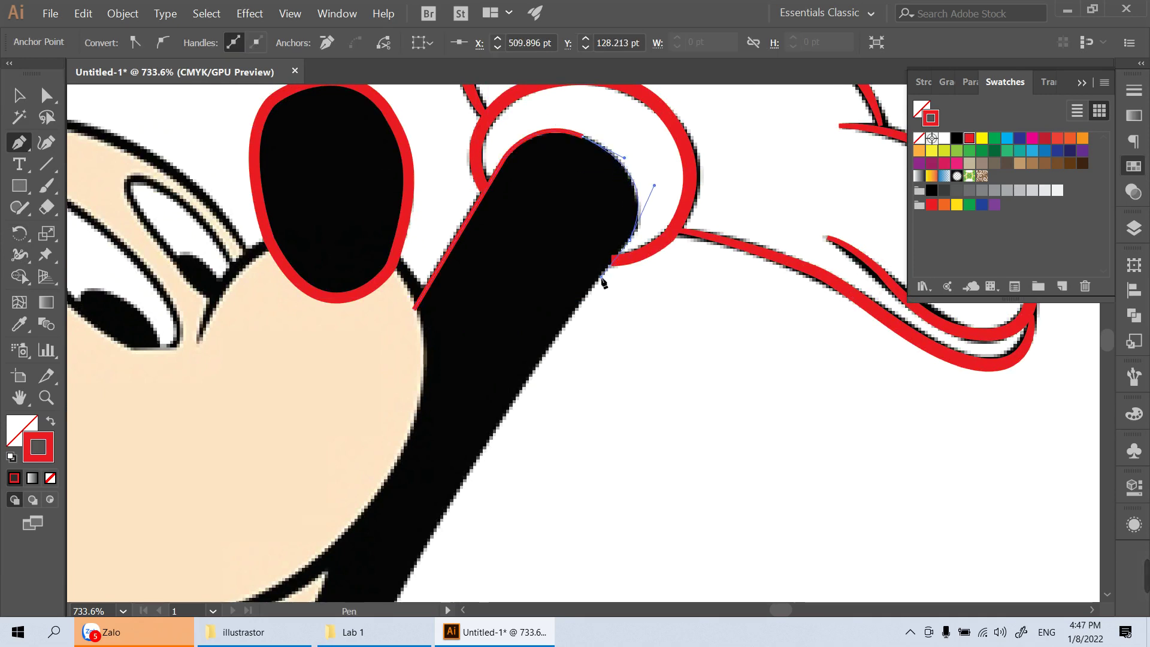
scroll(604, 283, down, 5)
drag(504, 320, 465, 395)
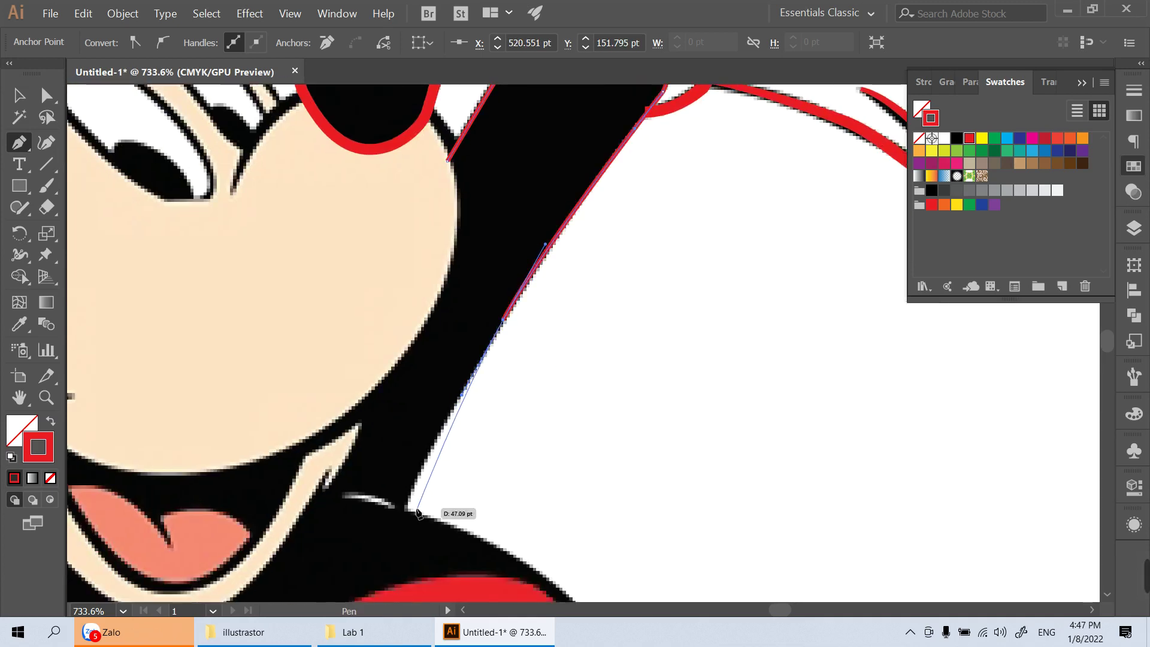
drag(408, 508, 409, 520)
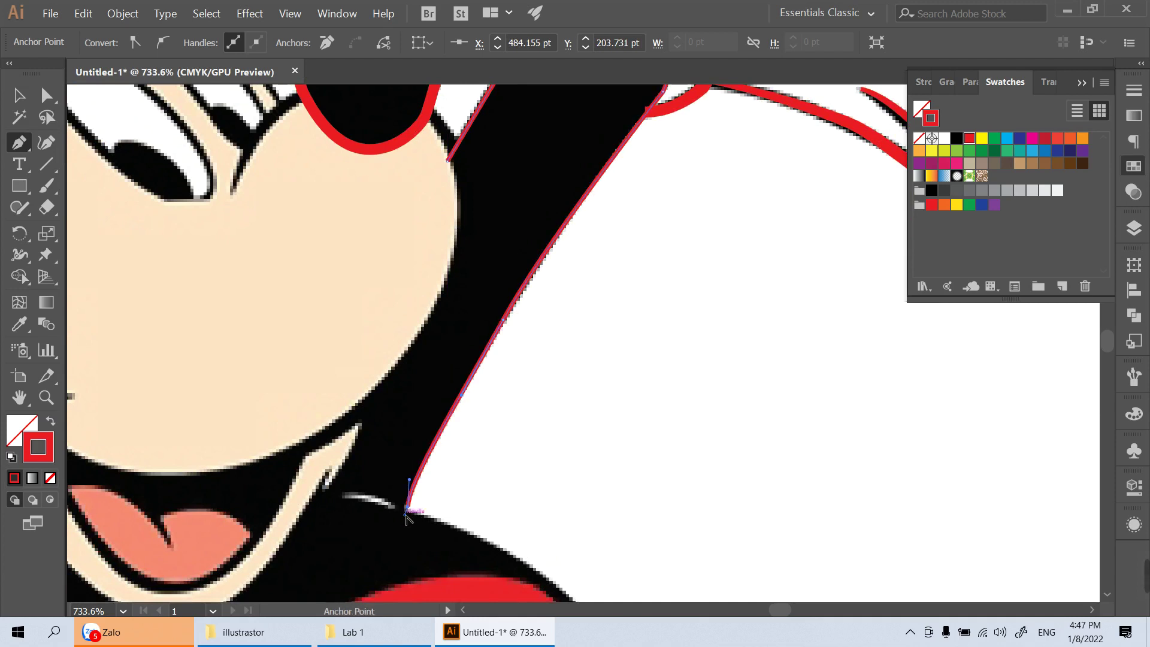
Resume the arm path at its bottom end, run it to the mouth corner, and close it
key(ctrl+minus)
key(ctrl+minus)
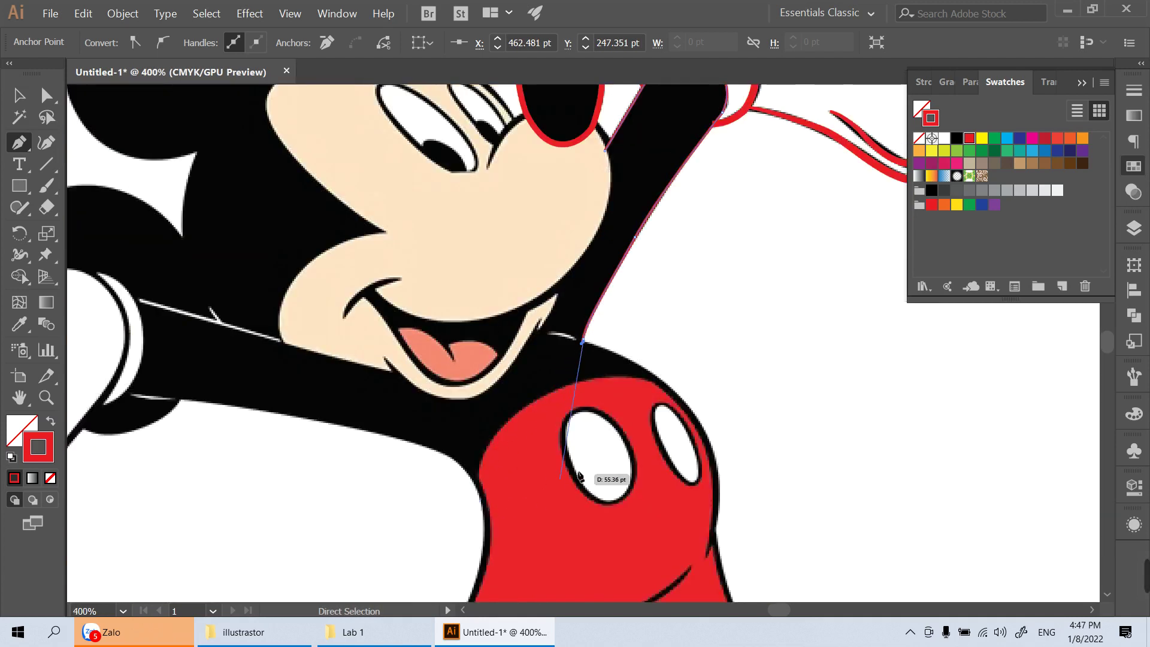
drag(617, 346, 547, 400)
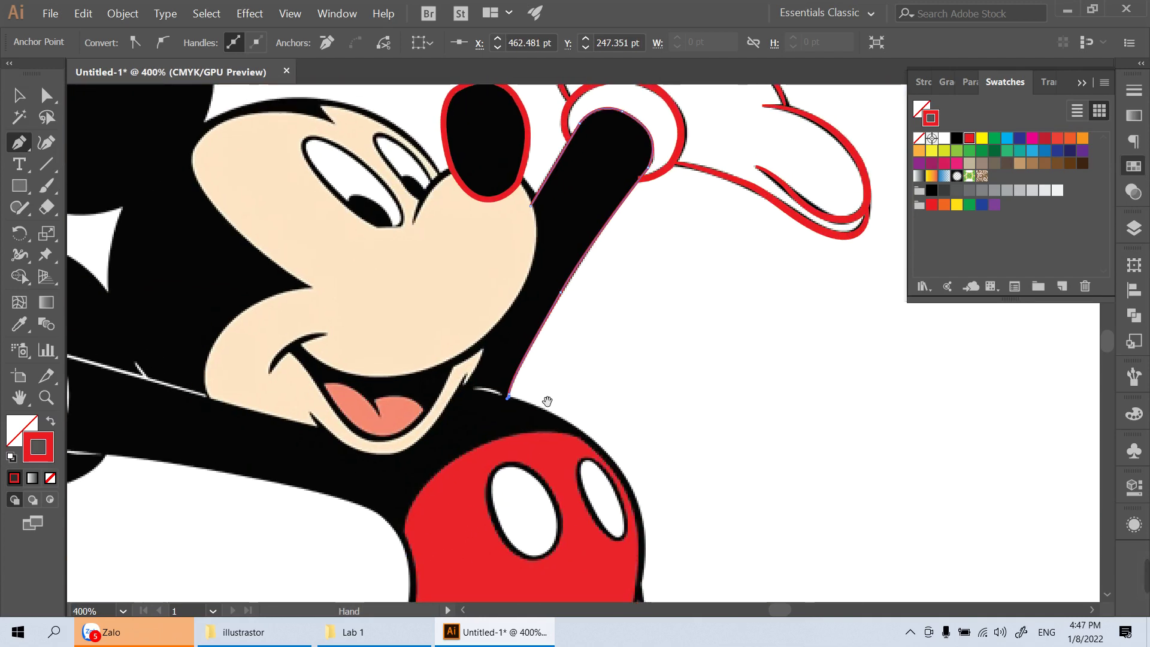
ctrl+click(479, 378)
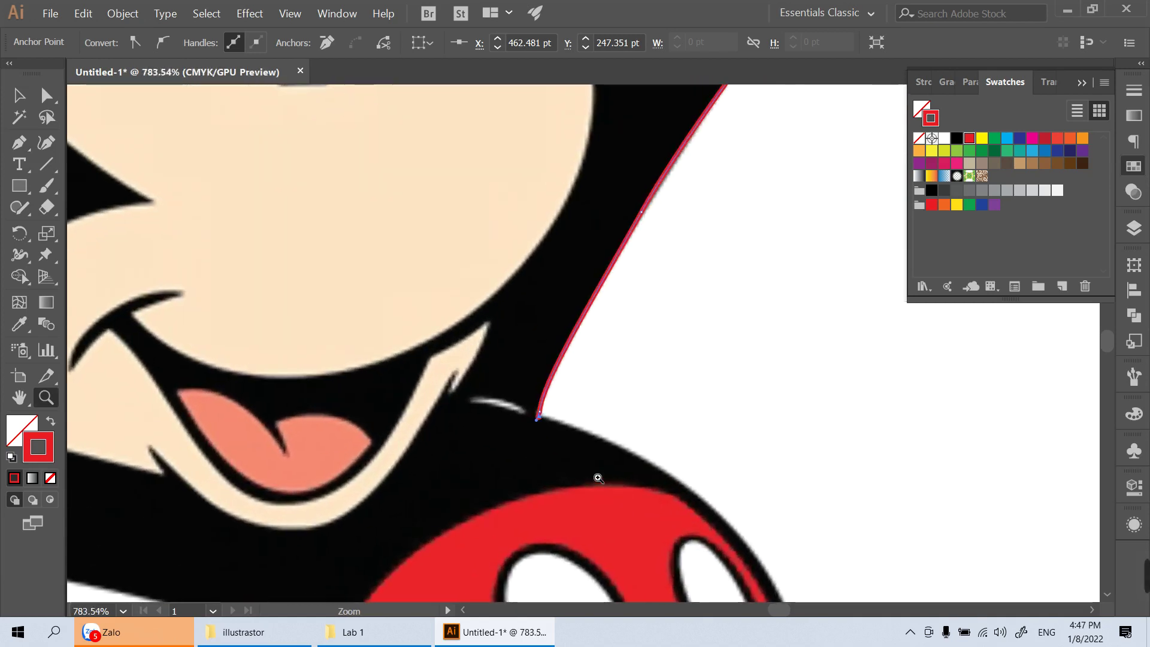
ctrl+click(538, 420)
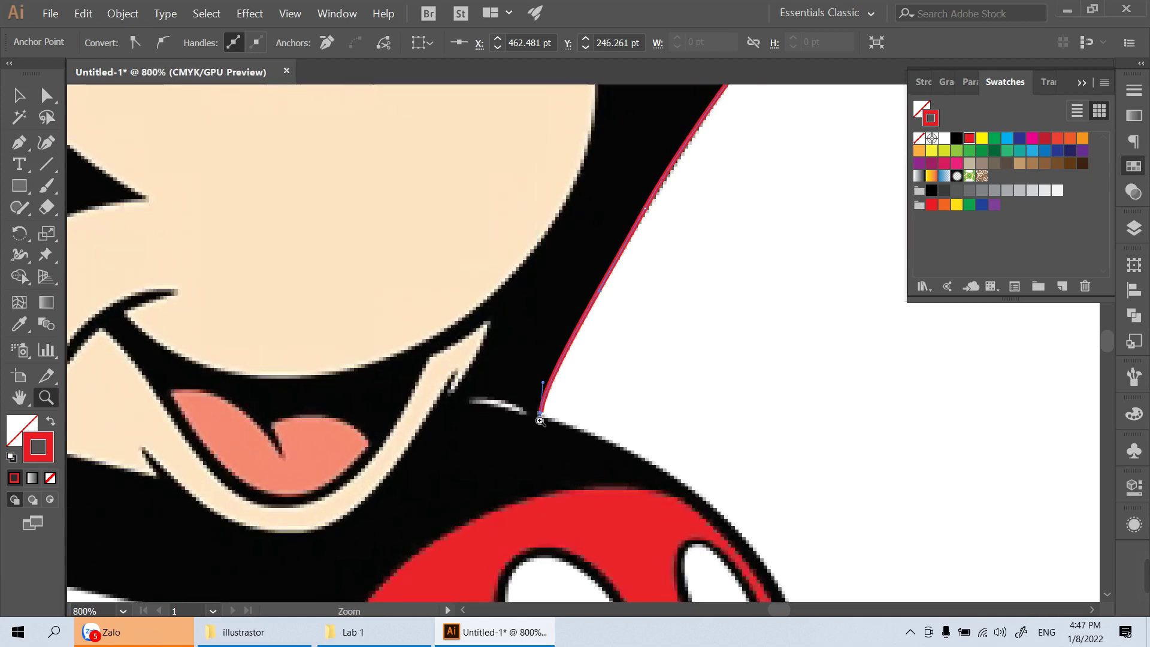
key(p)
ctrl+click(537, 424)
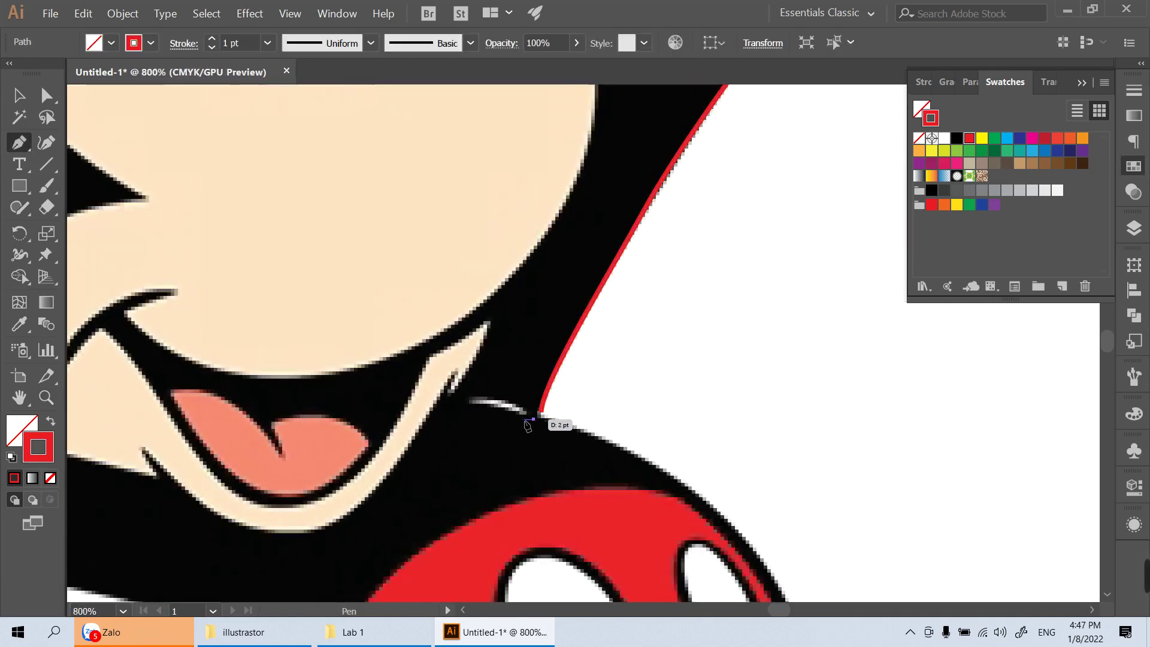
click(539, 415)
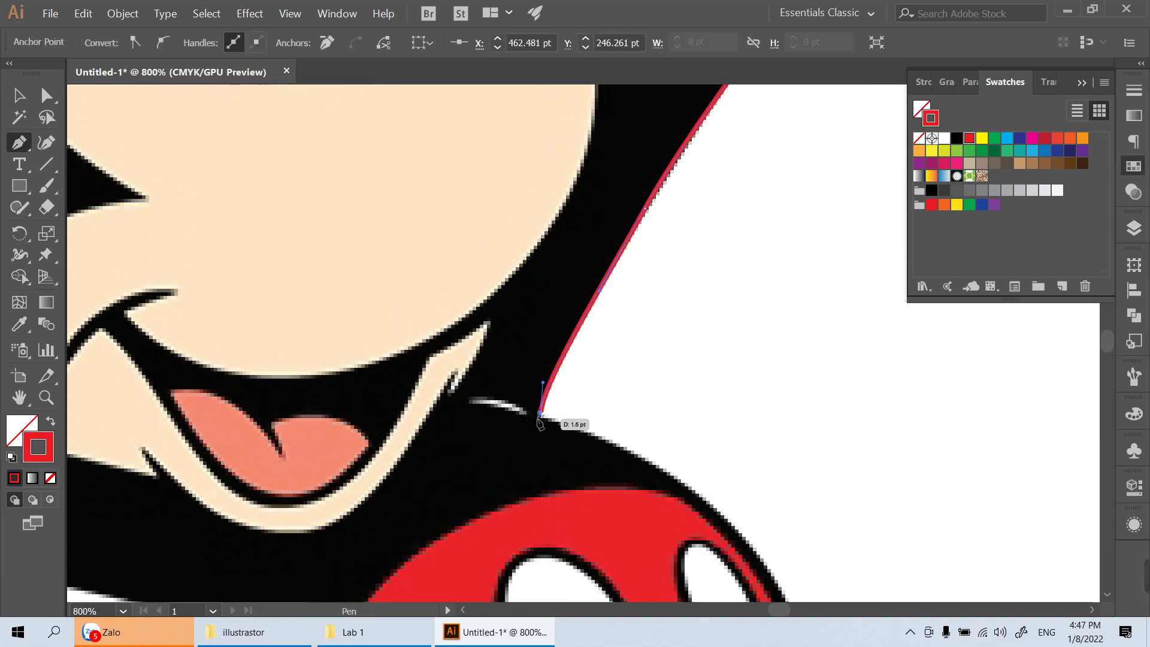
click(439, 400)
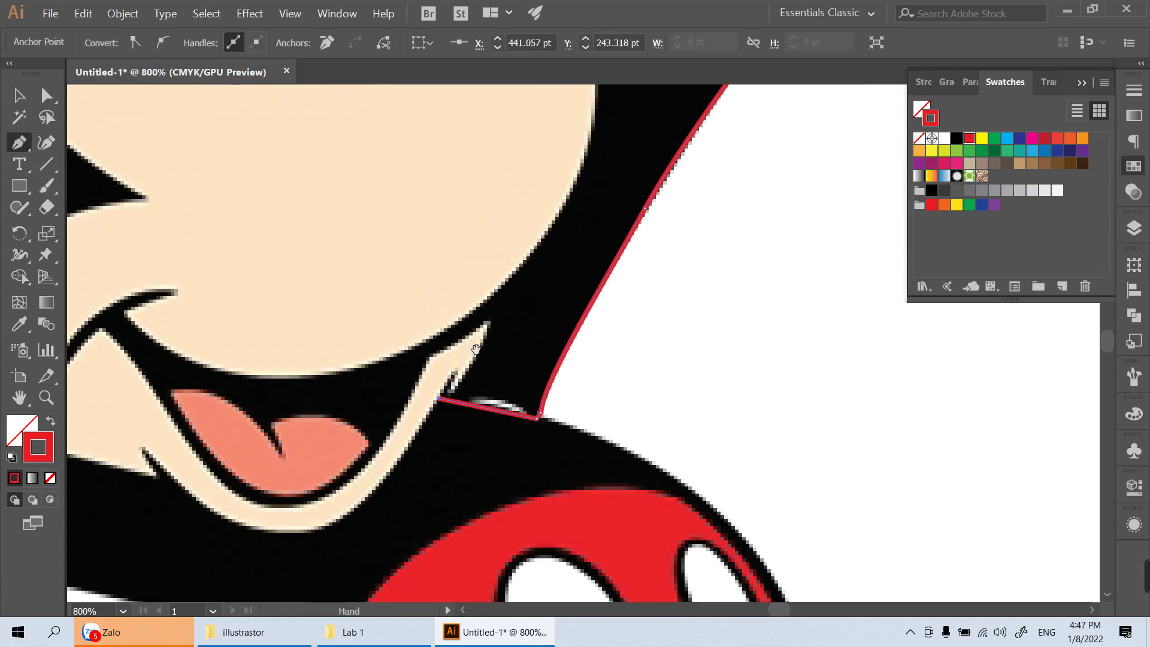
scroll(467, 432, up, 3)
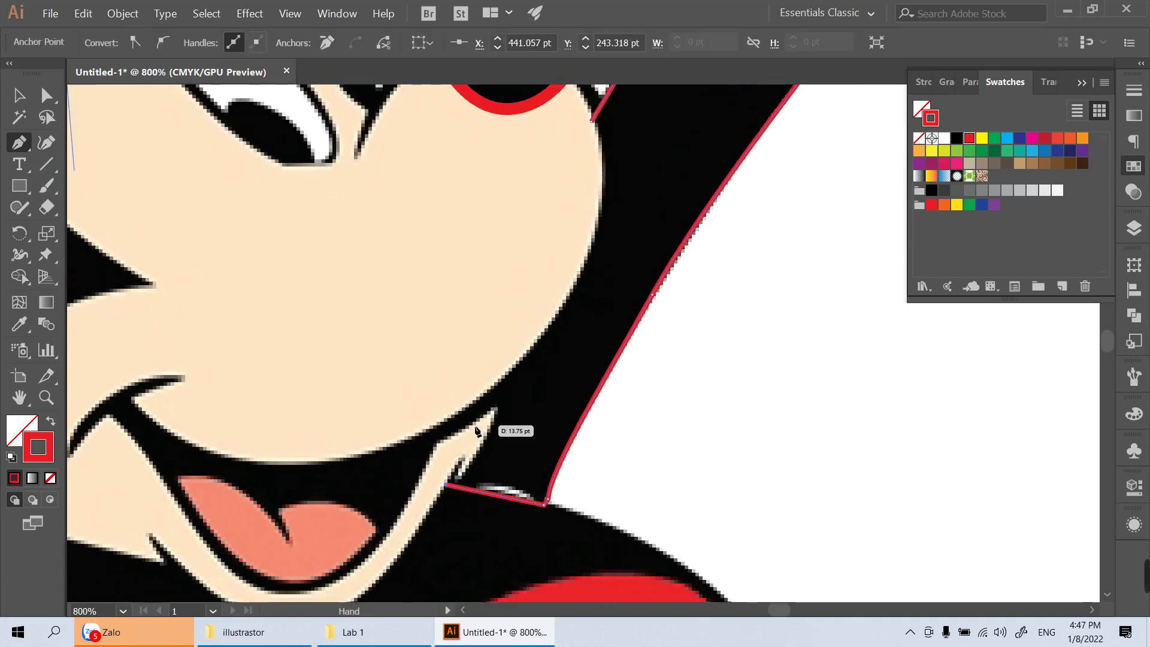
click(460, 458)
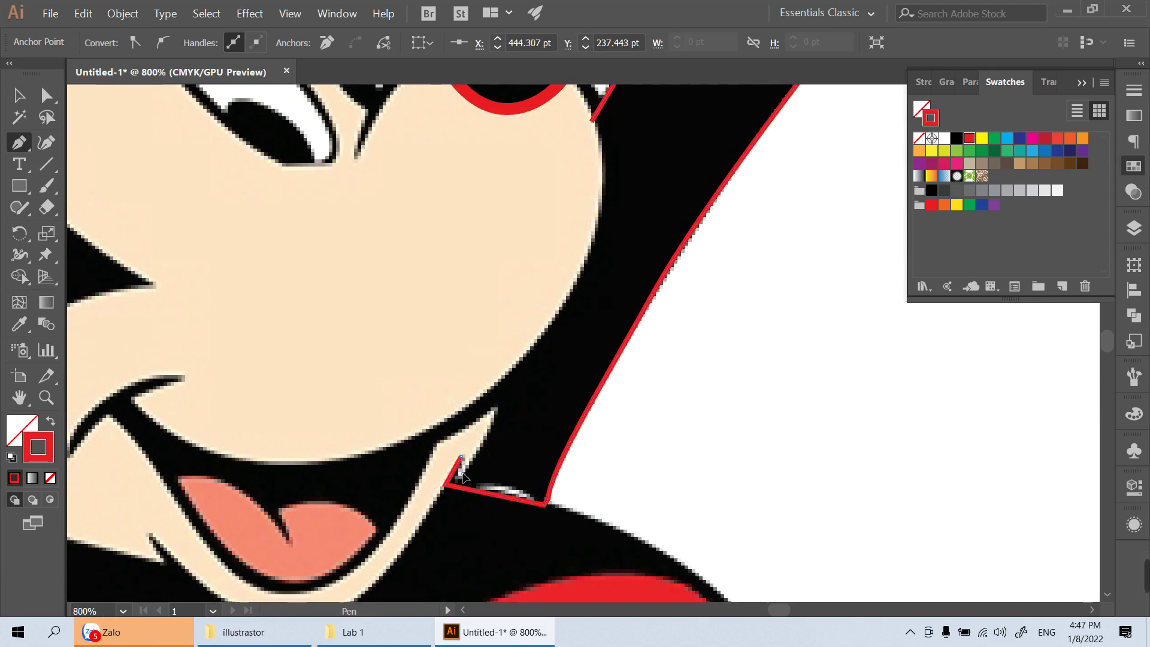
click(462, 475)
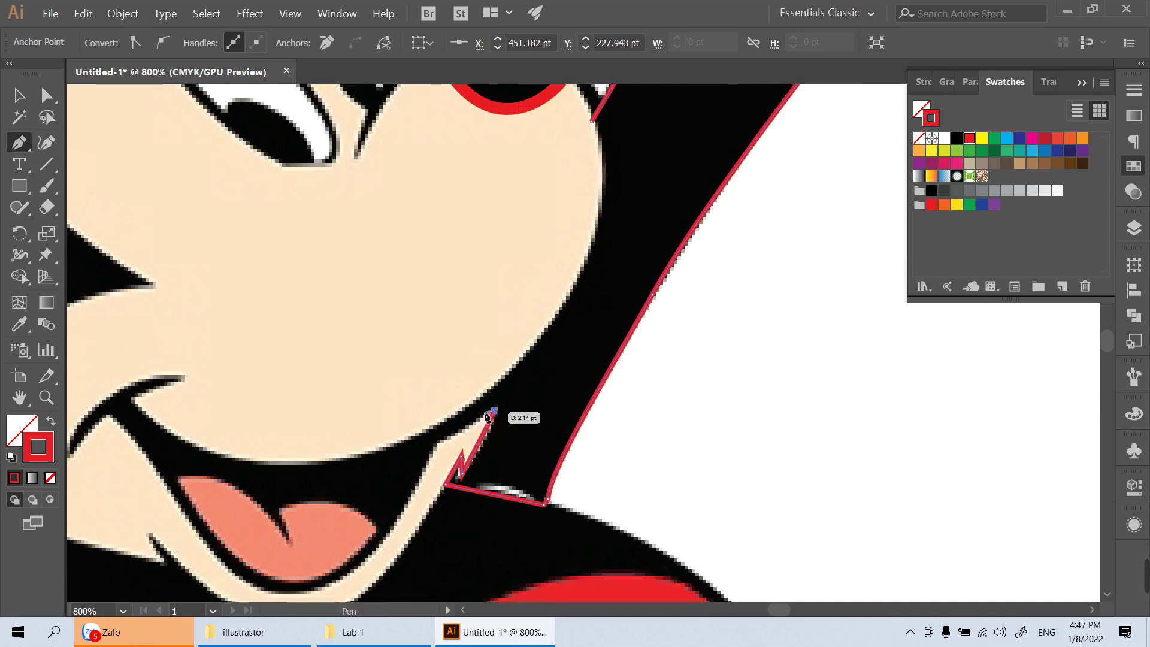
scroll(489, 417, up, 5)
scroll(503, 415, up, 5)
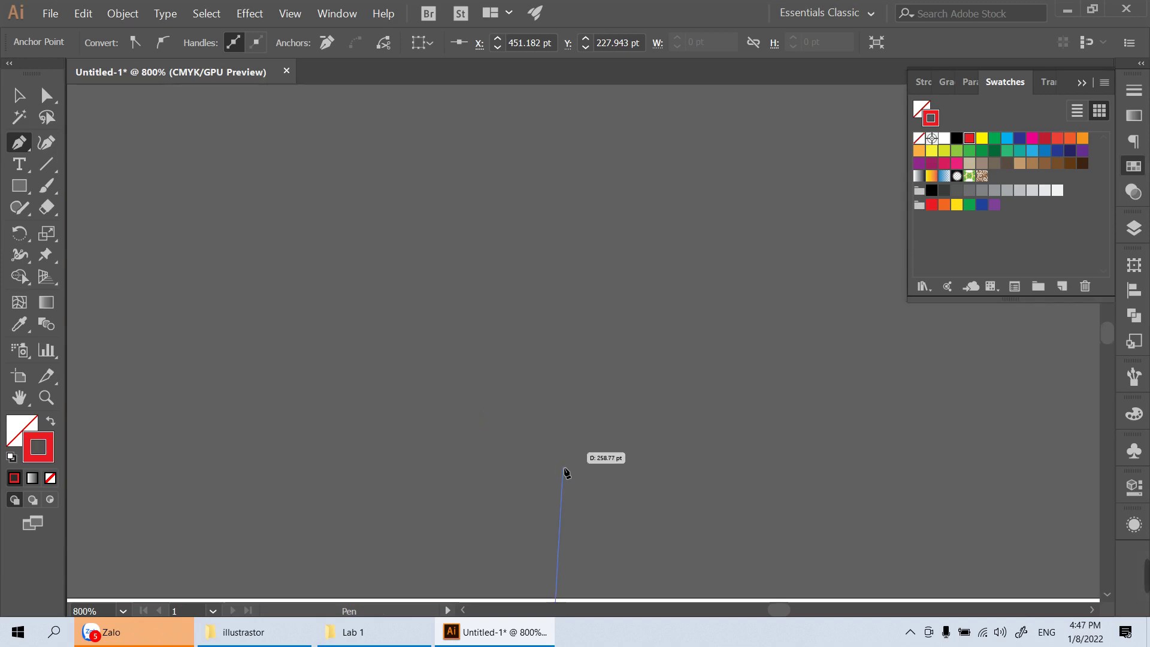
scroll(686, 519, down, 5)
scroll(578, 447, down, 5)
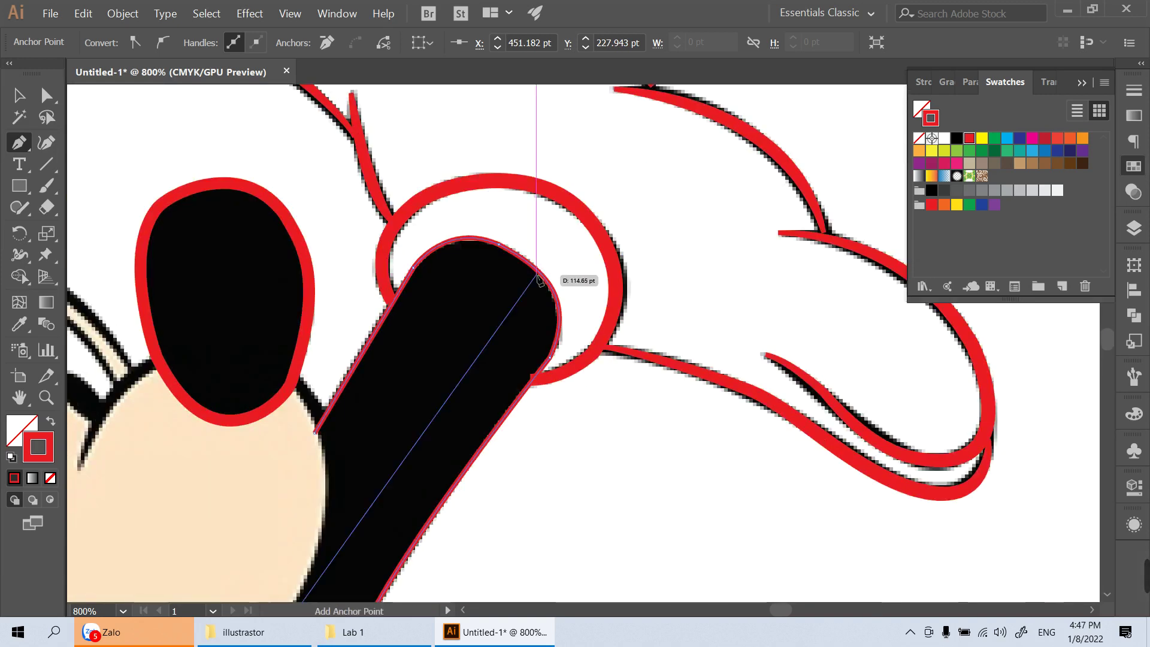
scroll(546, 286, down, 4)
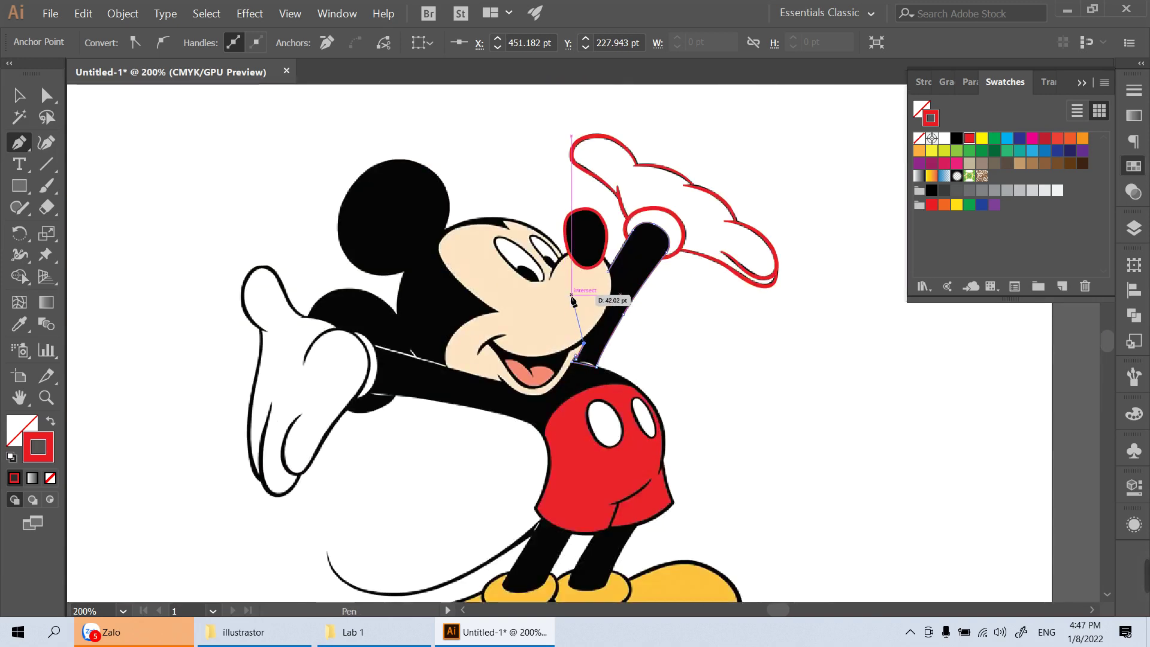
click(584, 346)
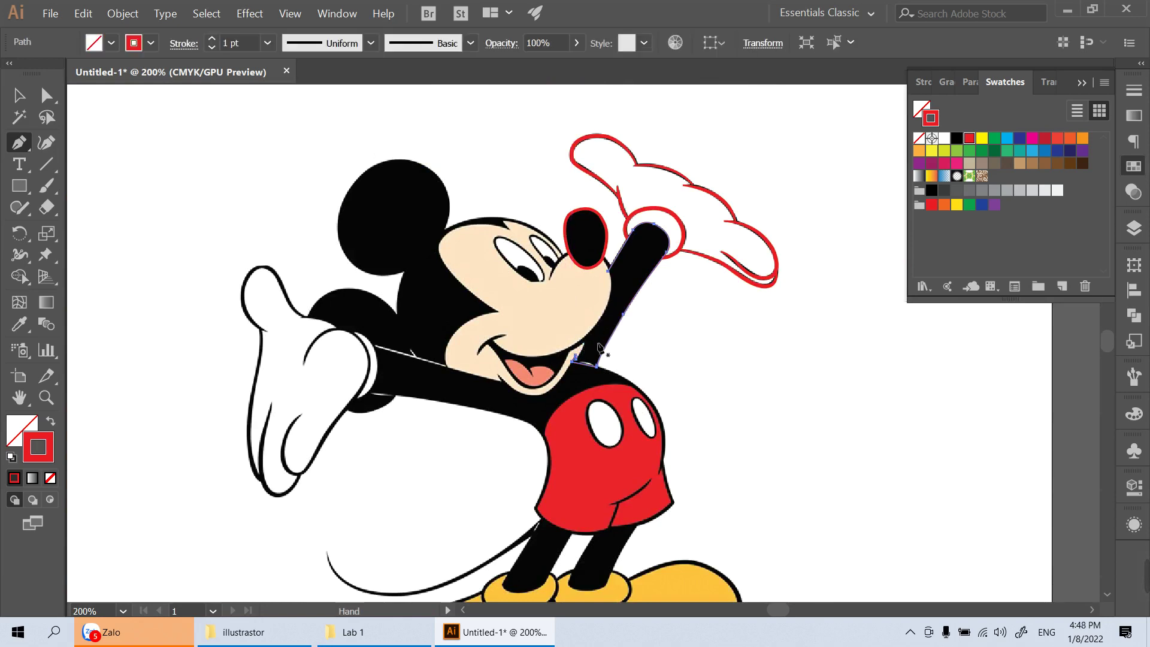
Select every red-stroked path with the Magic Wand to check what is already traced
ctrl+click(607, 345)
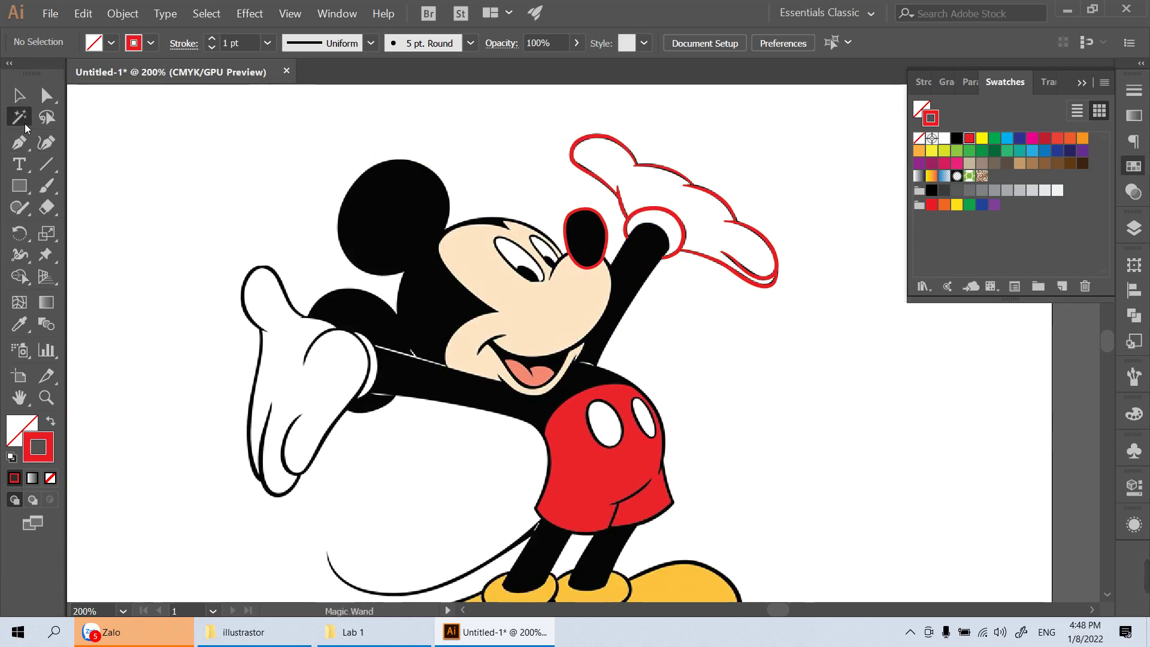
click(26, 147)
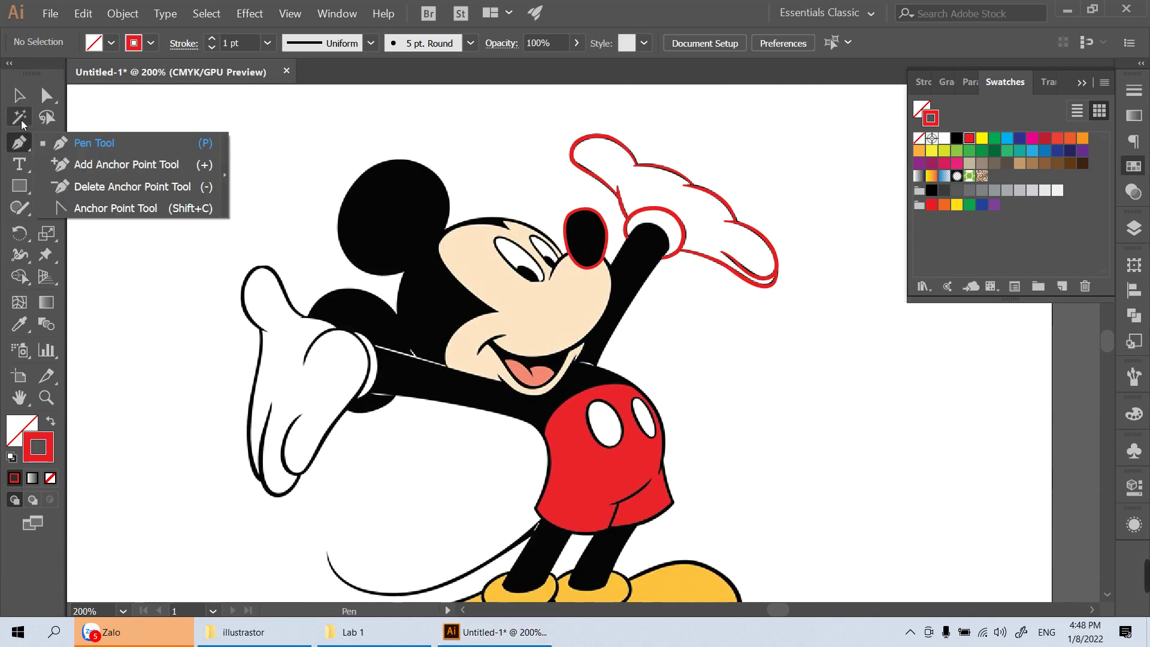
key(y)
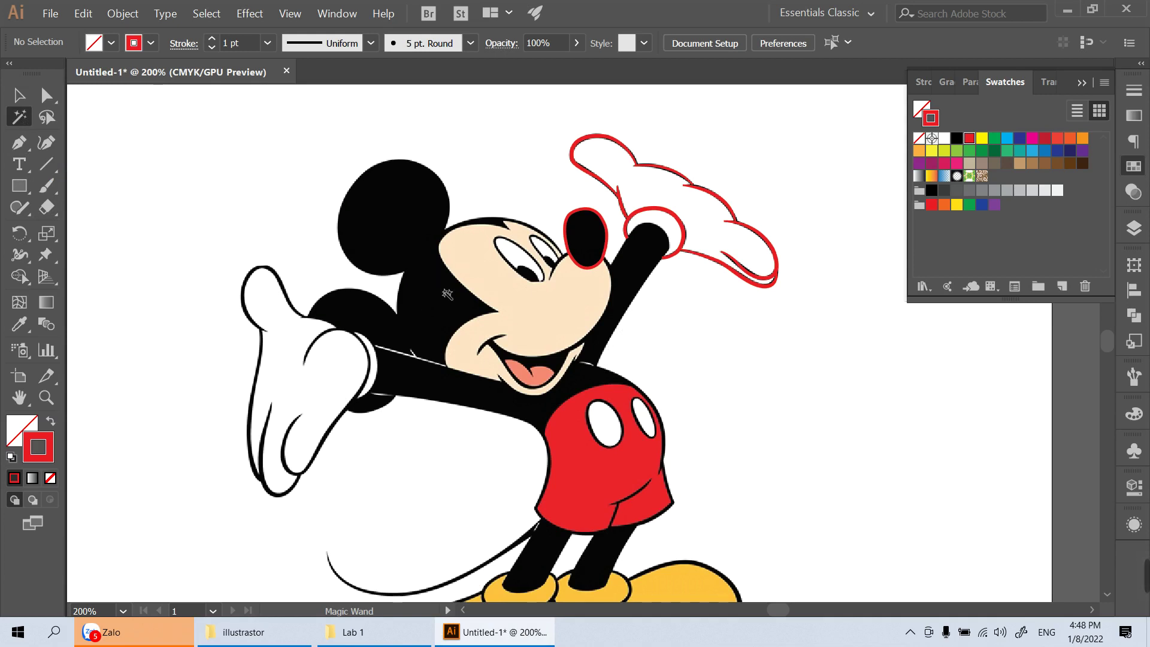
click(640, 221)
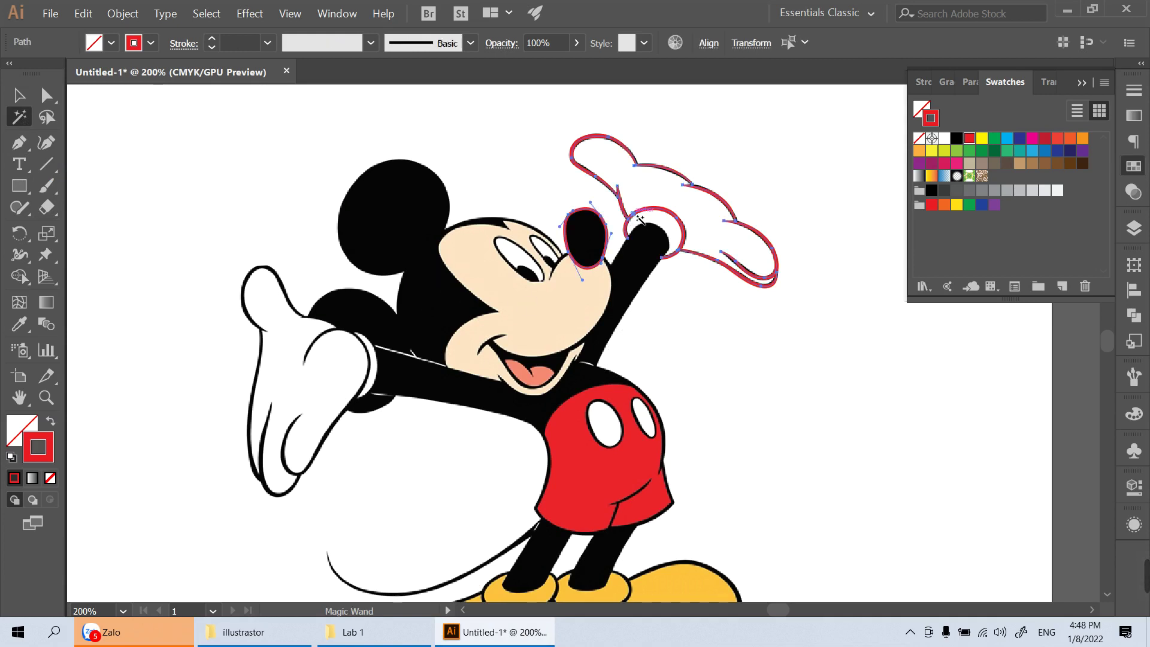
Deselect the red paths and scroll down toward the tail and shoes
key(v)
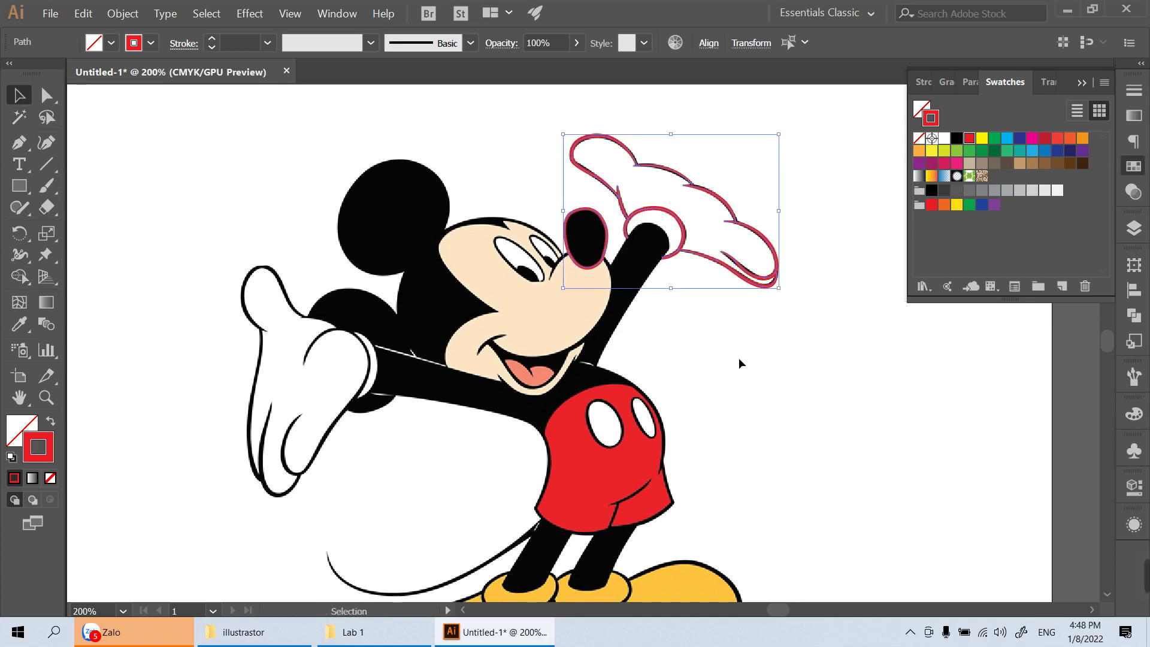
click(678, 370)
scroll(542, 501, down, 4)
Draw a curve from the tail's left tip to the shorts, then tweak its handle to hug the tail
key(z)
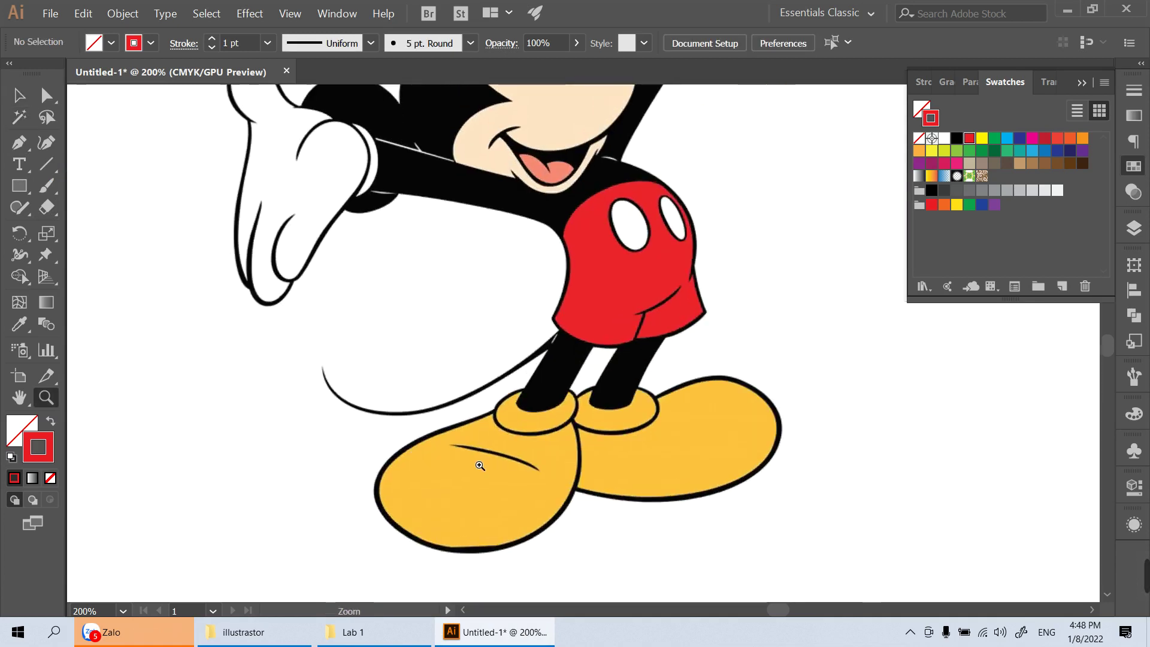
drag(477, 465, 539, 465)
key(p)
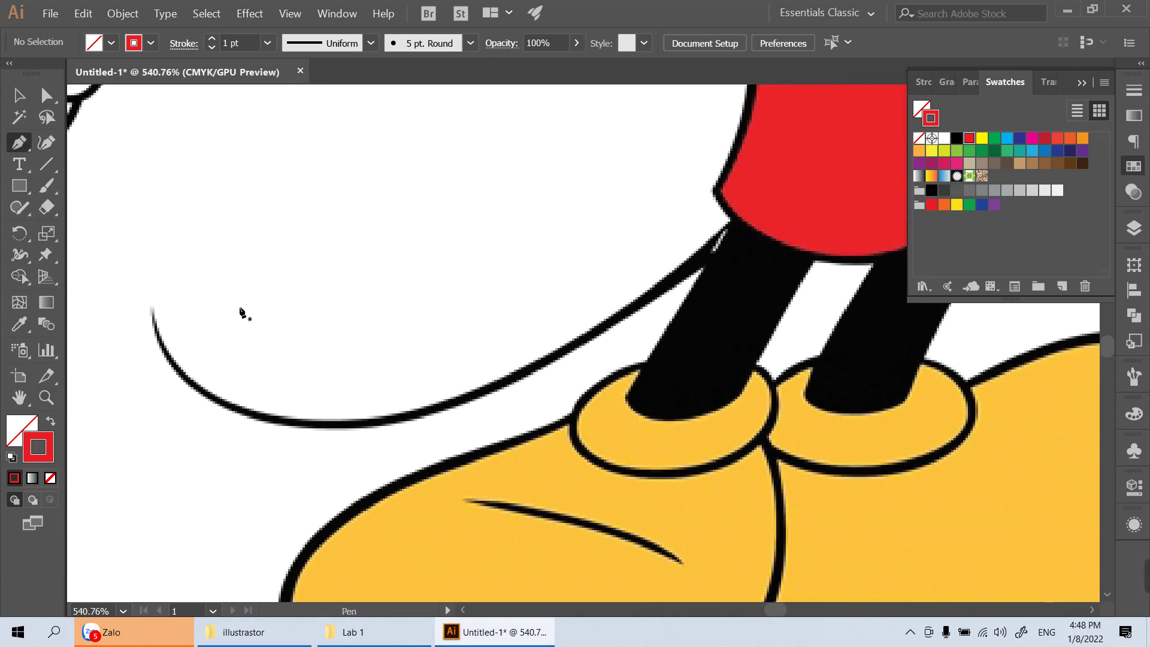
click(152, 311)
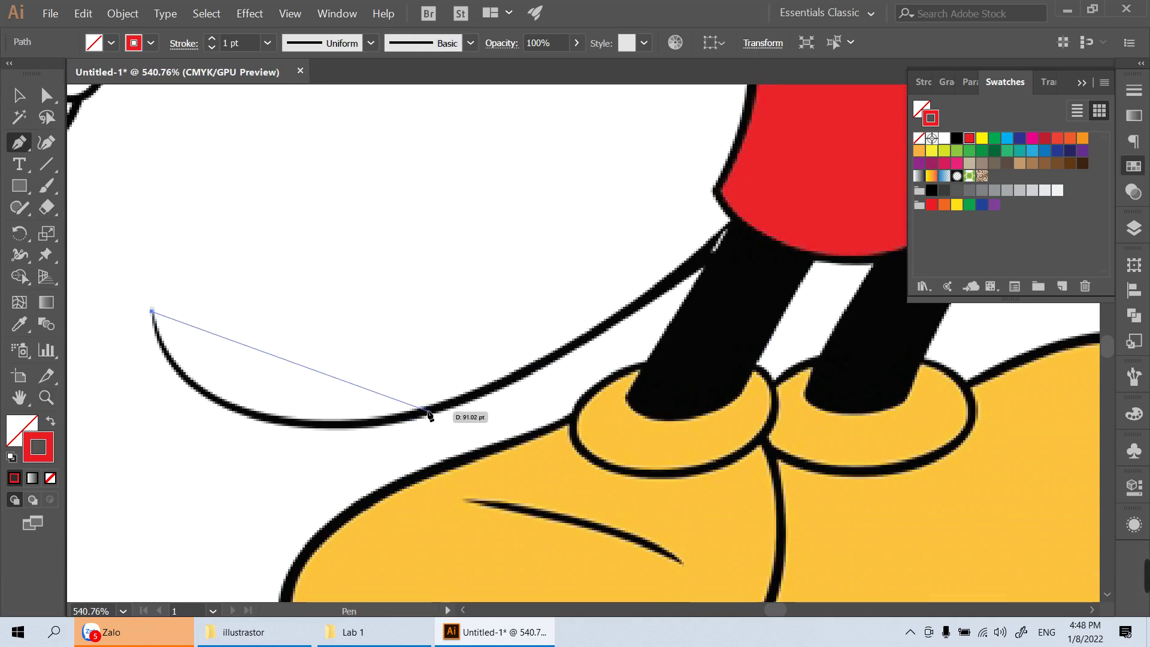
mouse_move(429, 412)
mouse_down()
mouse_move(613, 332)
mouse_move(511, 378)
mouse_up()
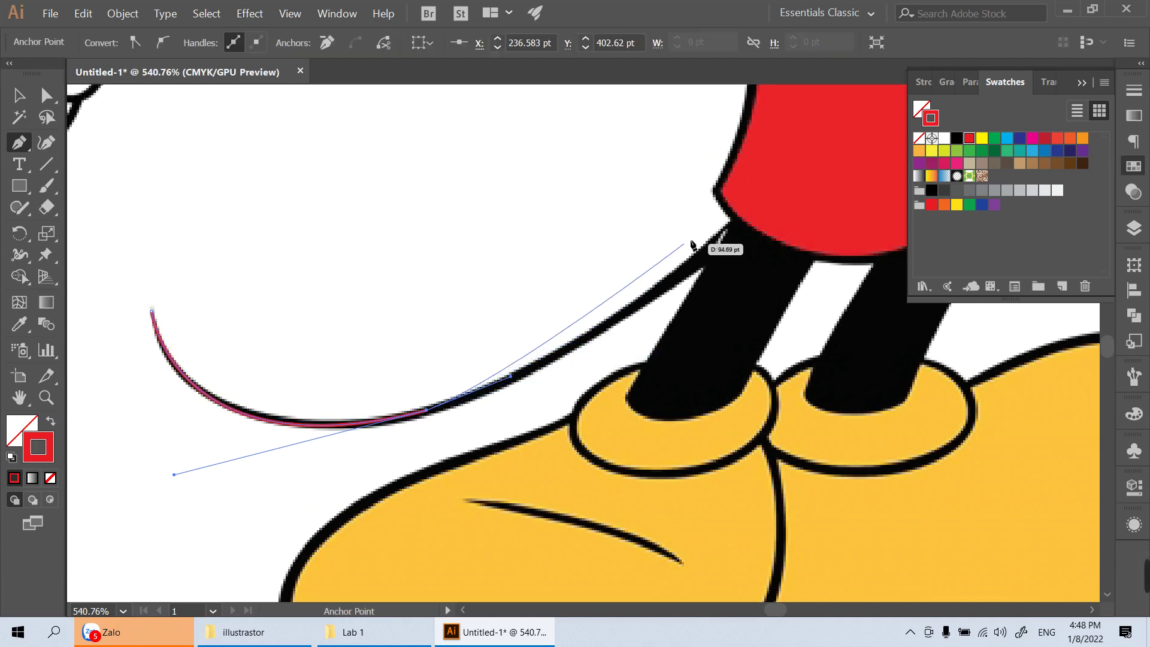
drag(725, 233, 768, 186)
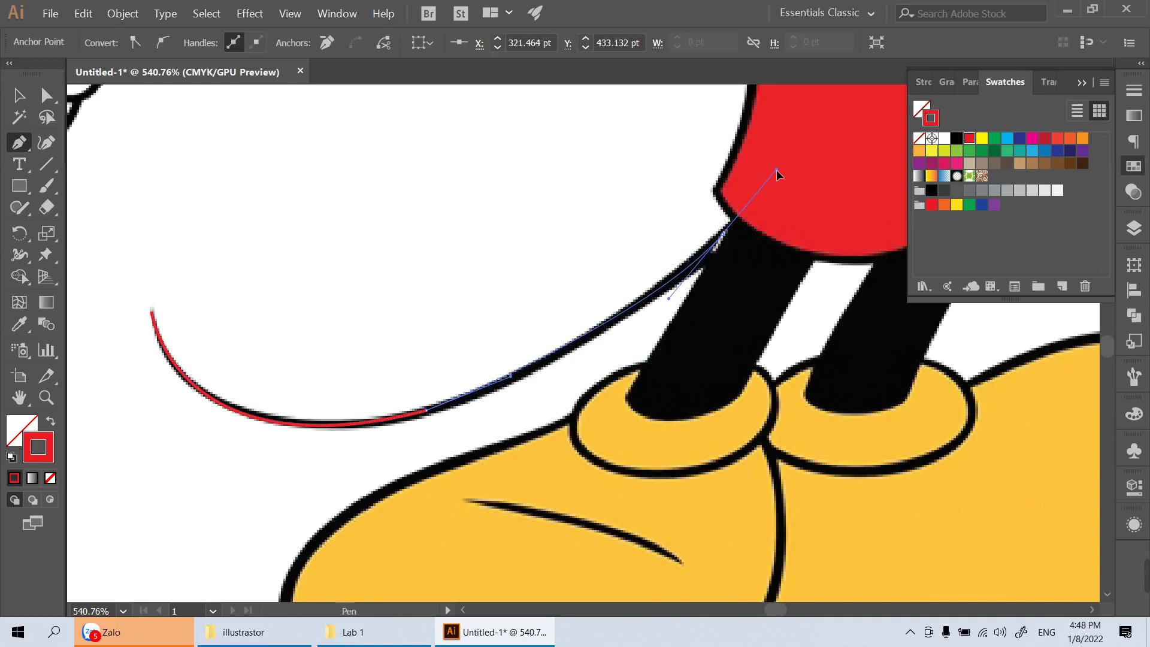
key(a)
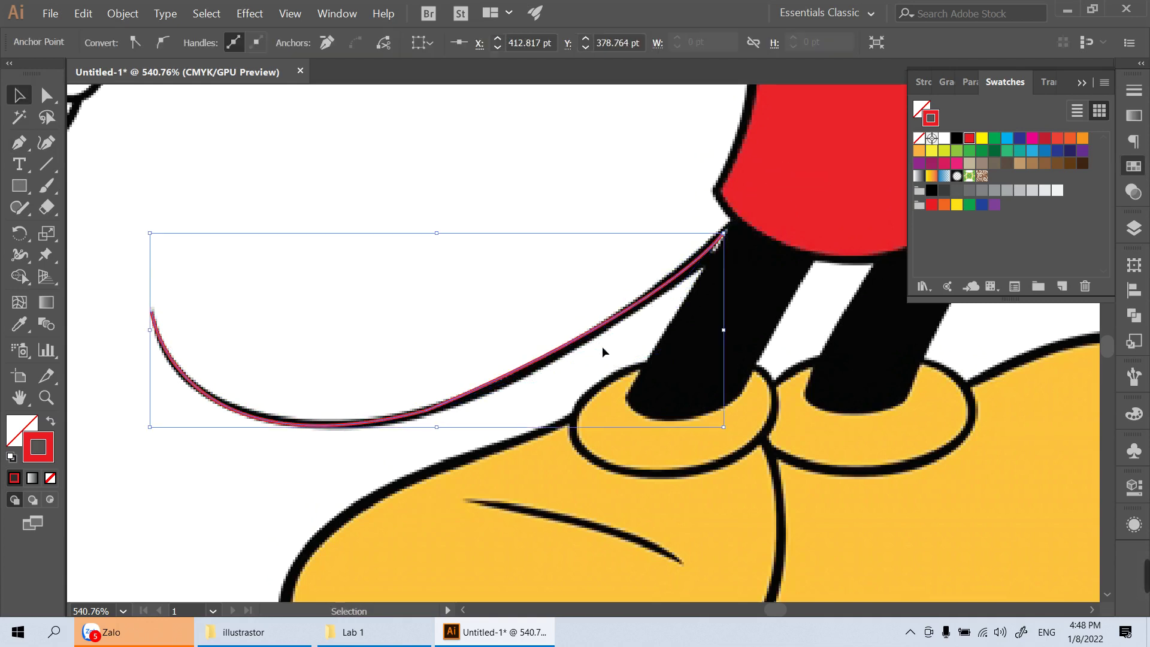
drag(513, 378, 516, 383)
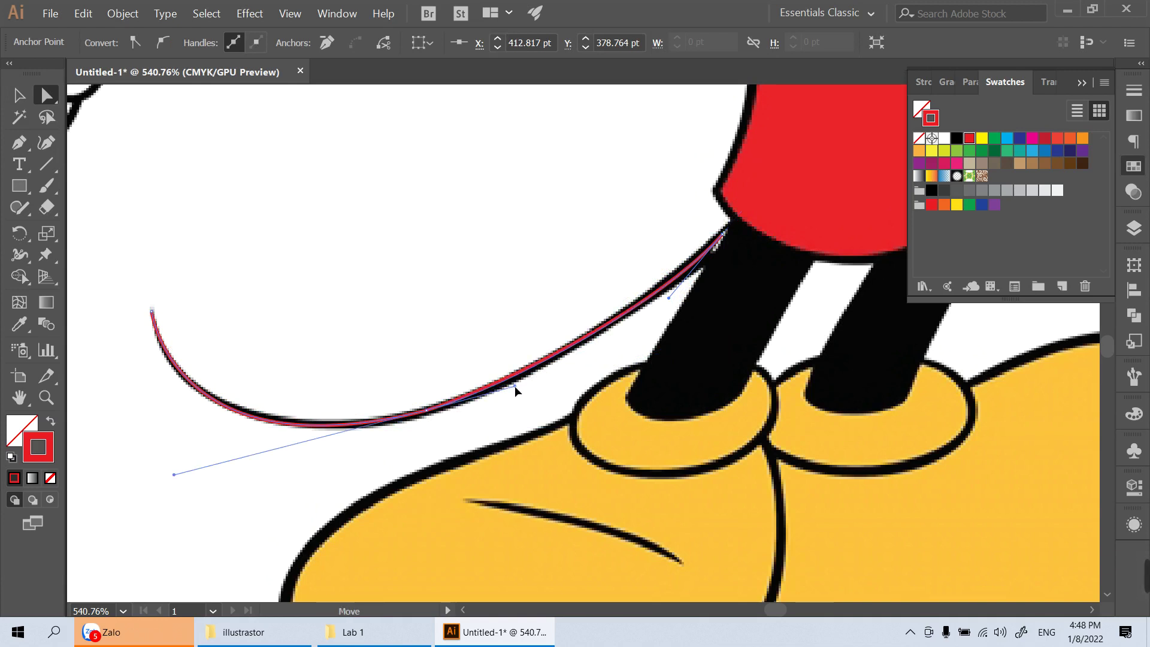
drag(517, 386, 516, 387)
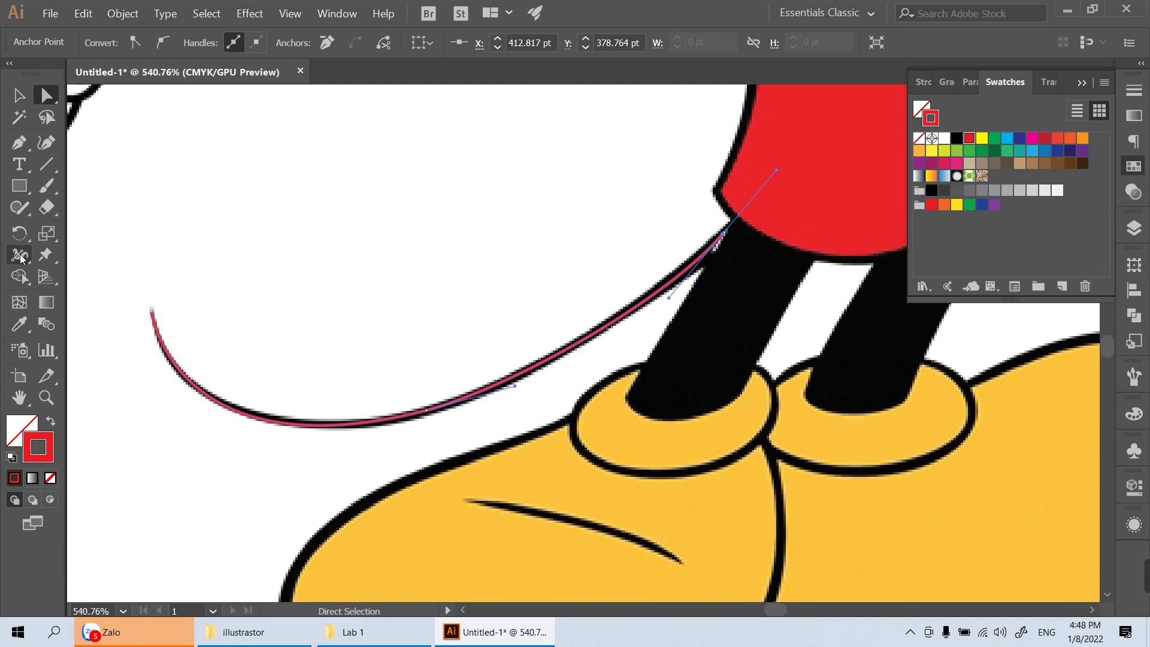
Widen the tail stroke with the Width tool so it tapers and covers the black outline
click(20, 255)
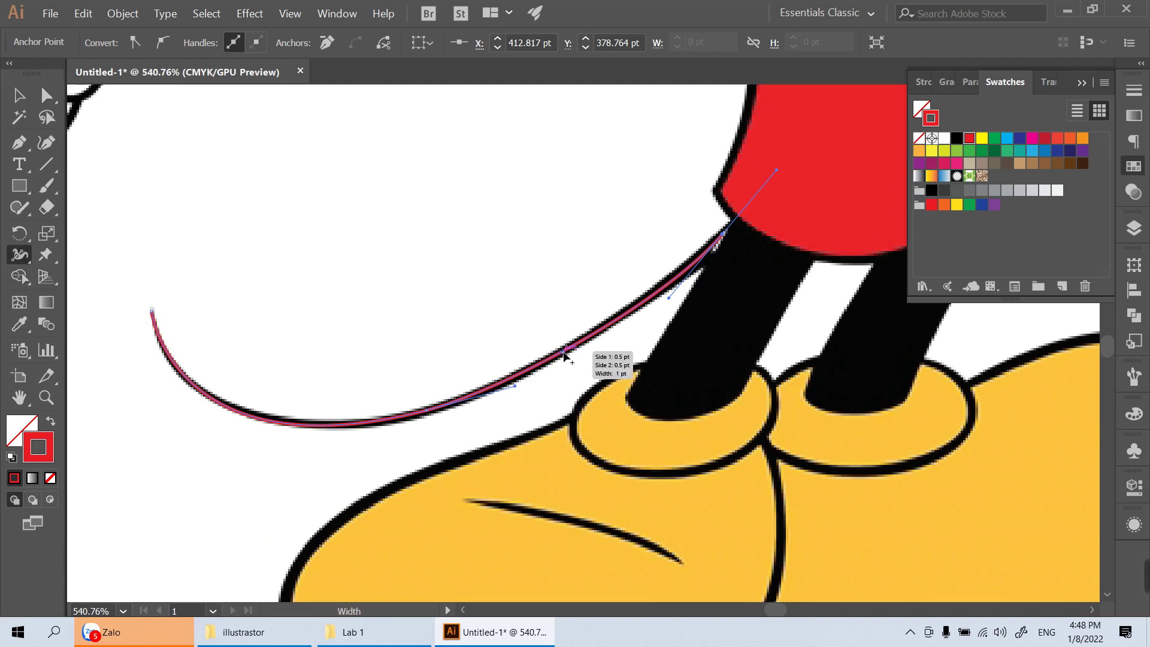
mouse_move(564, 353)
mouse_down()
mouse_move(559, 344)
mouse_move(583, 331)
mouse_up()
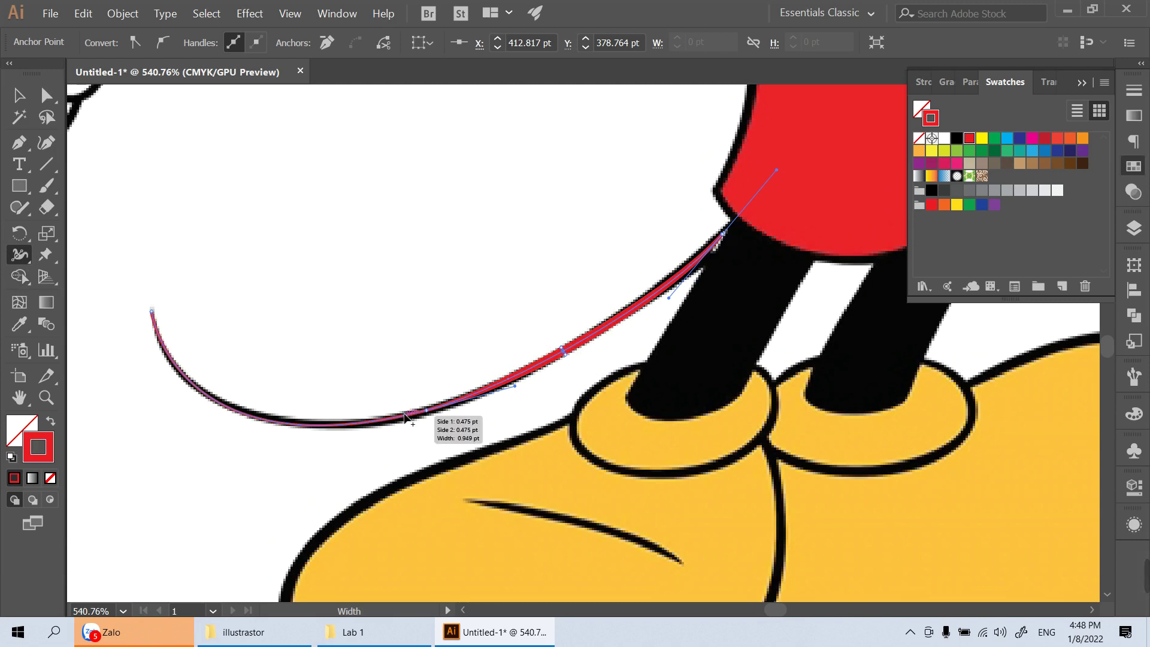
drag(424, 418, 424, 417)
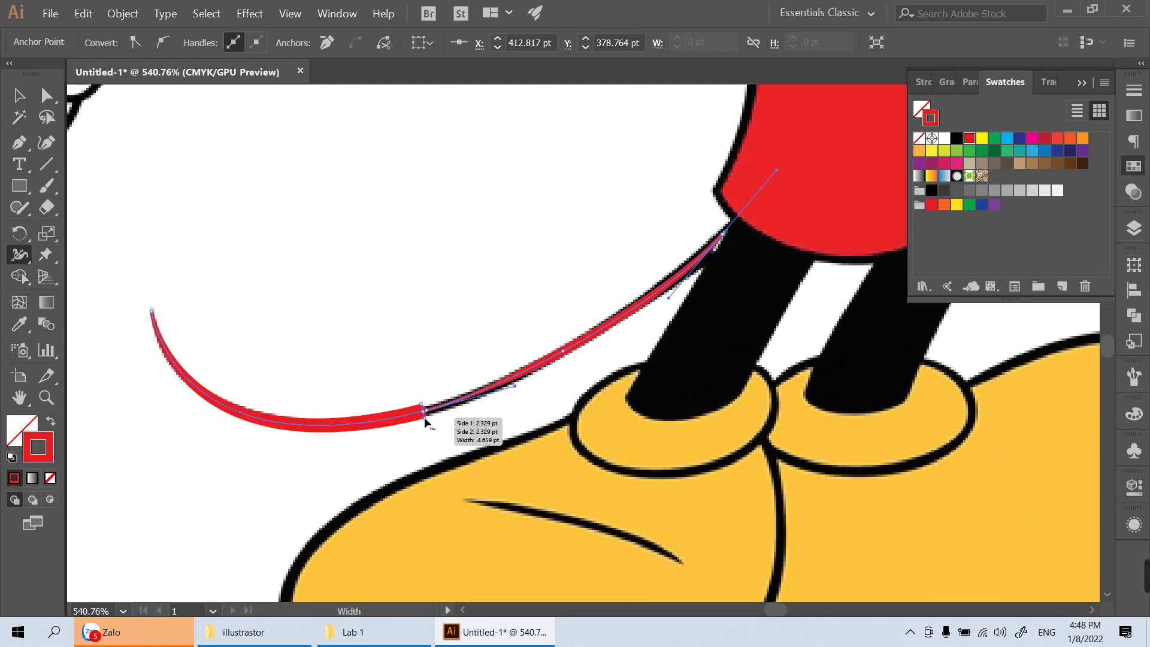
key(ctrl+z)
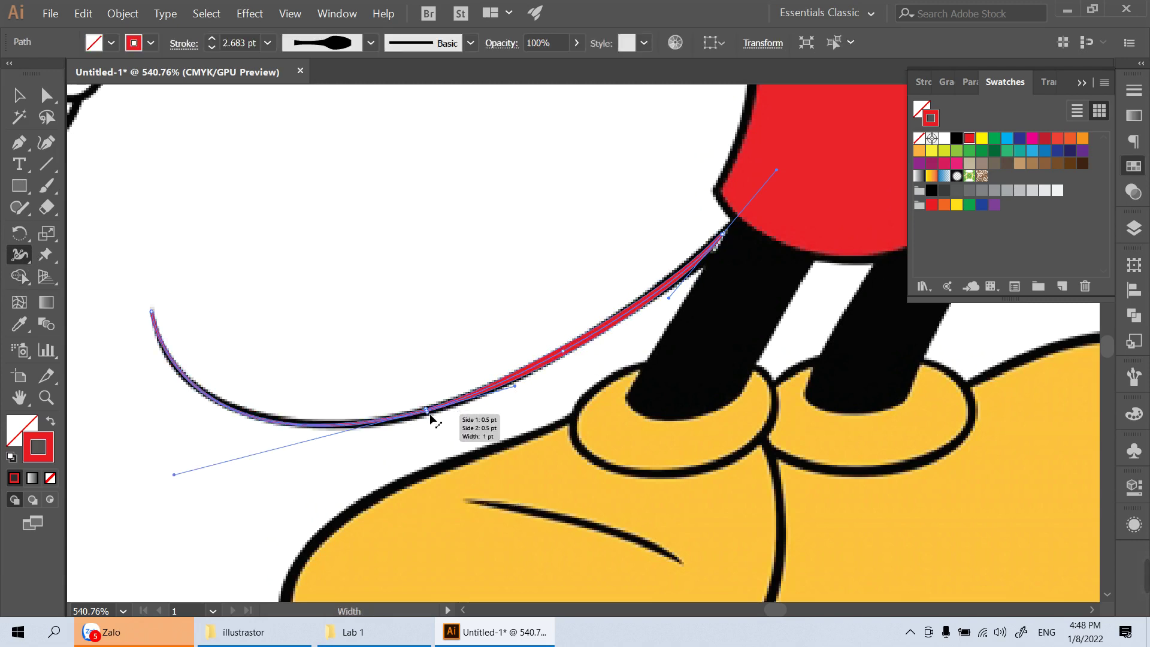
drag(429, 416, 609, 533)
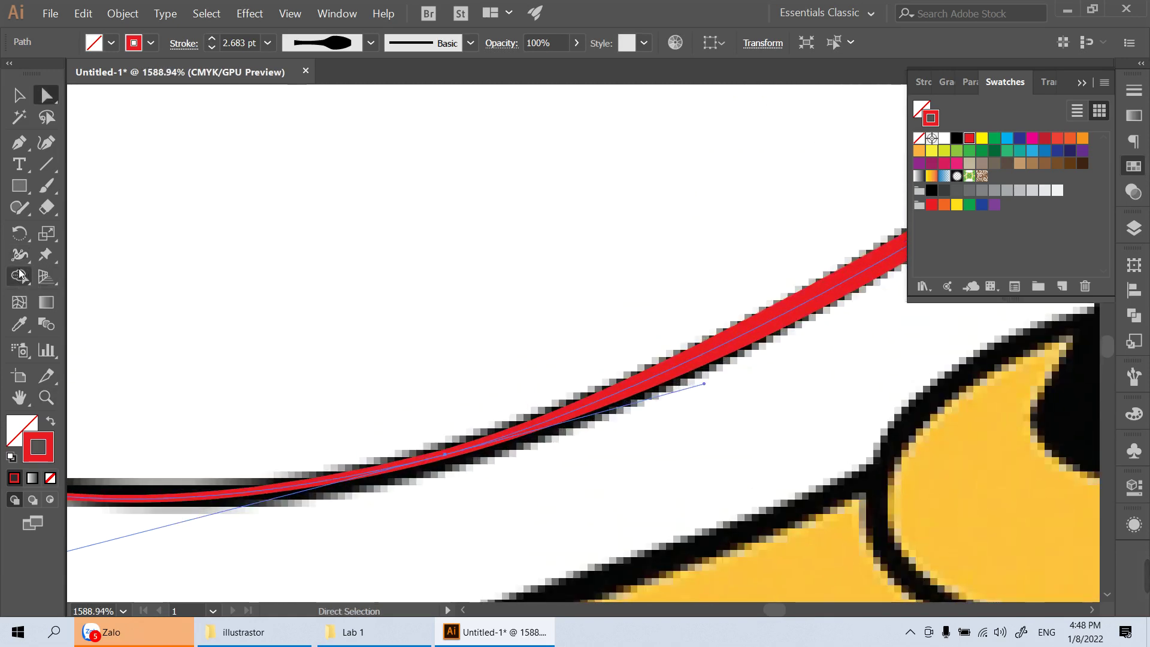
click(30, 264)
drag(448, 473, 459, 499)
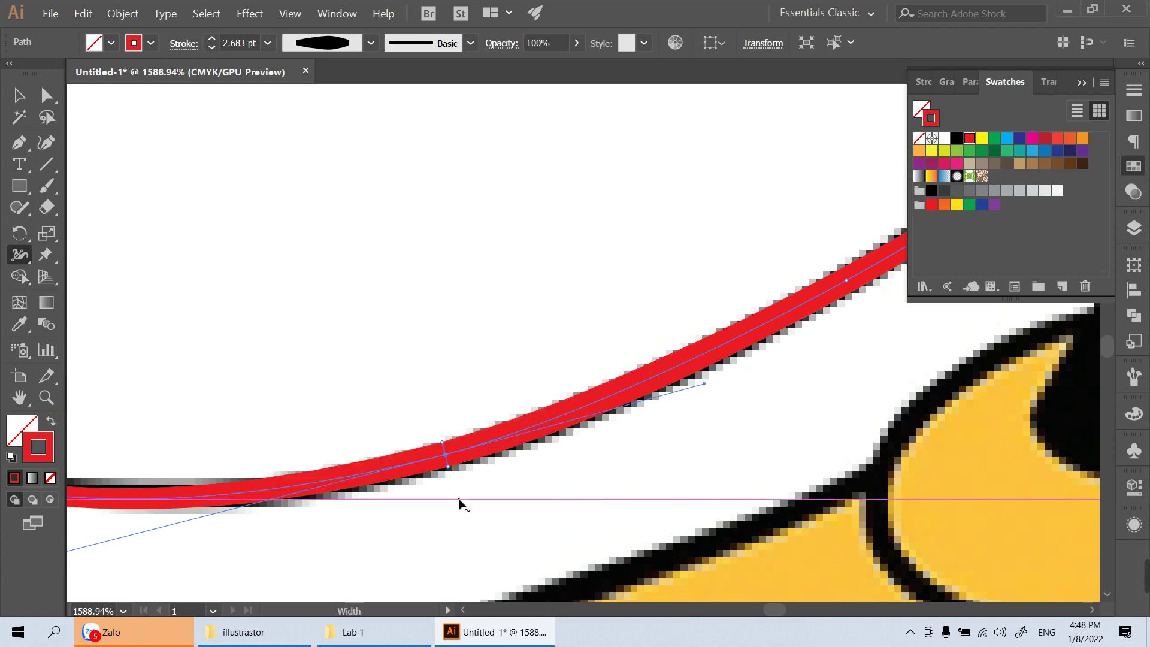
key(ctrl+minus)
key(ctrl+minus)
key(ctrl+minus)
key(ctrl+minus)
key(ctrl+minus)
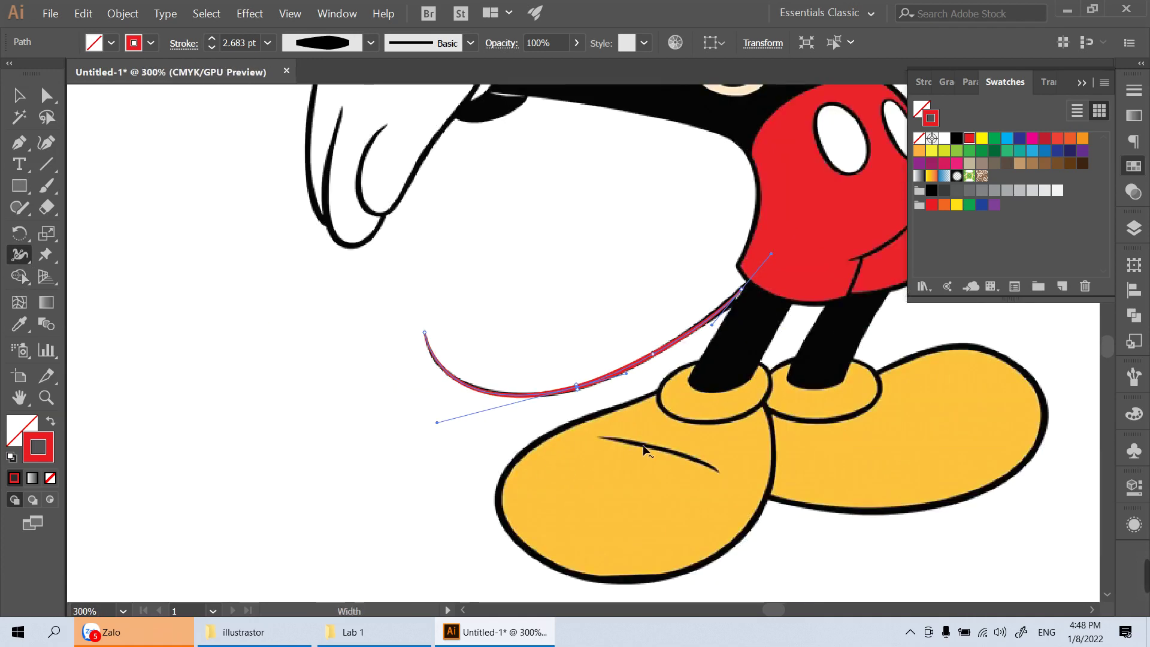
scroll(644, 450, up, 2)
scroll(683, 475, up, 2)
scroll(659, 465, up, 1)
Trace the left shoe crease with a curve and swell its middle to 4.759 pt
key(p)
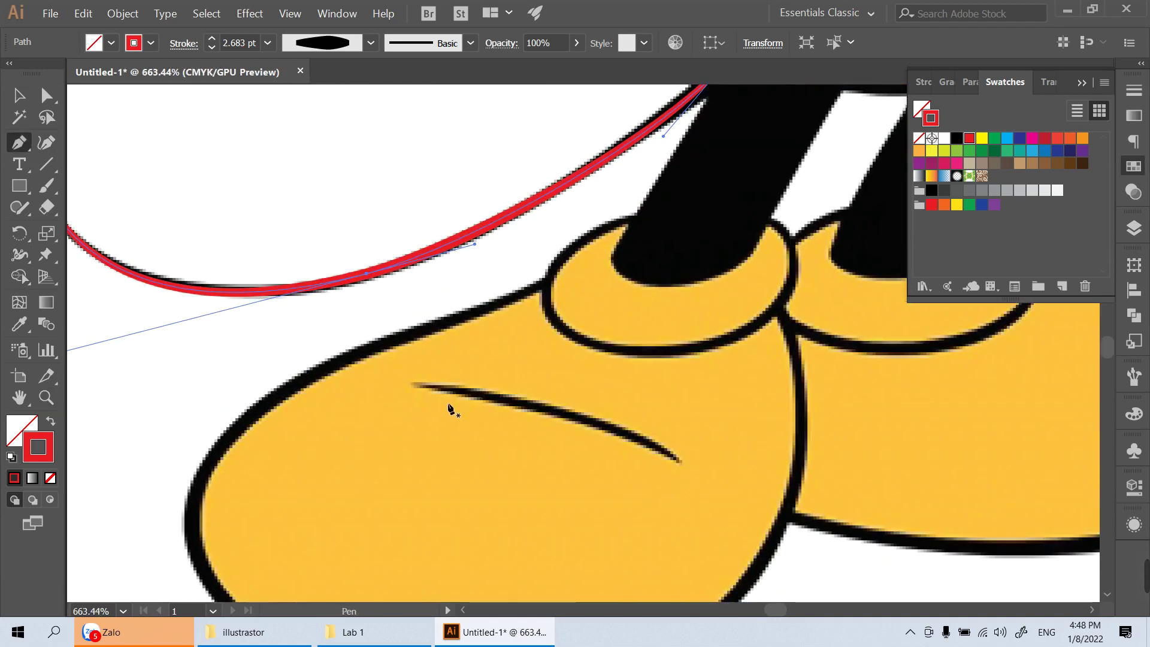
click(412, 384)
drag(679, 462, 748, 523)
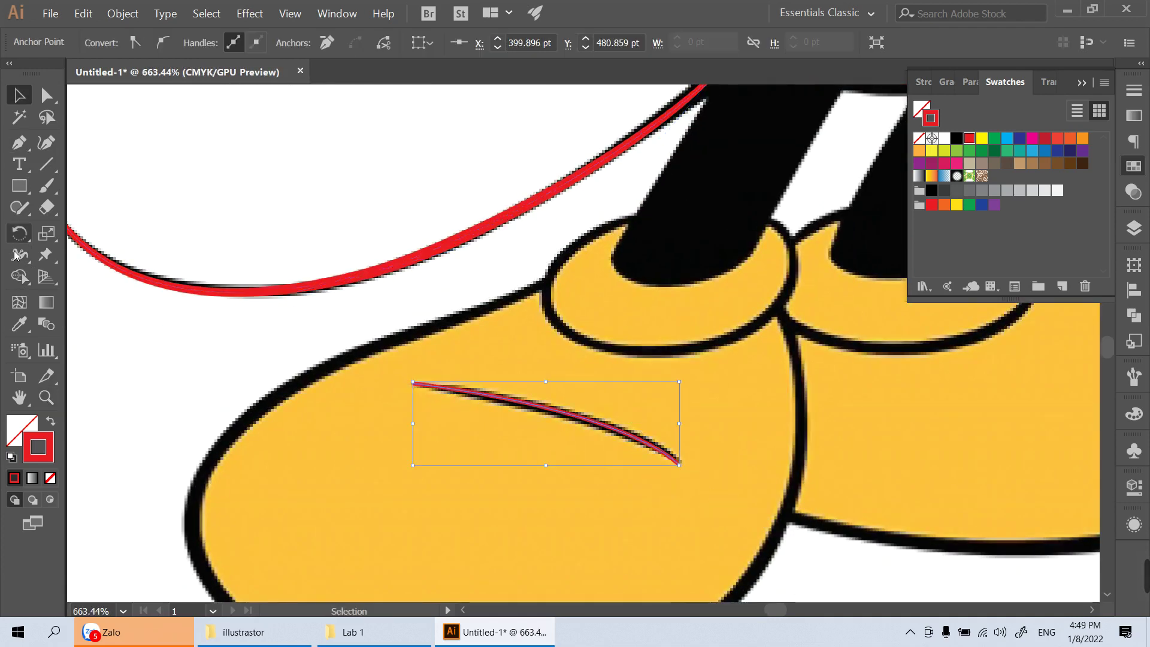
key(shift+w)
drag(562, 413, 562, 422)
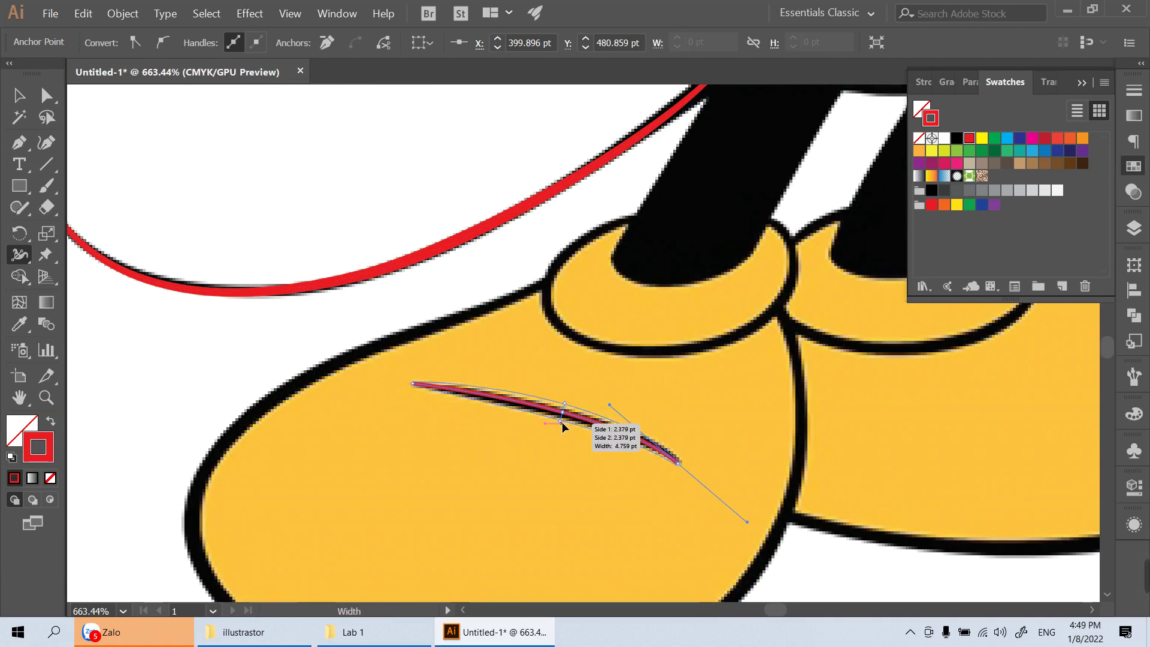
ctrl+click(584, 469)
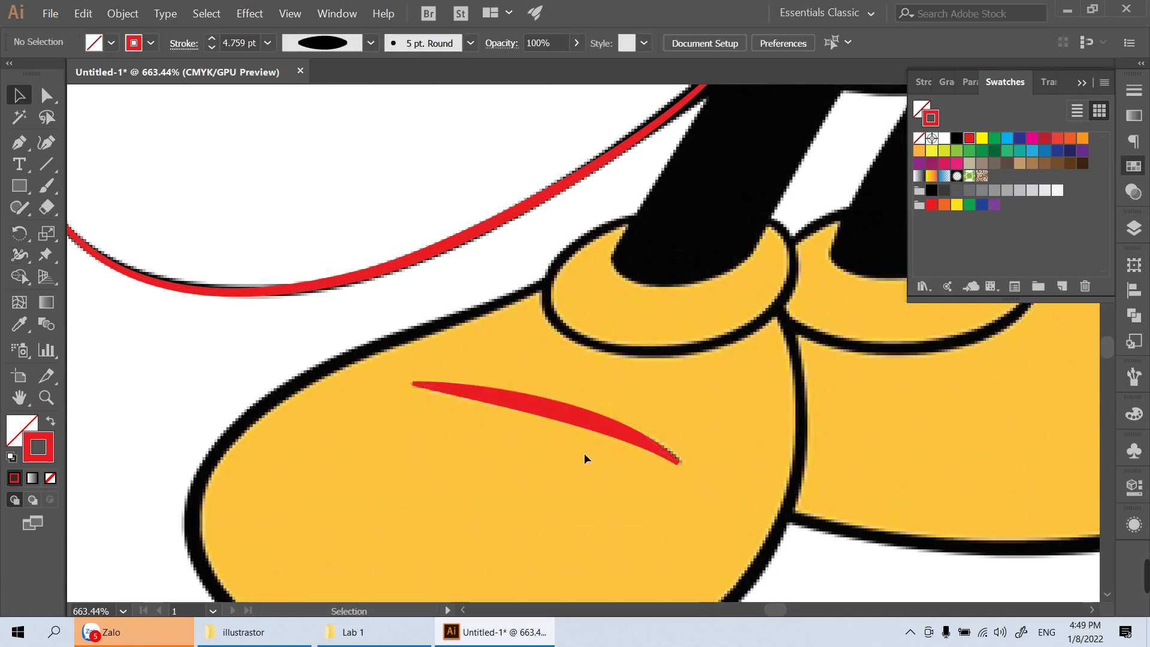
scroll(584, 453, down, 1)
scroll(580, 432, down, 2)
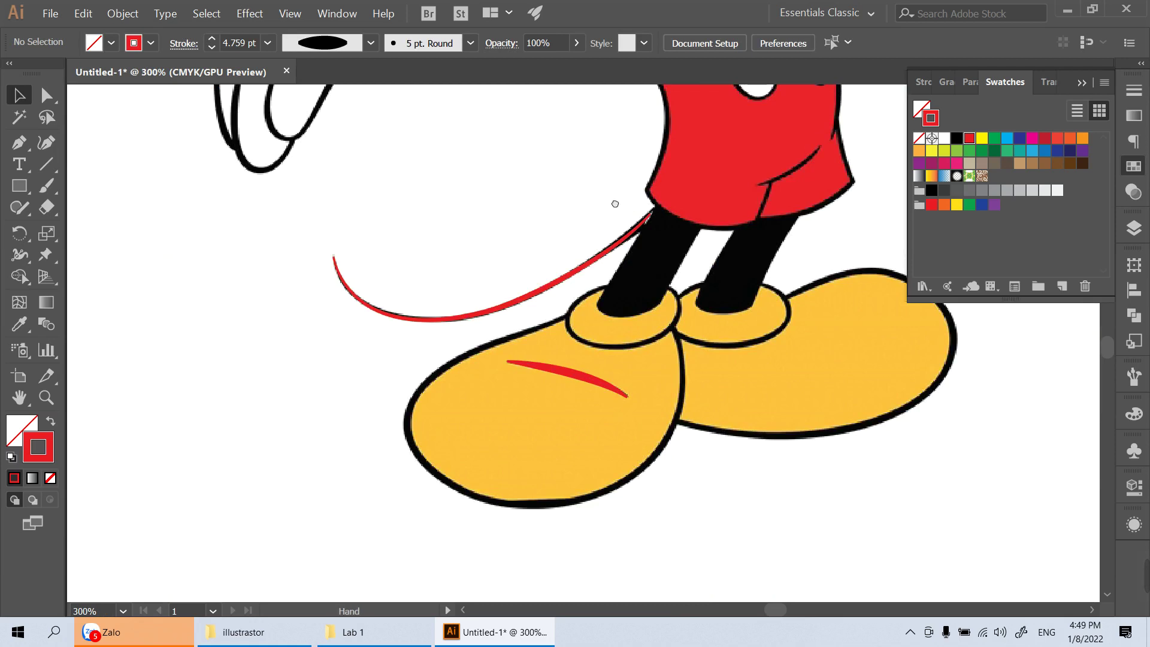
drag(614, 204, 365, 525)
scroll(681, 483, up, 2)
Trace the fold on the red shorts and widen its middle stroke to about 2.07 pt
scroll(644, 460, up, 1)
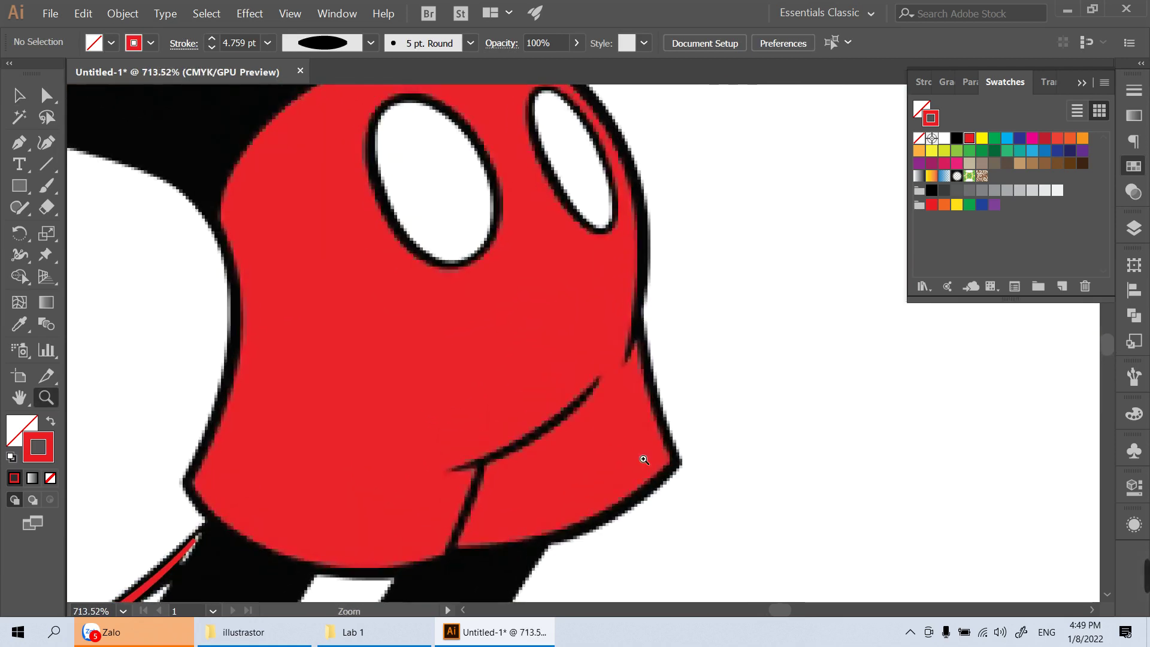
key(p)
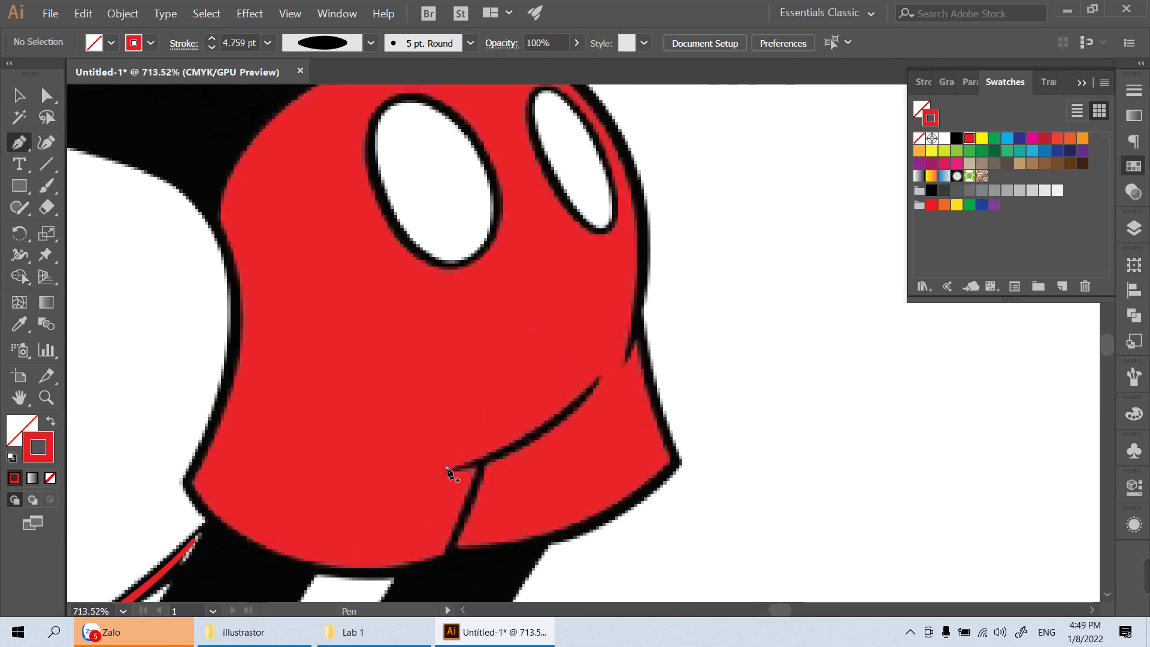
click(447, 468)
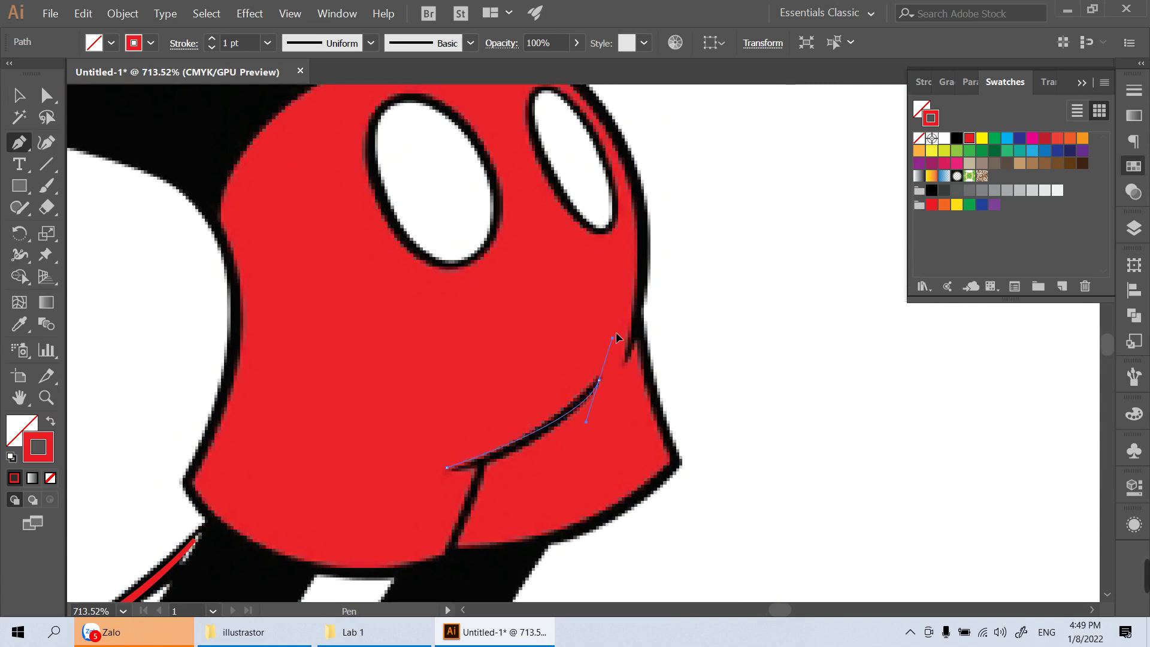
drag(618, 337, 620, 335)
key(v)
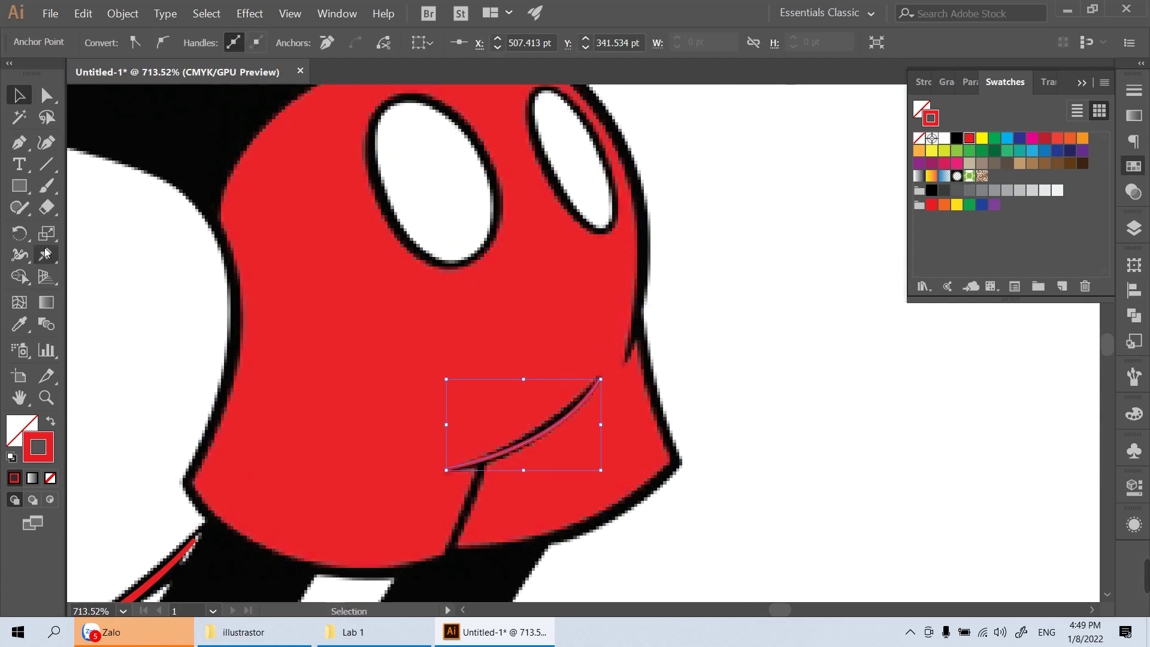
click(25, 257)
drag(536, 438, 538, 441)
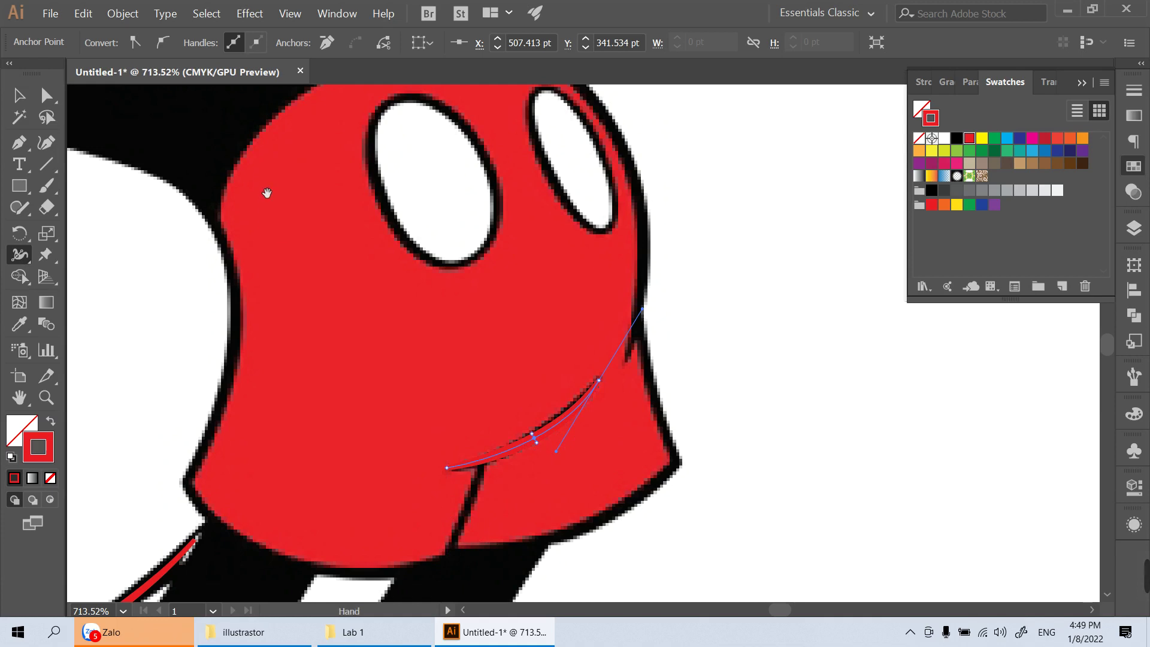
mouse_move(267, 193)
mouse_down()
mouse_move(398, 419)
mouse_move(512, 470)
mouse_up()
scroll(491, 390, up, 3)
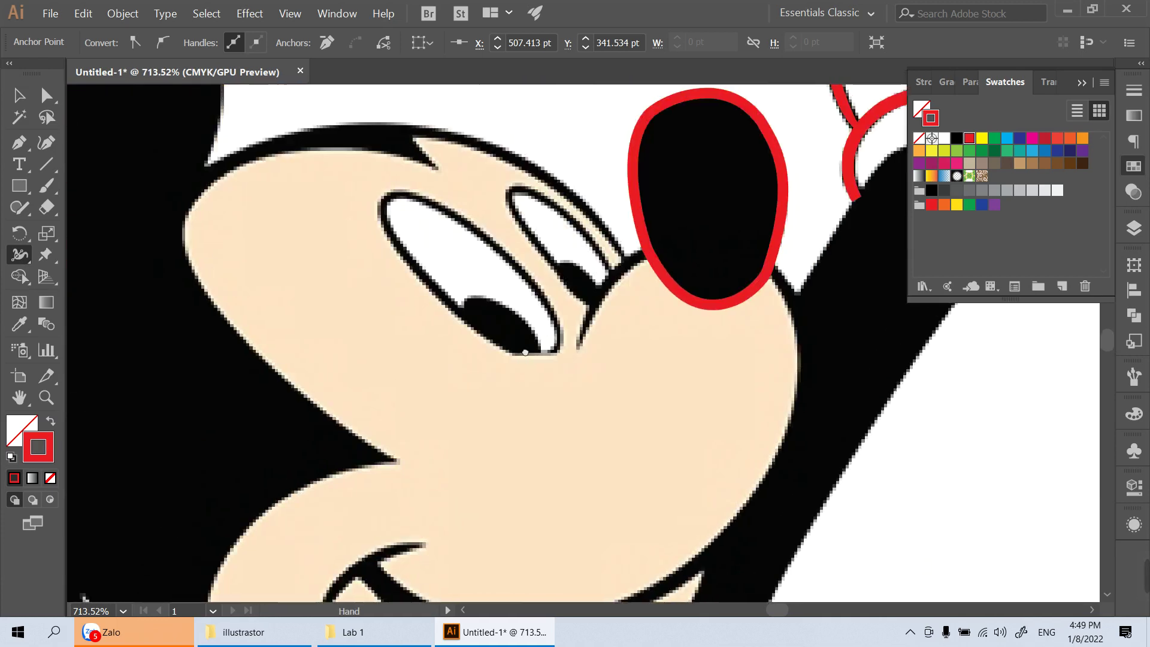
Start a red path along the snout's edge, curving up and around its right side
mouse_move(544, 306)
mouse_down()
mouse_move(428, 384)
mouse_move(427, 249)
mouse_move(521, 334)
mouse_up()
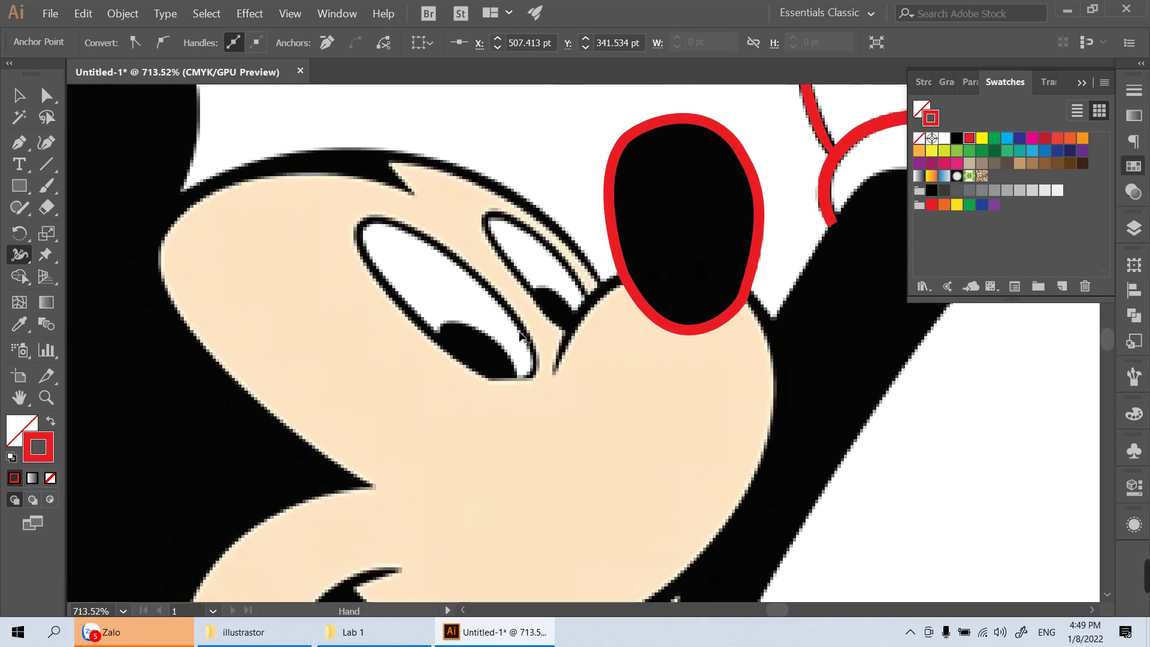
key(p)
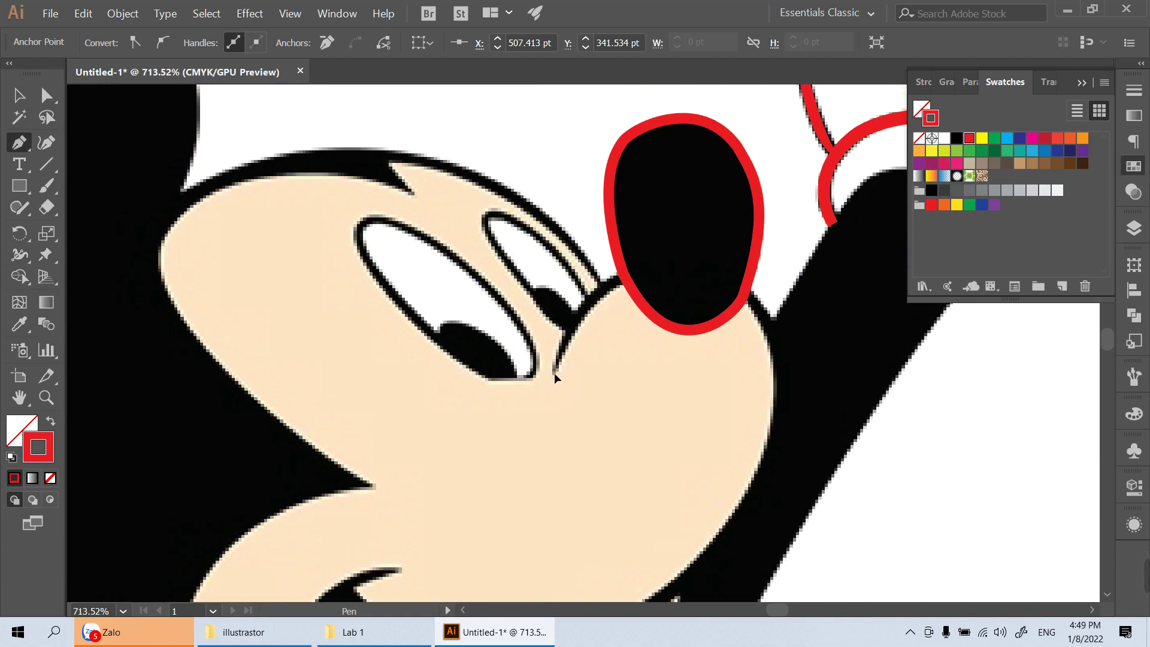
drag(647, 276, 699, 280)
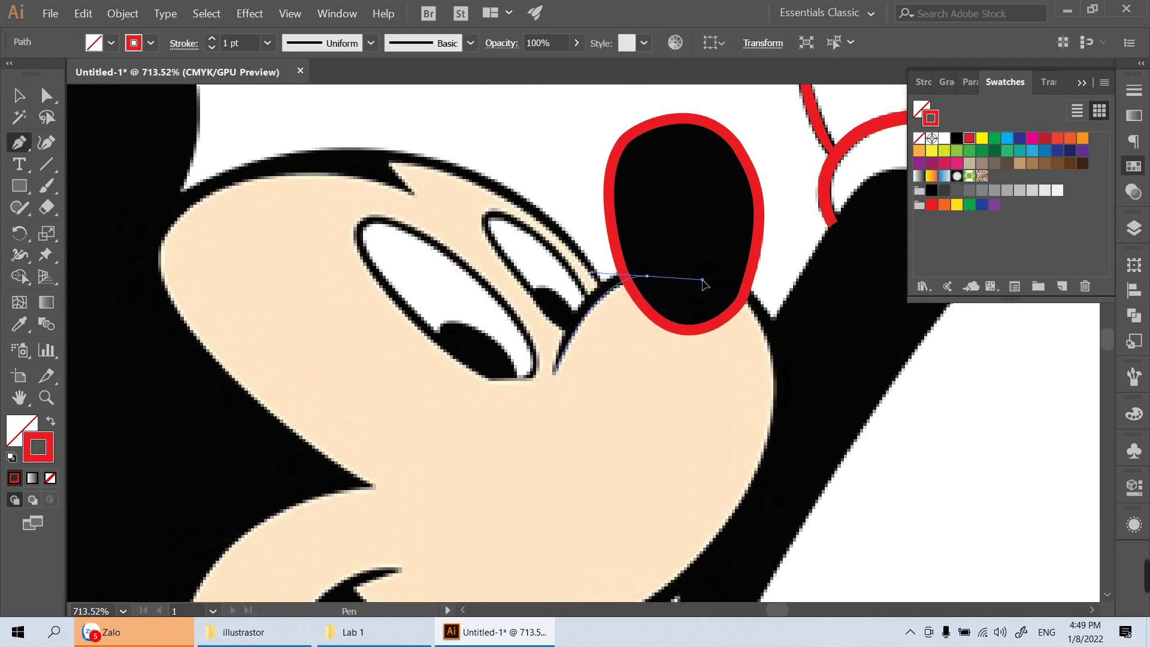
scroll(716, 267, down, 1)
scroll(716, 261, down, 2)
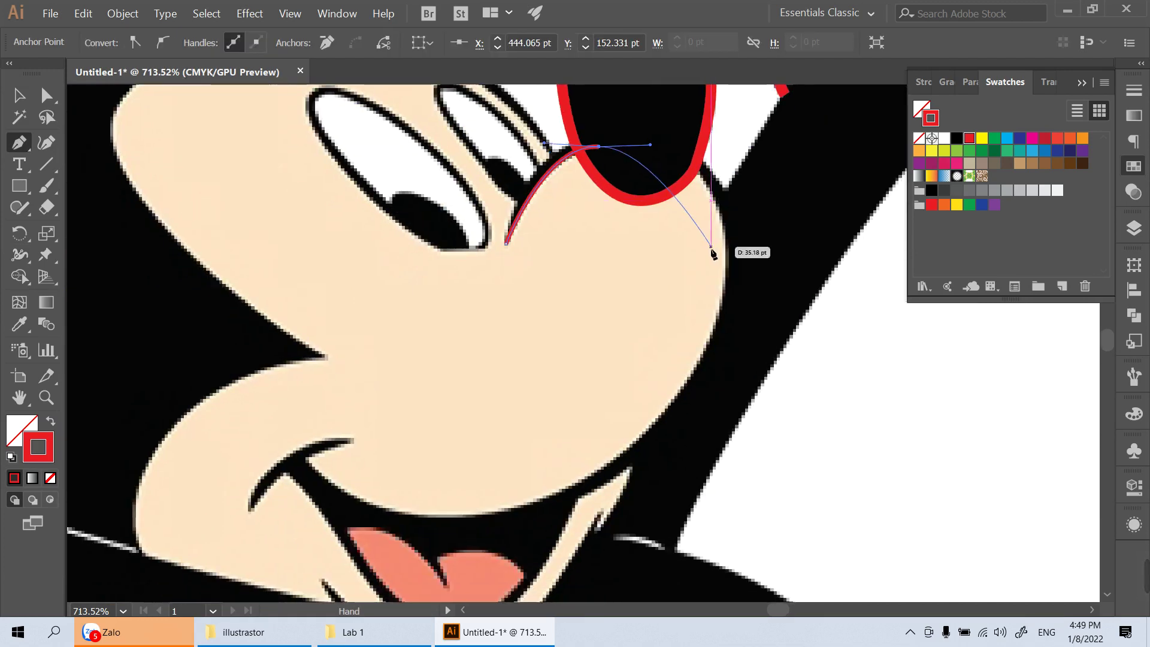
drag(726, 260, 730, 378)
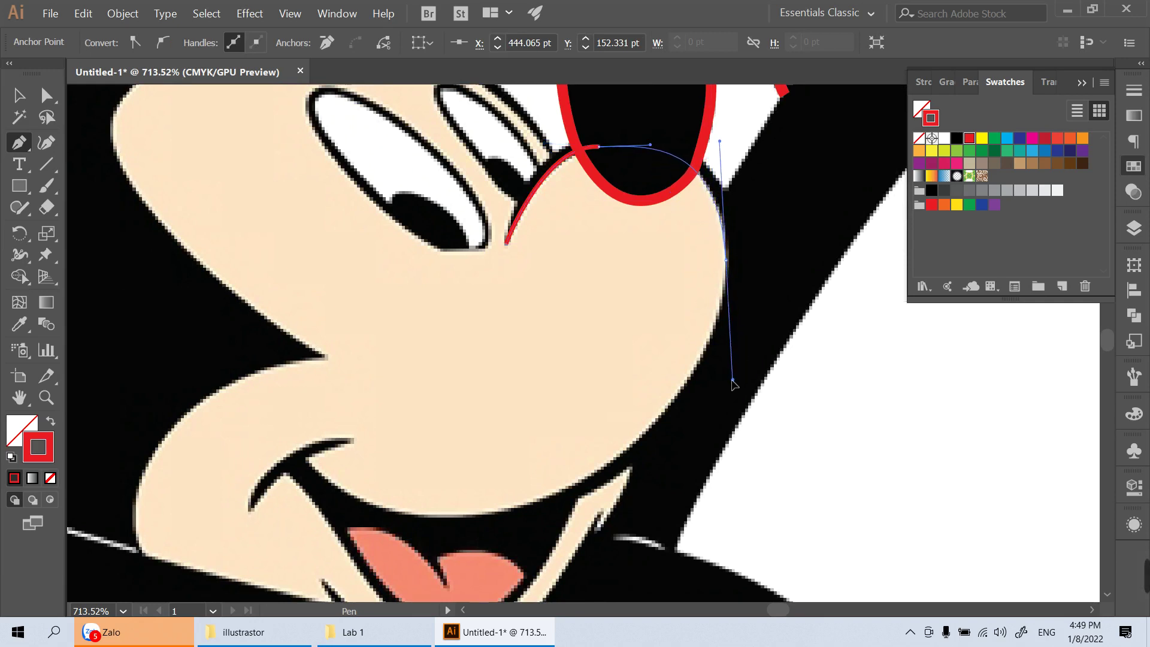
drag(726, 311, 726, 312)
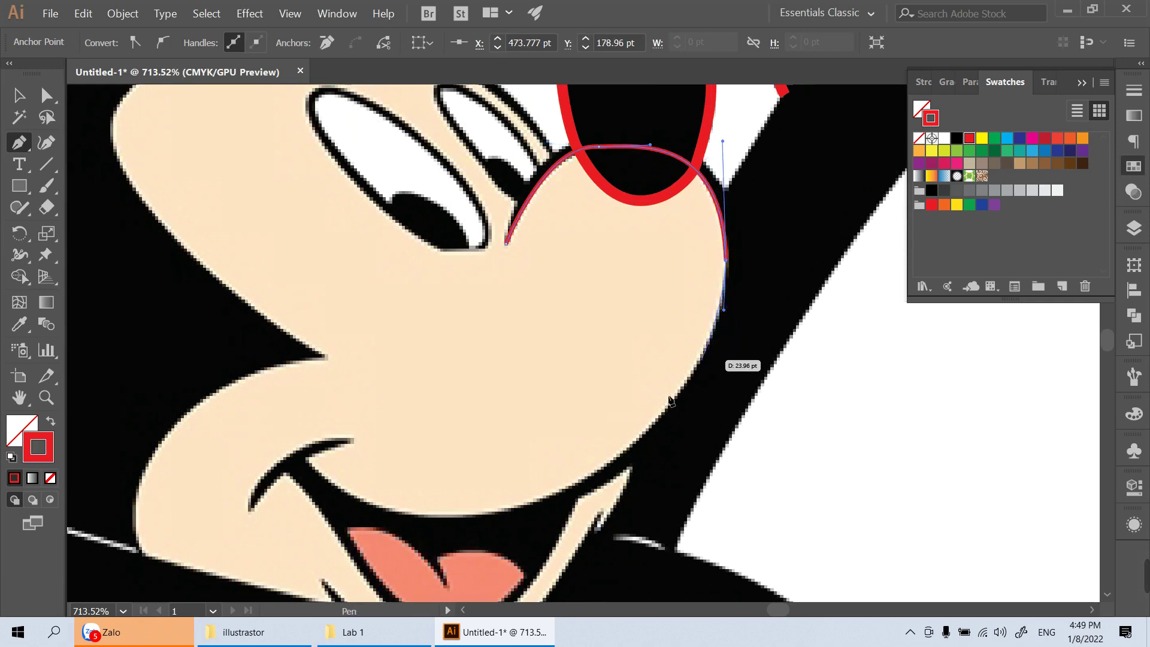
Continue the snout outline to the mouth's left corner, replacing a misplaced anchor
scroll(617, 414, down, 1)
drag(600, 440, 534, 460)
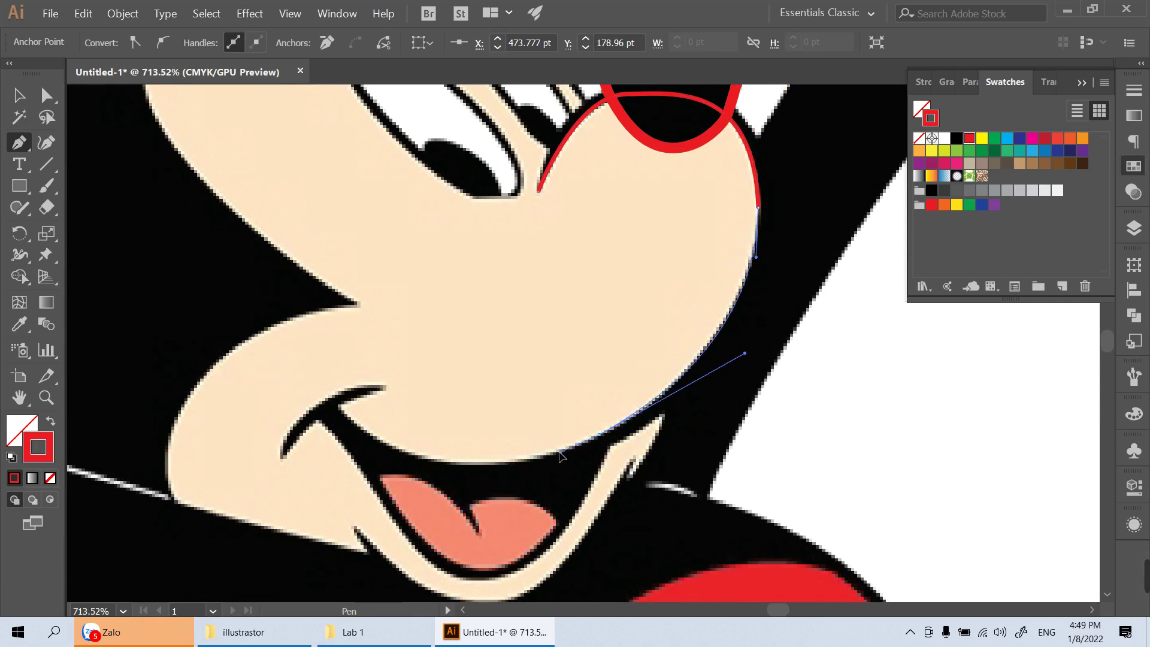
click(328, 417)
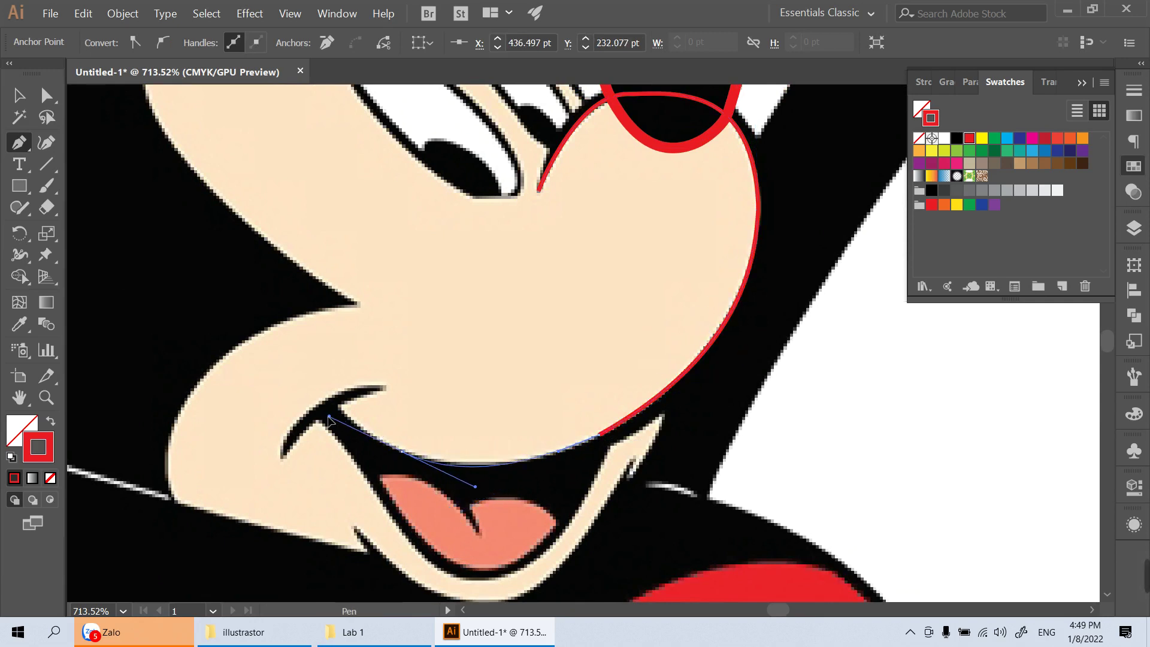
key(ctrl+z)
click(382, 440)
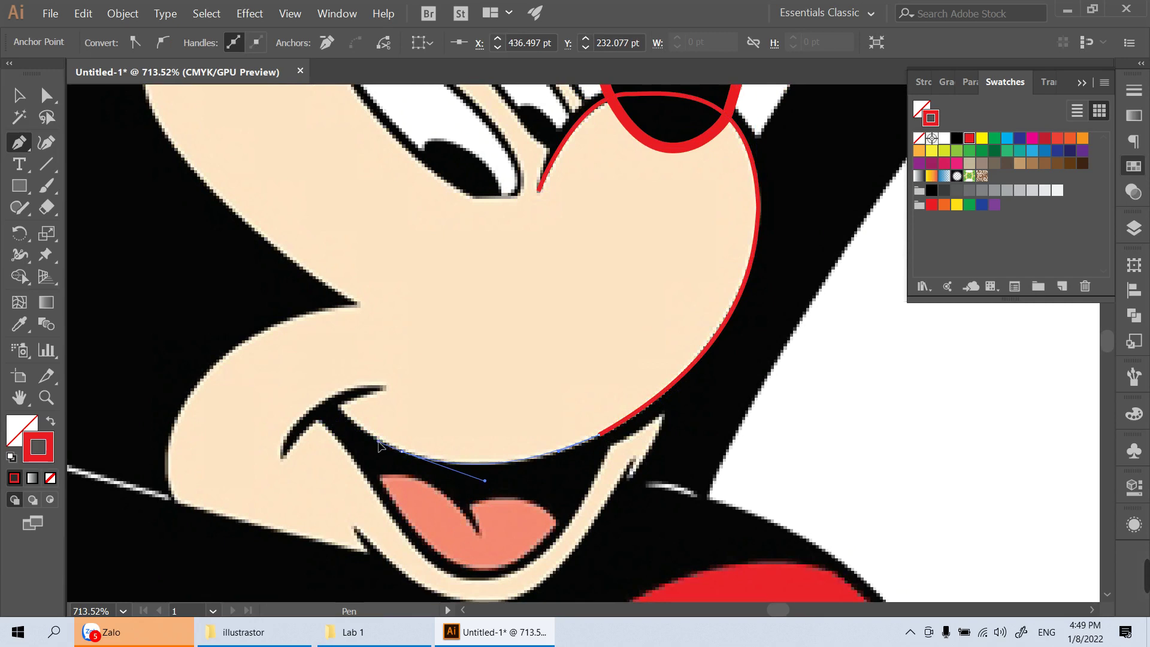
click(333, 406)
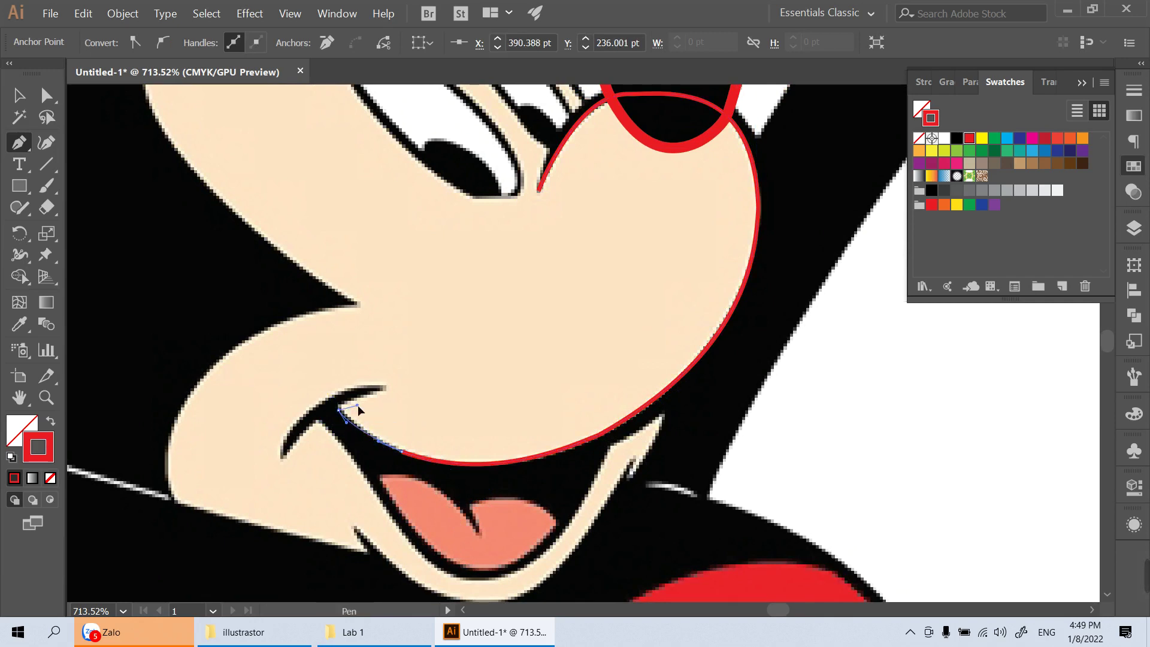
drag(358, 405, 363, 384)
Curve the outline around the mouth-corner curl, down the mouth's left side and along its bottom
drag(296, 456, 458, 376)
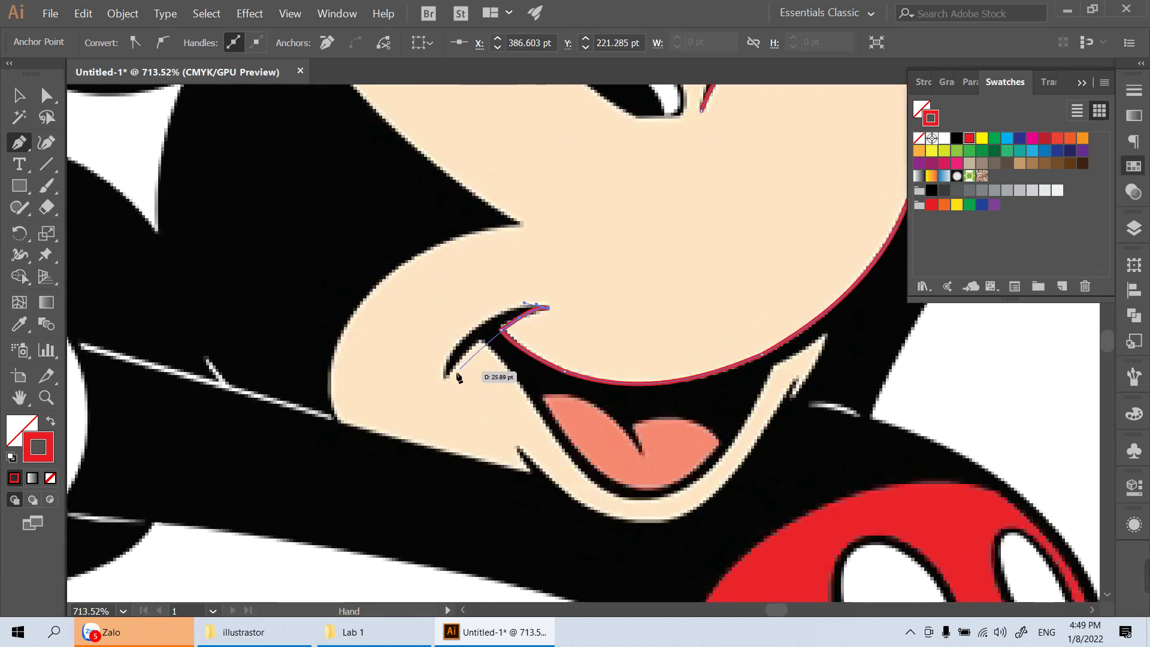
drag(437, 425, 437, 436)
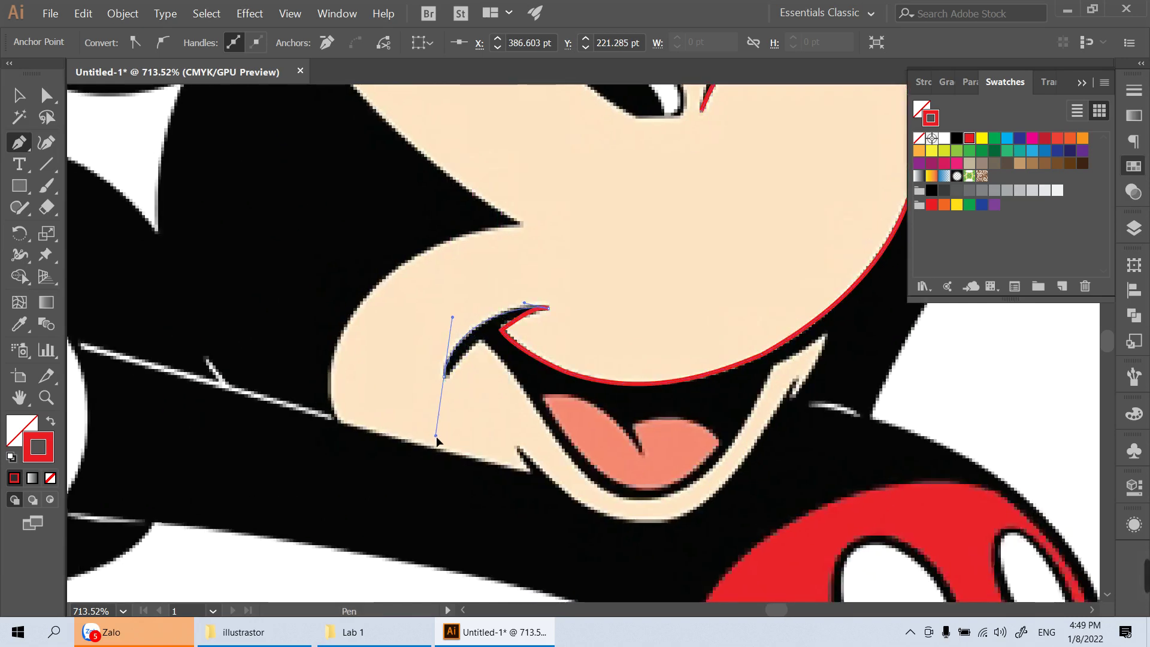
click(454, 375)
mouse_move(454, 365)
mouse_down()
mouse_move(483, 345)
mouse_move(535, 410)
mouse_up()
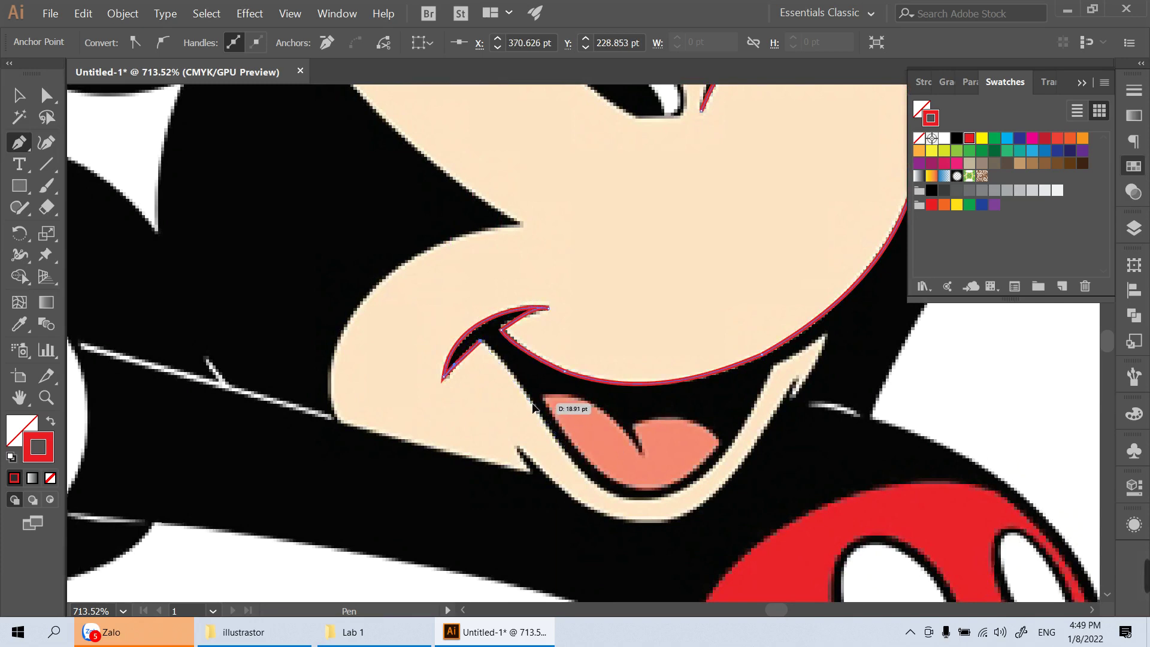
drag(533, 407, 556, 444)
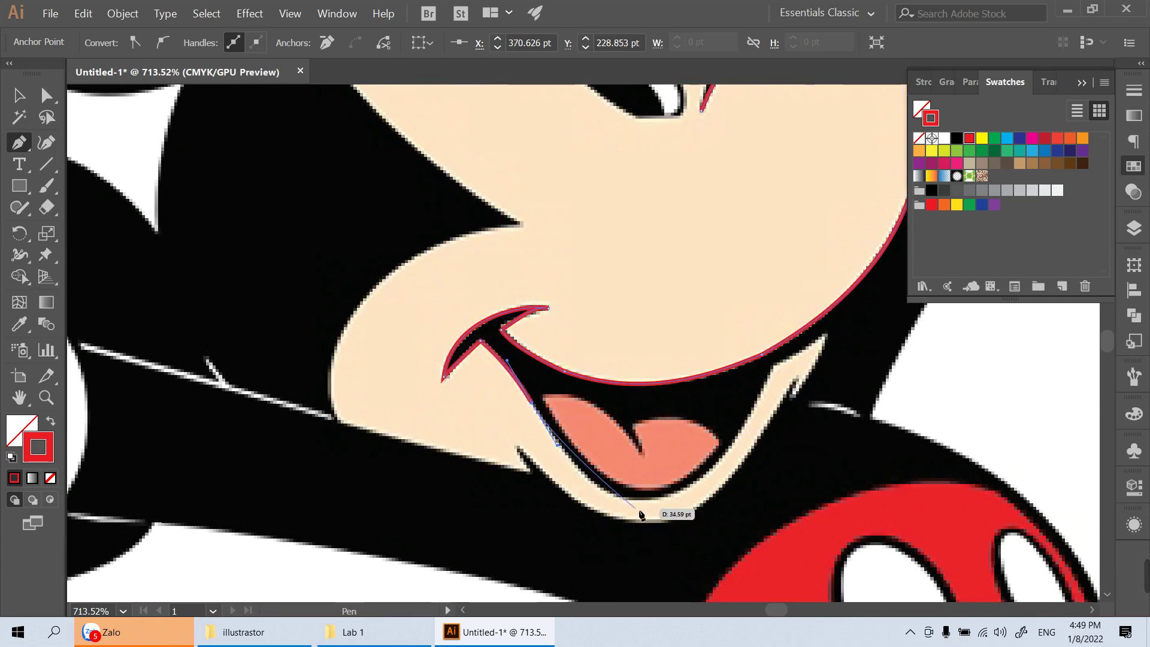
drag(653, 500, 711, 475)
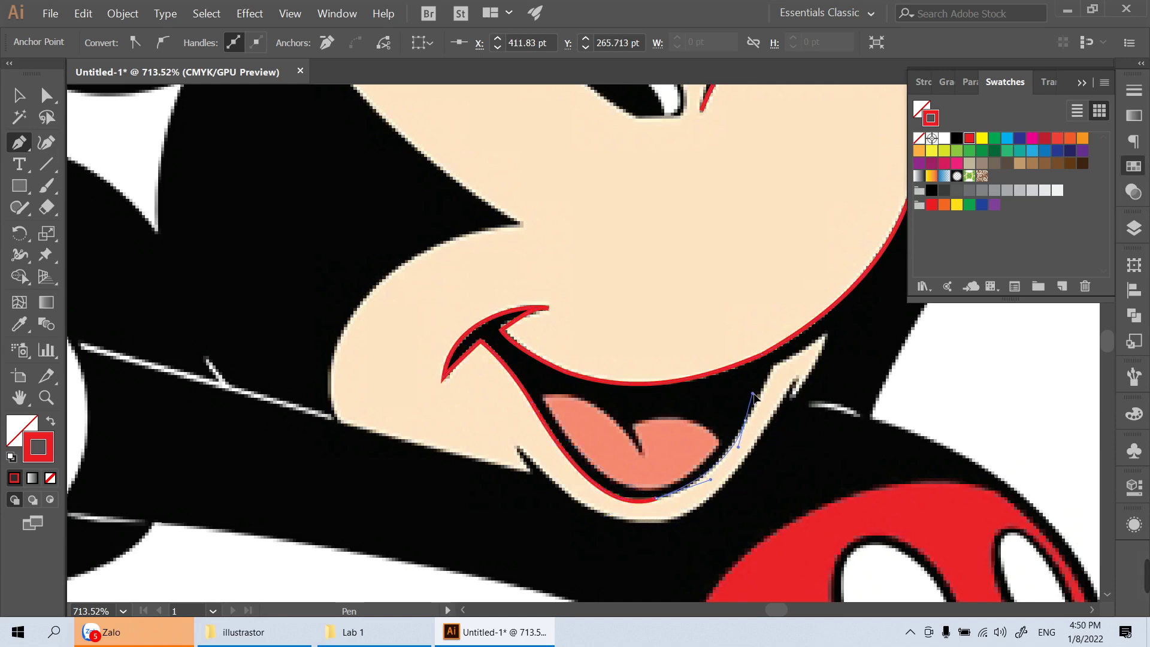
Extend the outline to the right mouth corner, under the chin and onto the left cheek
click(772, 366)
click(827, 335)
click(797, 399)
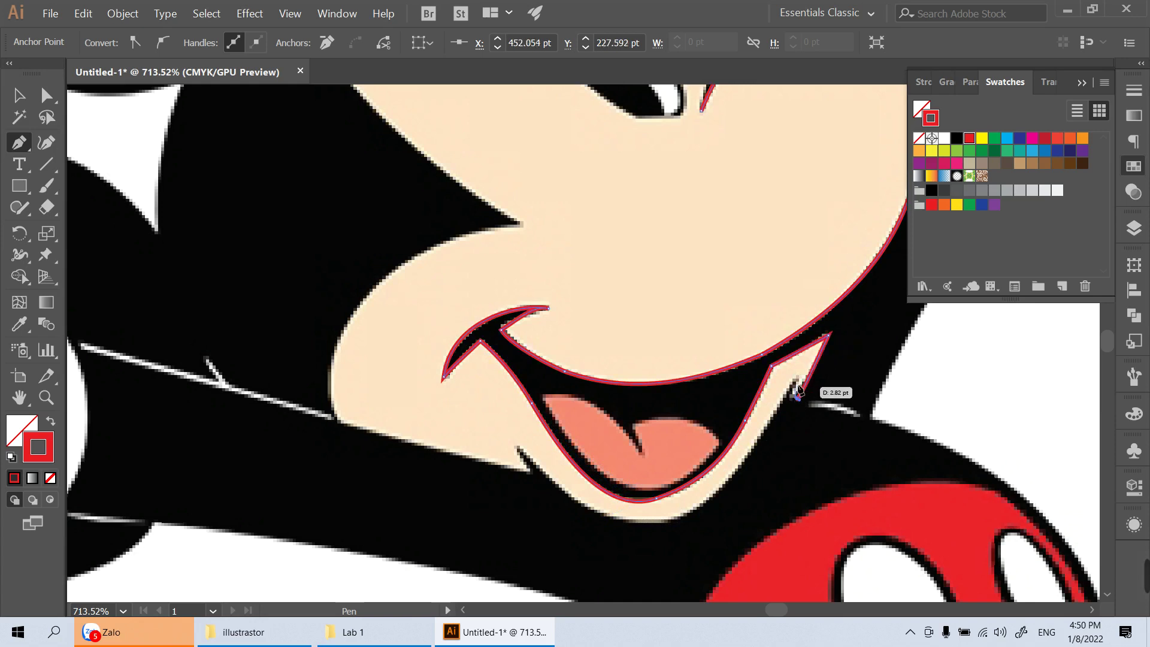
drag(732, 435, 740, 354)
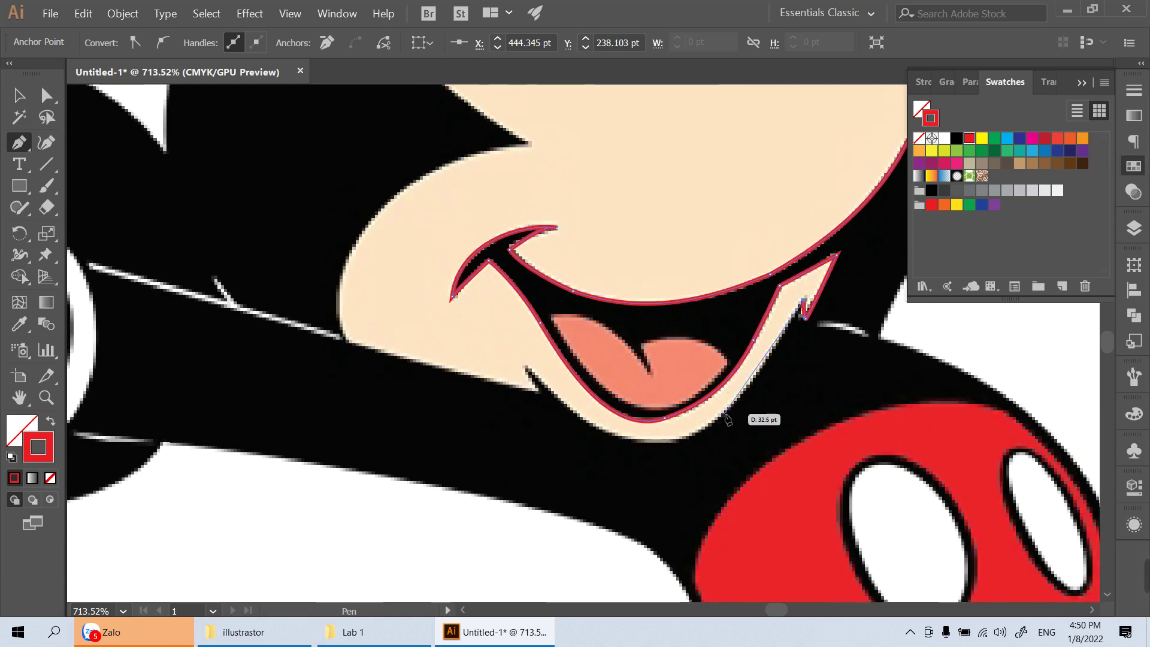
drag(699, 439, 674, 465)
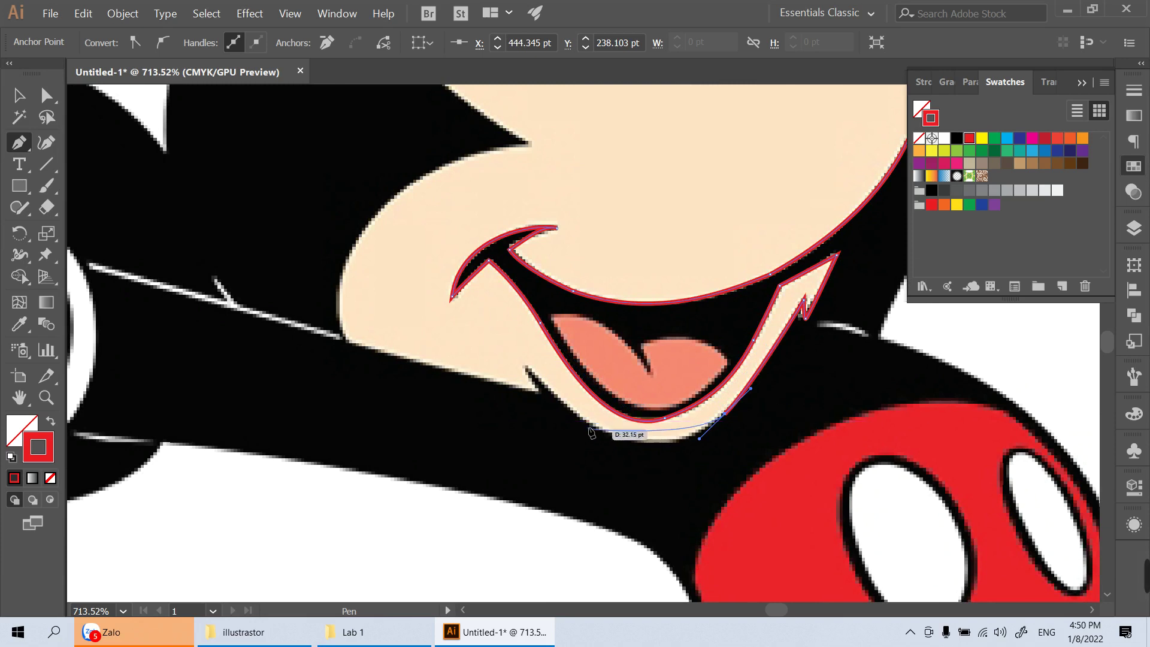
drag(547, 400, 462, 351)
click(547, 400)
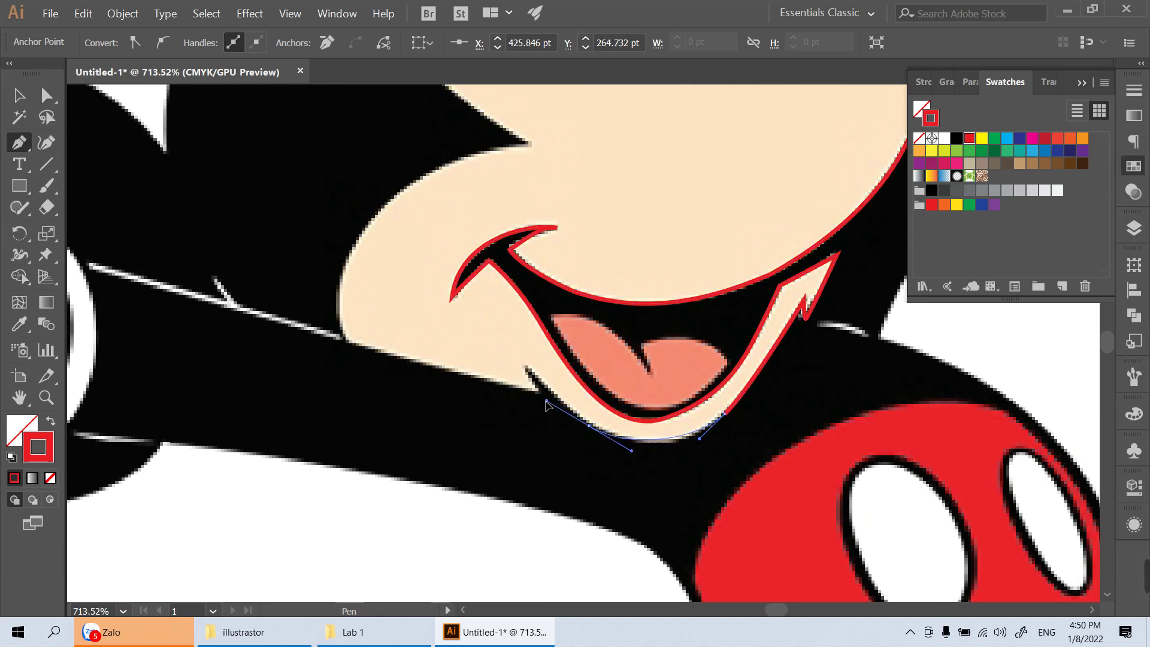
click(530, 368)
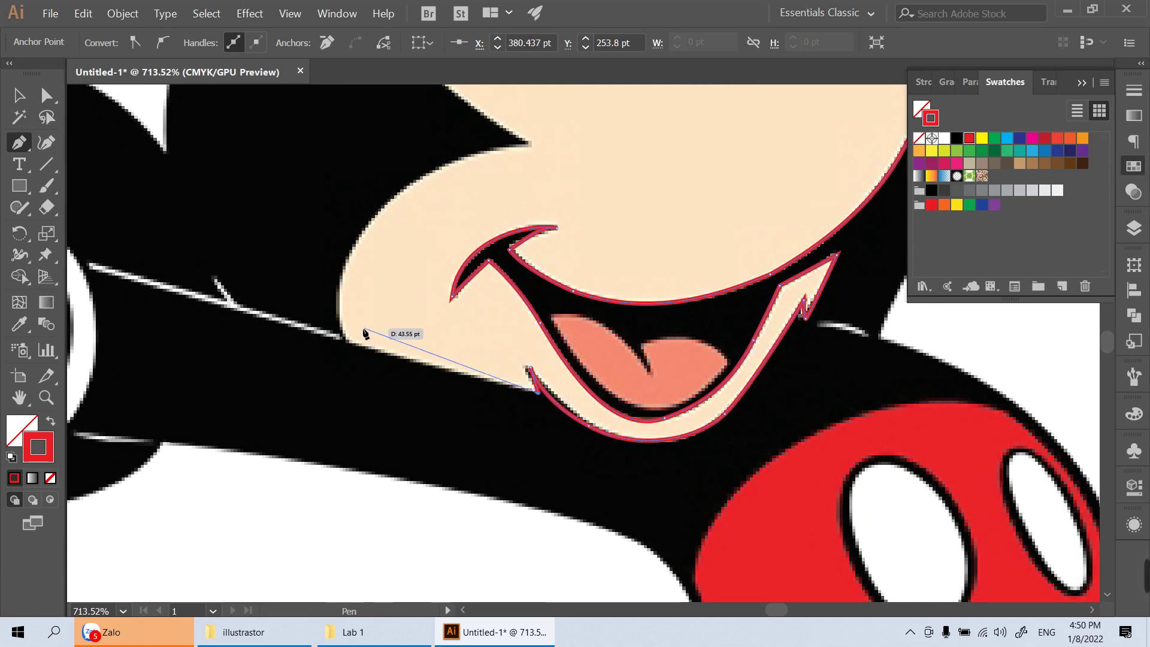
click(346, 339)
drag(377, 263, 316, 434)
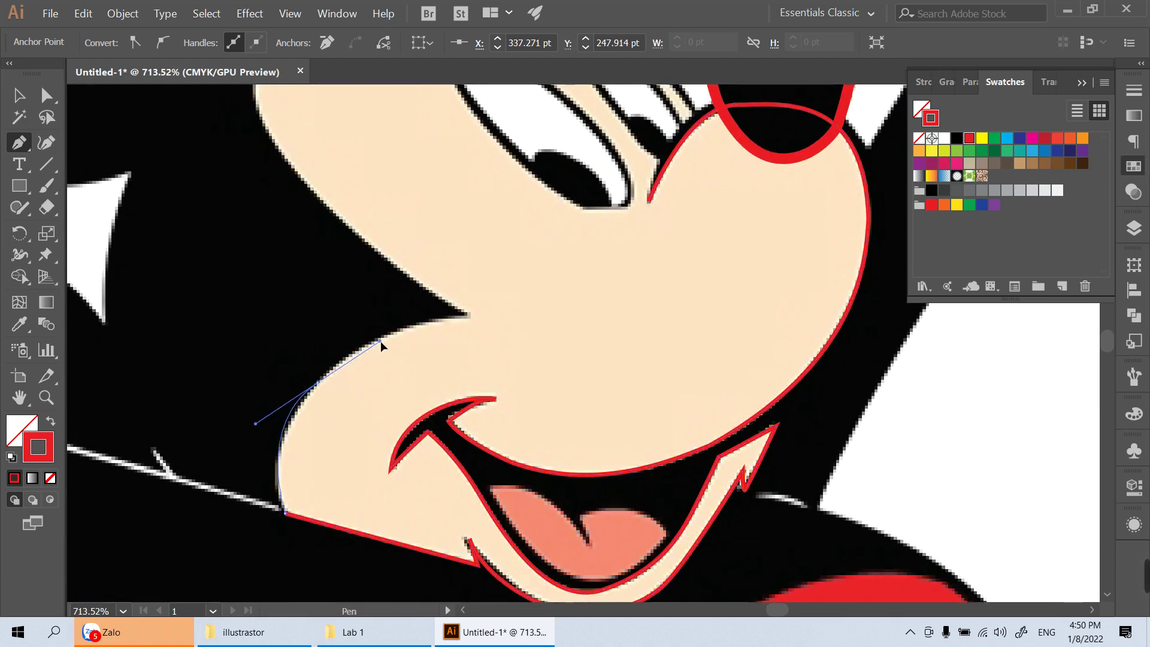
Add anchors up the cheek, around the forehead notch and down to the nose, closing the face
drag(361, 350, 379, 333)
click(469, 317)
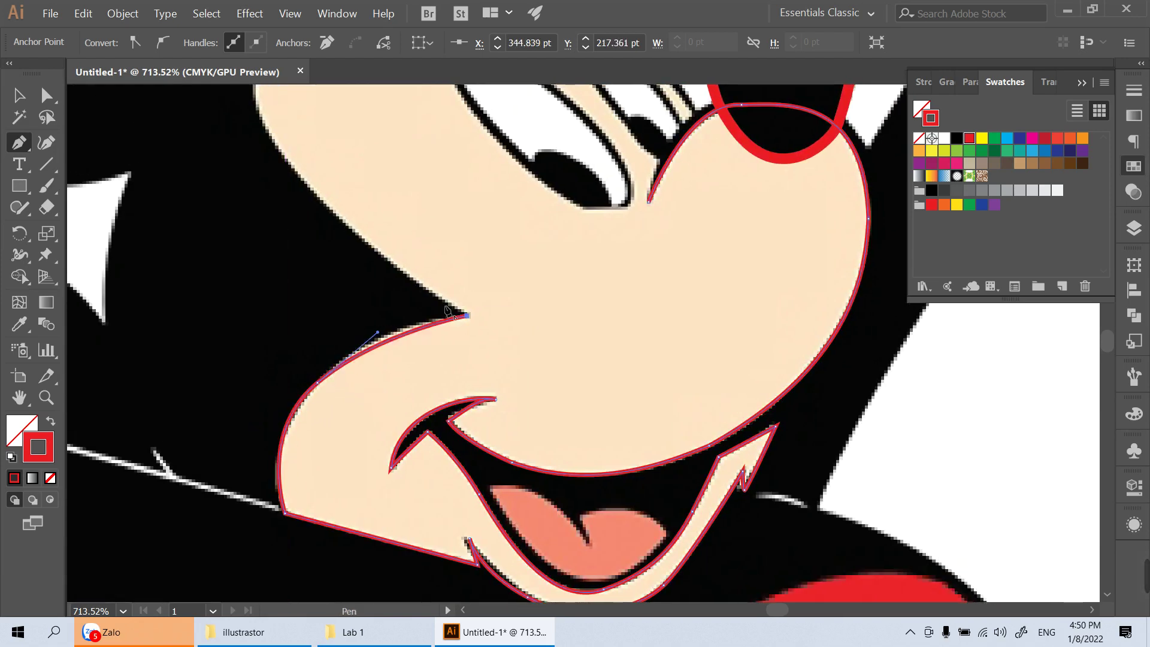
drag(469, 317, 516, 514)
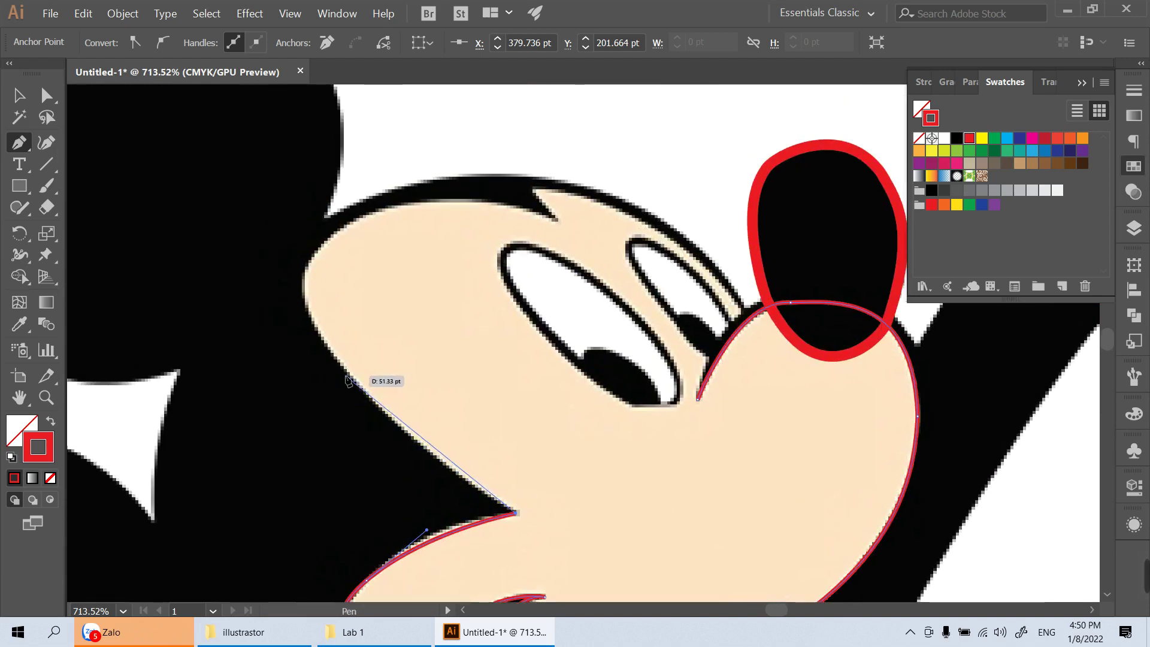
drag(346, 375, 296, 307)
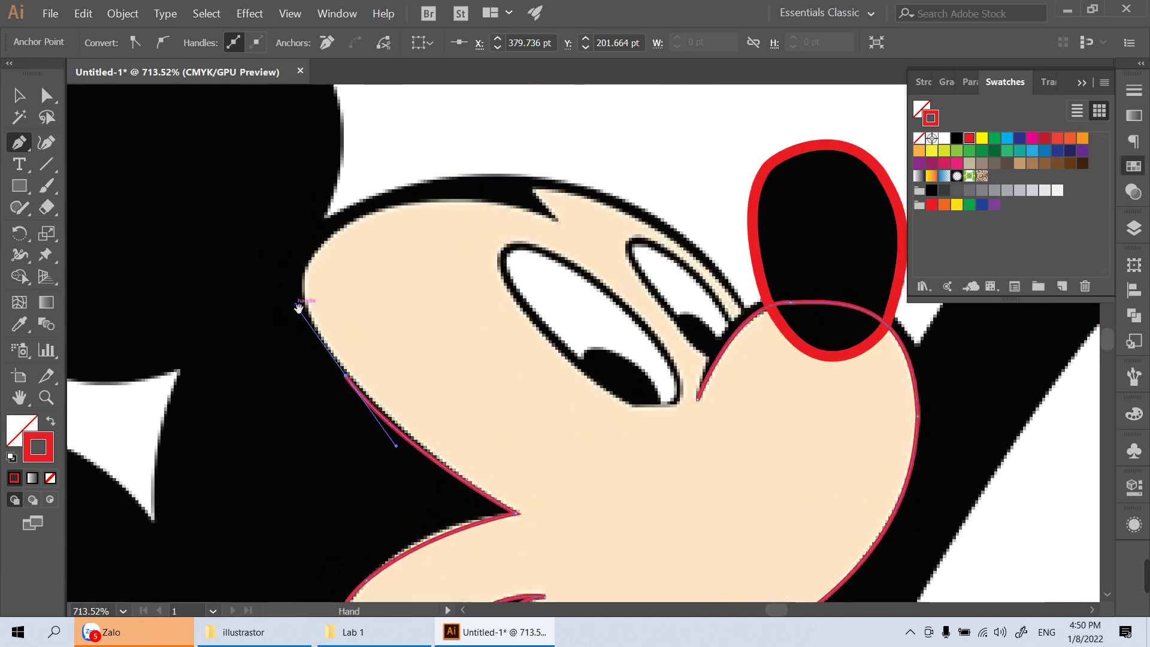
scroll(296, 318, up, 4)
drag(298, 340, 316, 330)
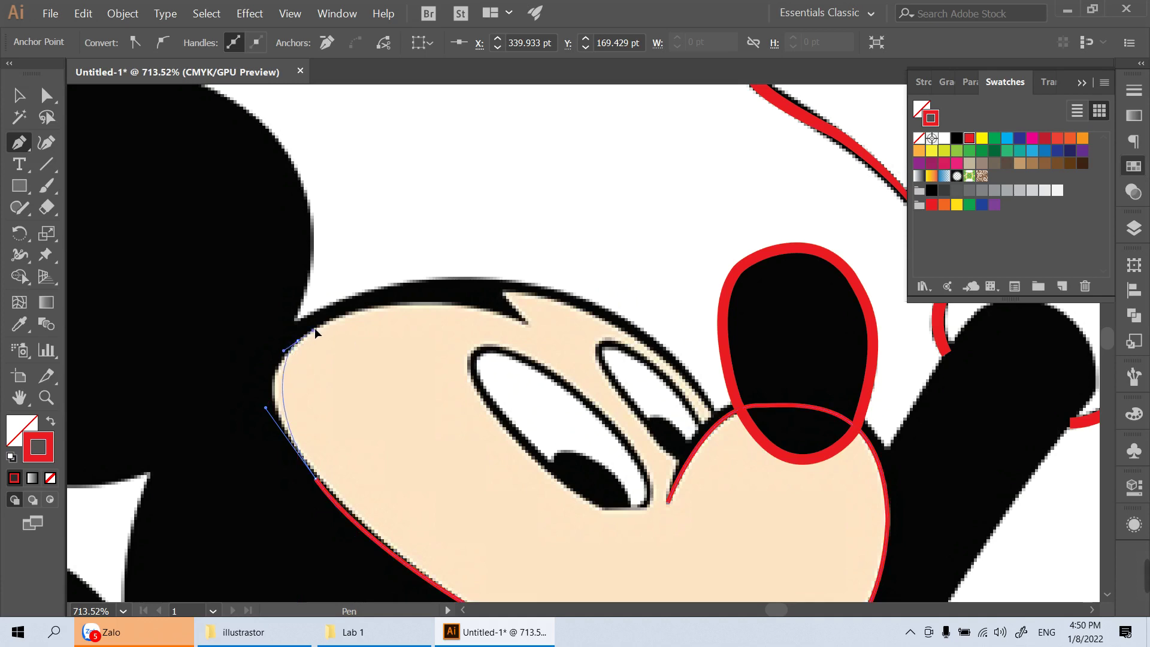
drag(526, 322, 637, 365)
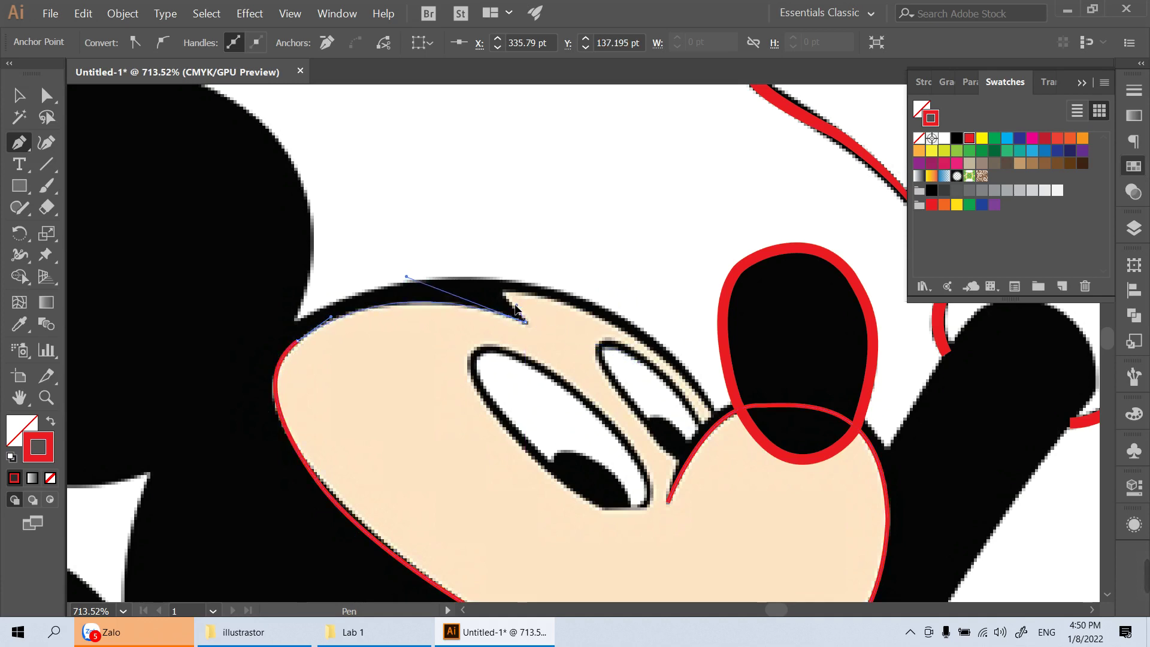
drag(516, 309, 585, 309)
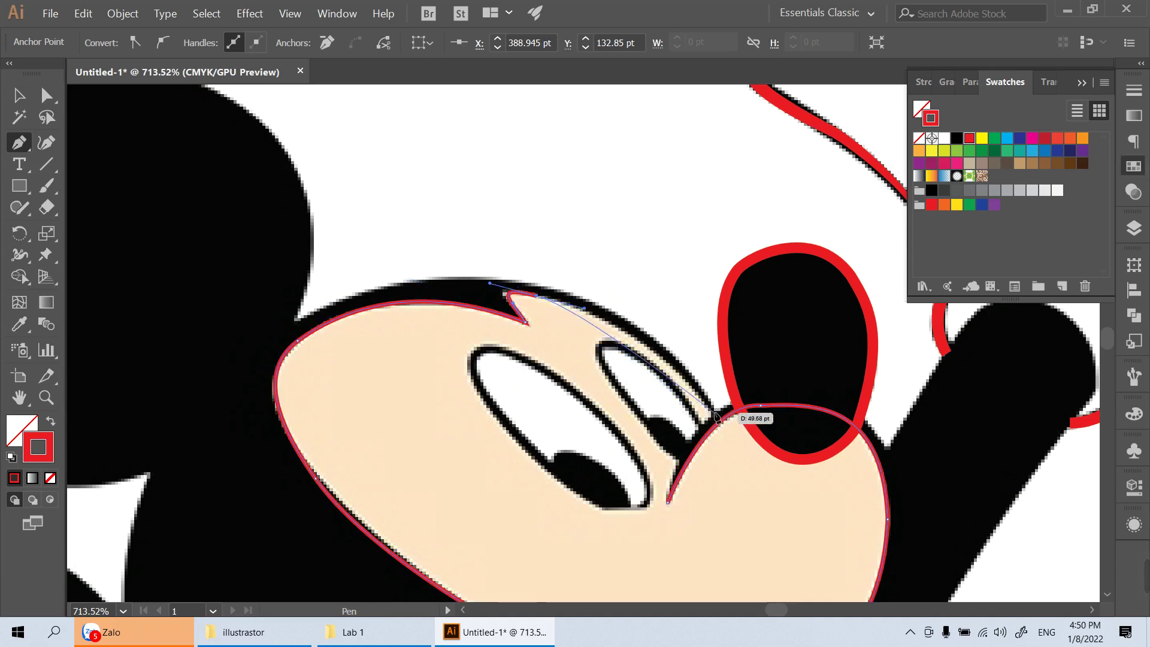
mouse_move(717, 417)
mouse_down()
mouse_move(731, 461)
mouse_move(705, 428)
mouse_up()
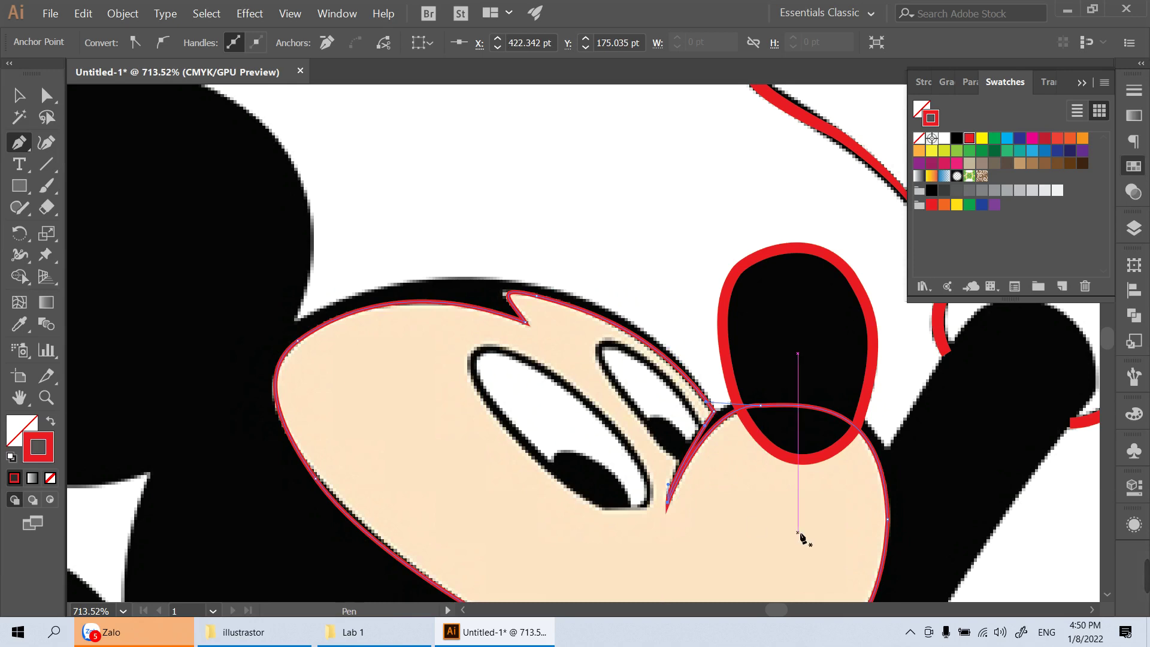
key(ctrl+minus)
key(ctrl+minus)
key(ctrl+minus)
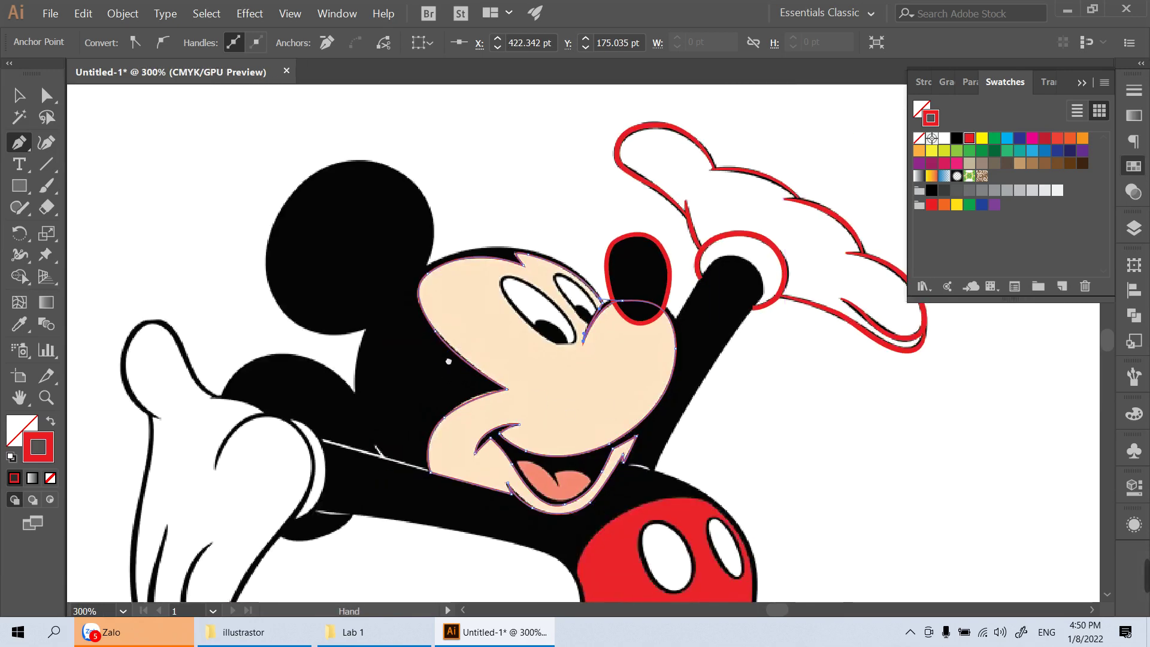
Zoom in on the head and draw a curve from the head's top to the nose
drag(449, 361, 587, 270)
drag(525, 318, 514, 279)
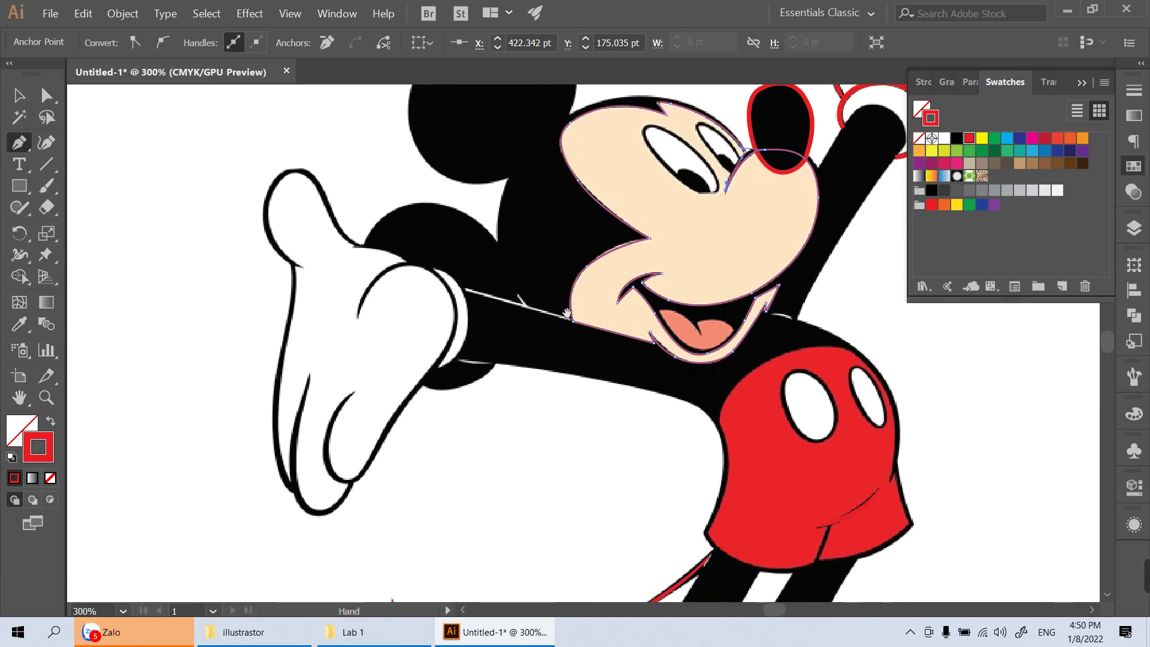
drag(567, 313, 417, 227)
mouse_move(521, 306)
mouse_down()
mouse_move(497, 242)
mouse_move(592, 399)
mouse_up()
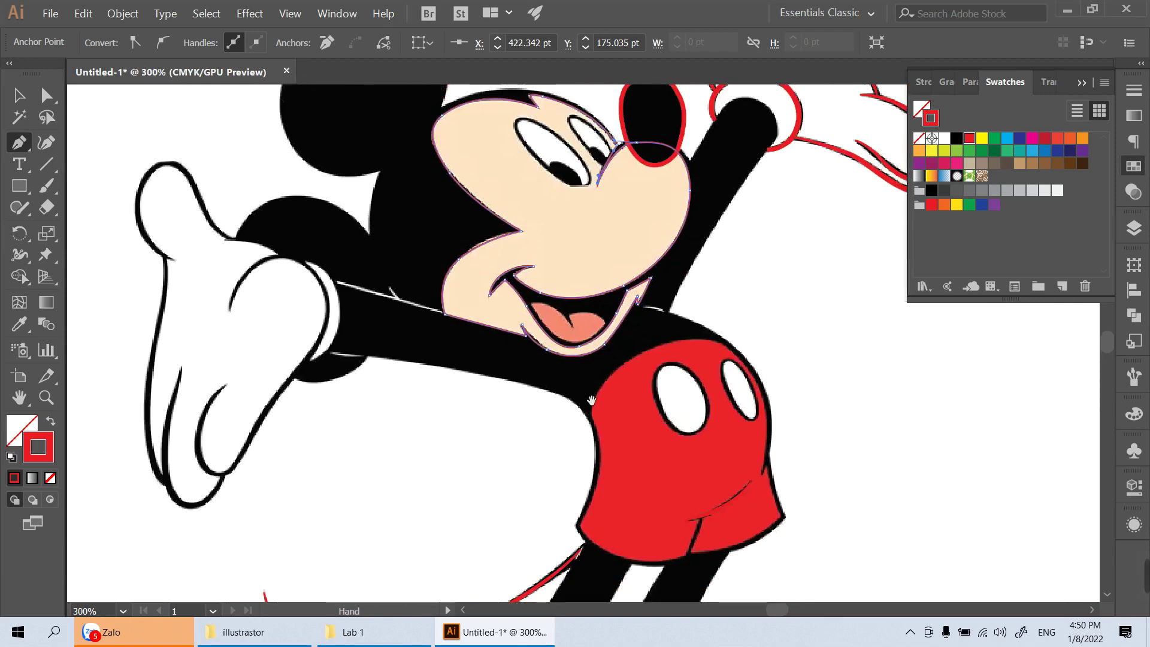
key(z)
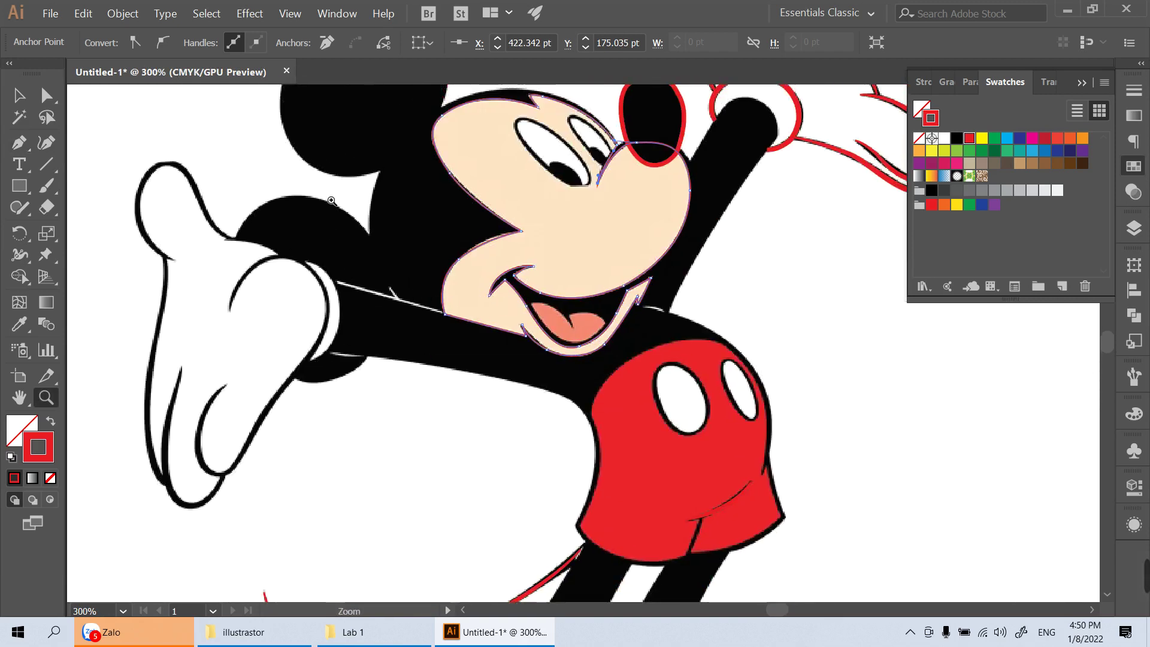
mouse_move(331, 200)
mouse_down()
mouse_move(385, 224)
mouse_move(448, 313)
mouse_move(457, 290)
mouse_move(497, 358)
mouse_up()
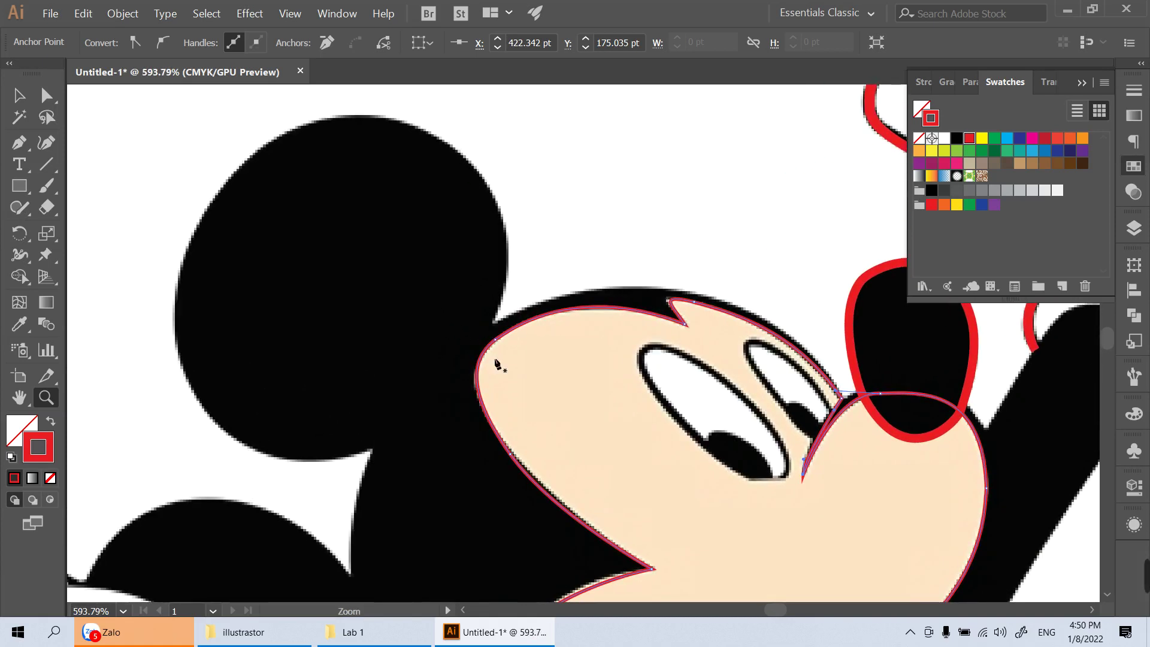
key(p)
mouse_move(688, 290)
mouse_down()
mouse_move(608, 308)
mouse_move(696, 310)
mouse_move(670, 316)
mouse_up()
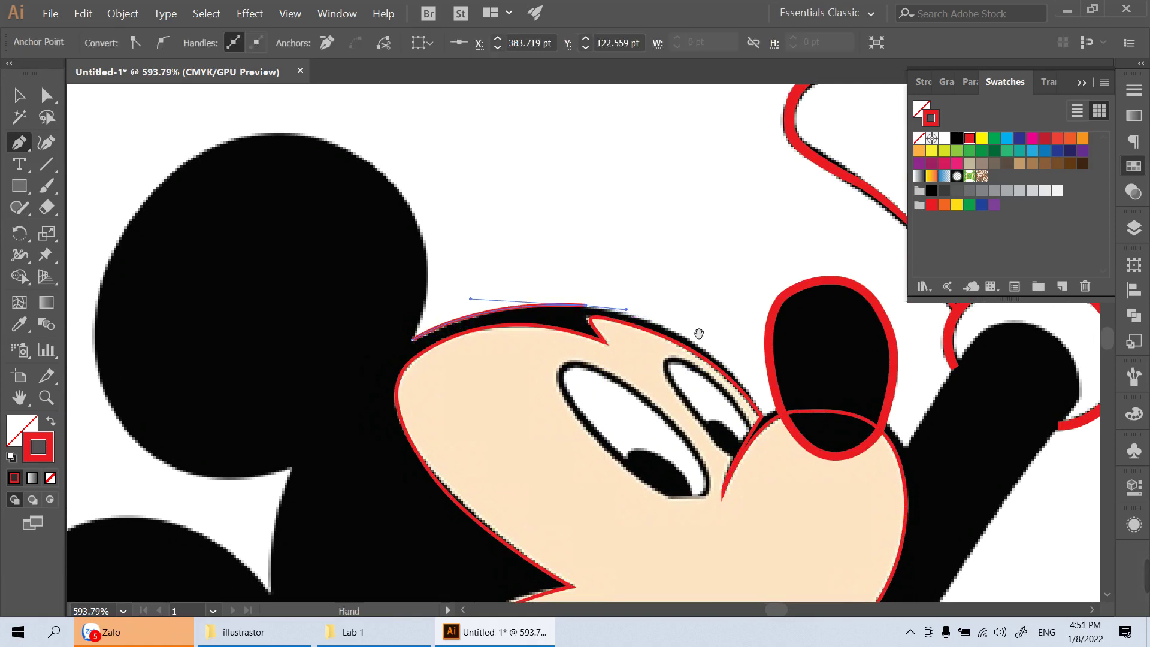
drag(724, 350, 570, 250)
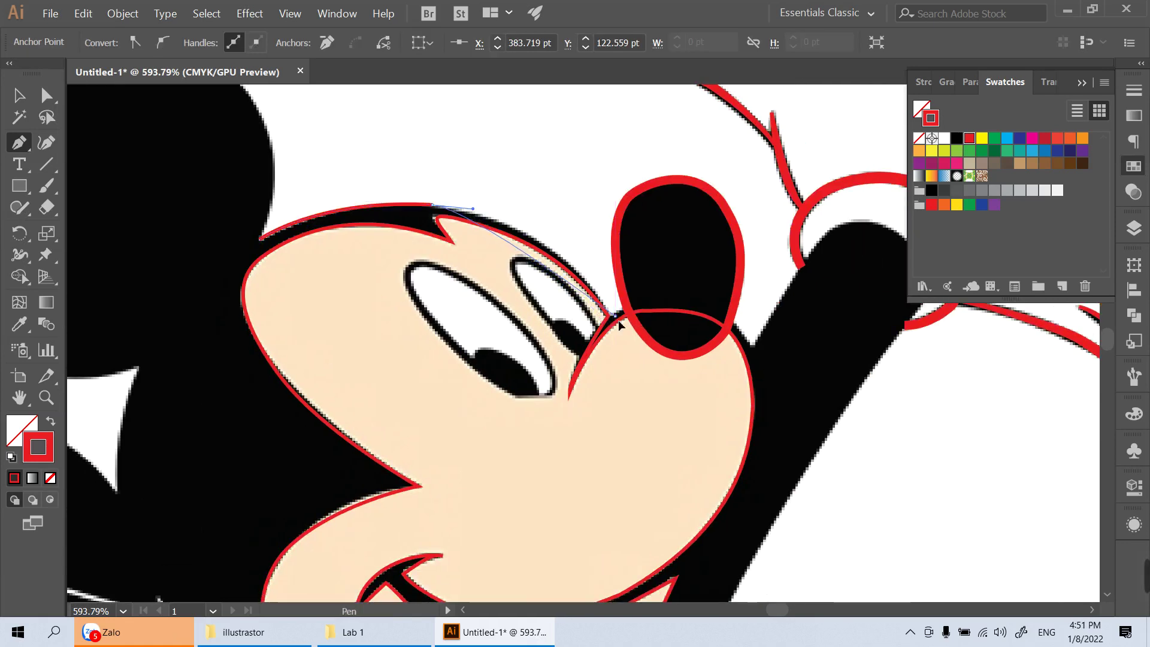
drag(673, 389, 698, 419)
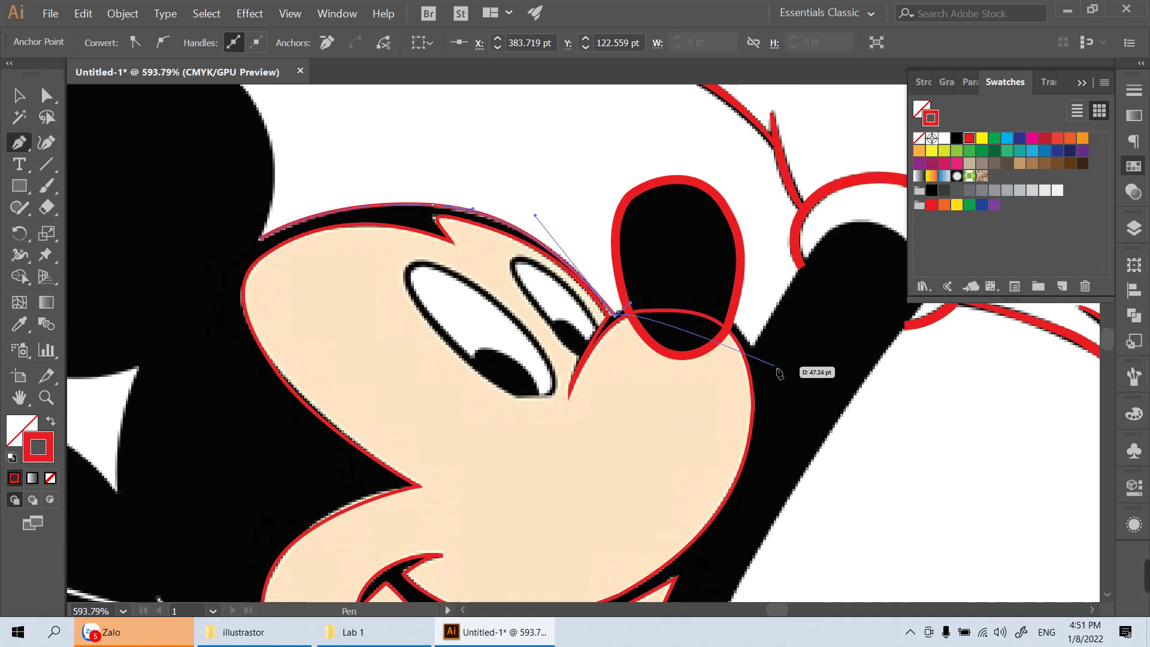
mouse_move(773, 365)
mouse_down()
mouse_move(699, 314)
mouse_move(704, 352)
mouse_up()
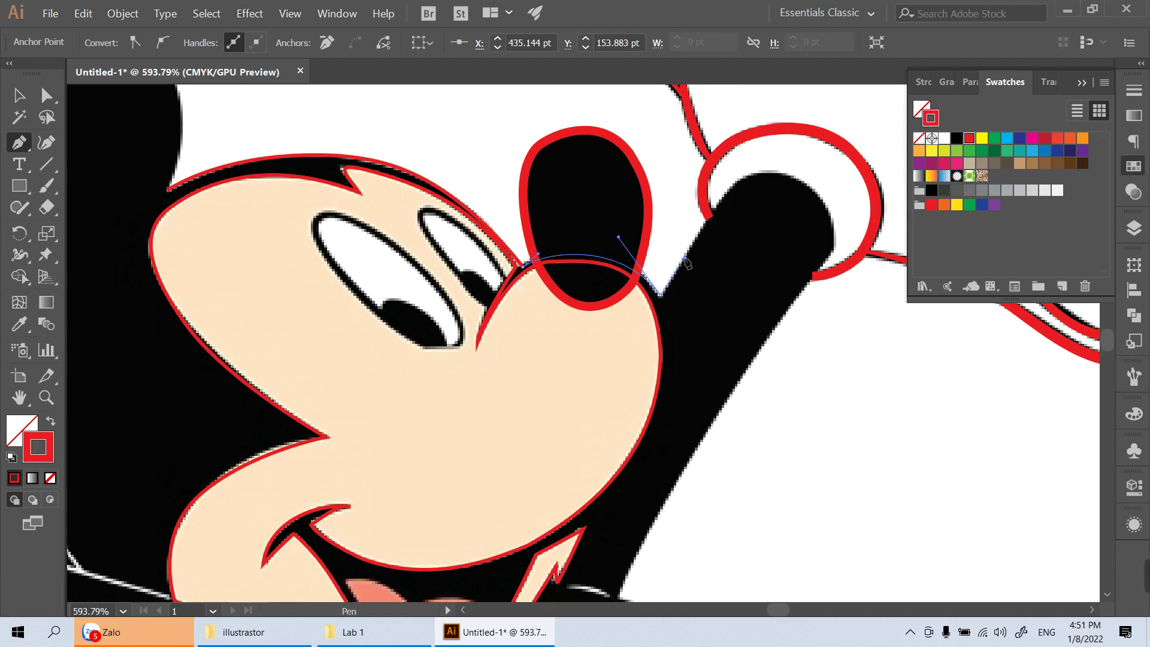
Carry the outline around the raised arm's rounded top and down its outer edge to the body
click(717, 202)
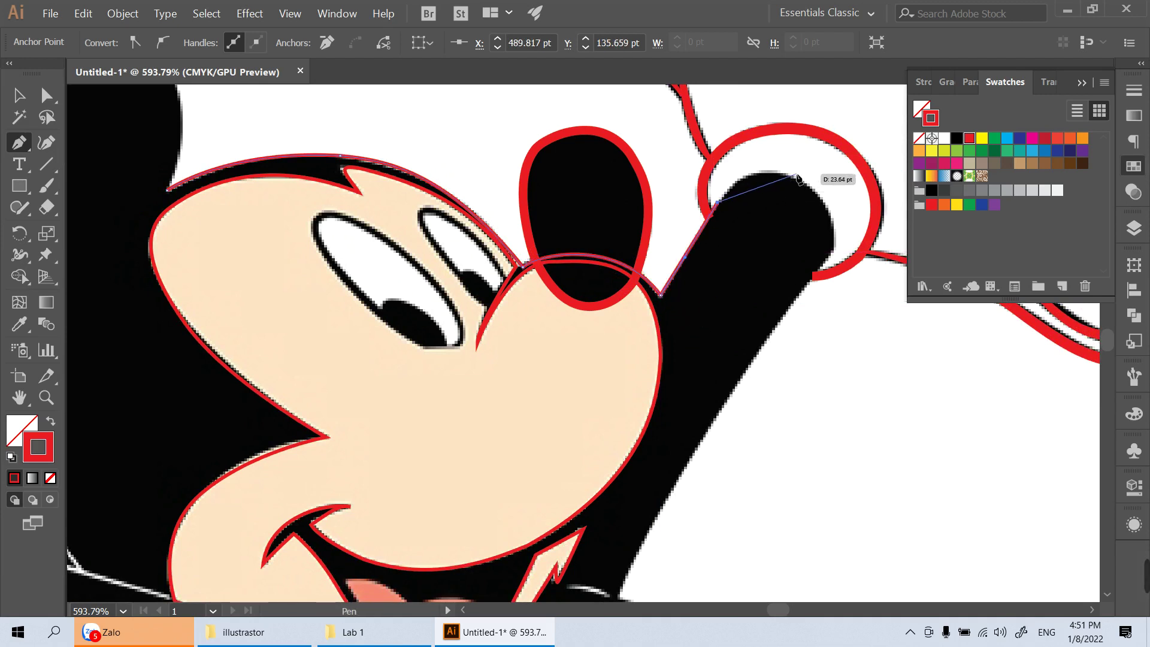
click(790, 175)
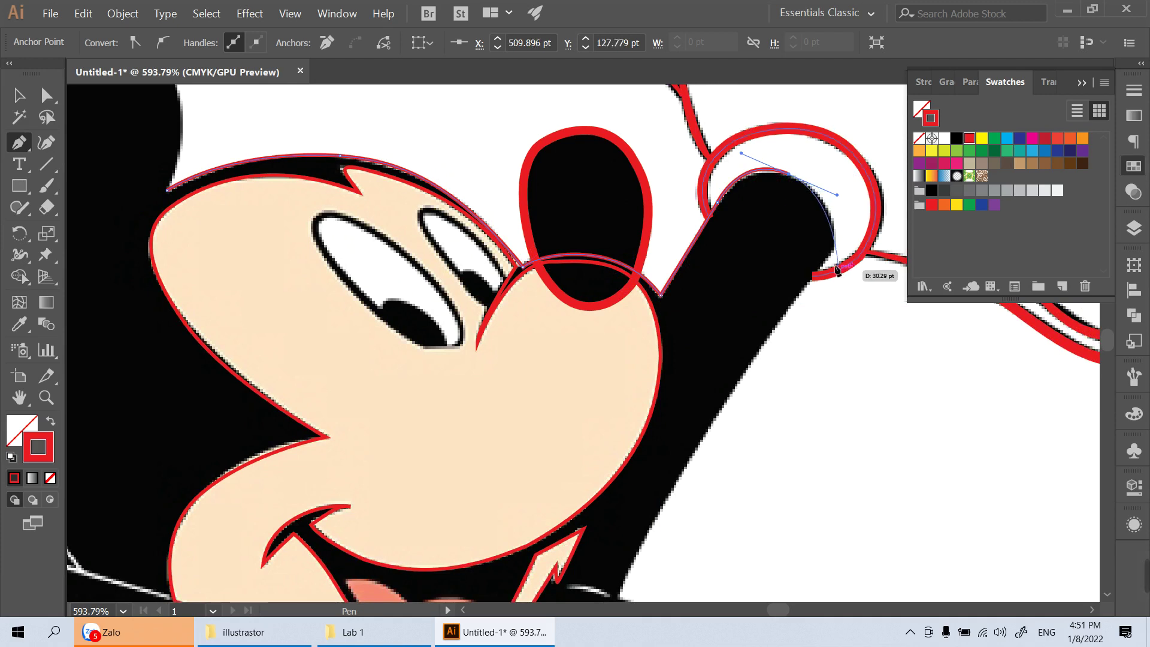
drag(838, 195, 829, 264)
click(815, 285)
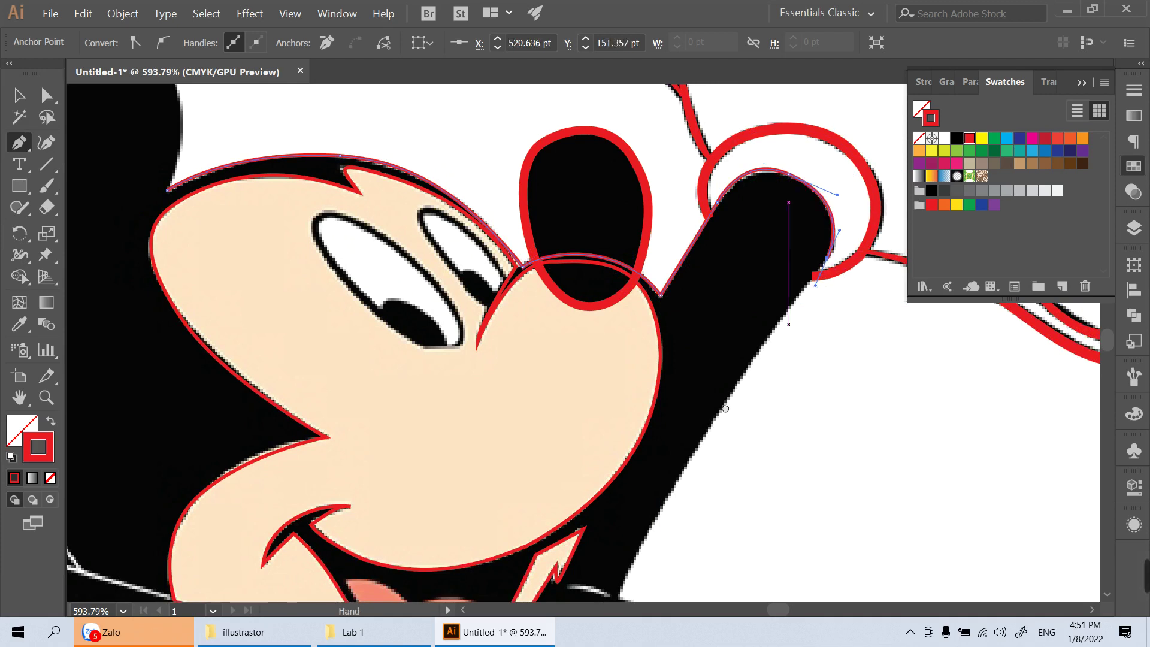
scroll(702, 273, down, 5)
scroll(689, 287, up, 2)
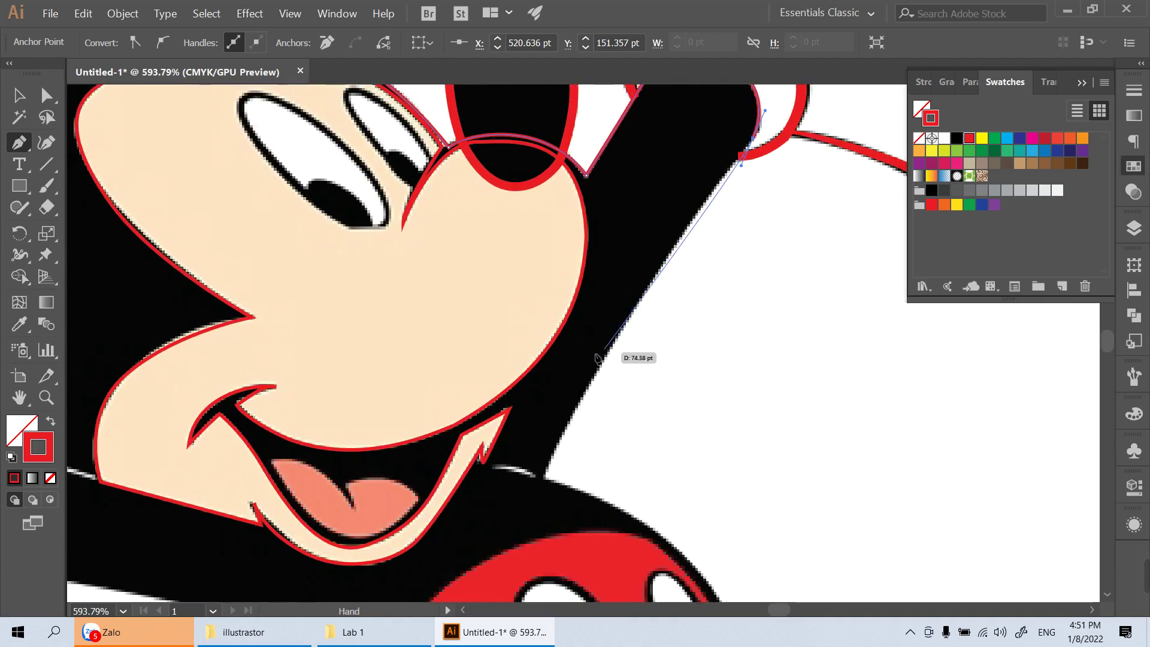
drag(607, 360, 558, 458)
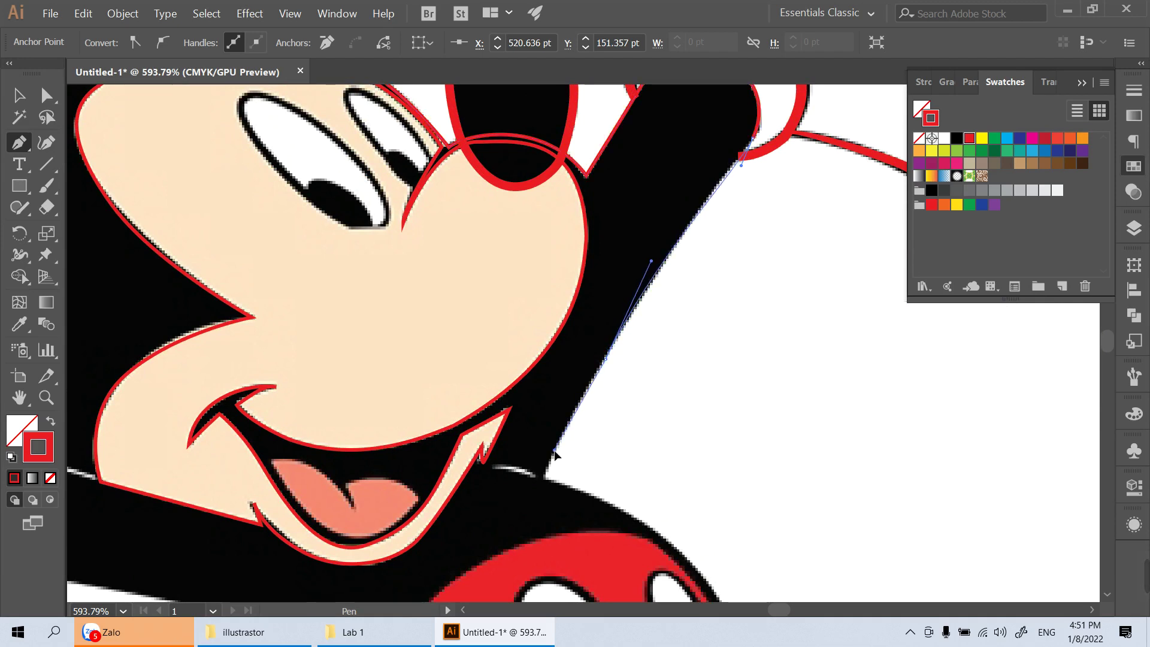
click(546, 476)
Curve the red outline over the shoulder, undoing one misplaced anchor
scroll(546, 476, down, 5)
scroll(546, 476, right, 3)
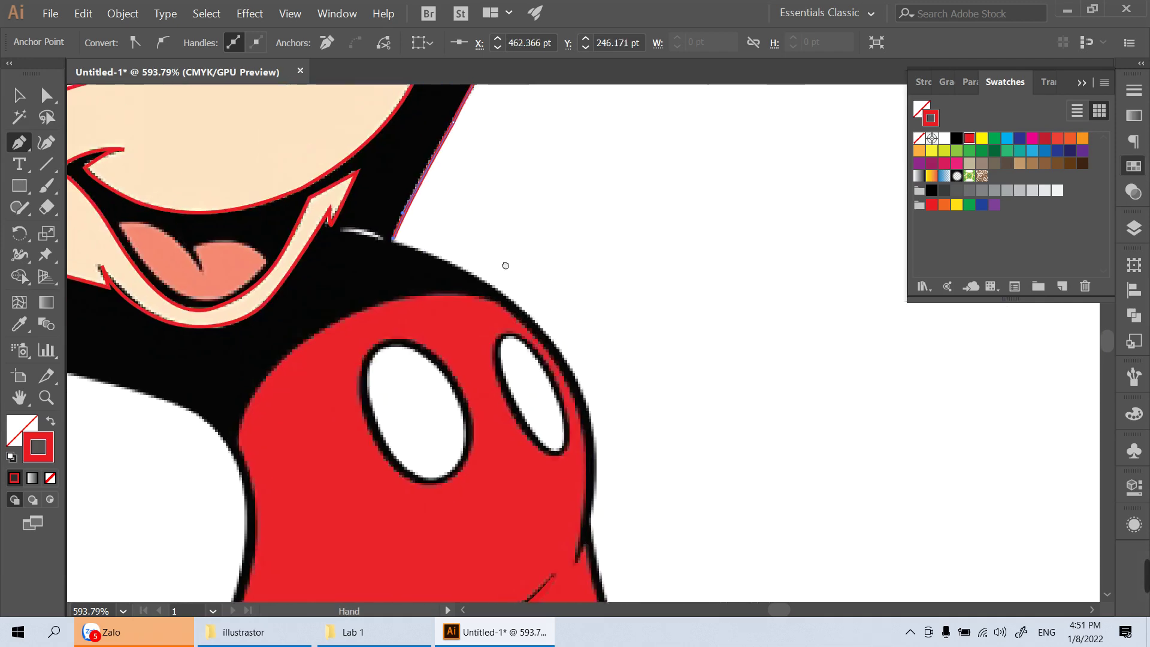
mouse_move(528, 309)
mouse_down()
mouse_move(566, 363)
mouse_move(564, 348)
mouse_up()
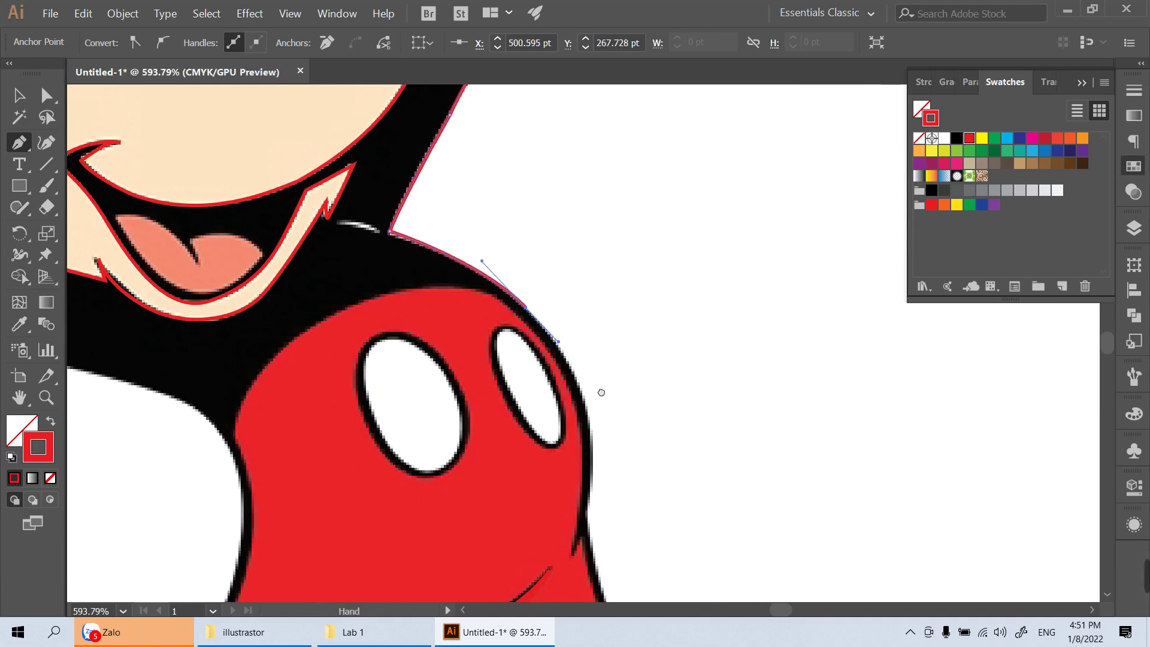
mouse_move(601, 390)
mouse_down()
mouse_move(513, 192)
mouse_move(630, 465)
mouse_up()
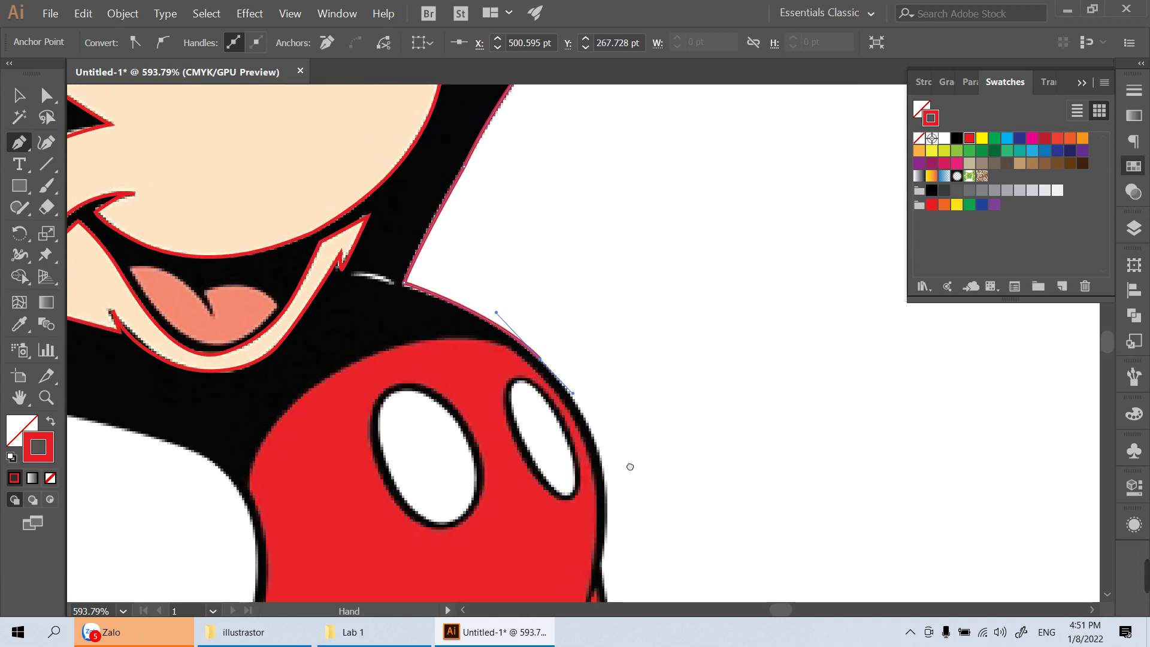
drag(541, 359, 532, 367)
key(ctrl+z)
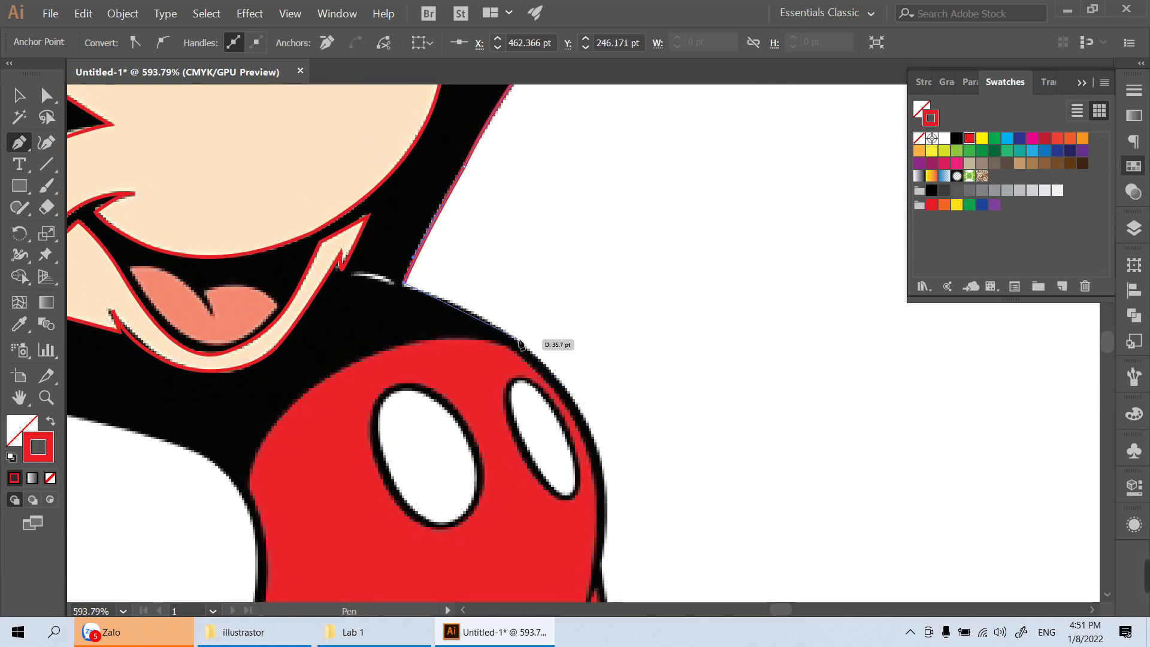
Extend the outline along the shoulder and shorts' edge, into the armpit and under the outstretched arm
drag(514, 336, 539, 363)
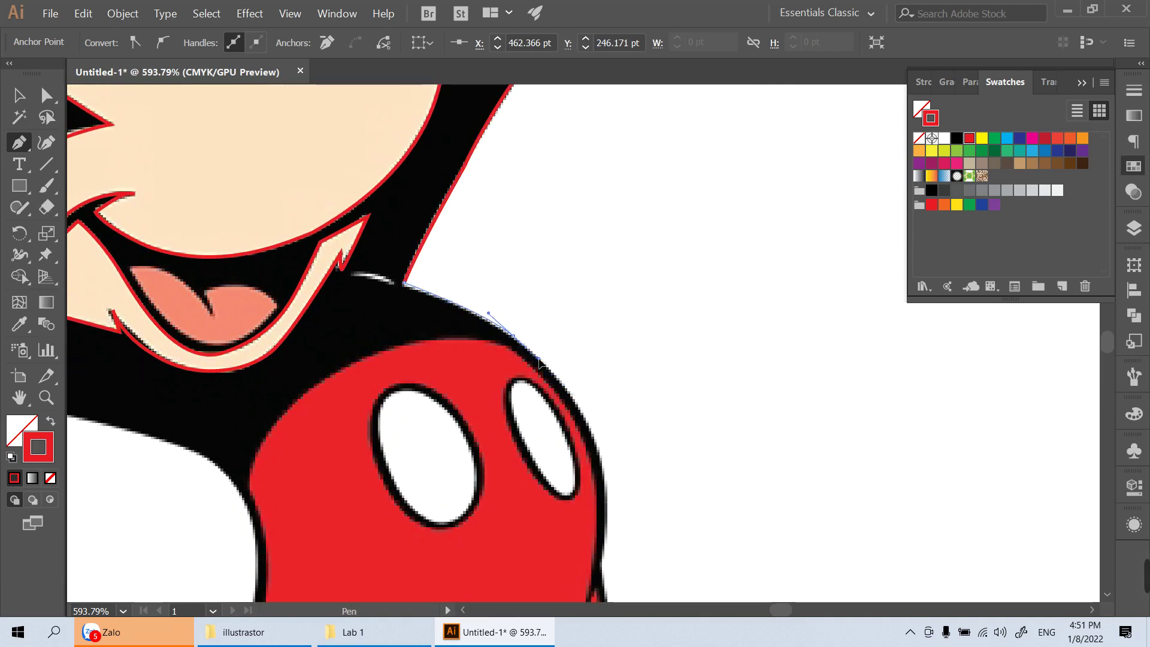
mouse_move(286, 432)
mouse_down()
mouse_move(574, 293)
mouse_move(485, 368)
mouse_move(545, 299)
mouse_up()
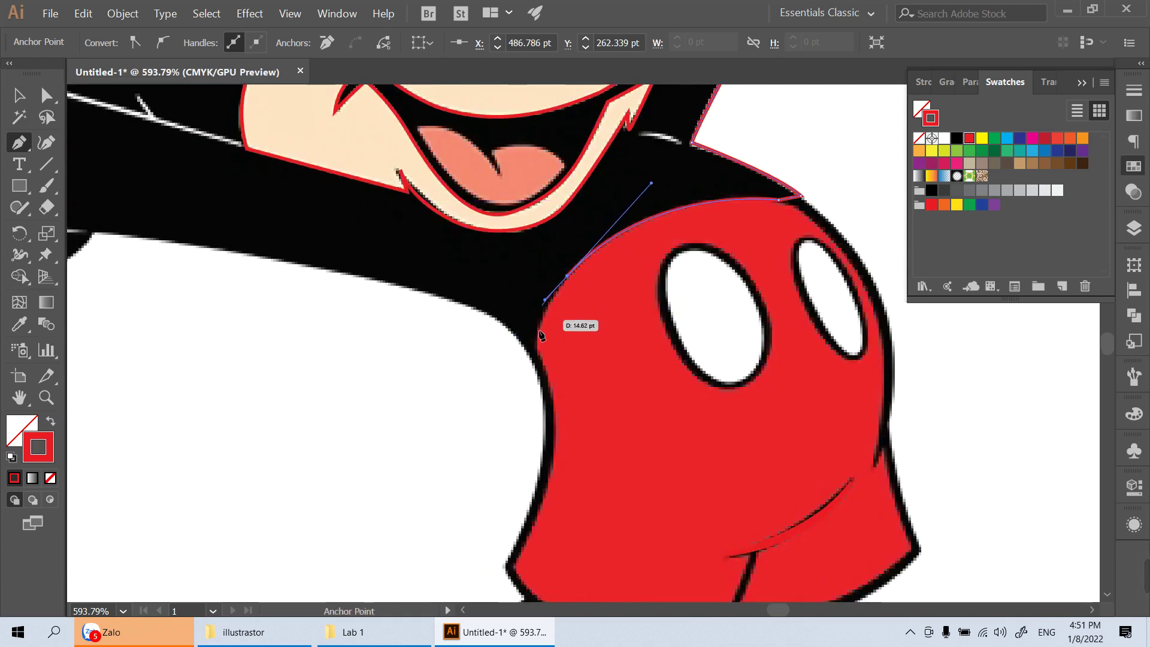
drag(534, 364, 539, 386)
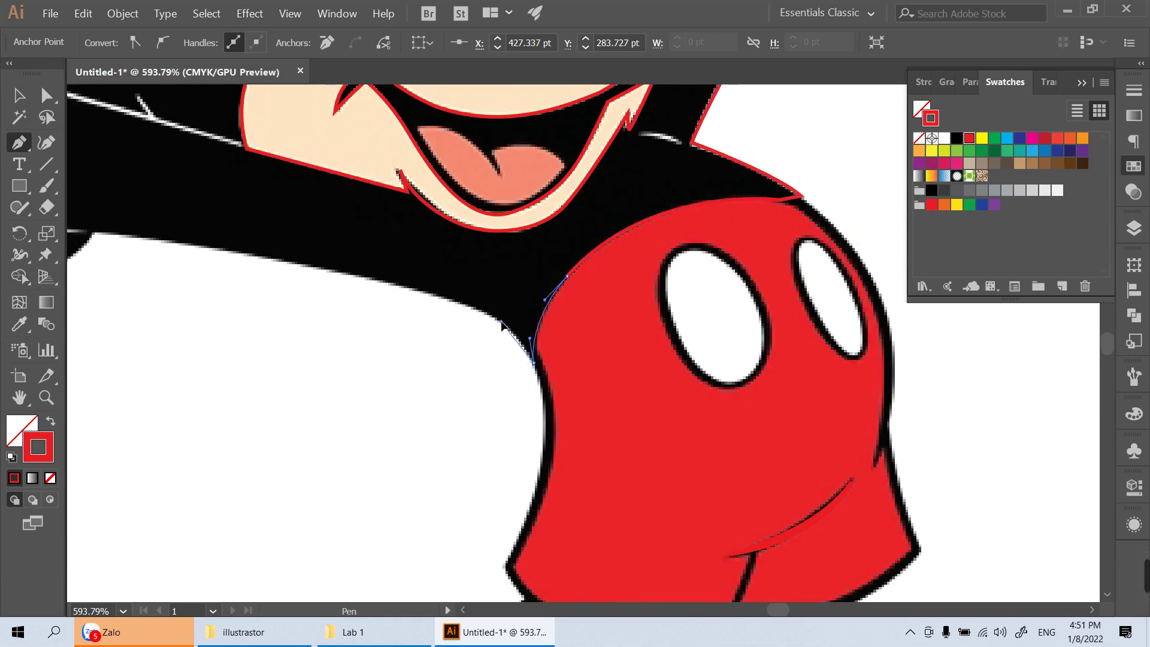
drag(501, 321, 494, 309)
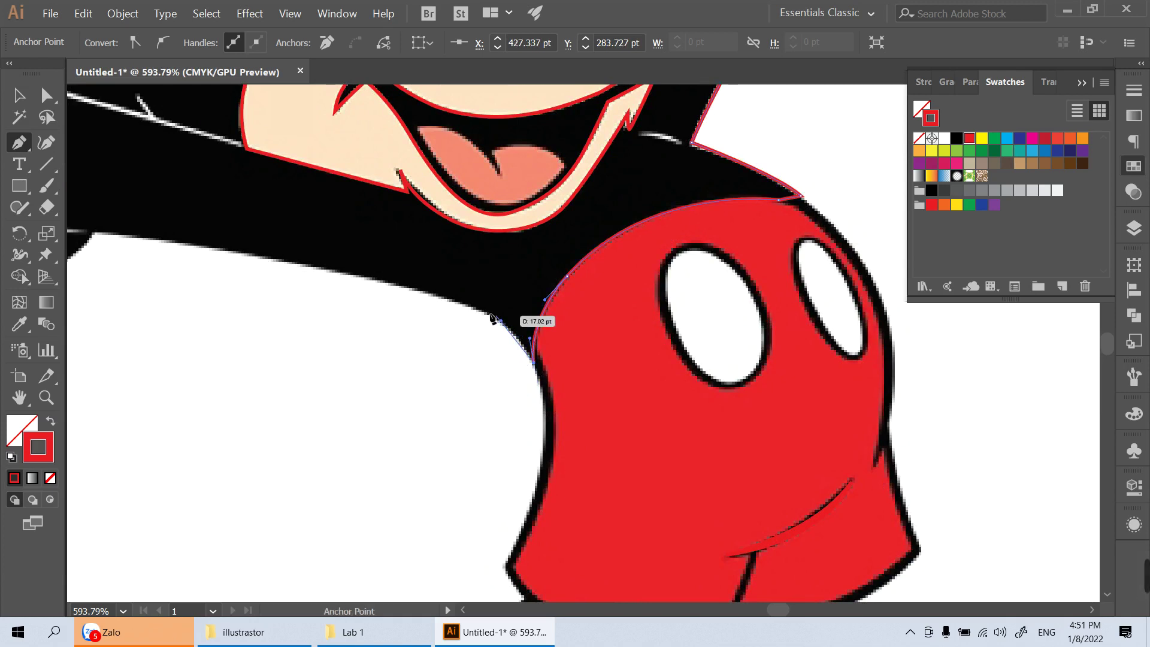
click(407, 286)
drag(275, 239, 542, 338)
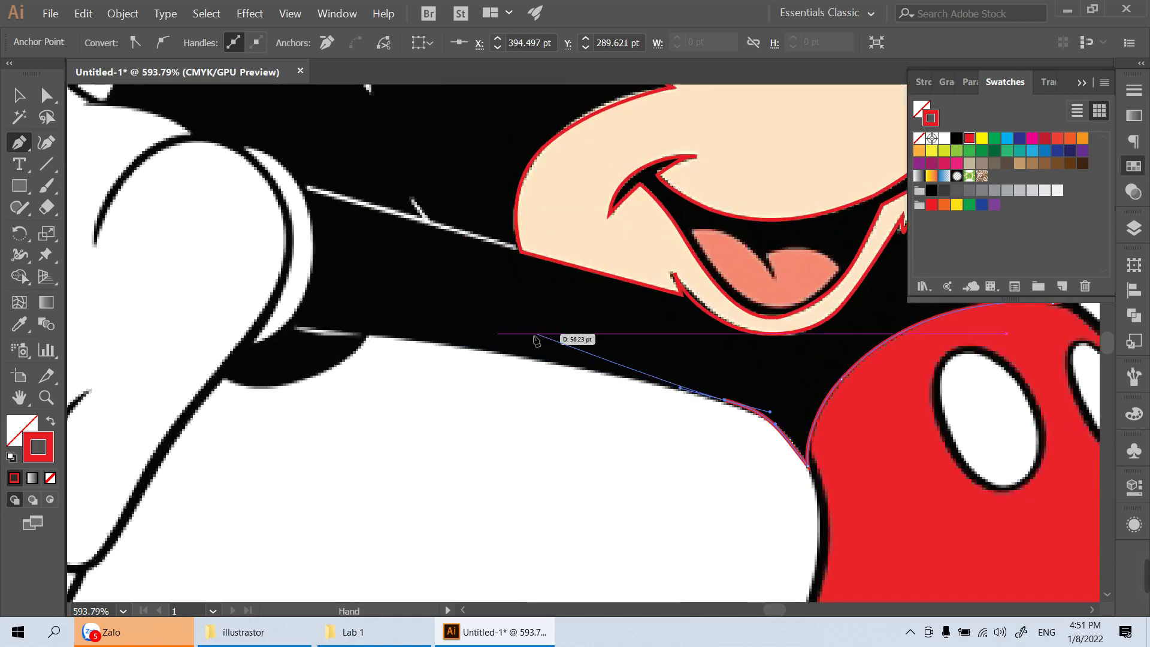
Follow the arm's underside to the glove, curving the outline around and up the cuff
click(366, 337)
mouse_move(263, 376)
mouse_down()
mouse_move(398, 475)
mouse_move(354, 462)
mouse_up()
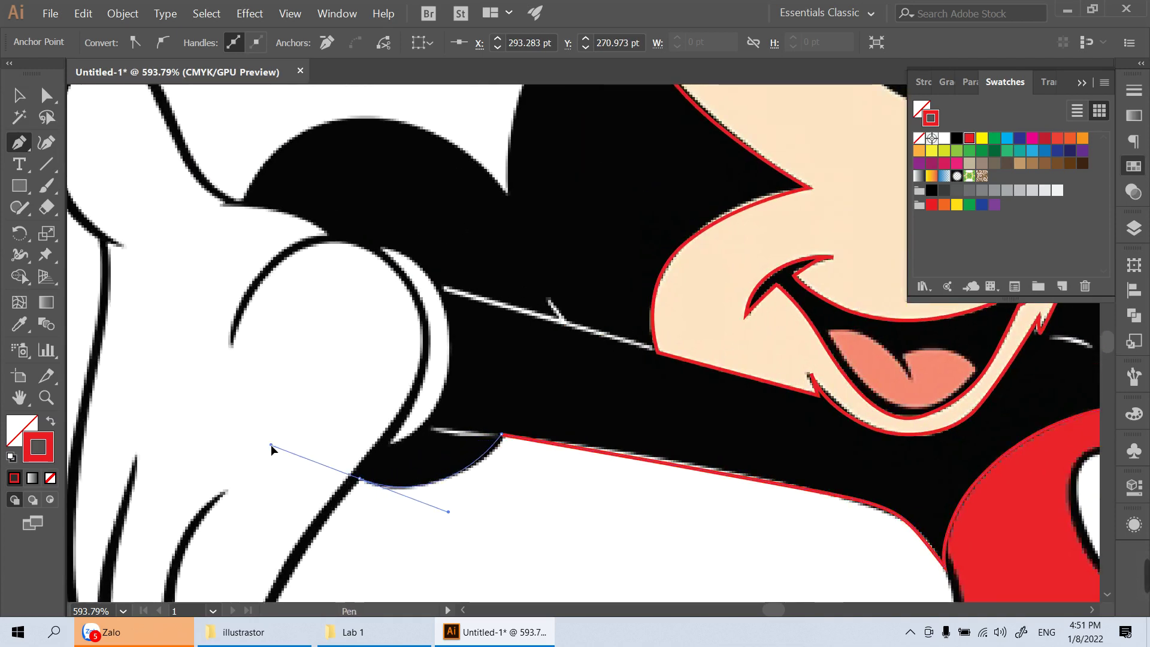
drag(359, 475, 436, 390)
scroll(392, 450, up, 3)
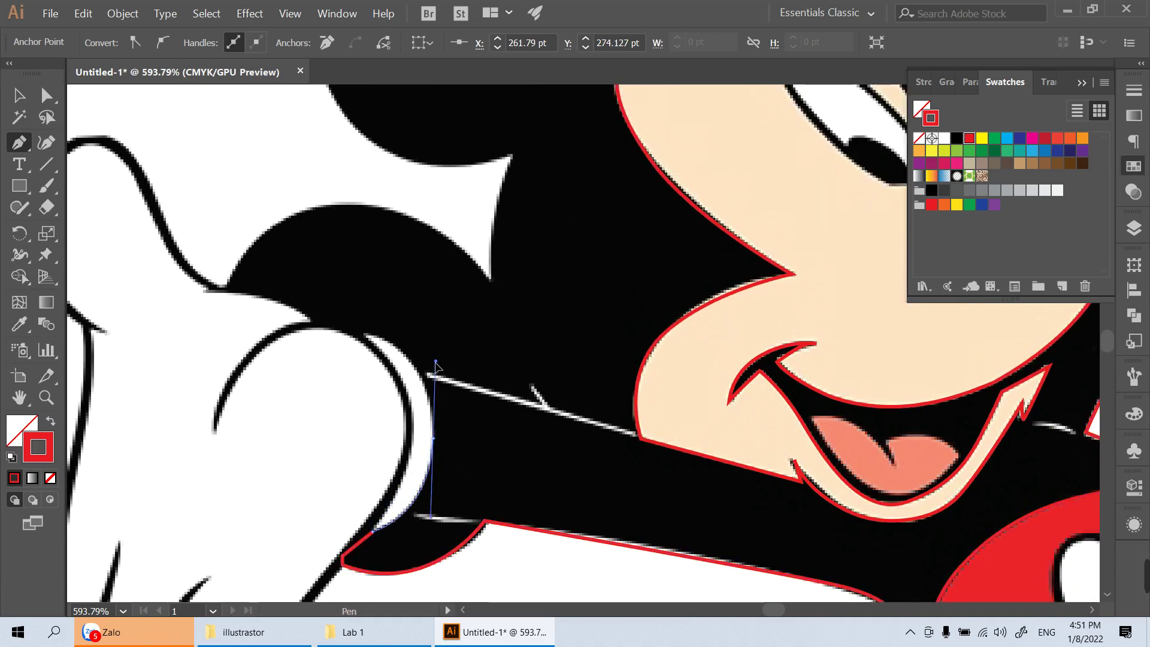
mouse_move(435, 364)
mouse_down()
mouse_move(524, 465)
mouse_move(402, 426)
mouse_up()
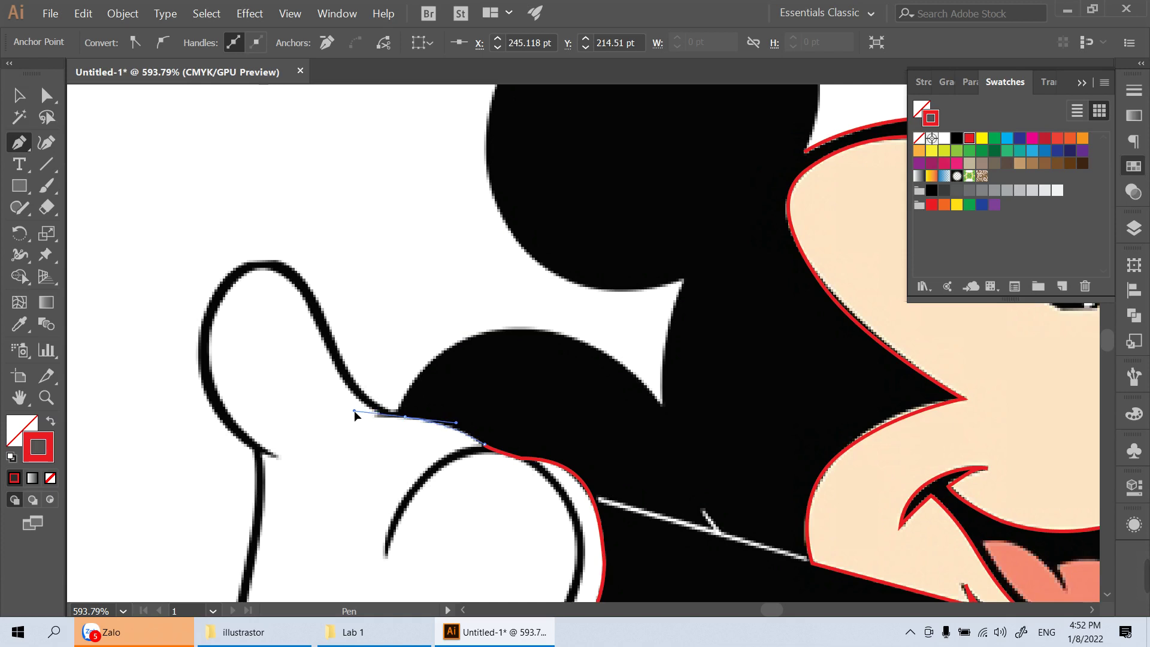
Carry the outline over the back-of-head shape to its top point and along the left ear's lower edge
mouse_move(397, 410)
mouse_down()
mouse_move(529, 342)
mouse_move(526, 330)
mouse_move(597, 346)
mouse_up()
mouse_move(662, 406)
mouse_down()
mouse_move(683, 446)
mouse_move(700, 450)
mouse_up()
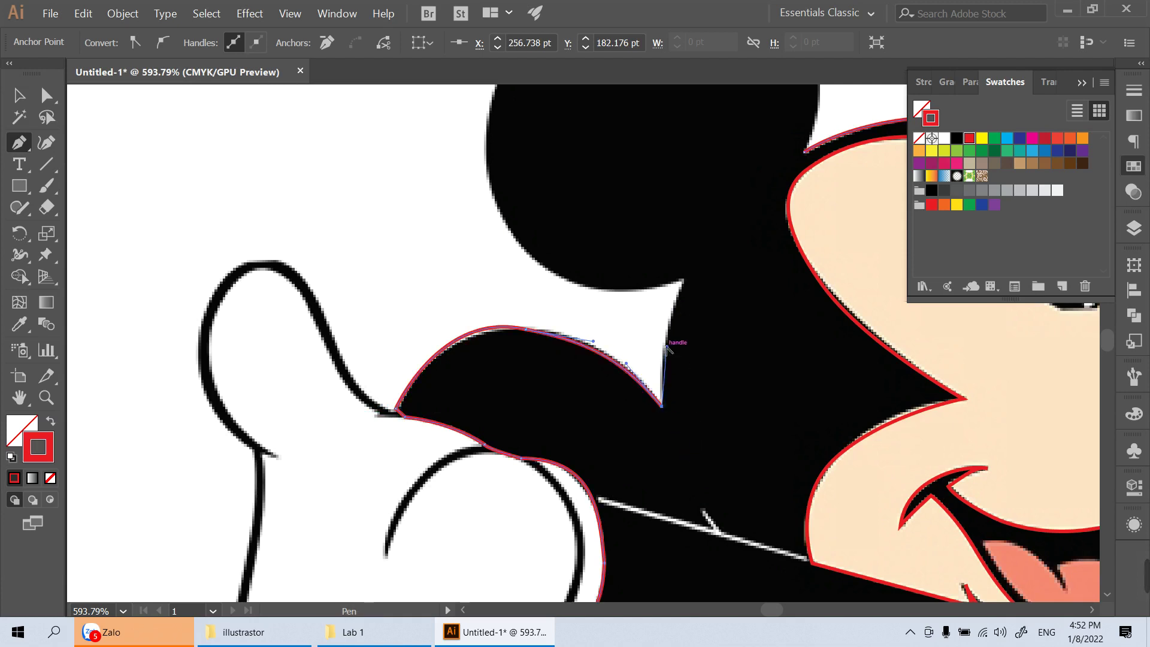
drag(721, 308, 621, 380)
click(586, 353)
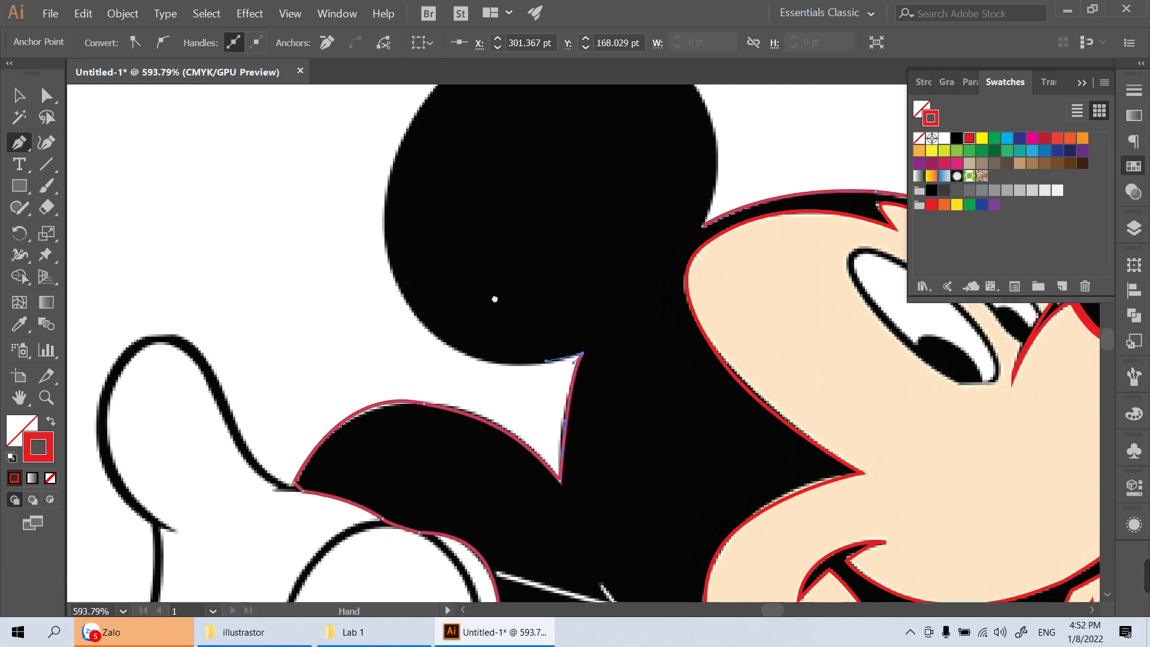
drag(495, 300, 448, 376)
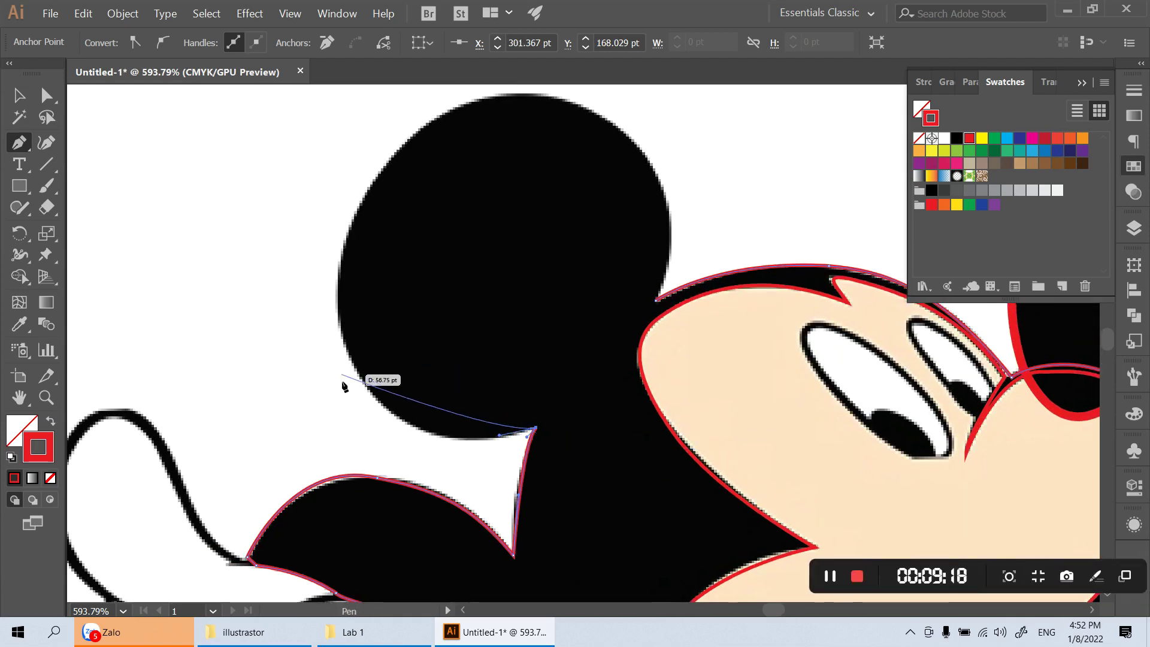
mouse_move(360, 380)
mouse_down()
mouse_move(334, 304)
mouse_move(424, 208)
mouse_move(290, 377)
mouse_move(330, 295)
mouse_move(312, 337)
mouse_up()
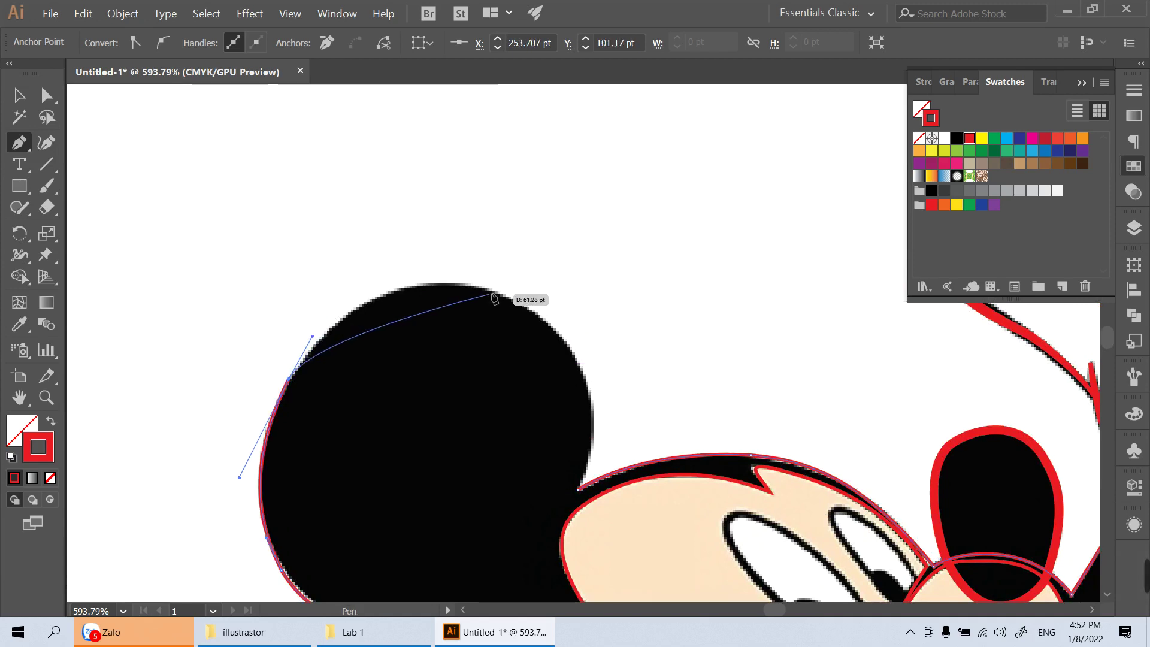
Wrap the outline over the left ear's top and down into the head notch, then zoom out
drag(493, 294, 527, 310)
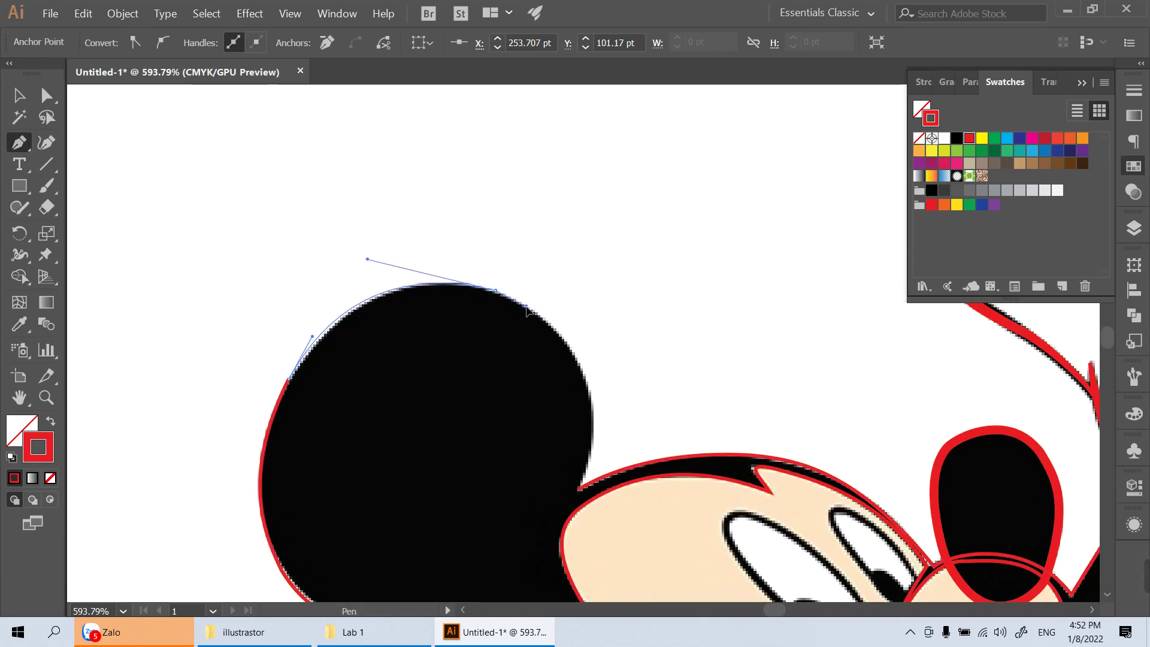
scroll(566, 324, down, 3)
drag(587, 293, 596, 371)
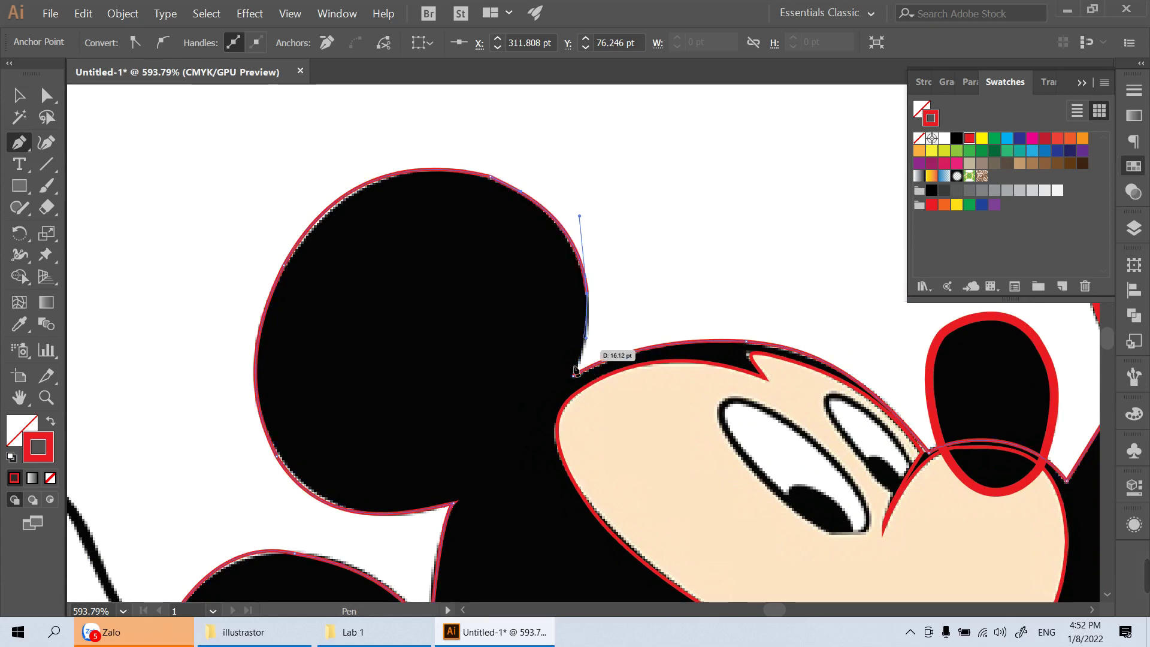
click(573, 376)
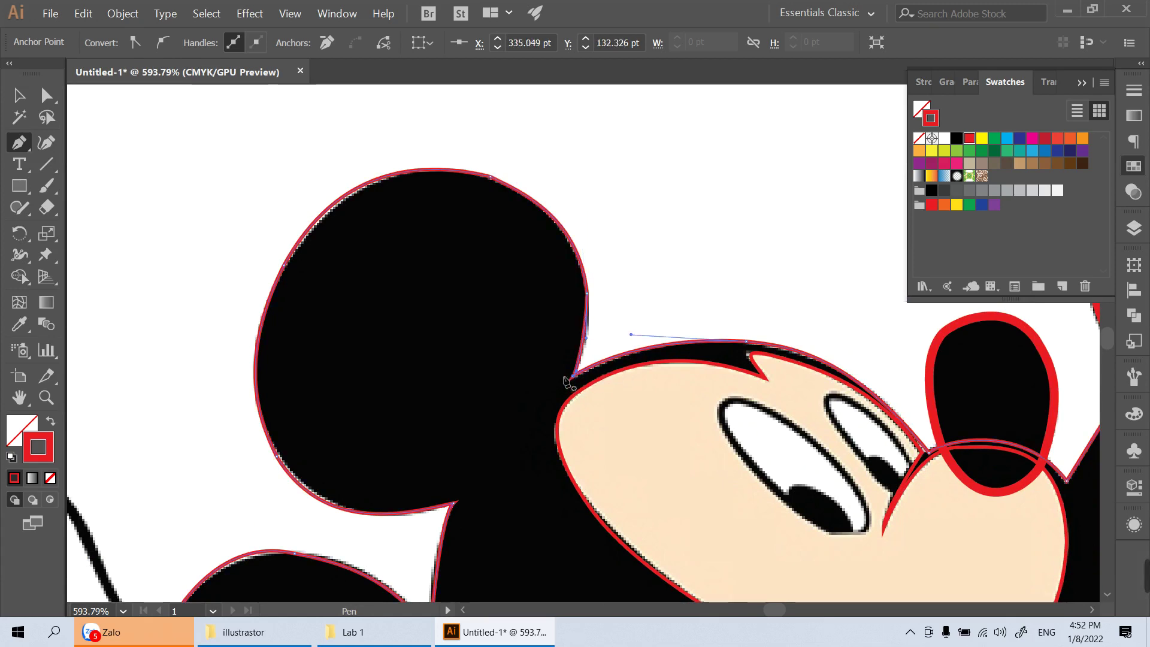
key(ctrl+minus)
key(ctrl+minus)
key(ctrl+minus)
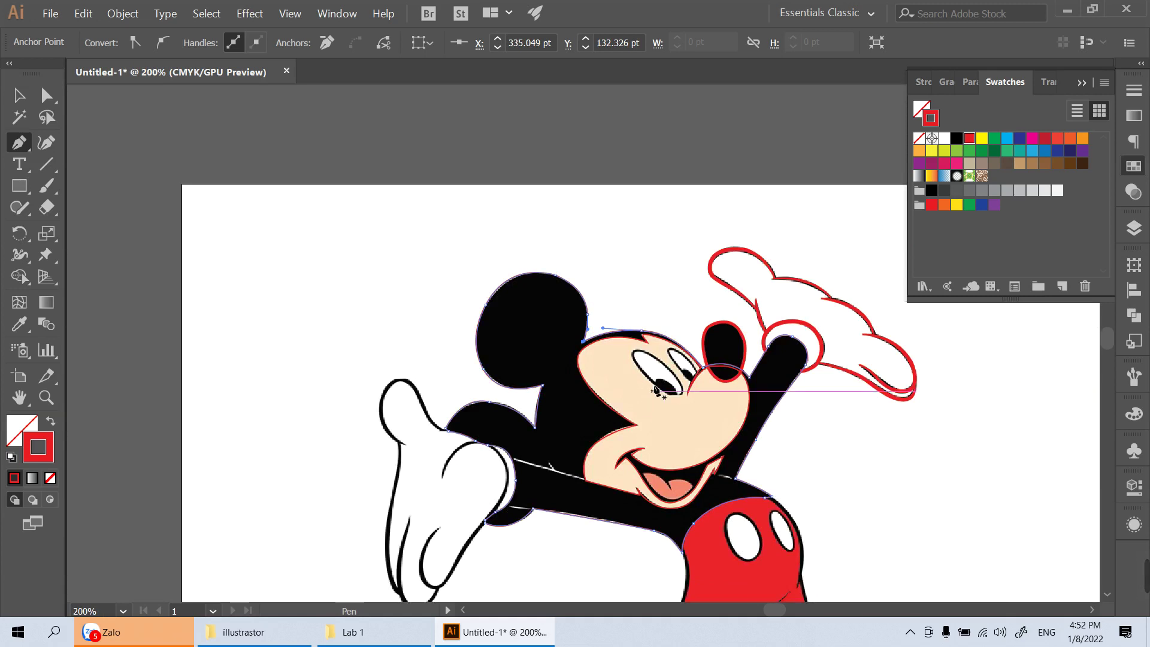
Zoom in on the eyes, draw and fit an ellipse over the left pupil, then delete it
key(z)
mouse_move(658, 391)
mouse_down()
mouse_move(670, 458)
mouse_move(563, 382)
mouse_up()
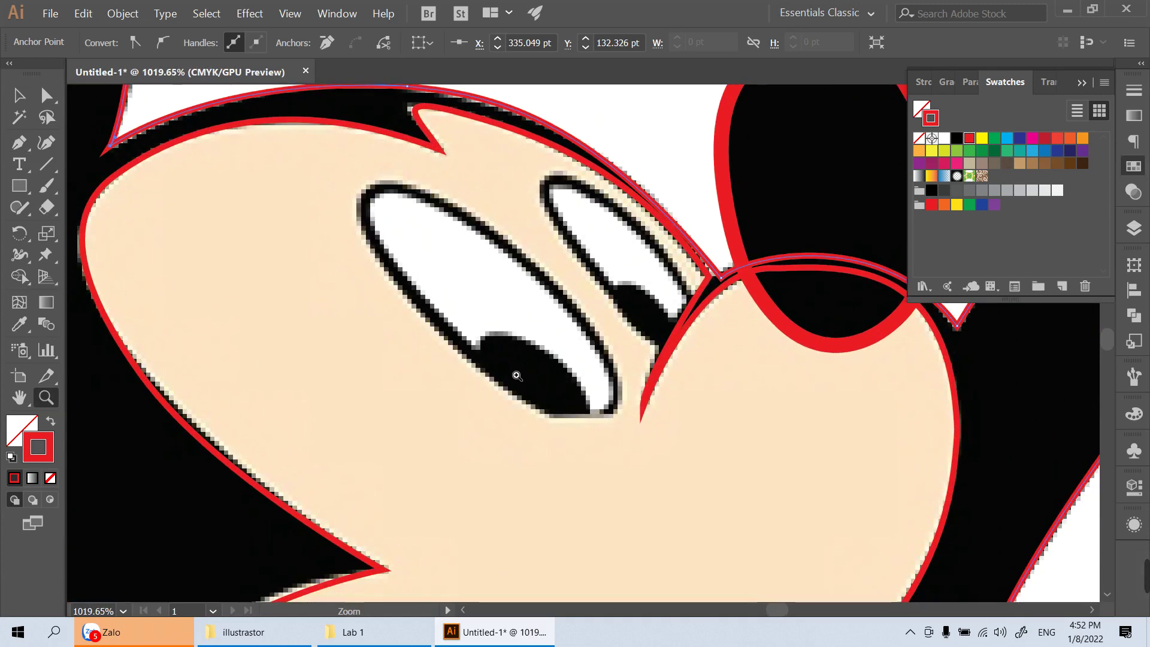
key(l)
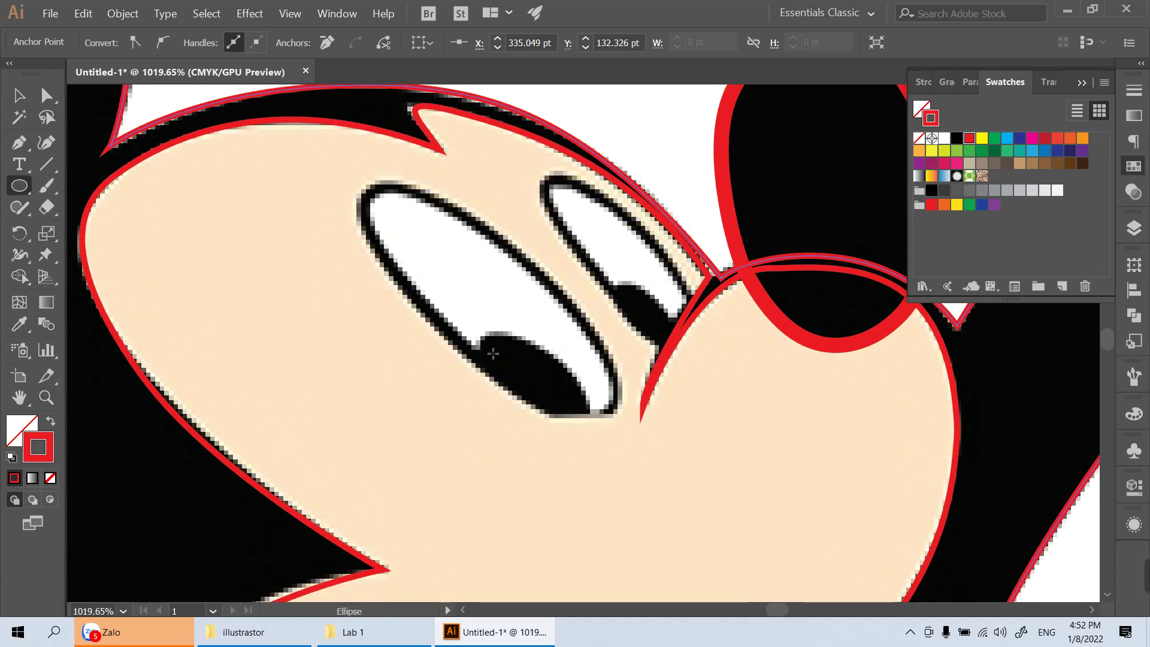
mouse_move(483, 345)
mouse_down()
mouse_move(587, 429)
mouse_move(578, 420)
mouse_up()
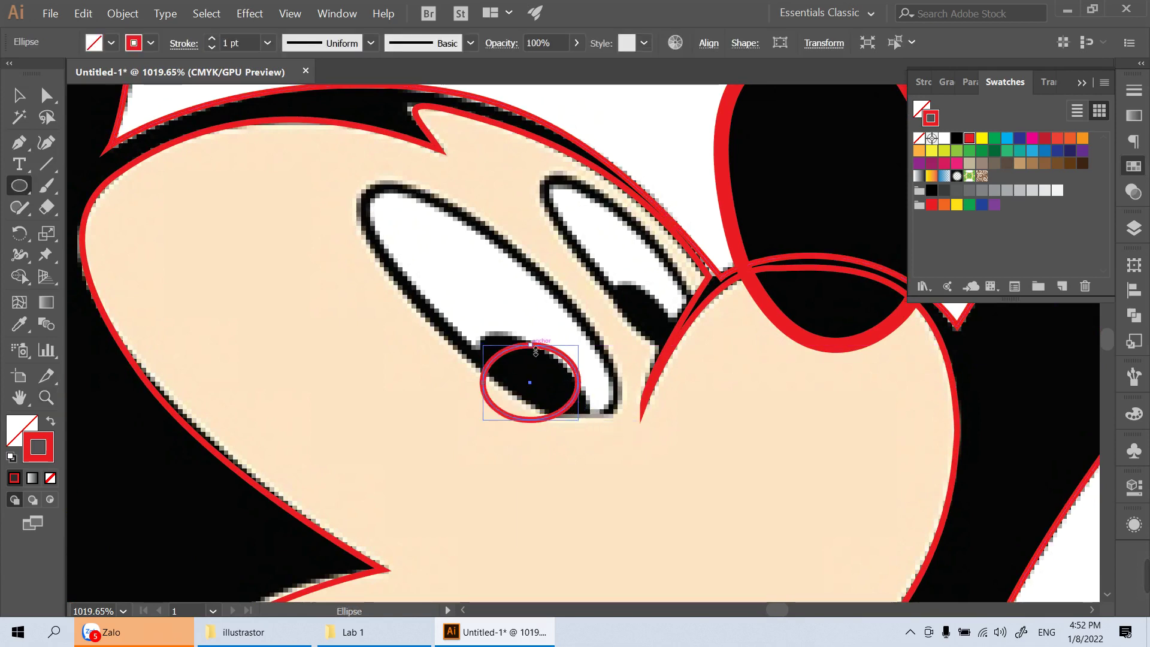
mouse_move(536, 352)
mouse_down()
mouse_move(535, 364)
mouse_move(595, 406)
mouse_move(574, 401)
mouse_up()
key(v)
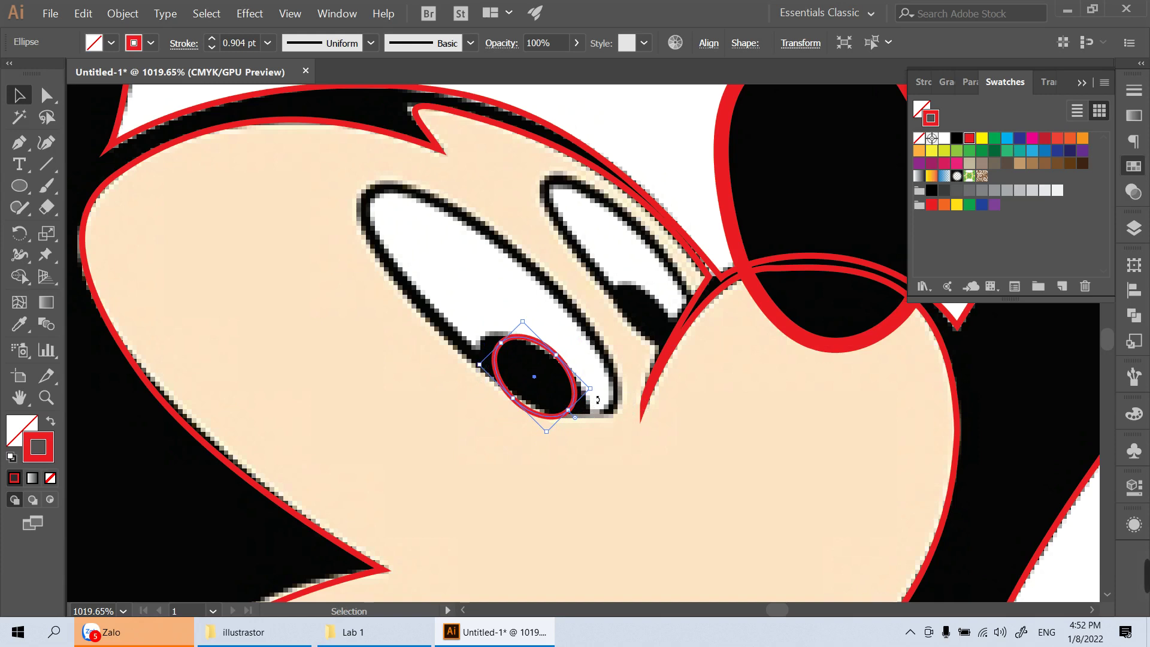
key(Delete)
Close a red pen outline around the left pupil and begin a new path up the eye's right side
key(p)
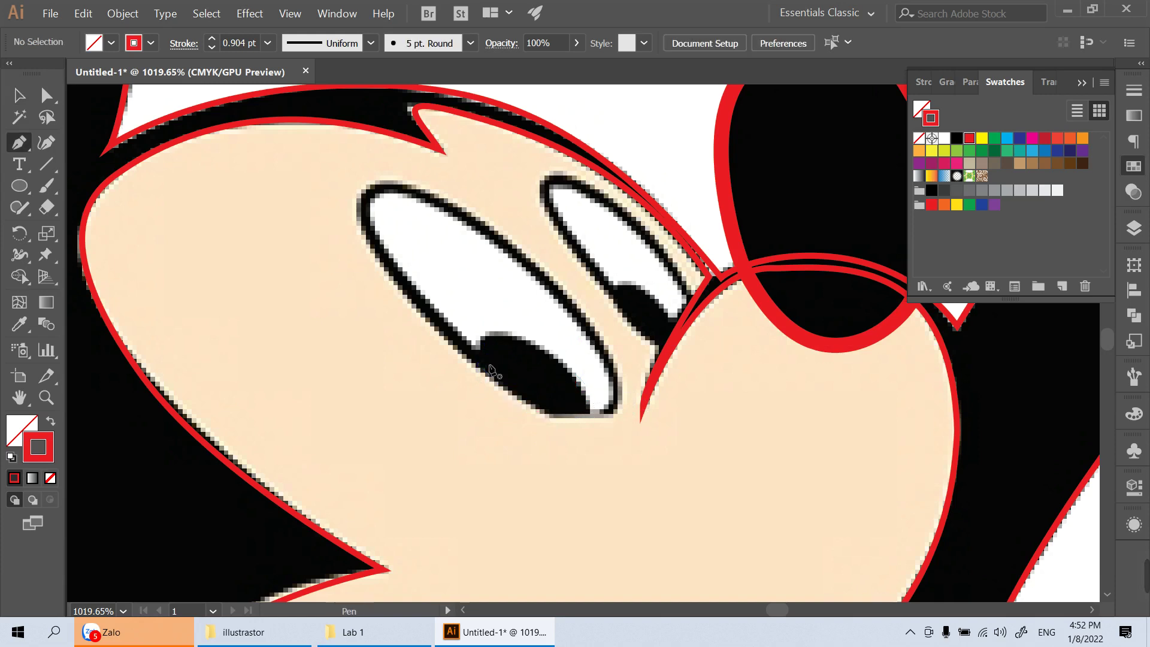
click(483, 368)
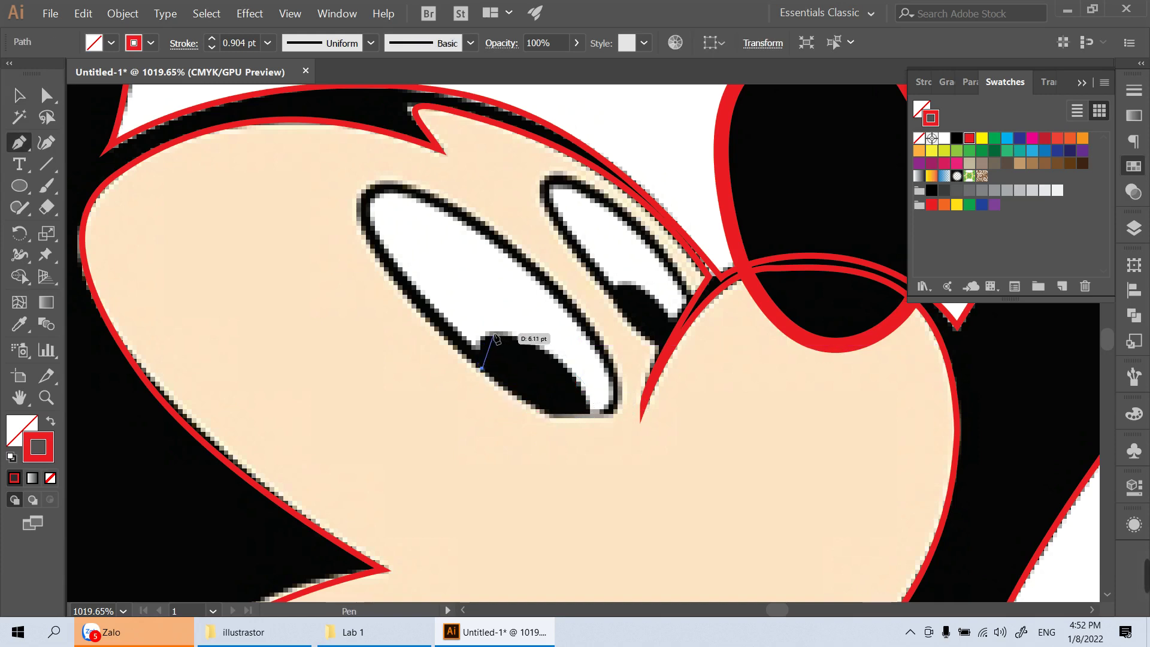
drag(493, 333, 519, 334)
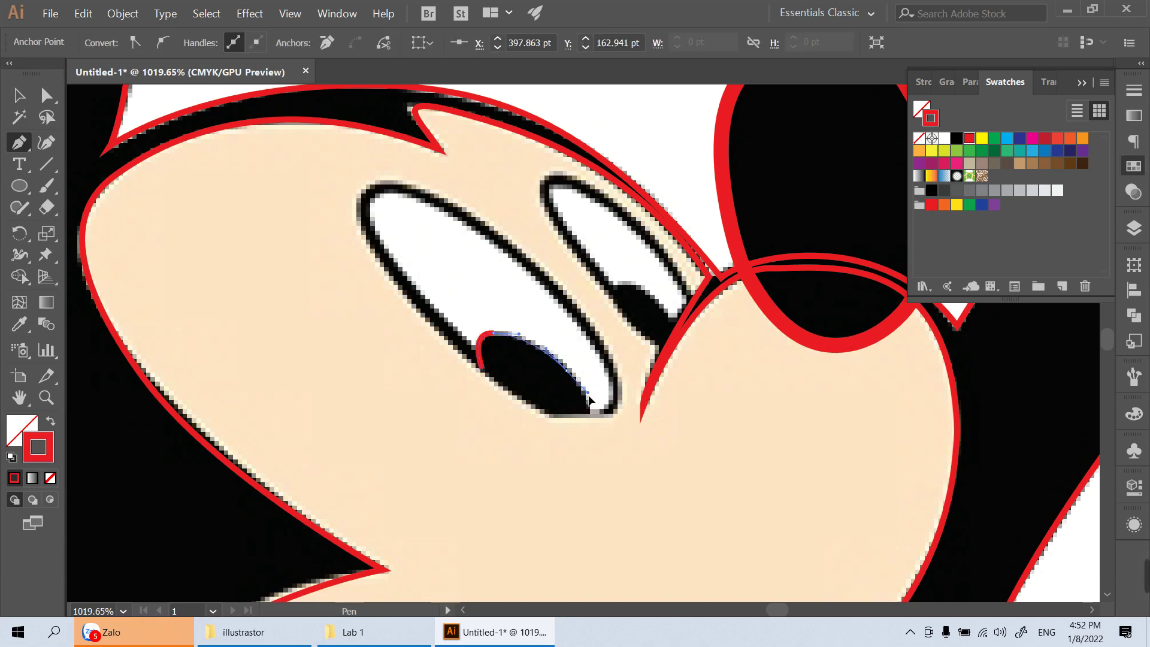
drag(589, 396, 592, 421)
click(589, 412)
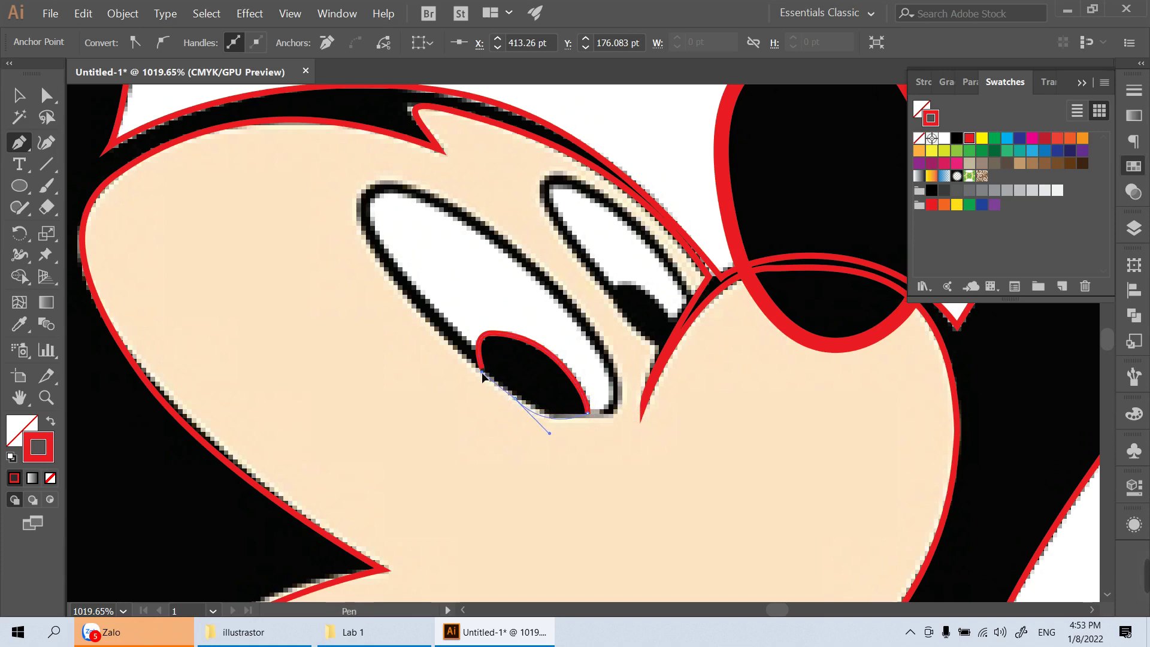
drag(483, 372, 486, 375)
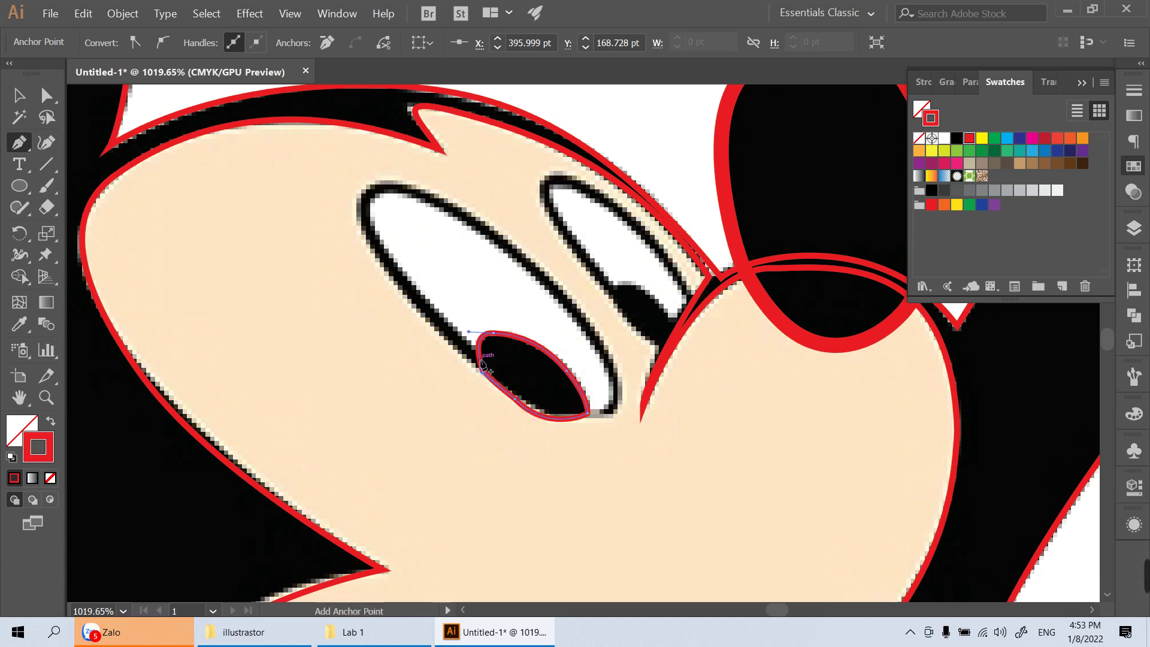
click(591, 416)
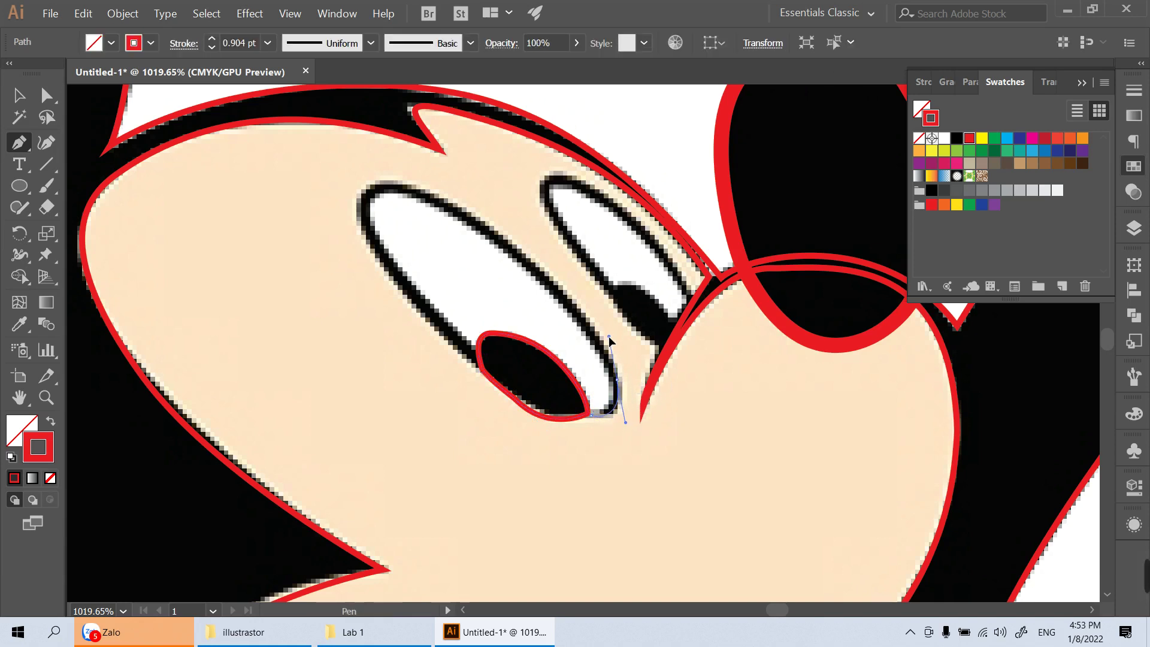
drag(612, 331, 608, 339)
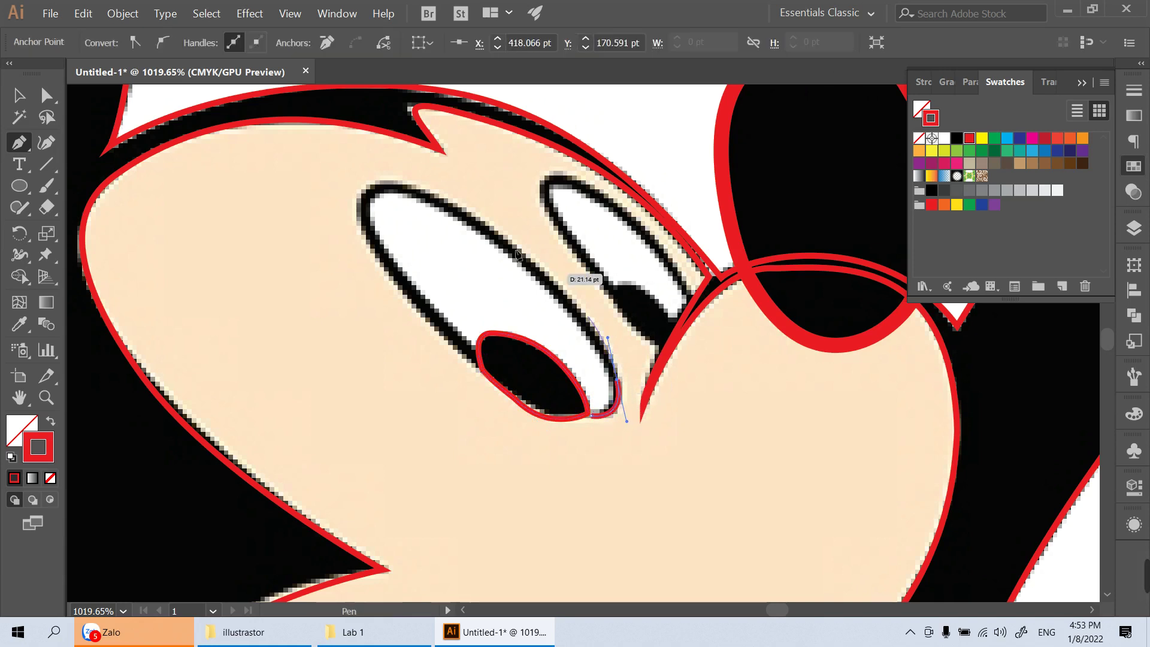
Trace the left eye's white over its top and down its left side, closing along the bottom
click(439, 193)
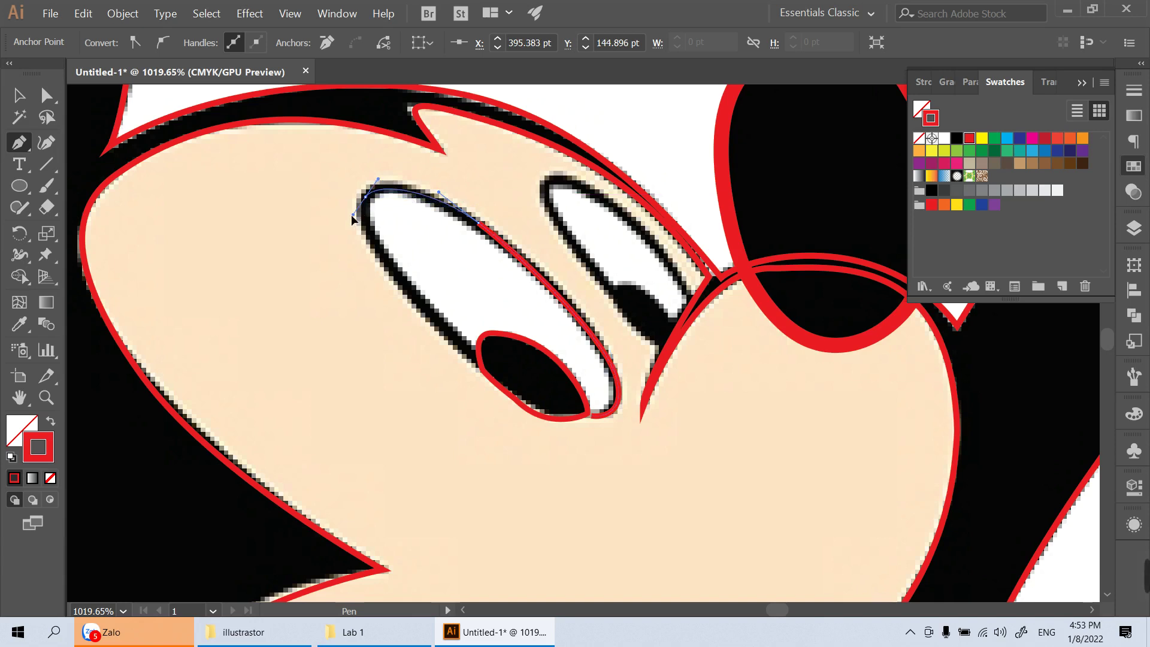
drag(366, 195, 350, 216)
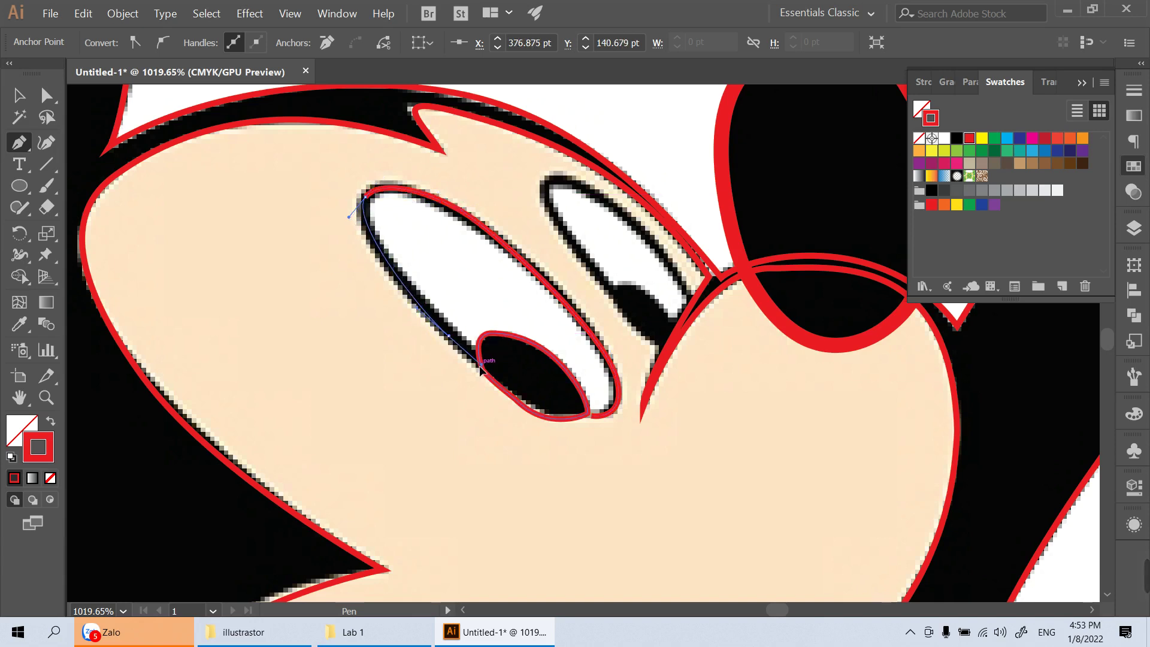
drag(482, 368, 490, 376)
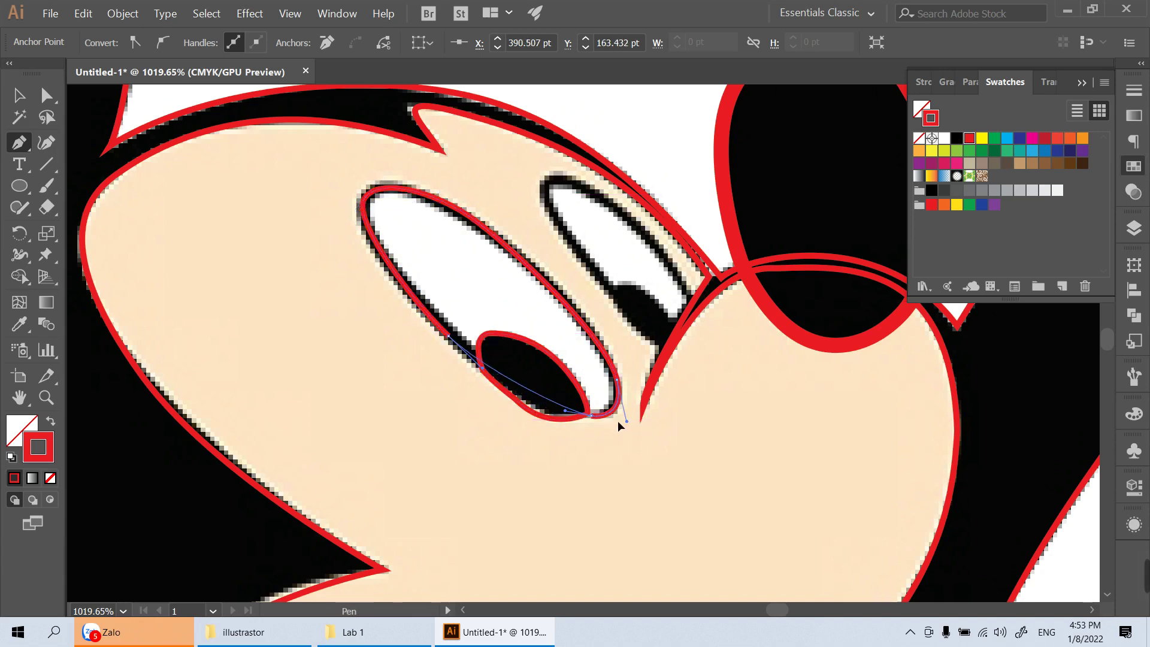
drag(619, 425, 578, 507)
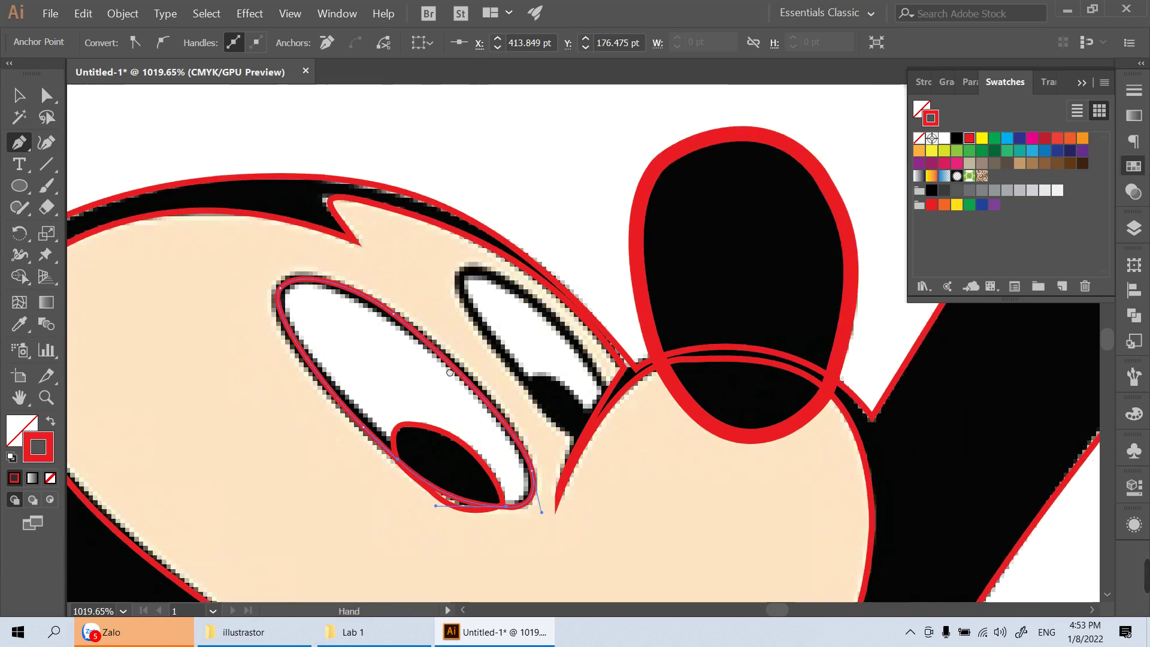
drag(450, 372, 396, 395)
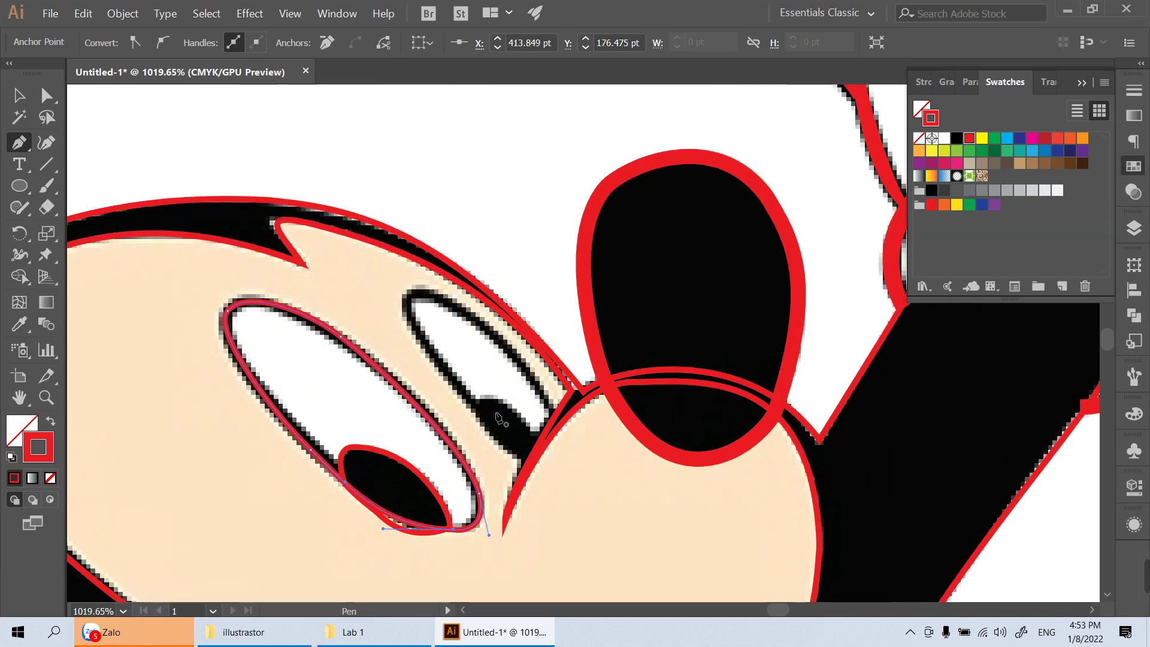
Trace a closed red outline around the white of the right eye
click(531, 466)
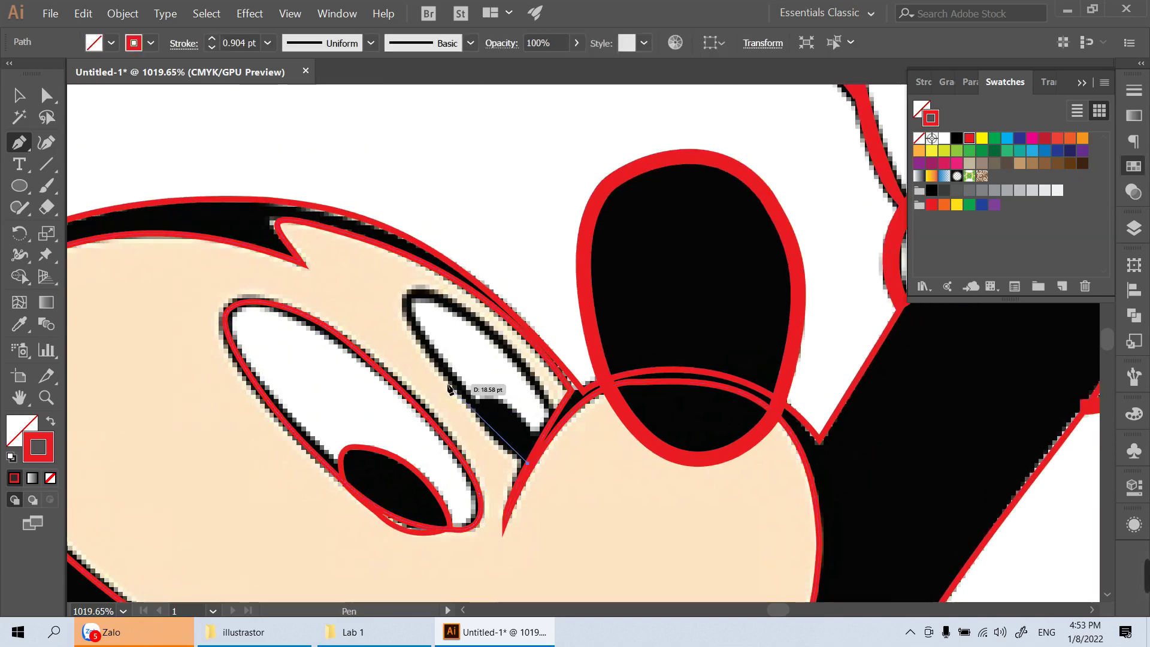
click(433, 347)
drag(410, 309, 411, 278)
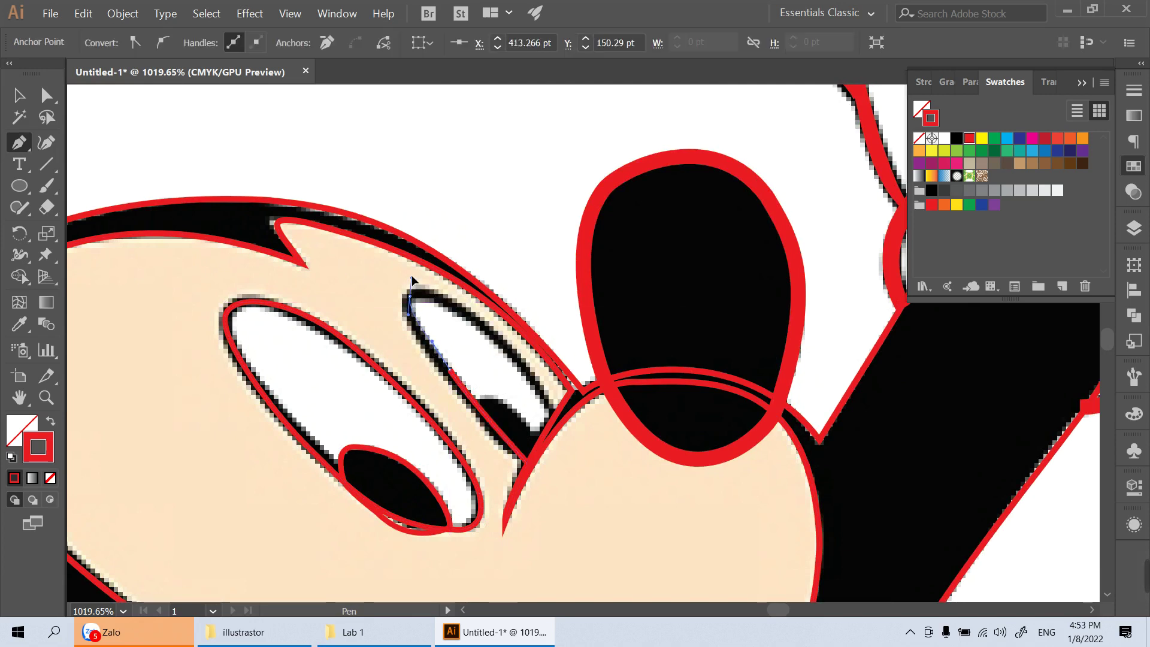
click(478, 323)
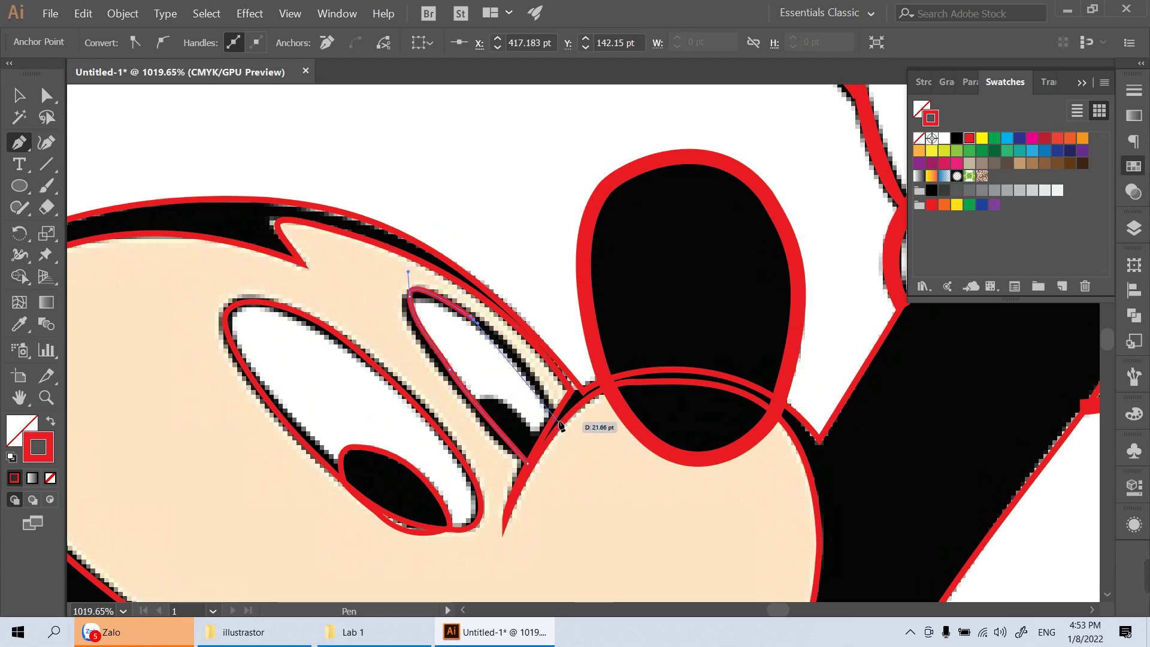
drag(554, 417, 560, 443)
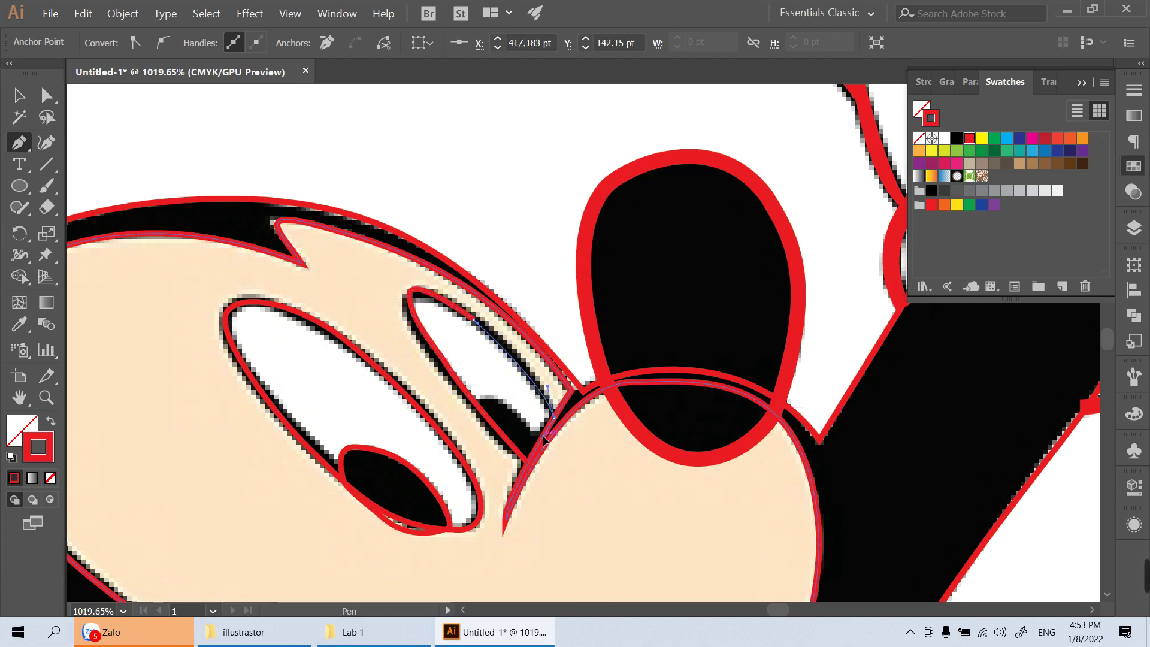
click(527, 463)
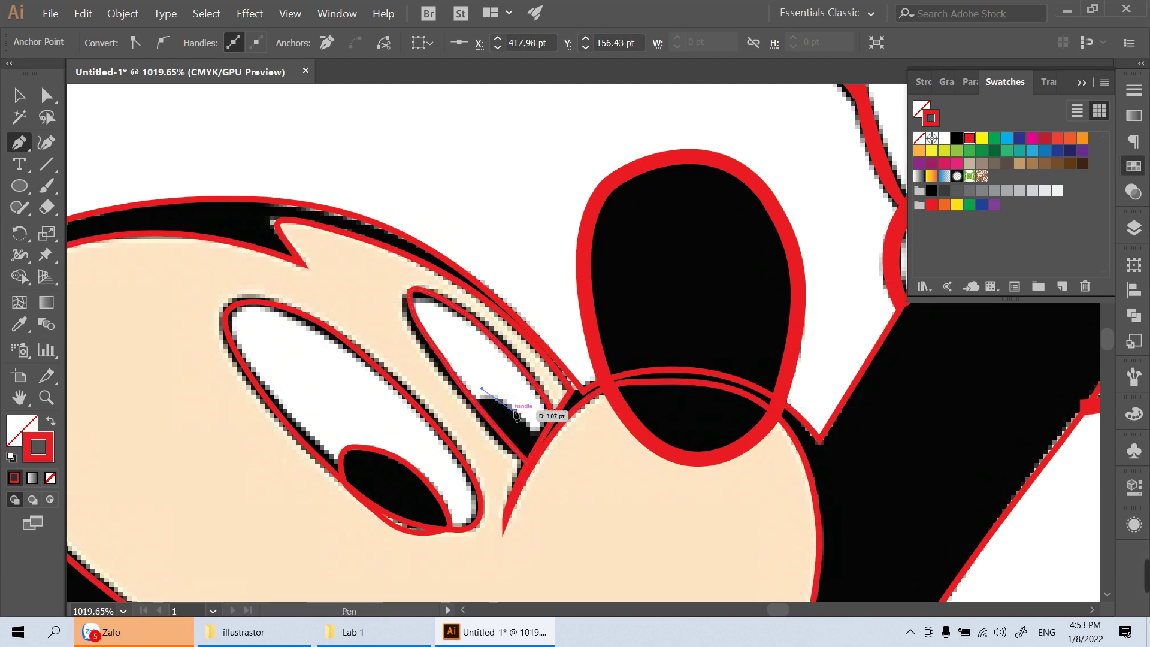
Outline the right eye's small pupil, then zoom out to the whole cartoon
mouse_move(516, 415)
mouse_down()
mouse_move(541, 444)
mouse_move(528, 467)
mouse_up()
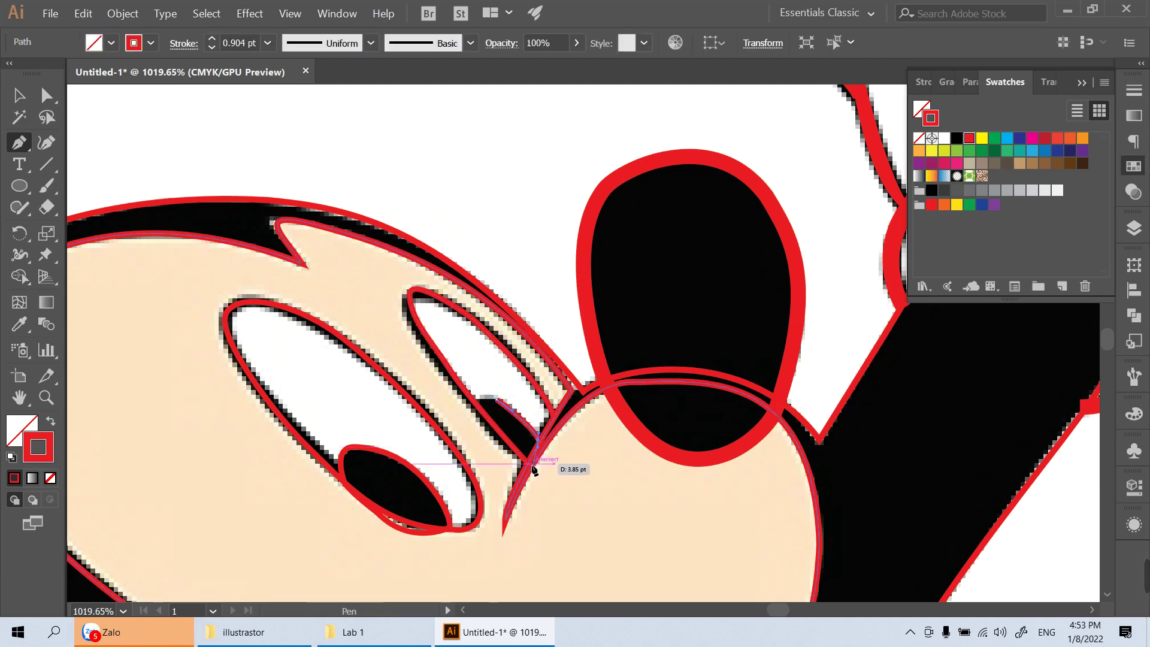
click(479, 407)
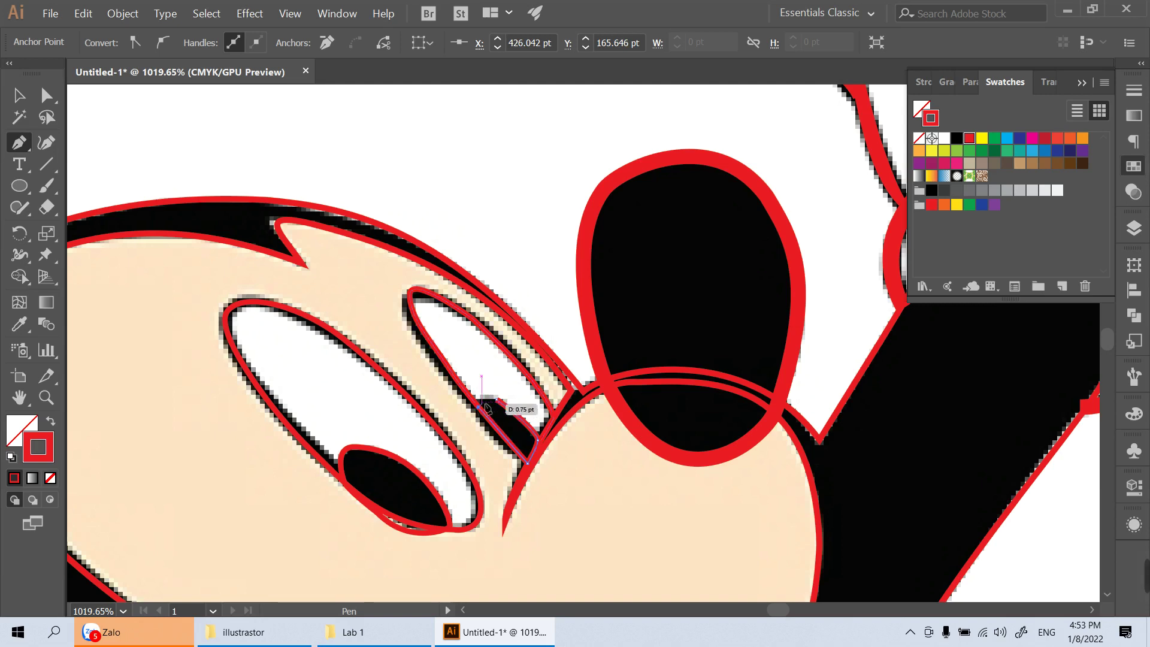
click(517, 420)
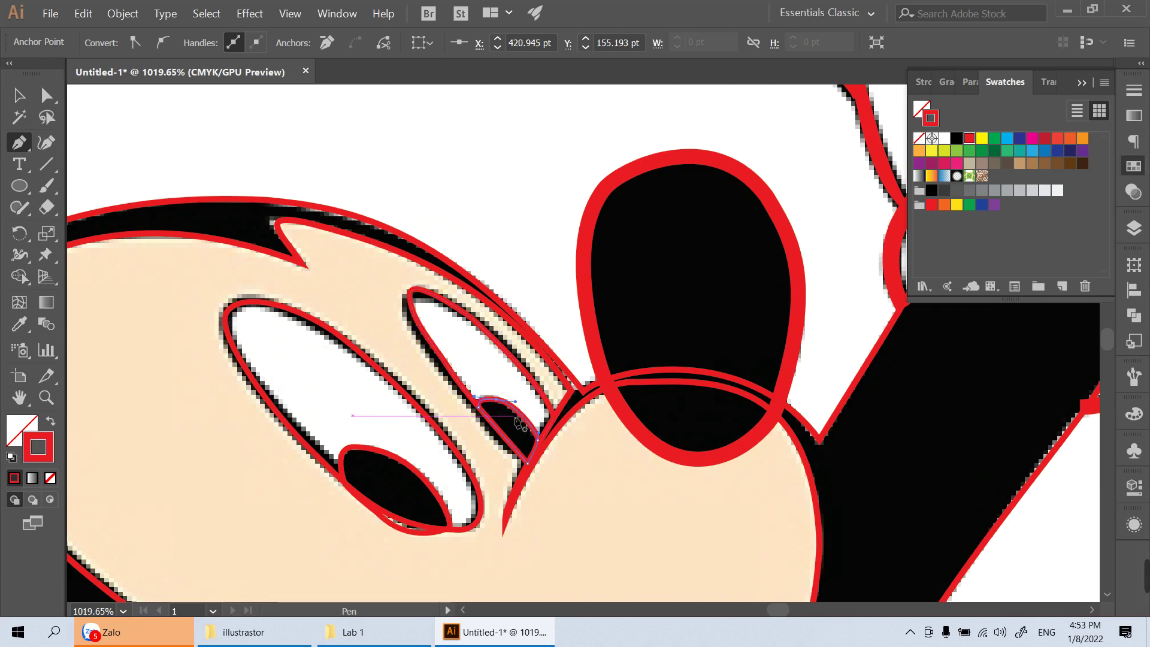
key(ctrl+minus)
key(ctrl+minus)
key(ctrl+minus)
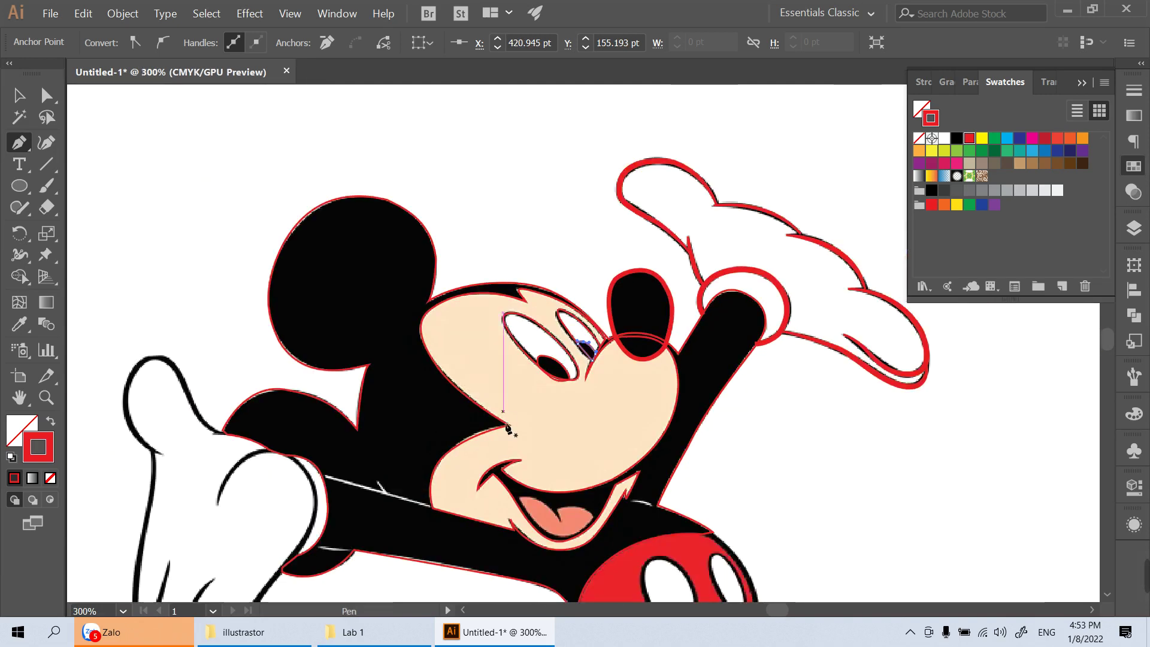
Zoom in closely on the mouth and tongue
key(z)
mouse_move(599, 456)
mouse_down()
mouse_move(665, 445)
mouse_move(623, 418)
mouse_up()
drag(539, 418, 577, 450)
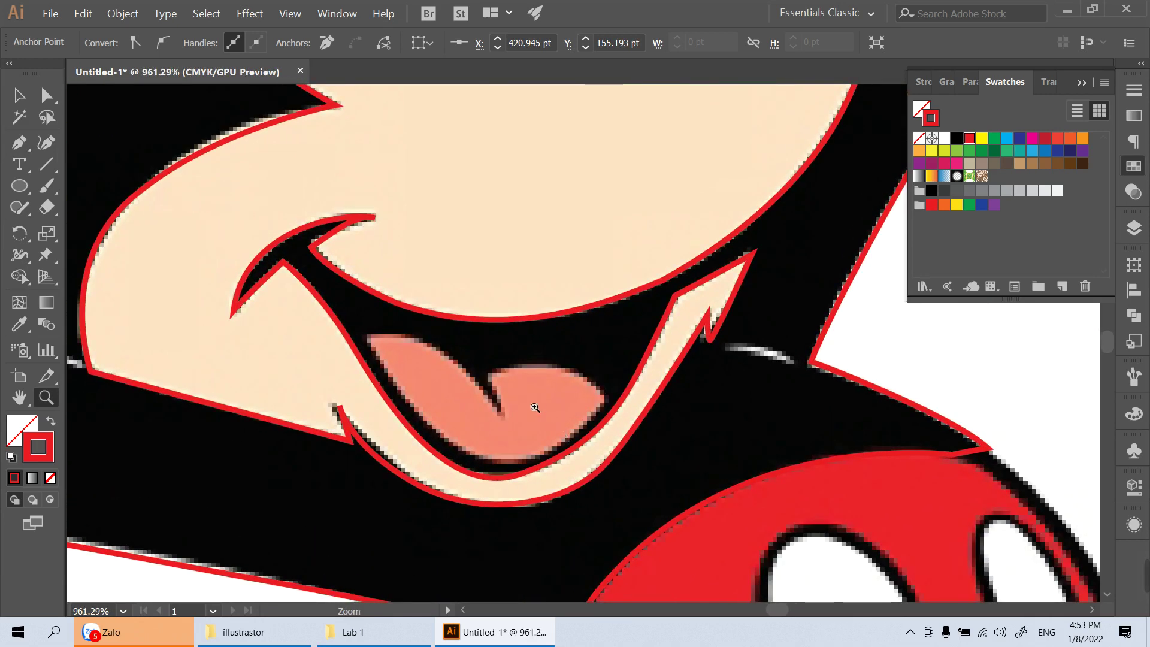
Start the tongue outline at its notch, around the right tip and along its bottom edge
key(p)
click(491, 372)
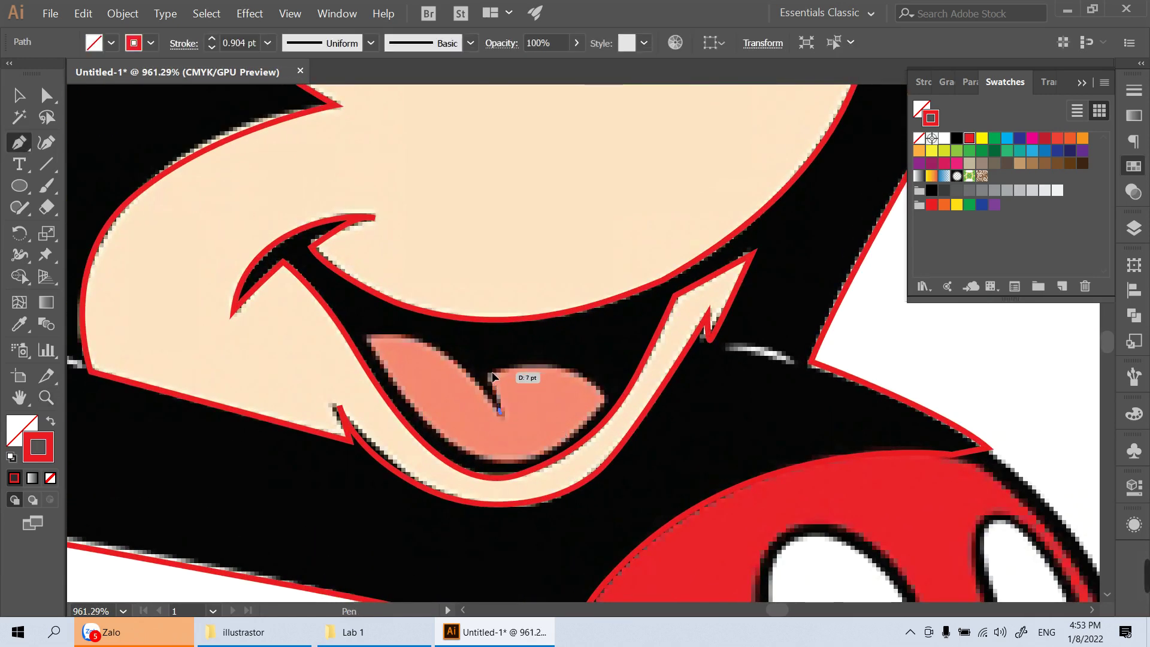
click(602, 399)
key(ctrl+z)
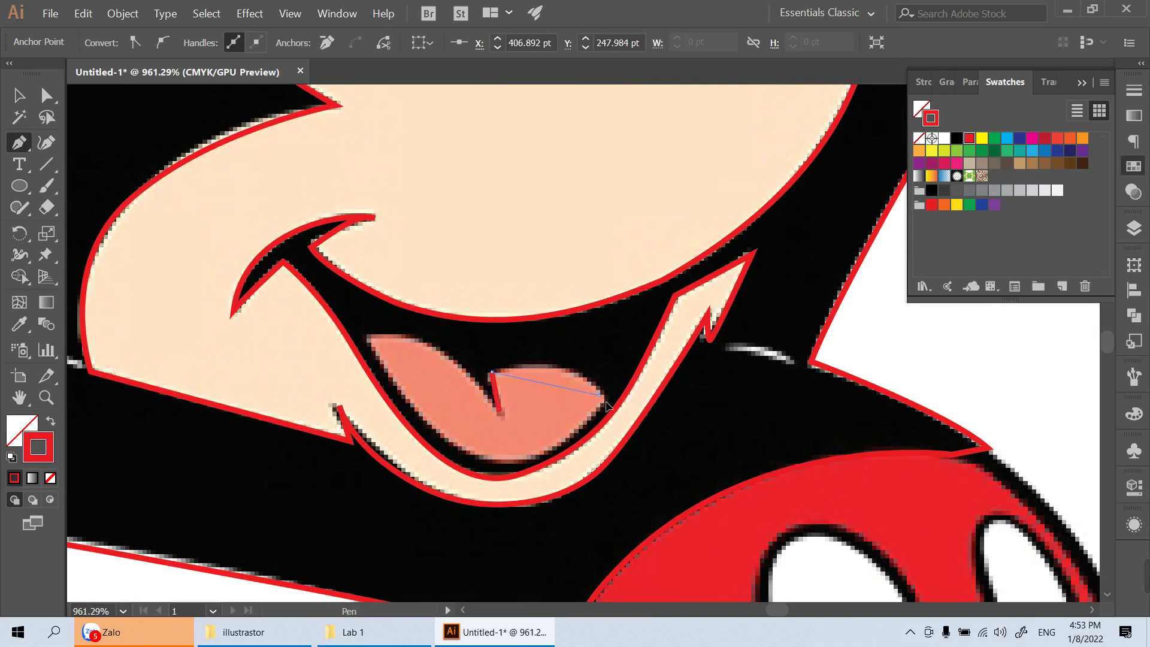
click(600, 397)
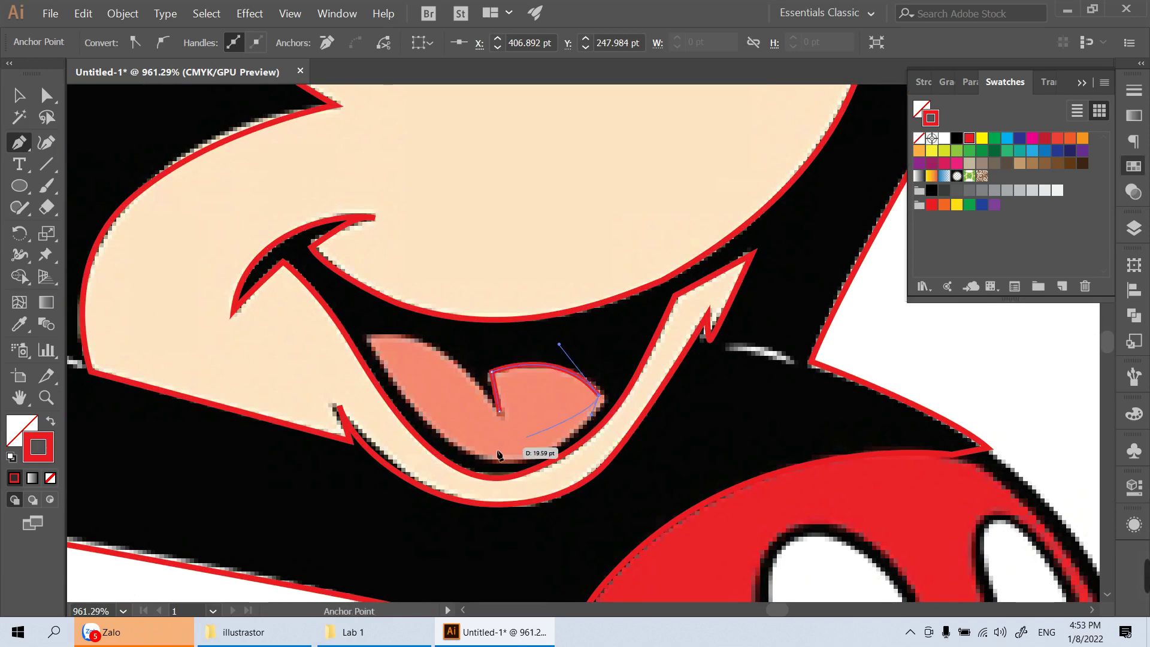
click(464, 455)
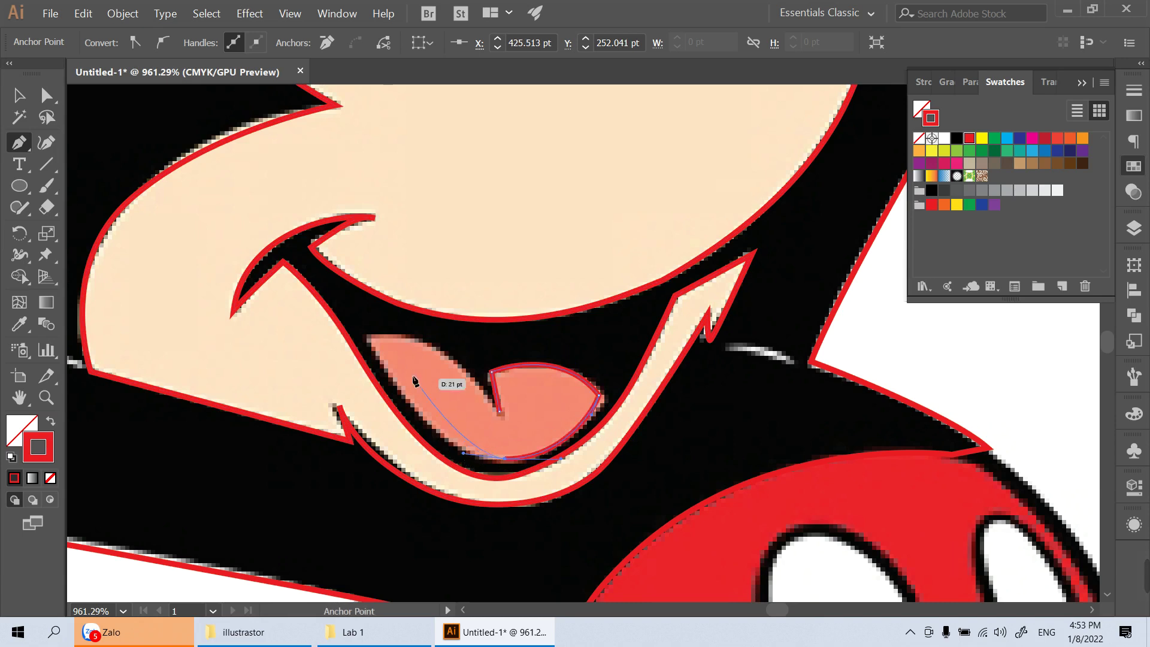
Place the final anchors on the tongue's red outline and zoom out
click(361, 333)
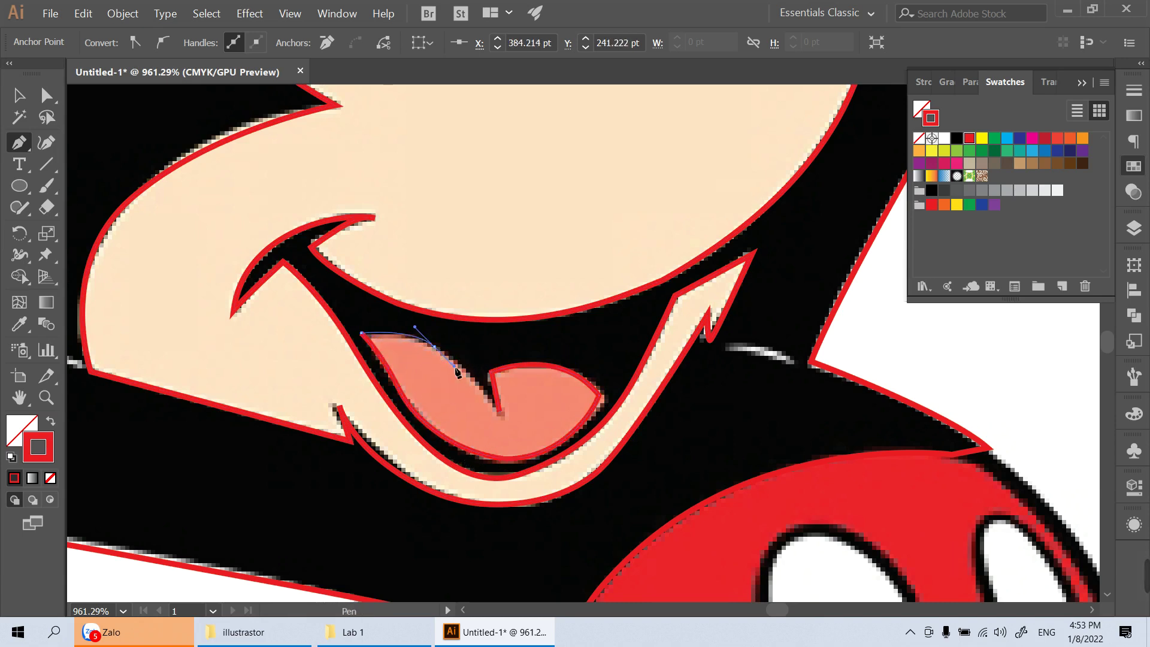
click(501, 412)
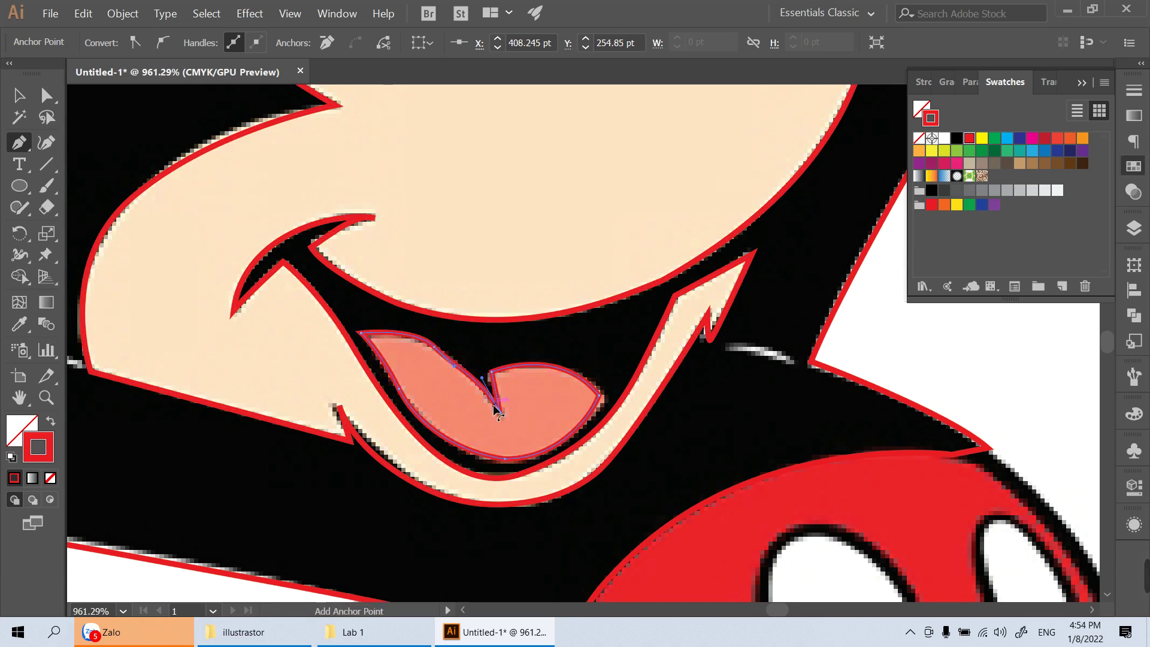
key(ctrl+minus)
key(ctrl+minus)
key(ctrl+minus)
key(ctrl+minus)
key(ctrl+minus)
key(z)
Zoom in on the left white button of the red shorts, ready to trace with the Pen
click(870, 506)
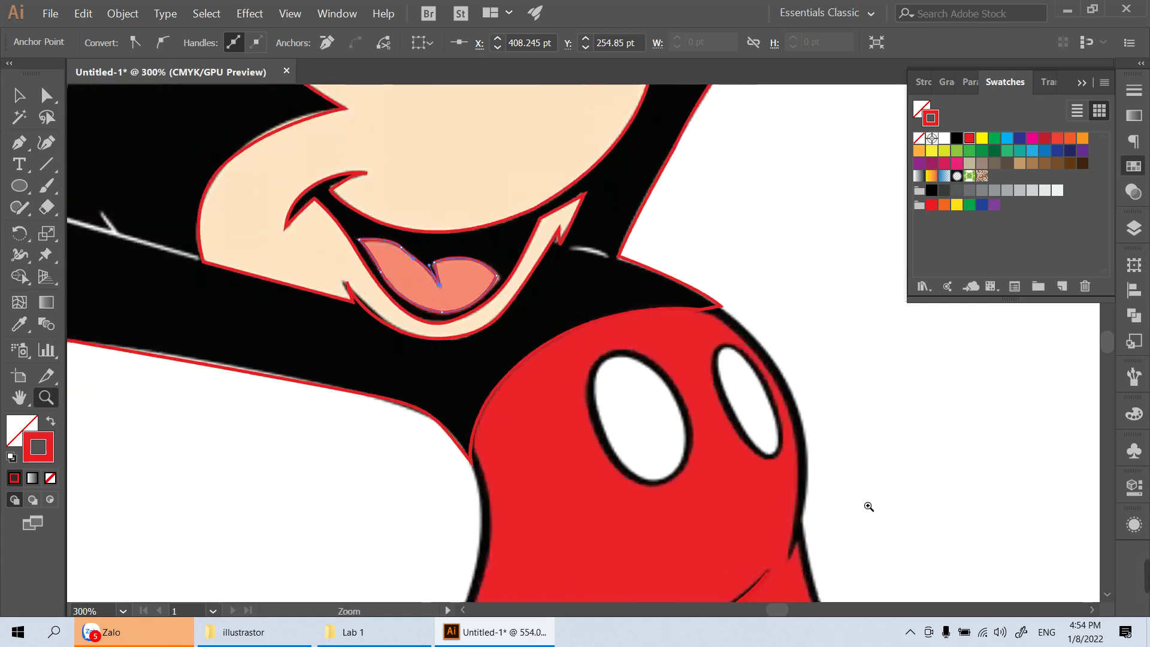
click(770, 475)
click(522, 334)
click(552, 378)
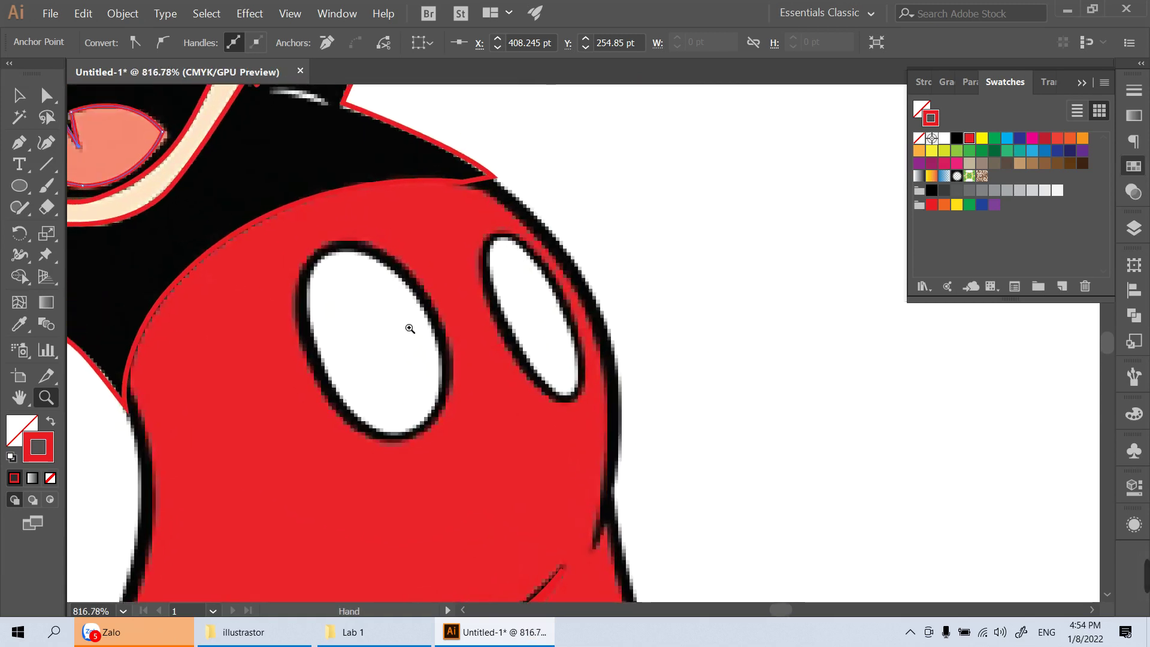
click(410, 329)
key(p)
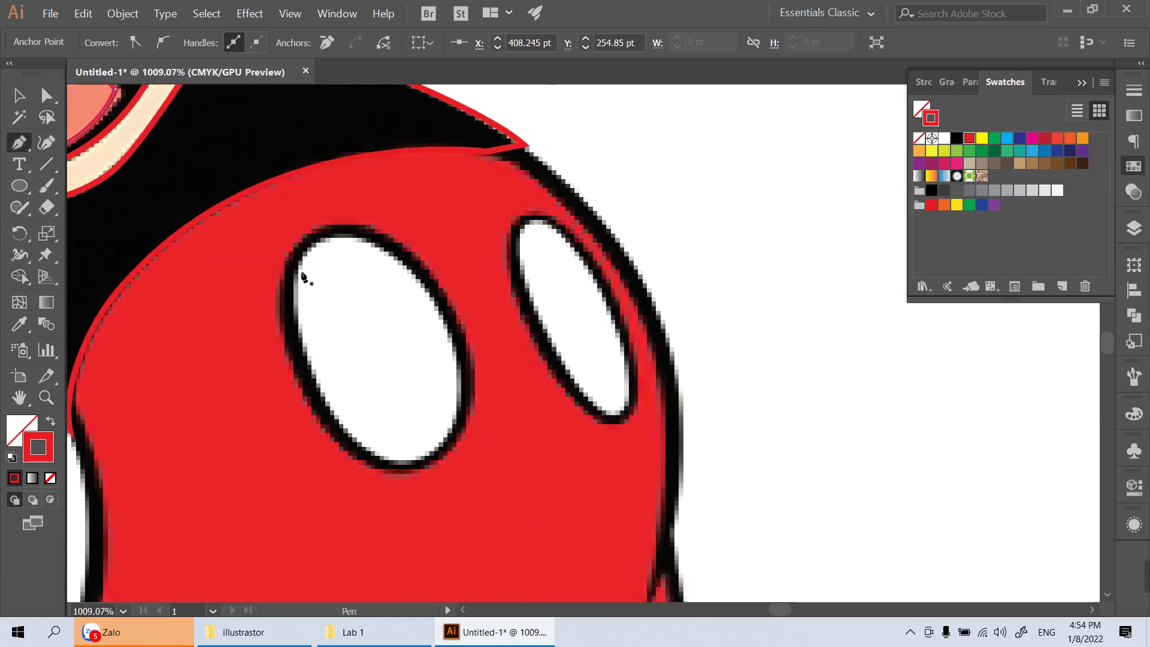
Pen-trace a closed oval path around the left shorts button
click(317, 411)
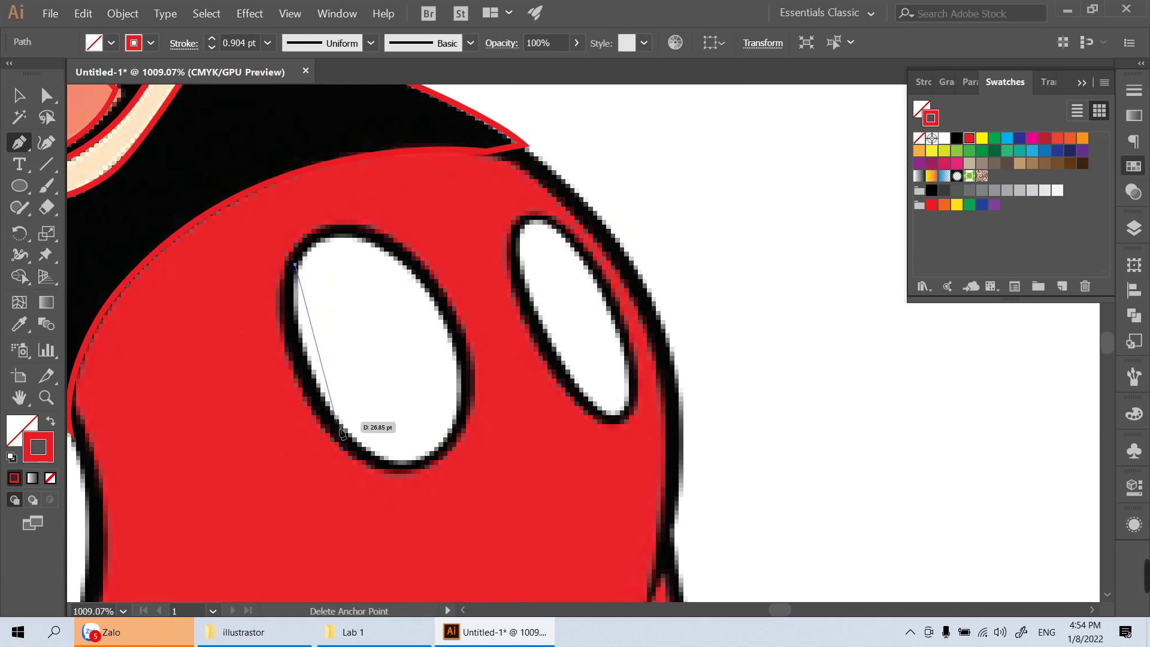
click(345, 438)
click(372, 464)
drag(412, 513, 413, 515)
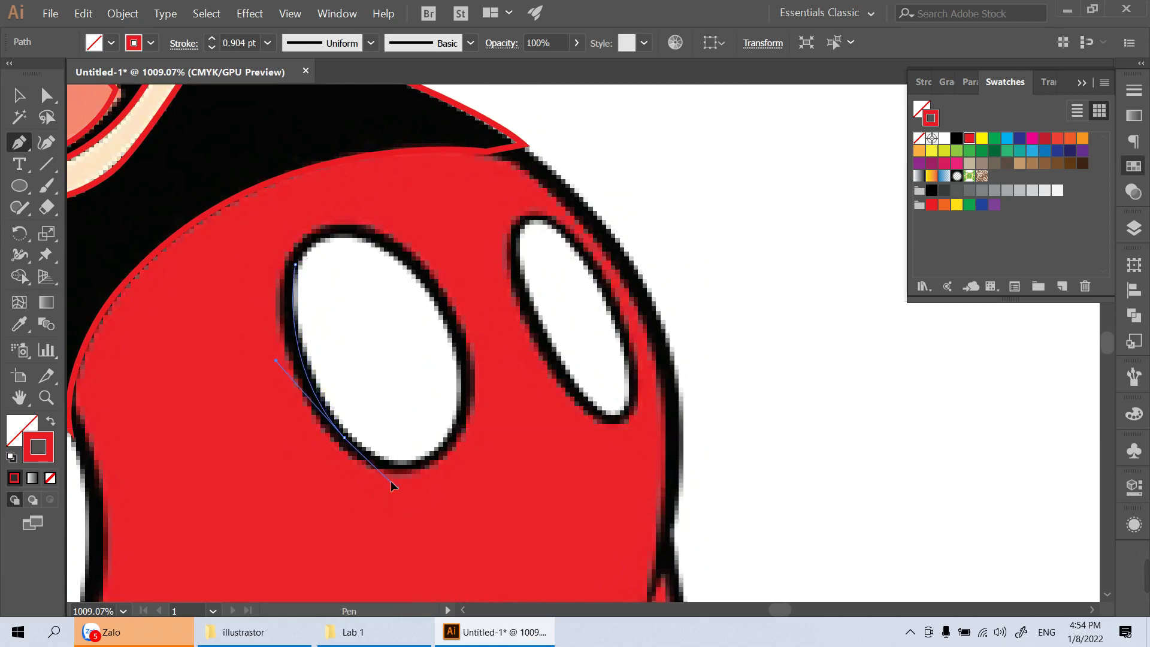
click(372, 464)
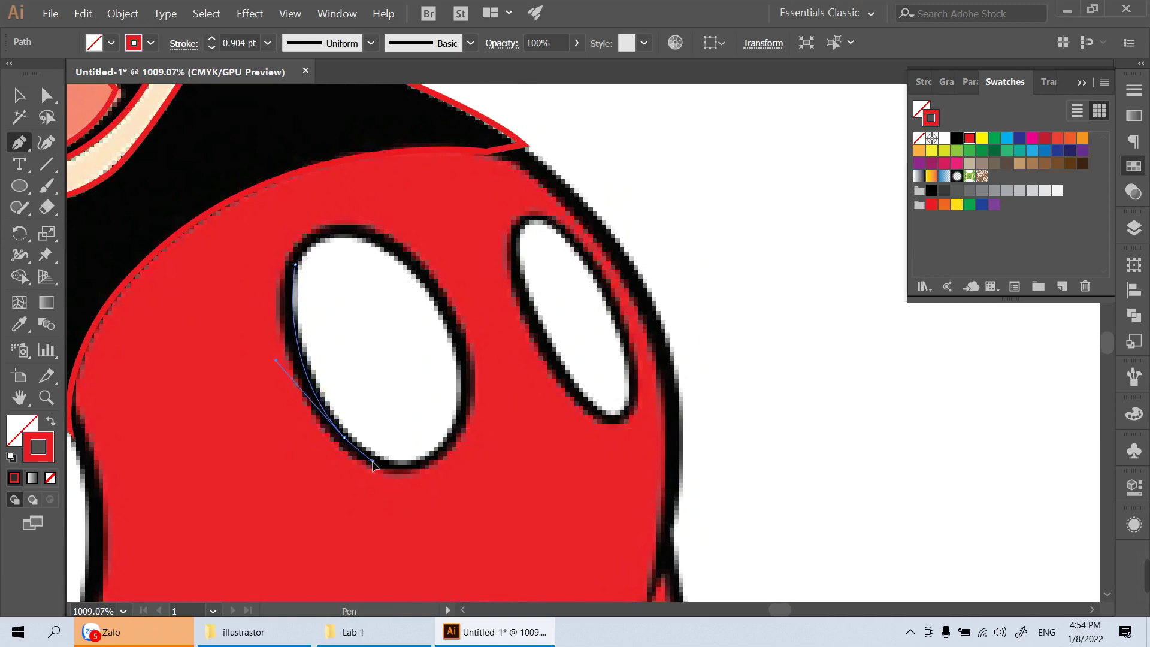
click(448, 444)
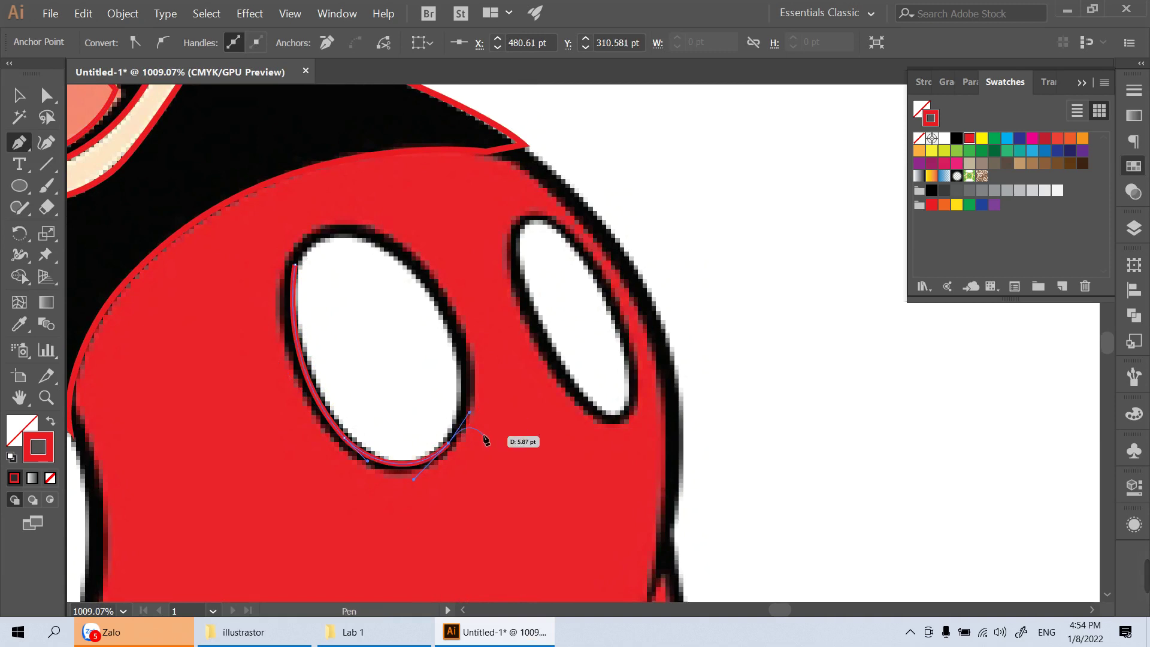
drag(444, 298, 421, 254)
drag(294, 266, 275, 356)
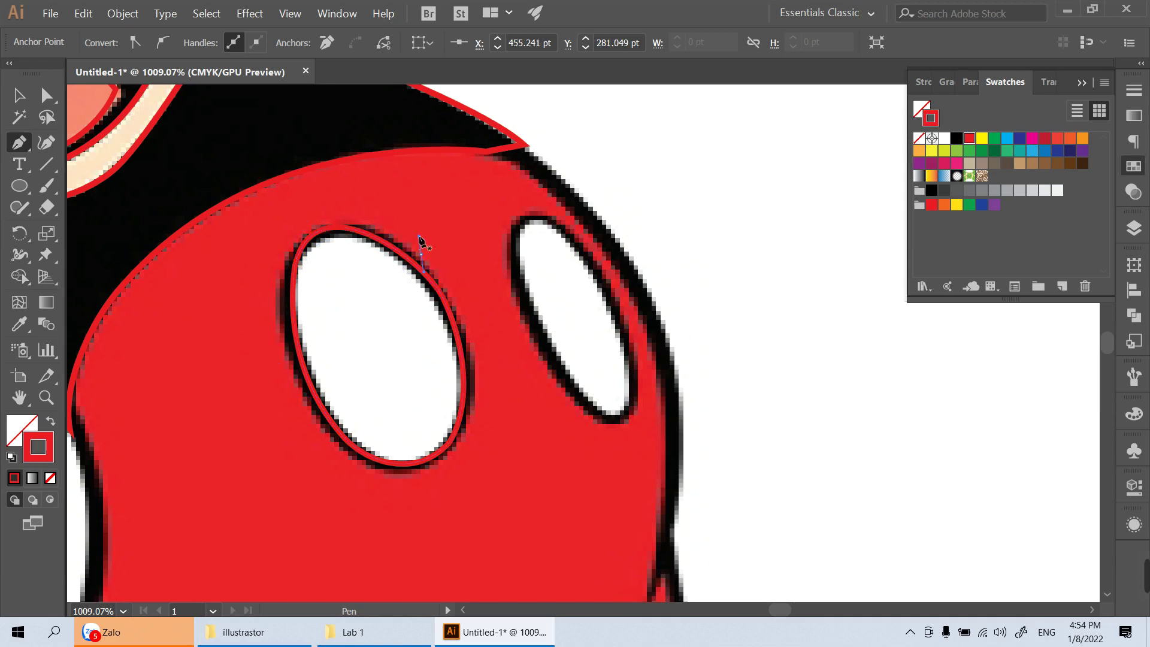
Undo the stray anchor and reshape the outline's top curves to fit the button
drag(422, 256, 421, 262)
key(ctrl+z)
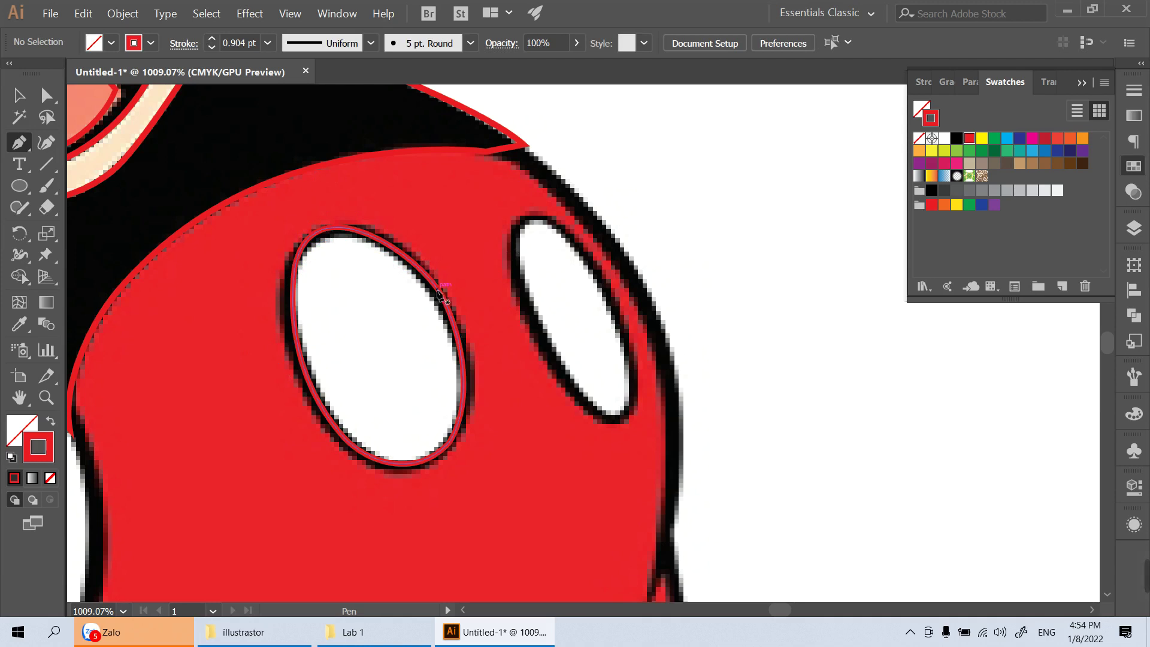
ctrl+click(441, 294)
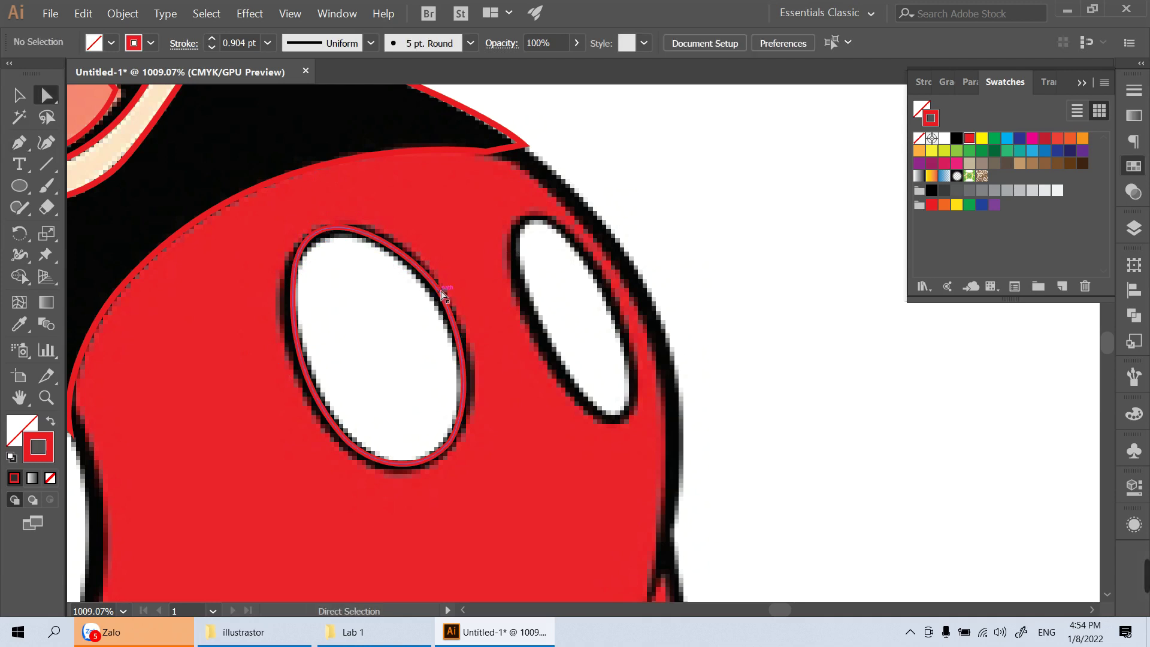
click(444, 299)
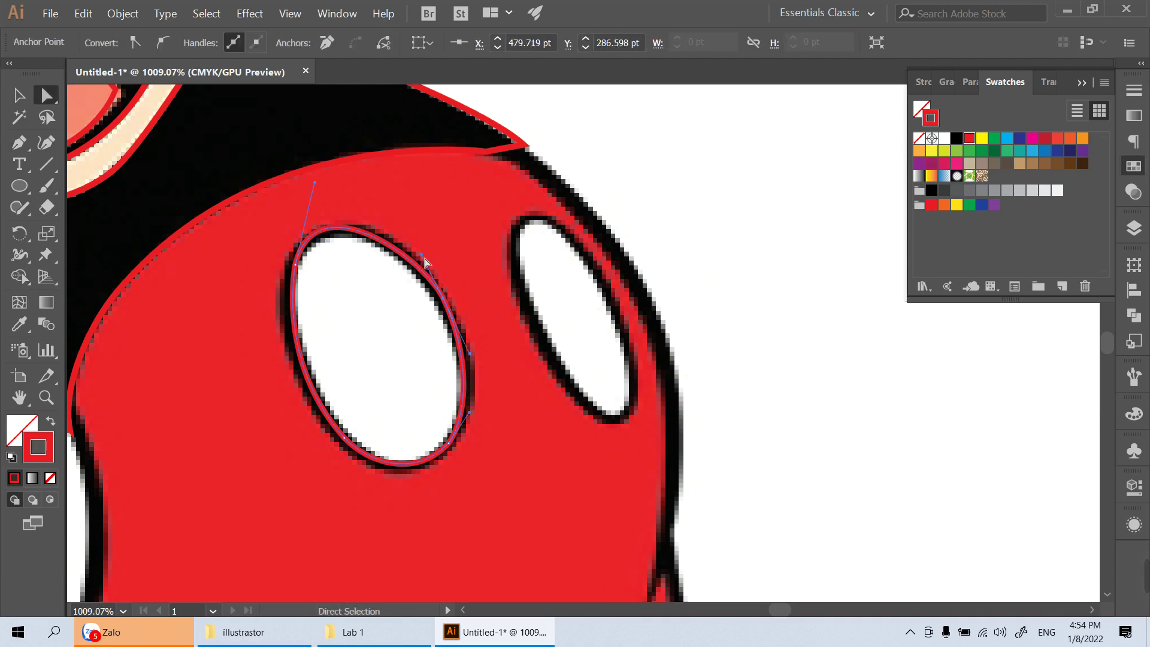
drag(424, 257, 426, 241)
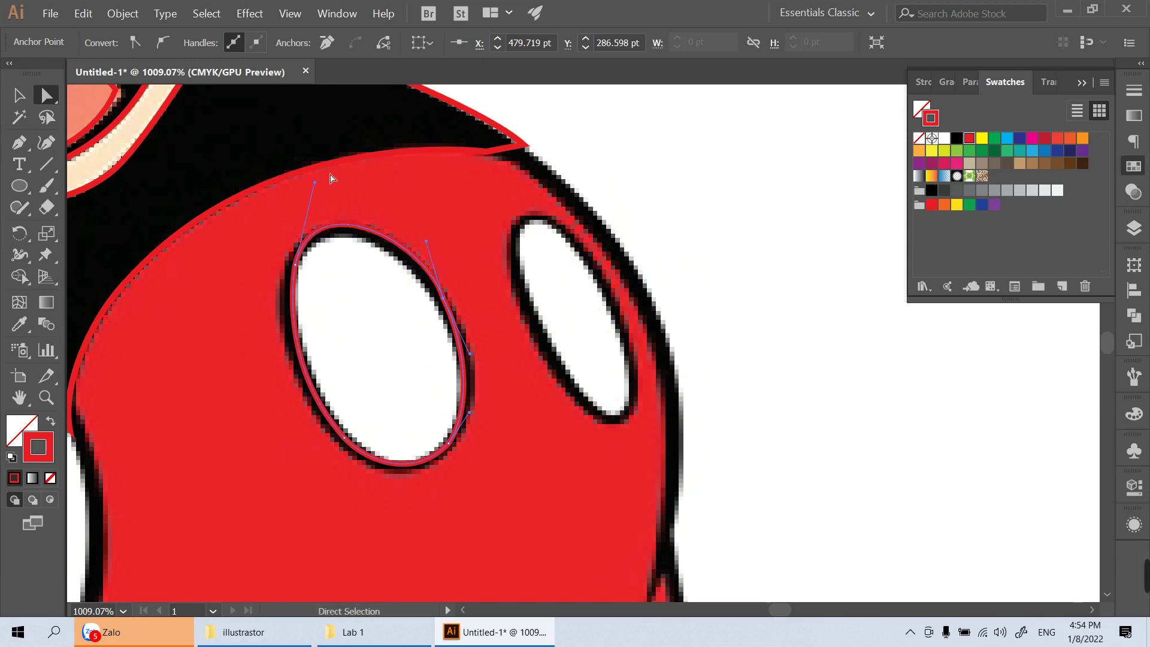
drag(316, 185, 319, 193)
Trace a closed outline around the right shorts button, then zoom out and pan to the glove
key(p)
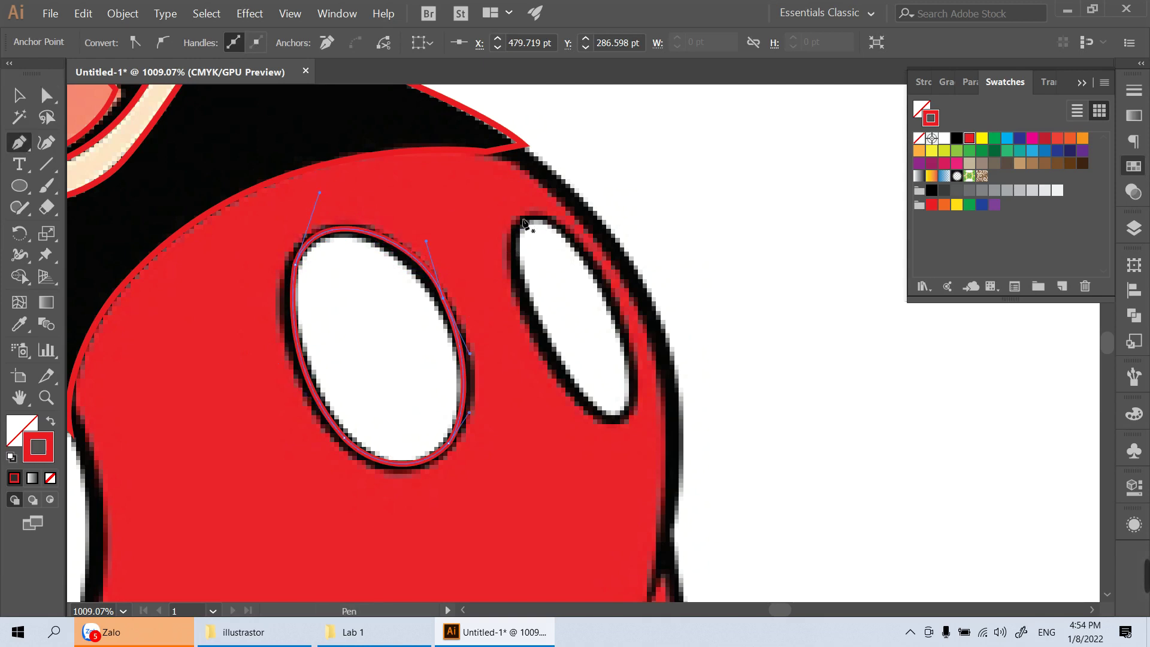
click(522, 220)
drag(532, 312, 571, 384)
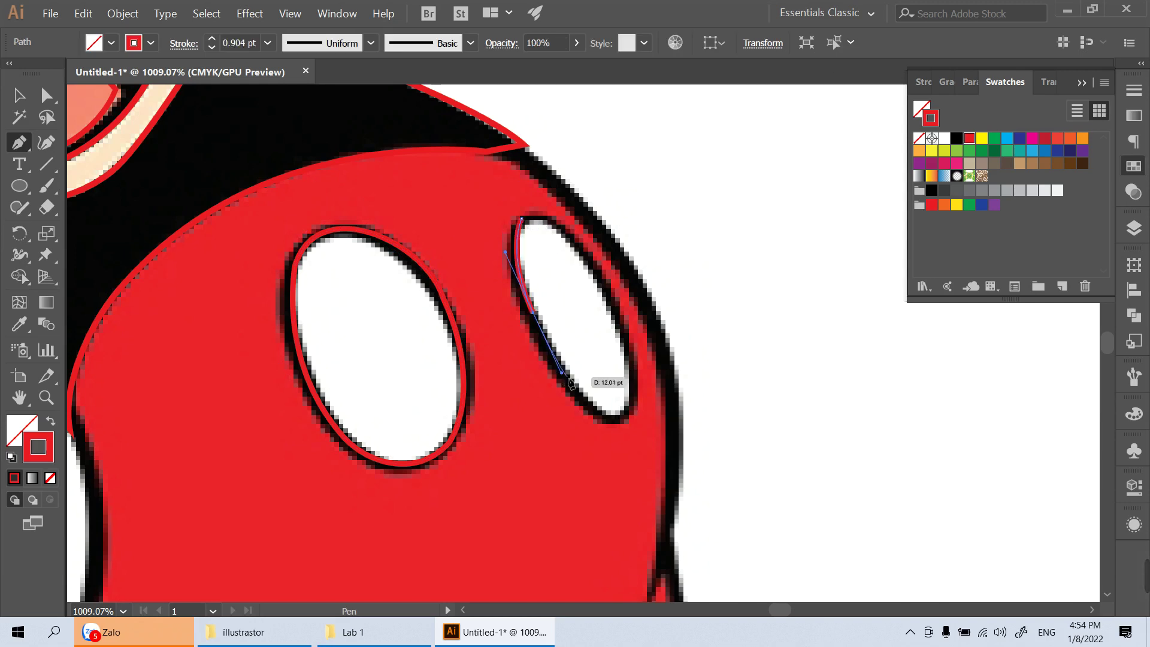
drag(616, 420, 654, 439)
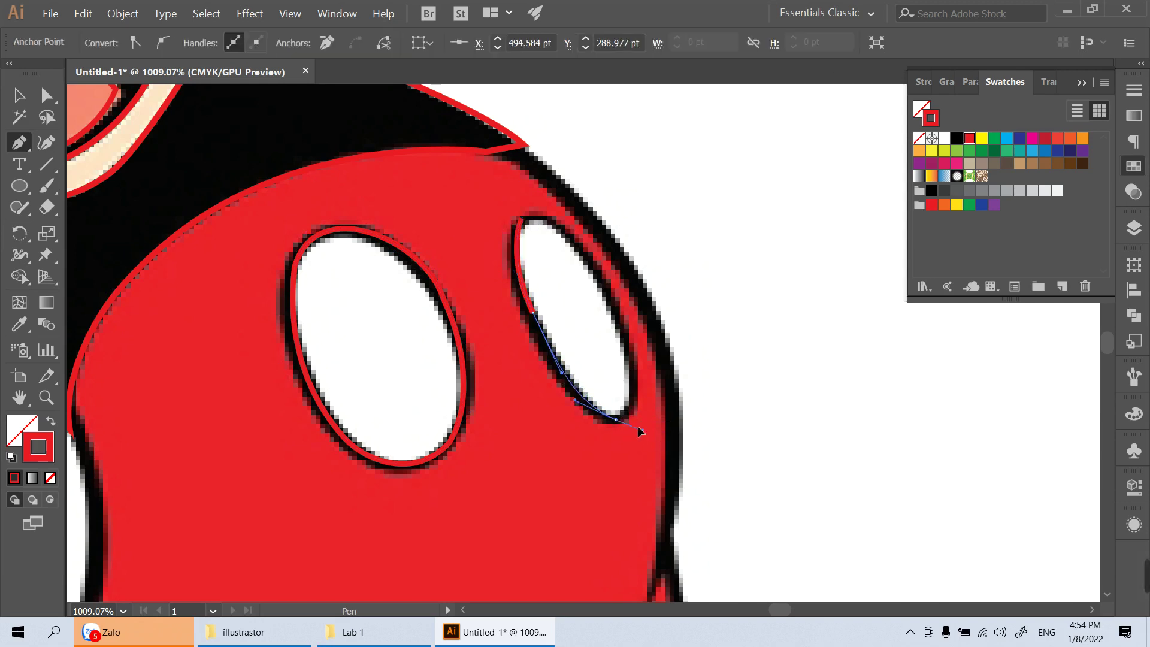
drag(630, 360, 620, 309)
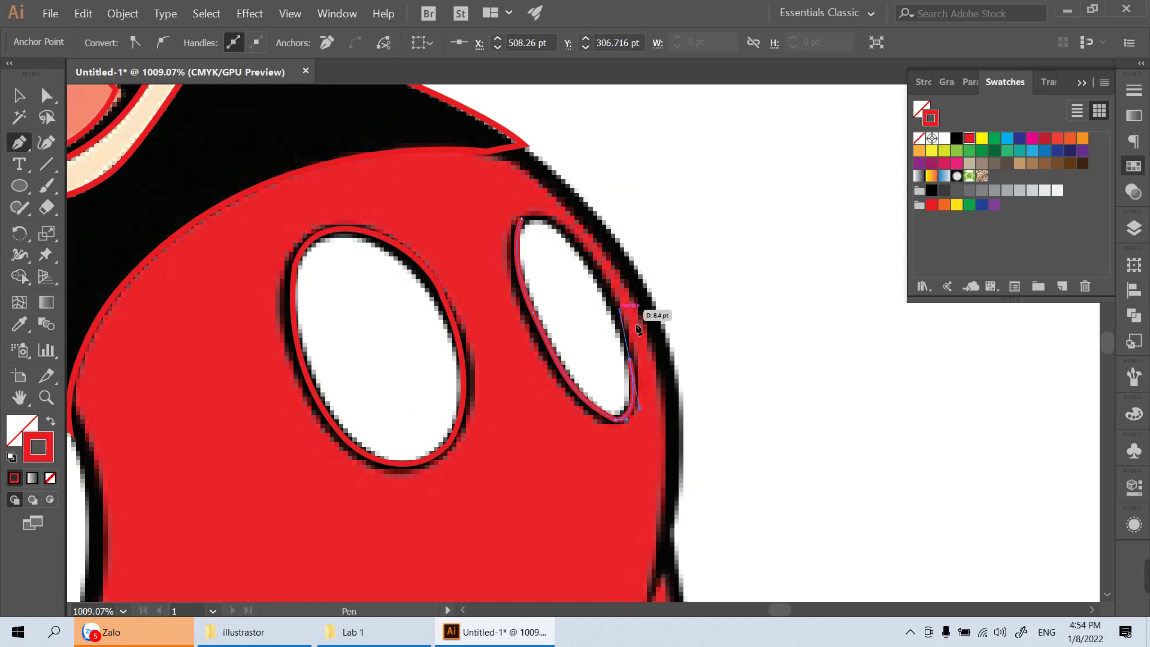
click(571, 242)
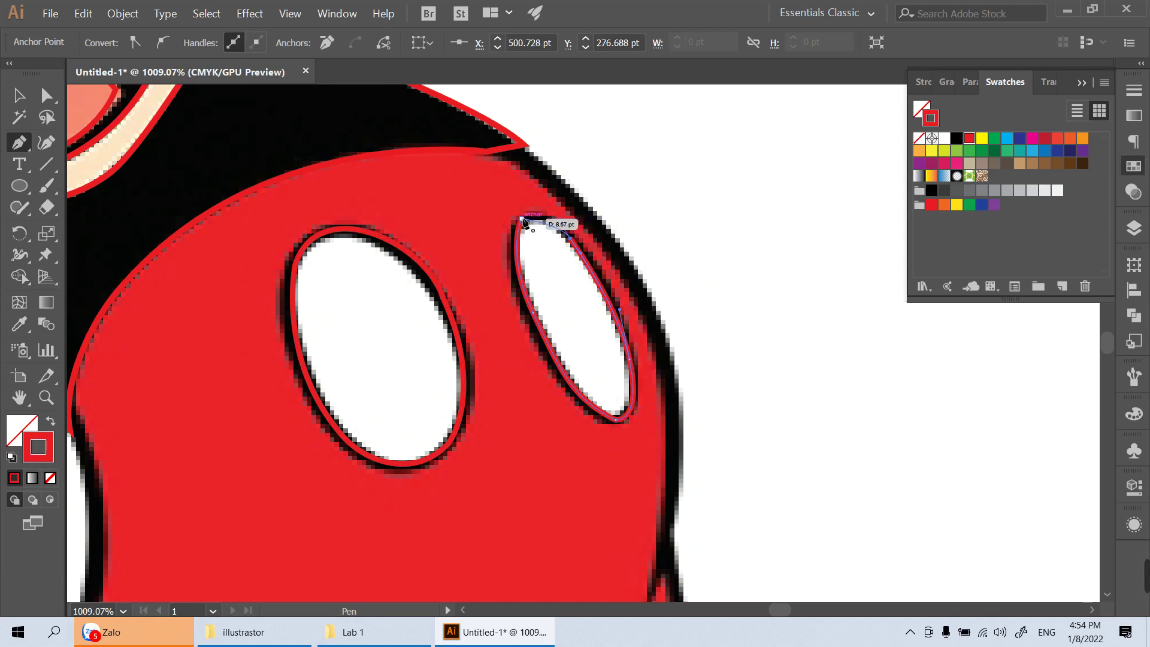
drag(497, 233, 498, 237)
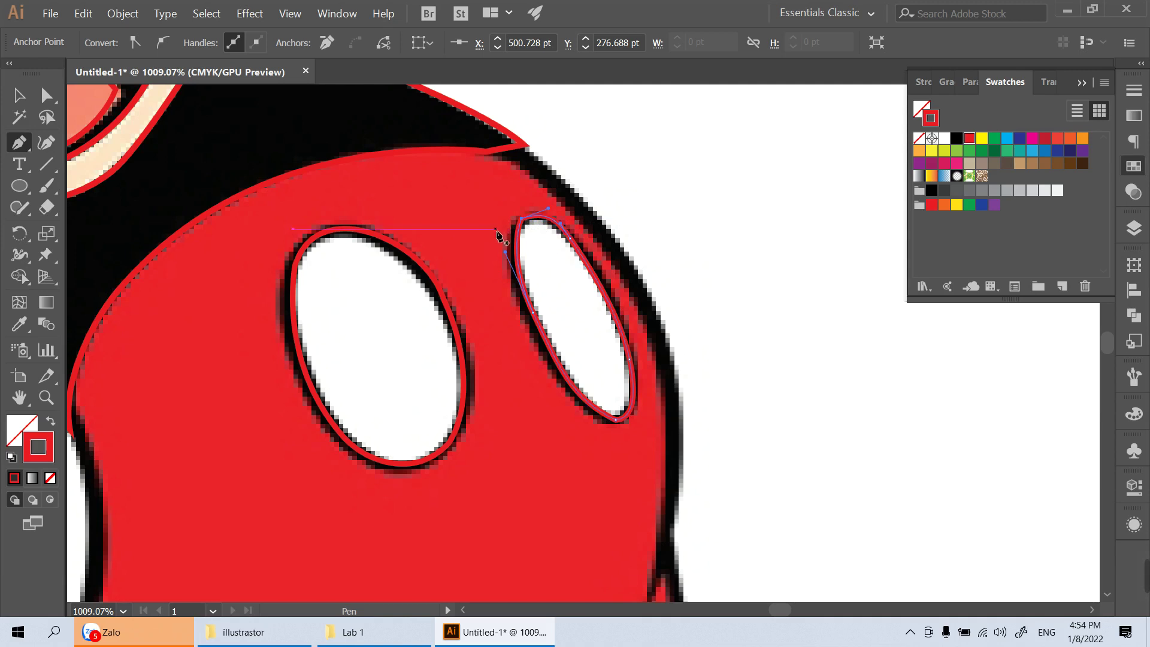
key(ctrl+minus)
key(ctrl+minus)
key(ctrl+minus)
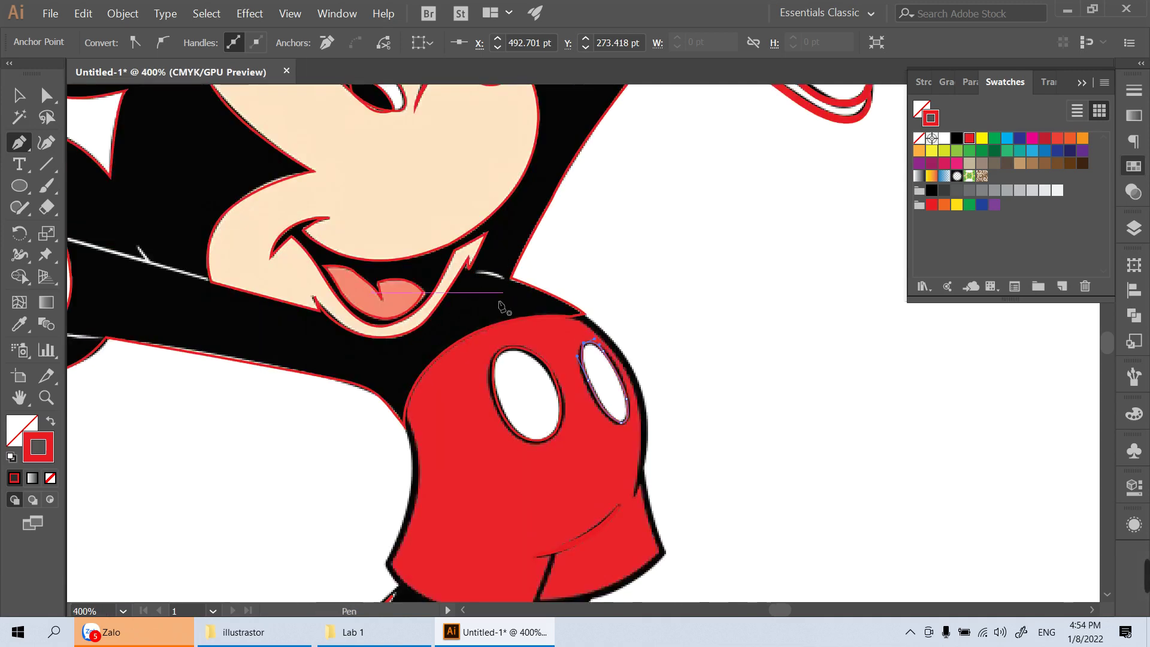
drag(270, 344, 760, 338)
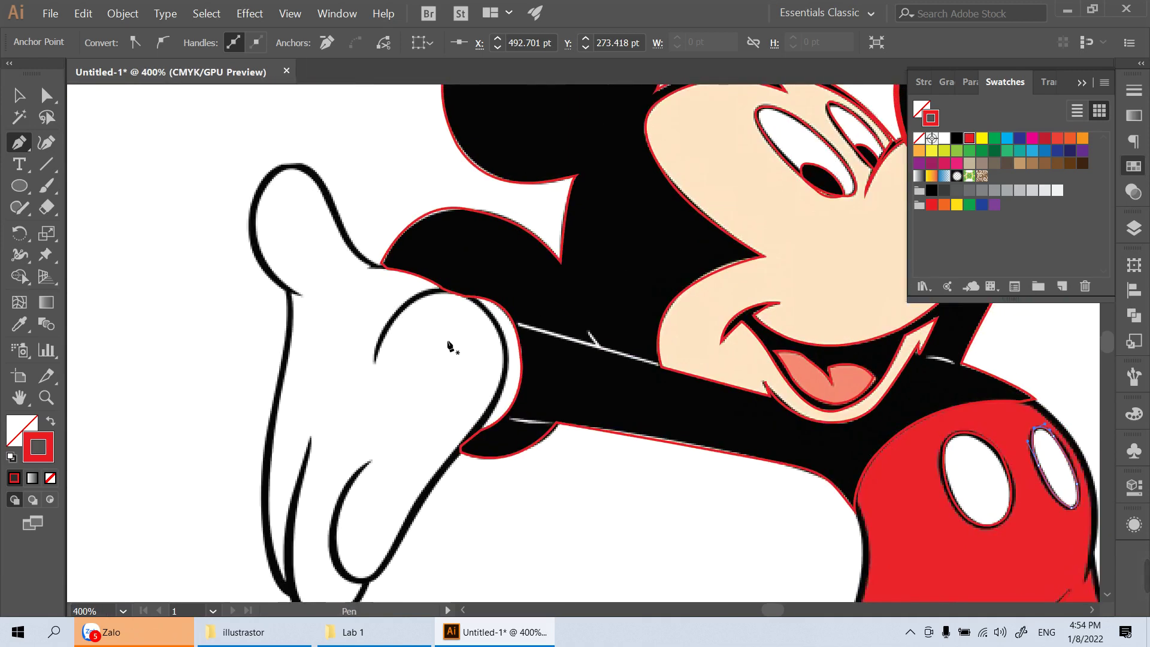
Trace the glove's inner crease and widen it into a tapered stroke
scroll(470, 360, up, 3)
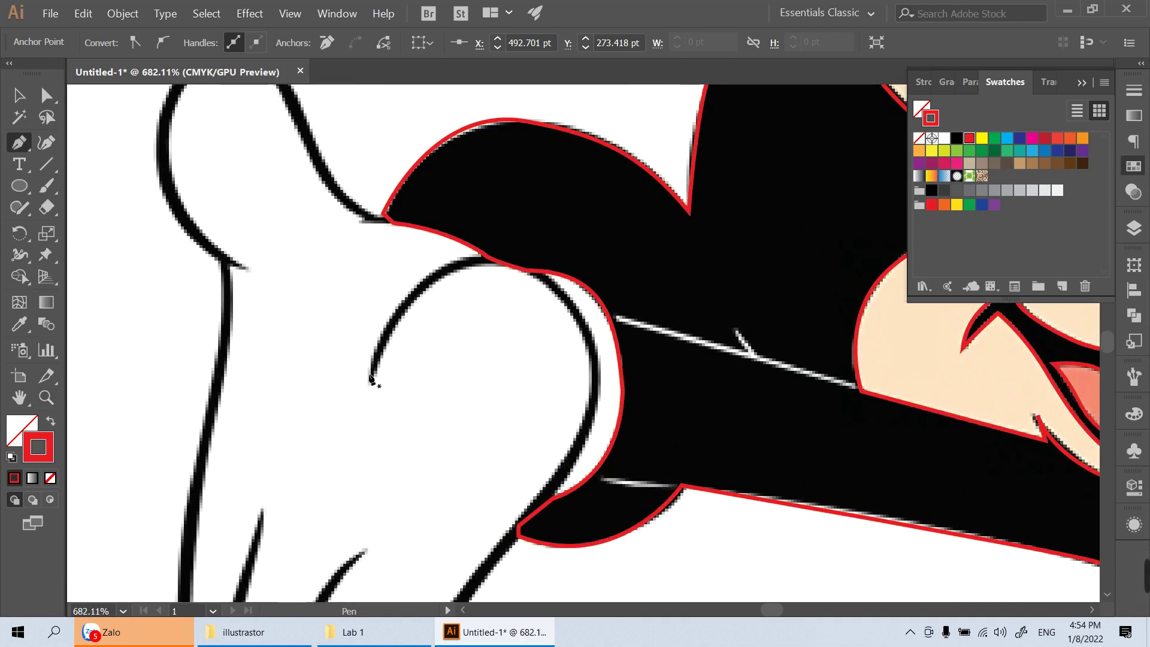
click(371, 383)
mouse_move(489, 256)
mouse_down()
mouse_move(620, 264)
mouse_move(598, 261)
mouse_up()
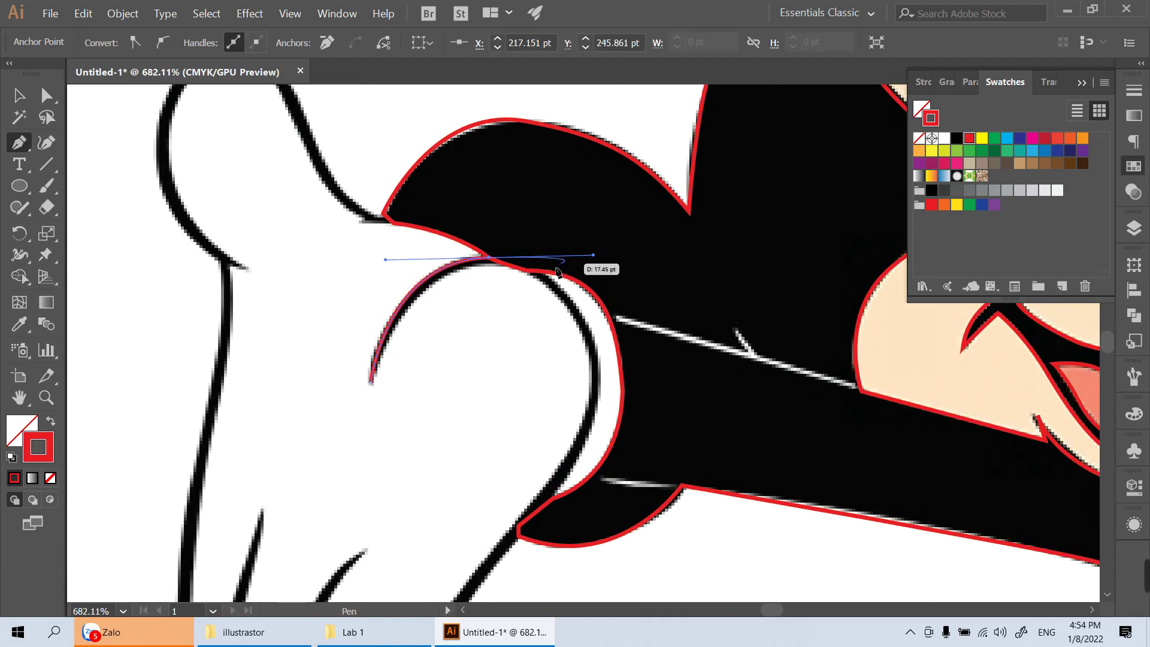
key(v)
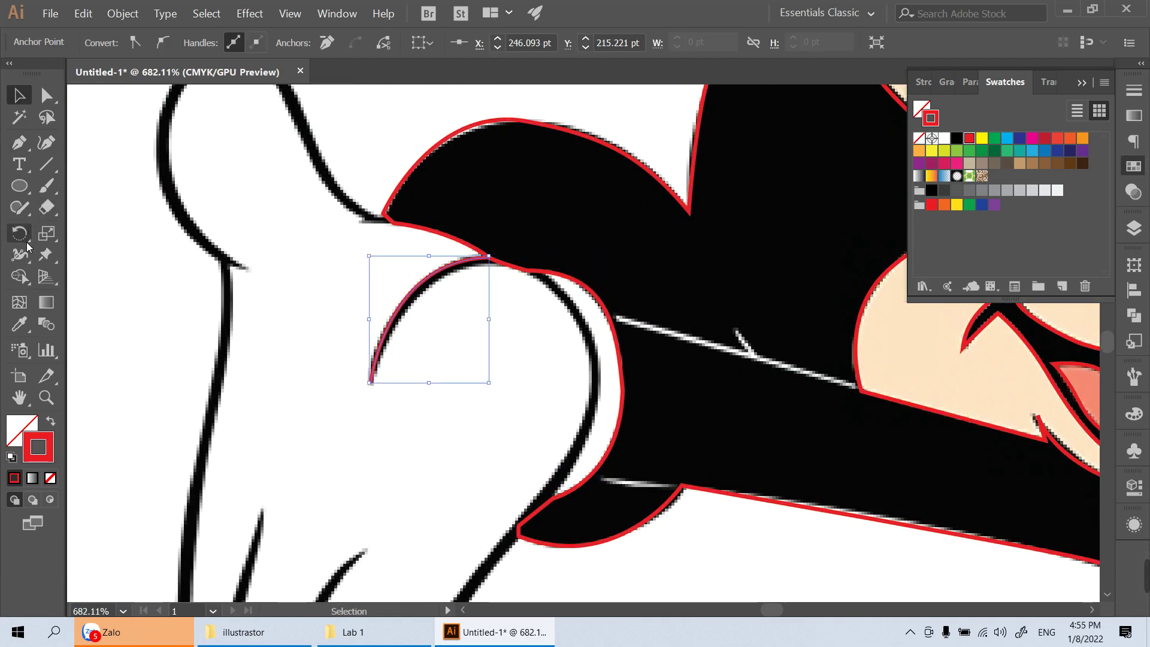
click(20, 254)
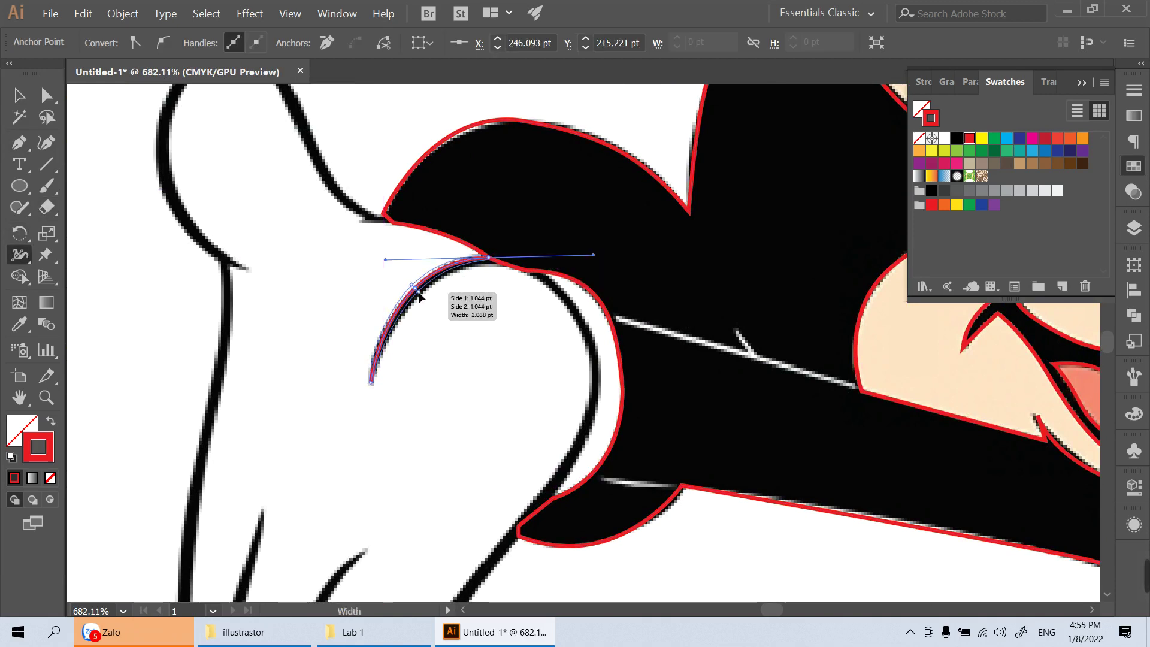
mouse_move(418, 293)
mouse_down()
mouse_move(566, 294)
mouse_move(549, 255)
mouse_up()
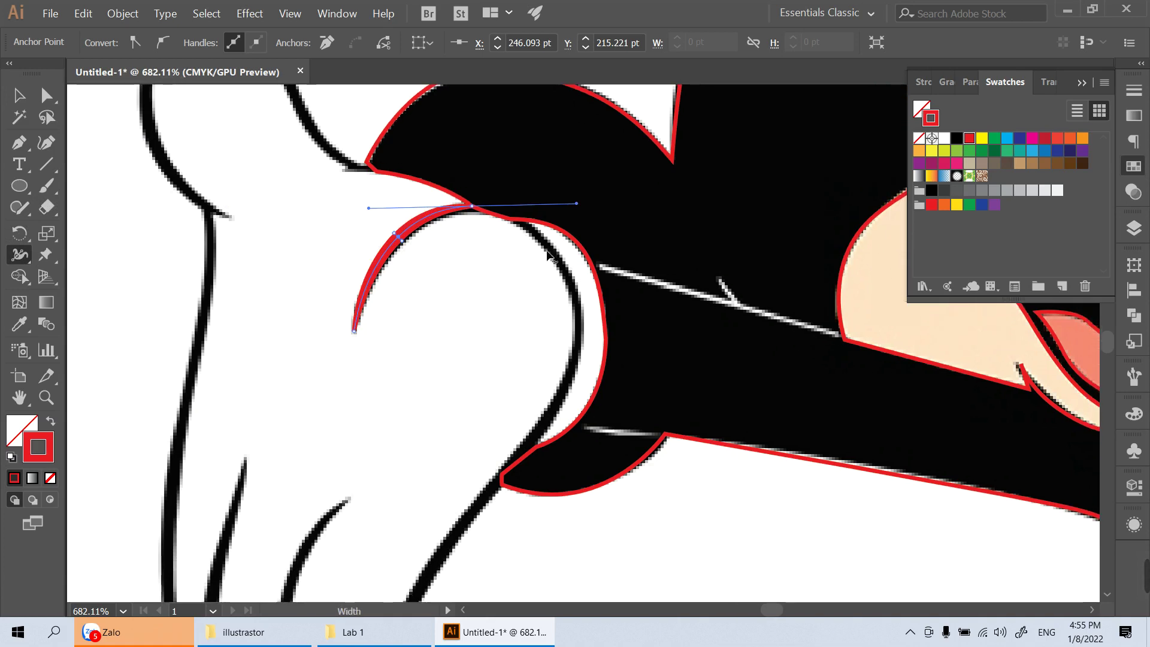
Trace a curved stroke down the glove's edge, curling around the finger crease
key(p)
click(516, 219)
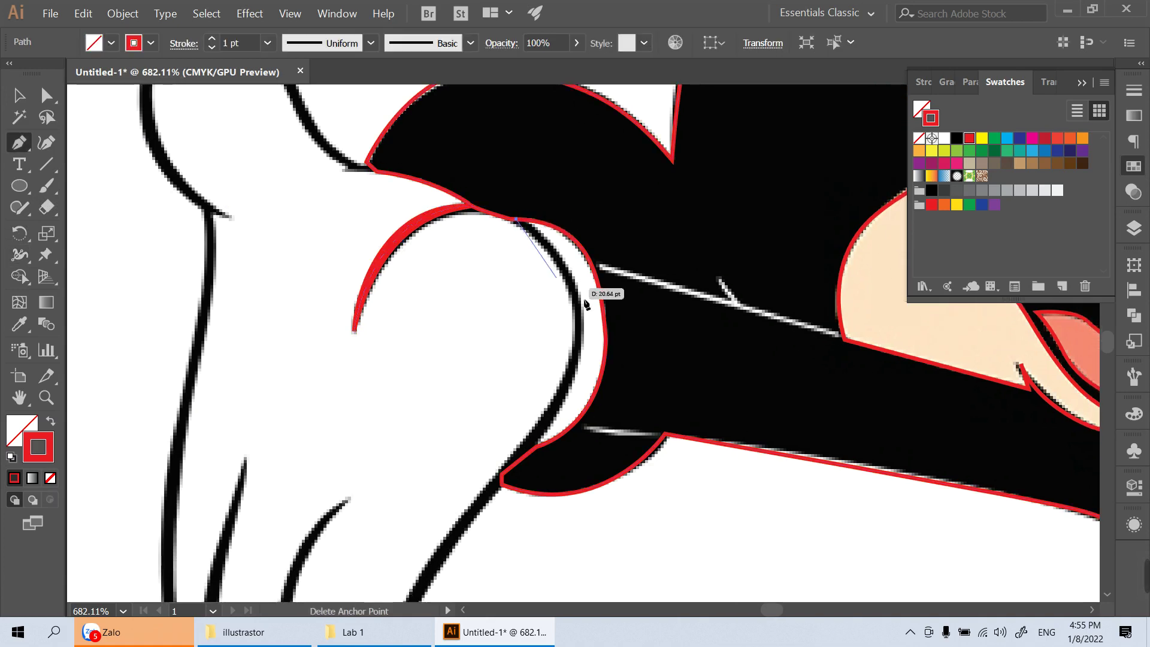
drag(600, 297, 581, 243)
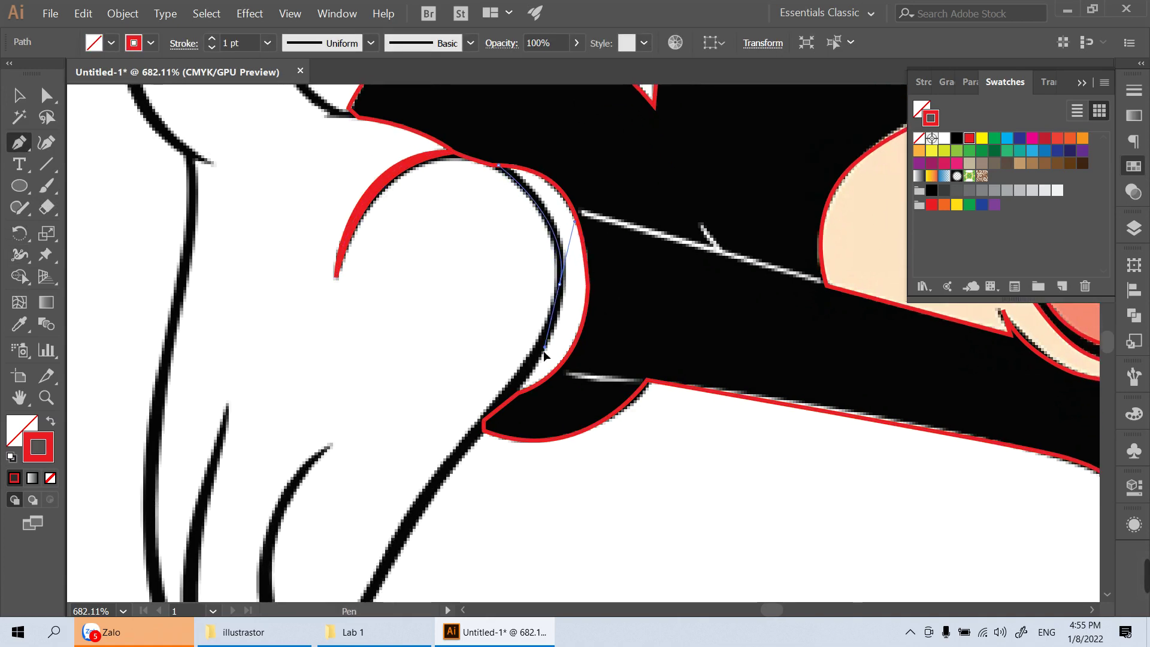
drag(554, 306, 542, 354)
mouse_move(492, 420)
mouse_down()
mouse_move(551, 305)
mouse_move(491, 366)
mouse_move(613, 193)
mouse_up()
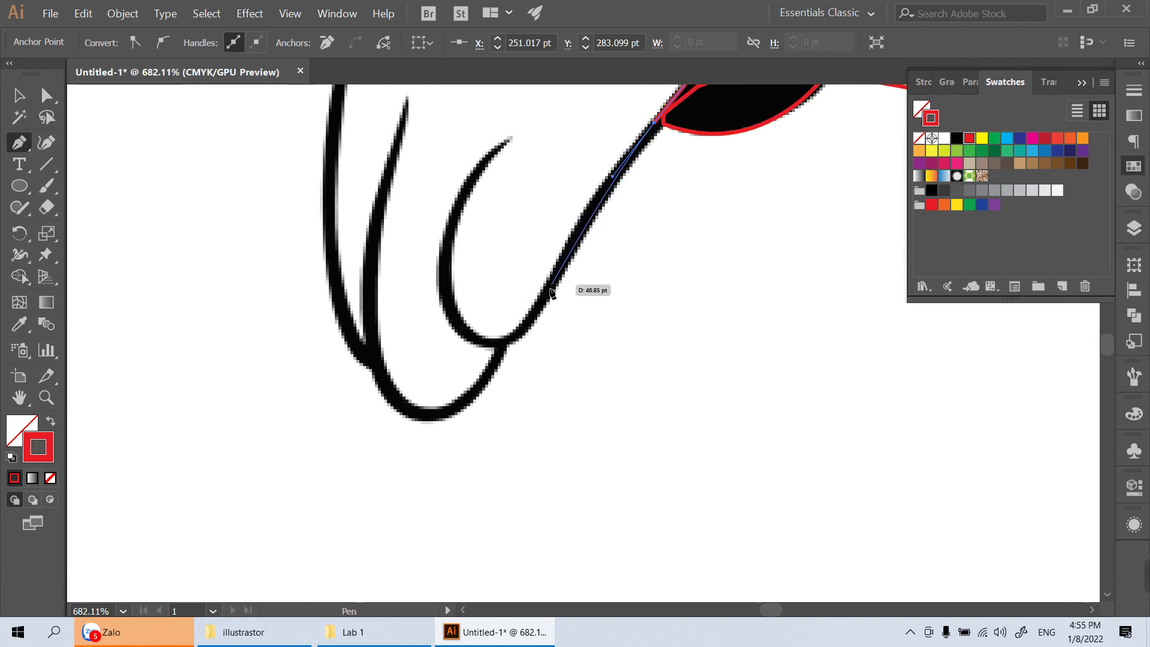
drag(550, 288, 537, 319)
mouse_move(474, 340)
mouse_down()
mouse_move(450, 313)
mouse_move(476, 246)
mouse_up()
scroll(444, 318, up, 4)
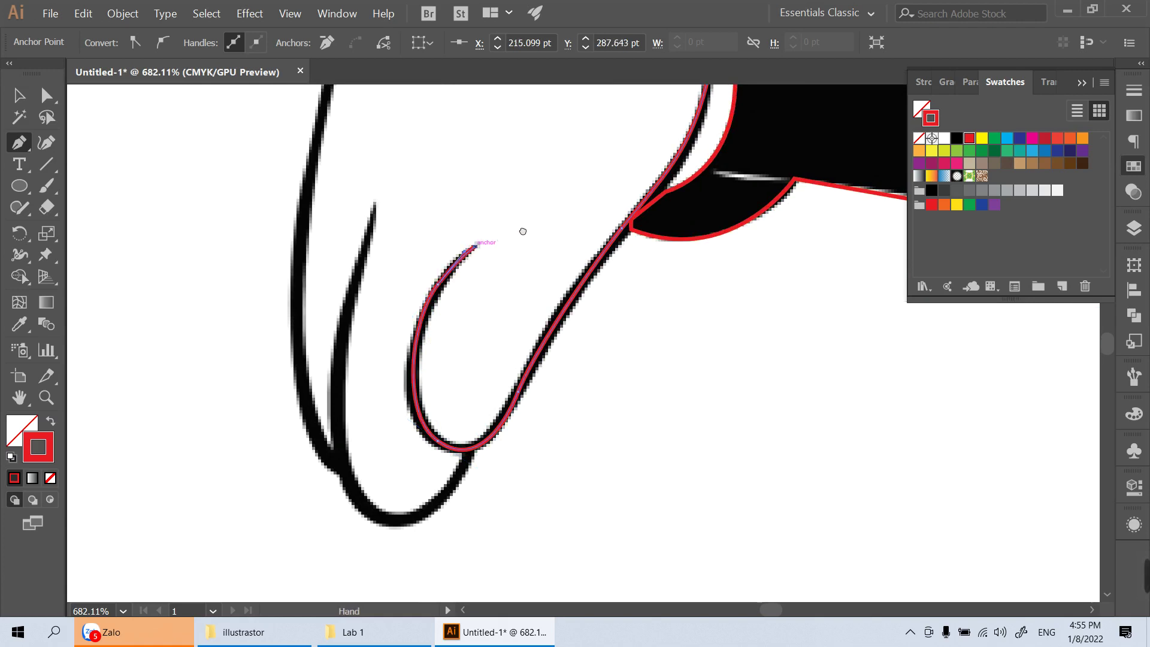
Widen the traced finger curve with the Width tool
key(v)
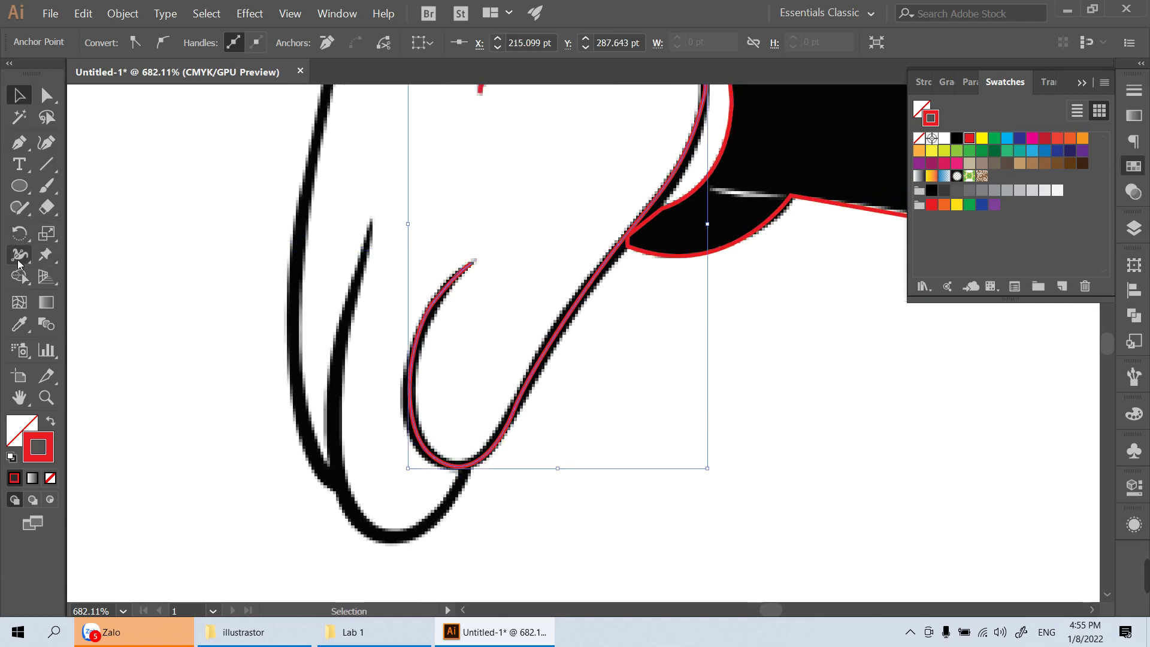
click(19, 261)
drag(572, 296, 593, 303)
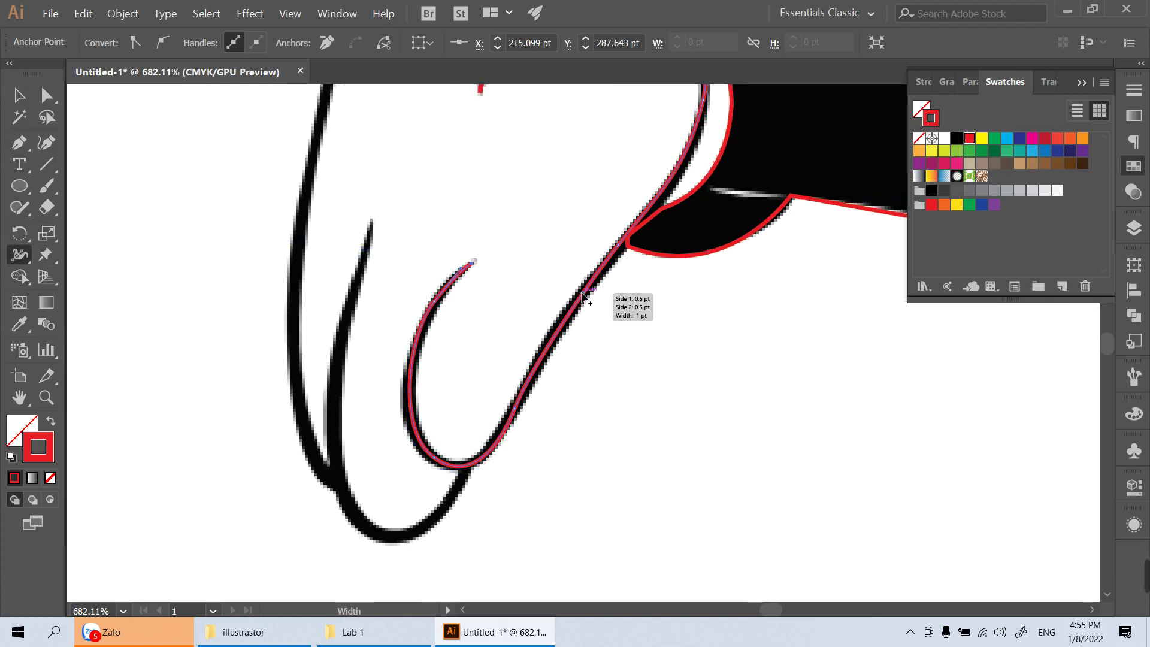
mouse_move(505, 269)
mouse_down()
mouse_move(532, 475)
mouse_move(539, 305)
mouse_up()
Trace the neighbouring finger line and widen it into a tapered stroke
key(p)
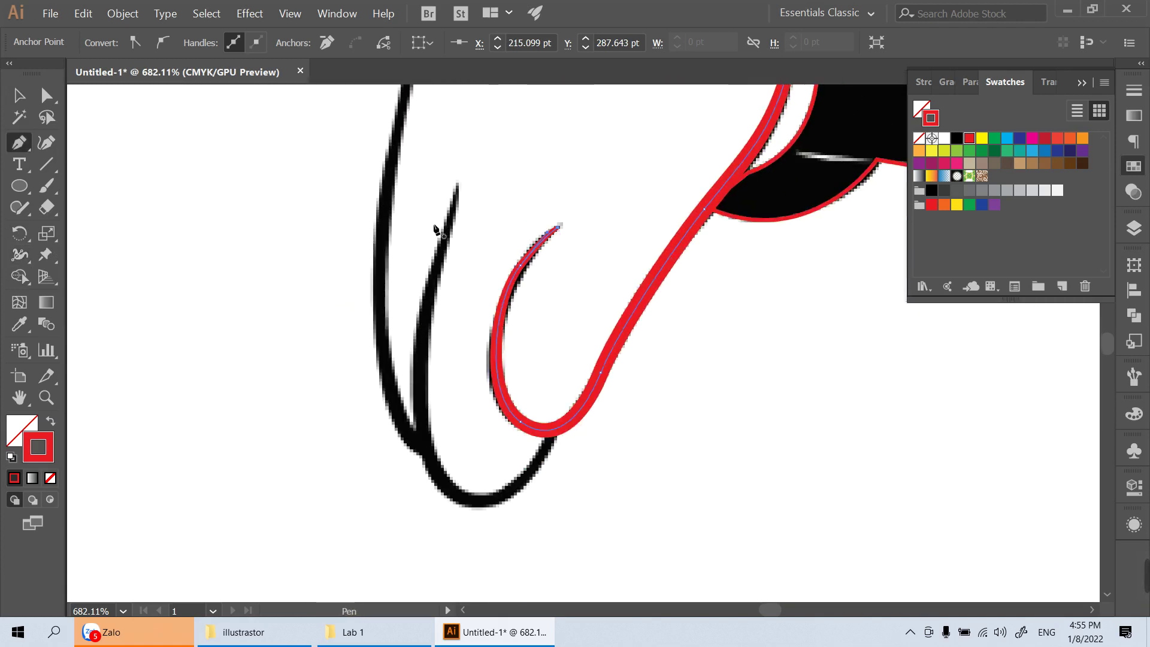
click(456, 185)
drag(423, 375, 422, 429)
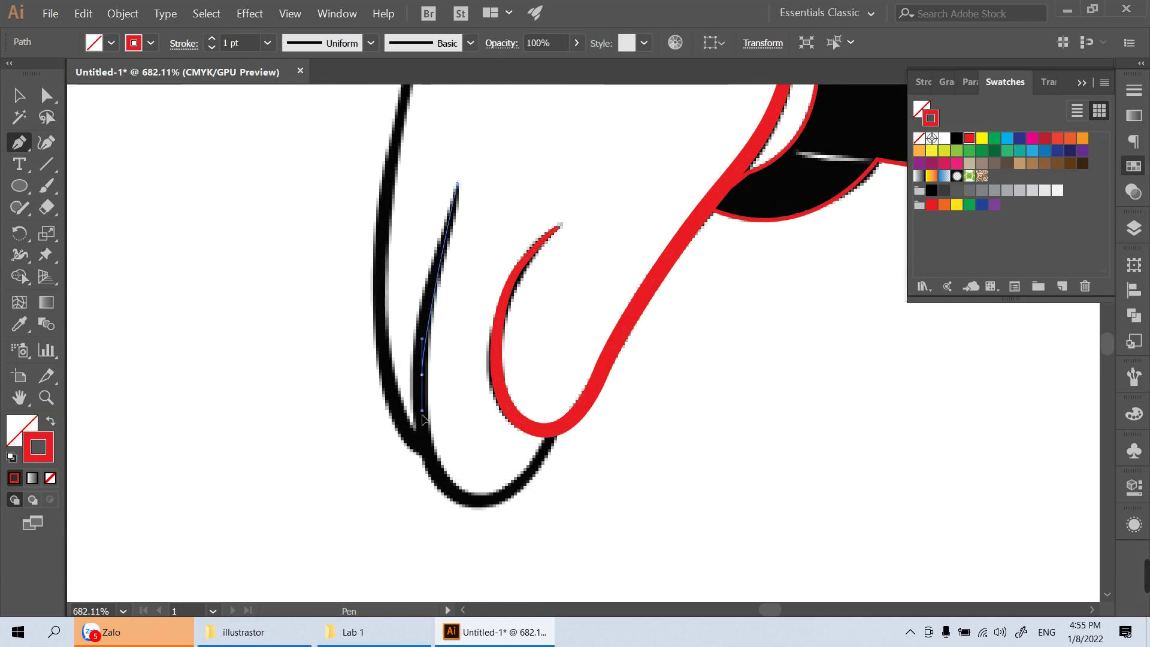
drag(468, 497, 473, 499)
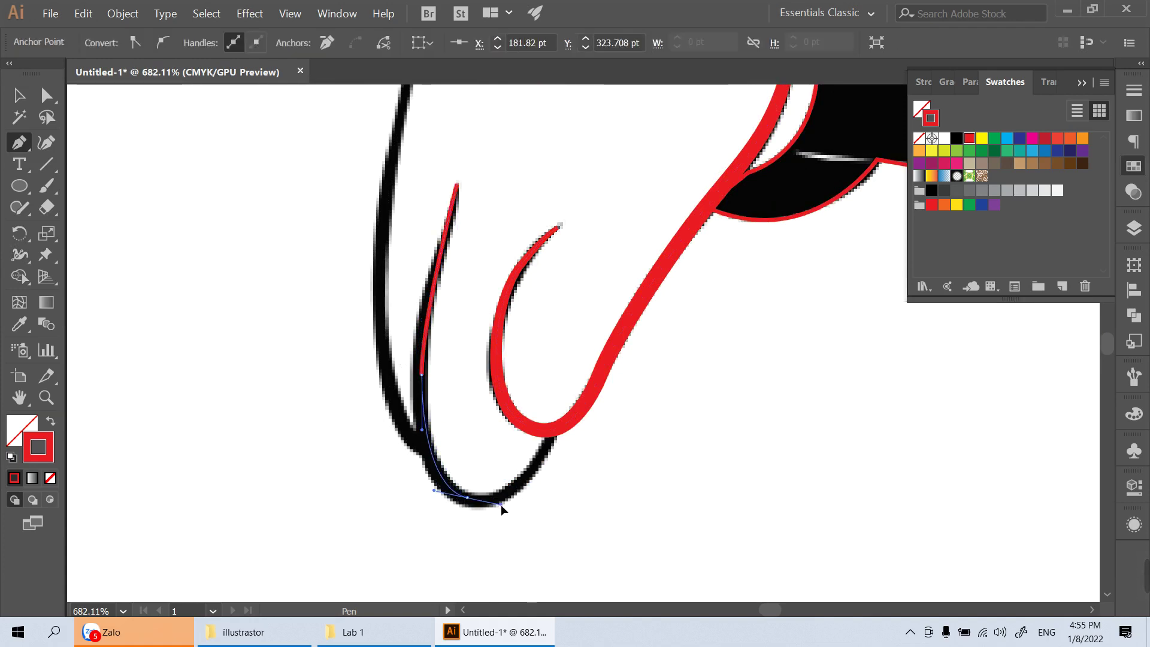
drag(550, 433, 558, 414)
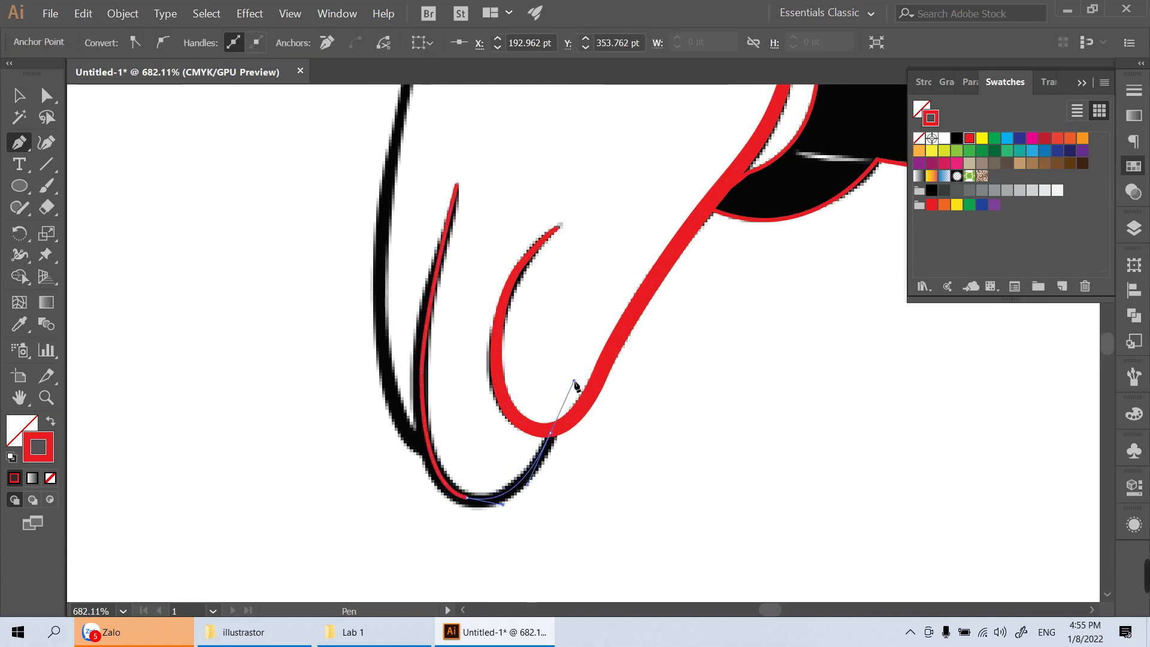
key(v)
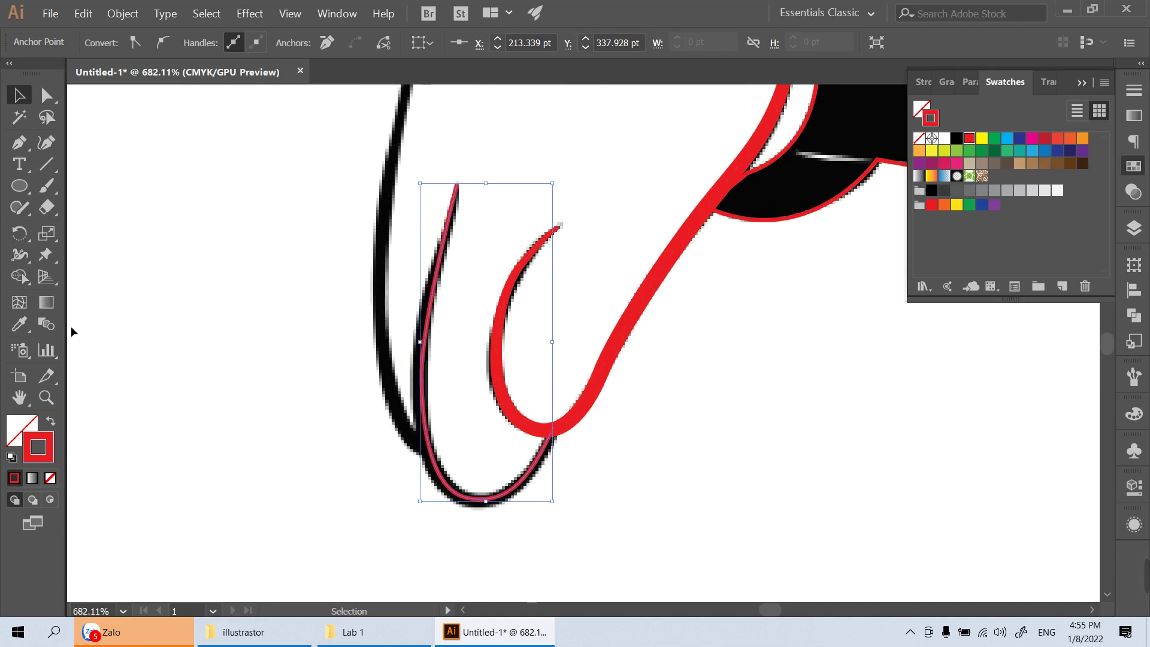
click(20, 255)
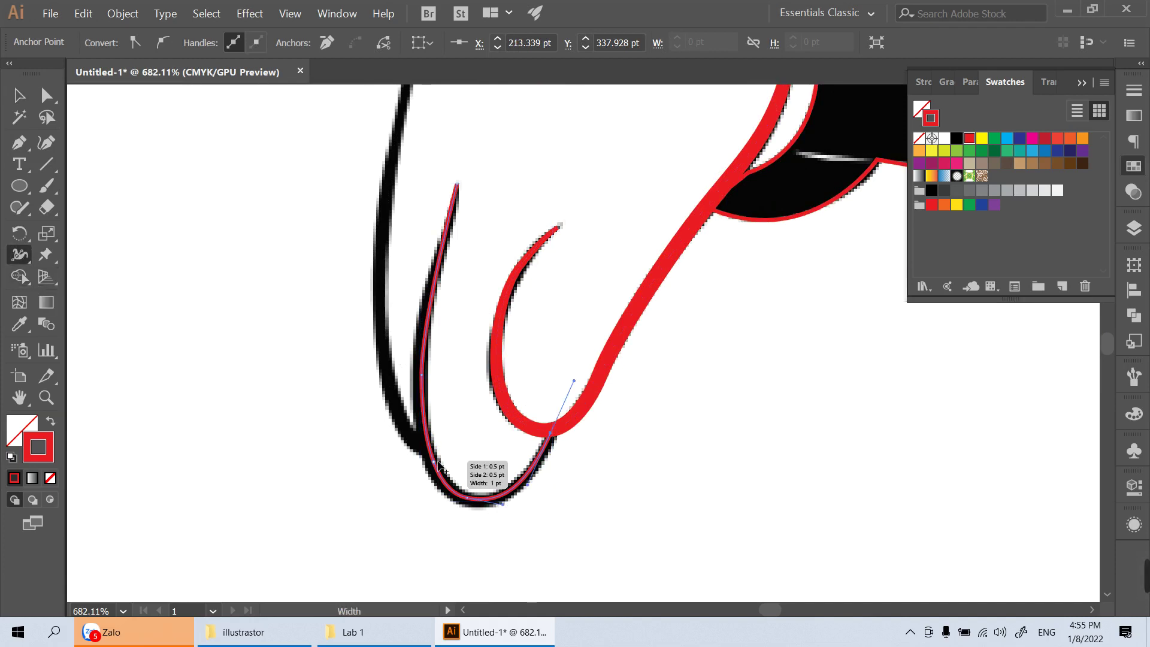
drag(439, 464, 436, 454)
drag(398, 312, 390, 458)
key(ctrl+minus)
key(ctrl+minus)
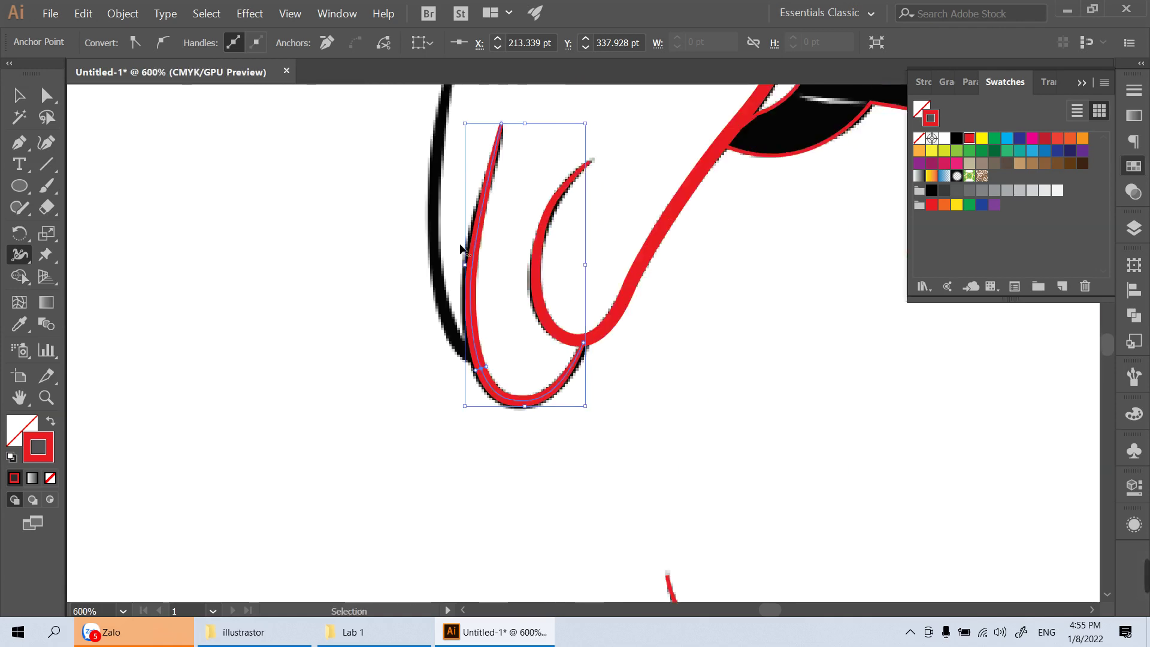
key(ctrl+plus)
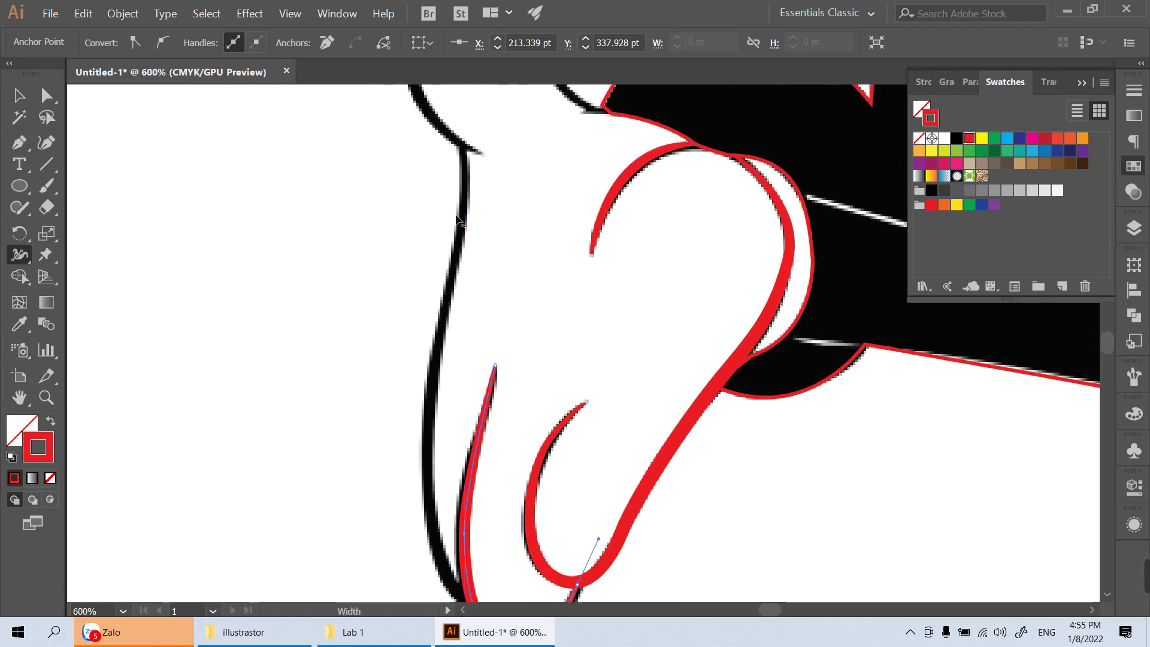
Trace the glove's outer edge along the black outline and widen its stroke
key(p)
click(458, 143)
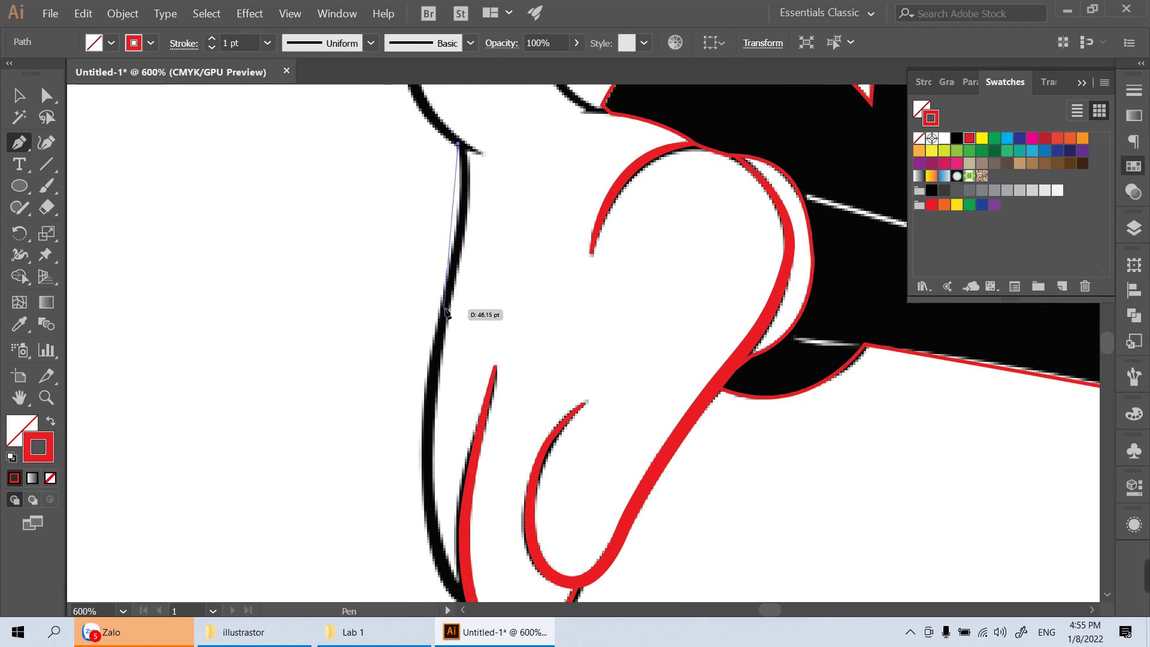
drag(446, 325, 425, 405)
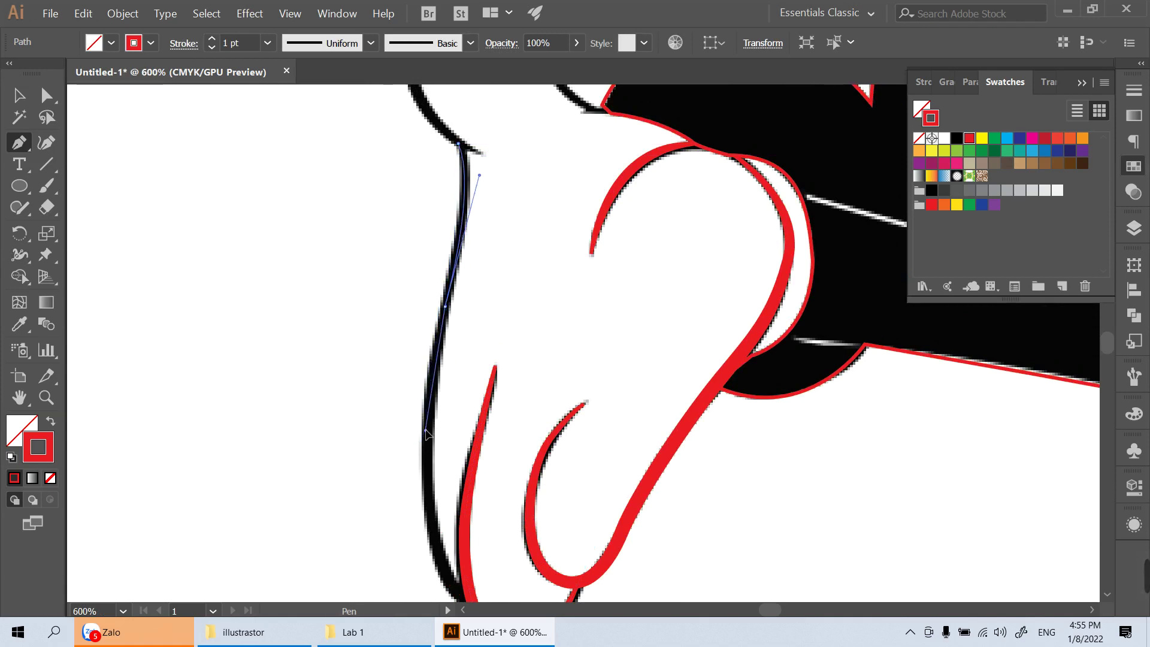
drag(462, 450, 431, 259)
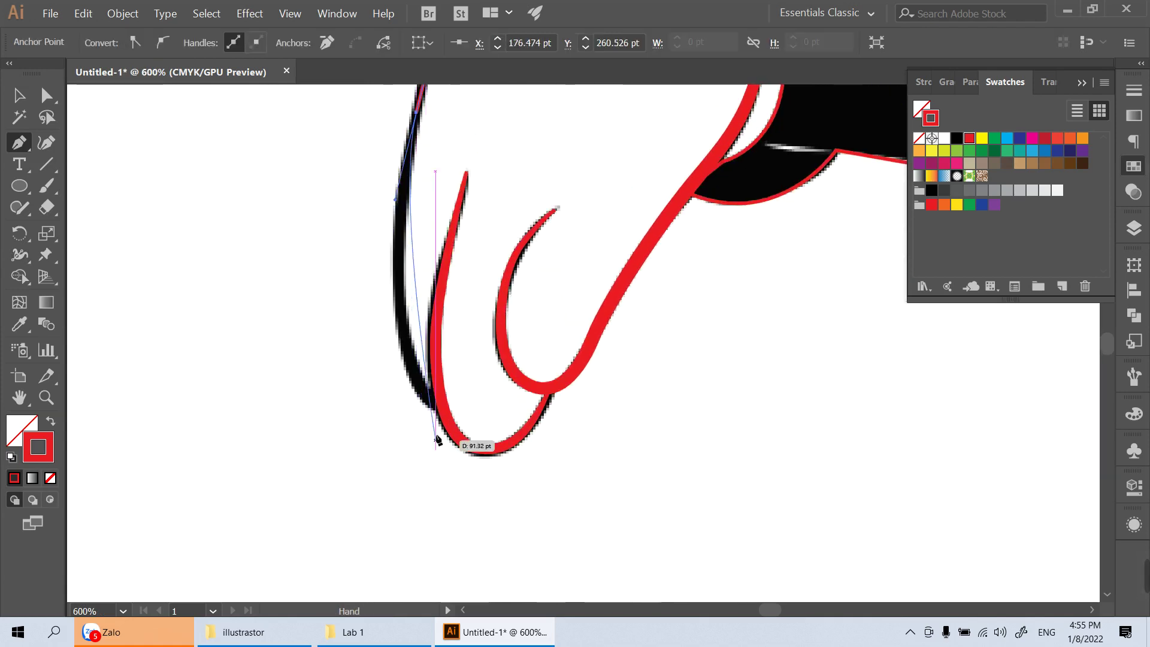
drag(439, 409, 494, 488)
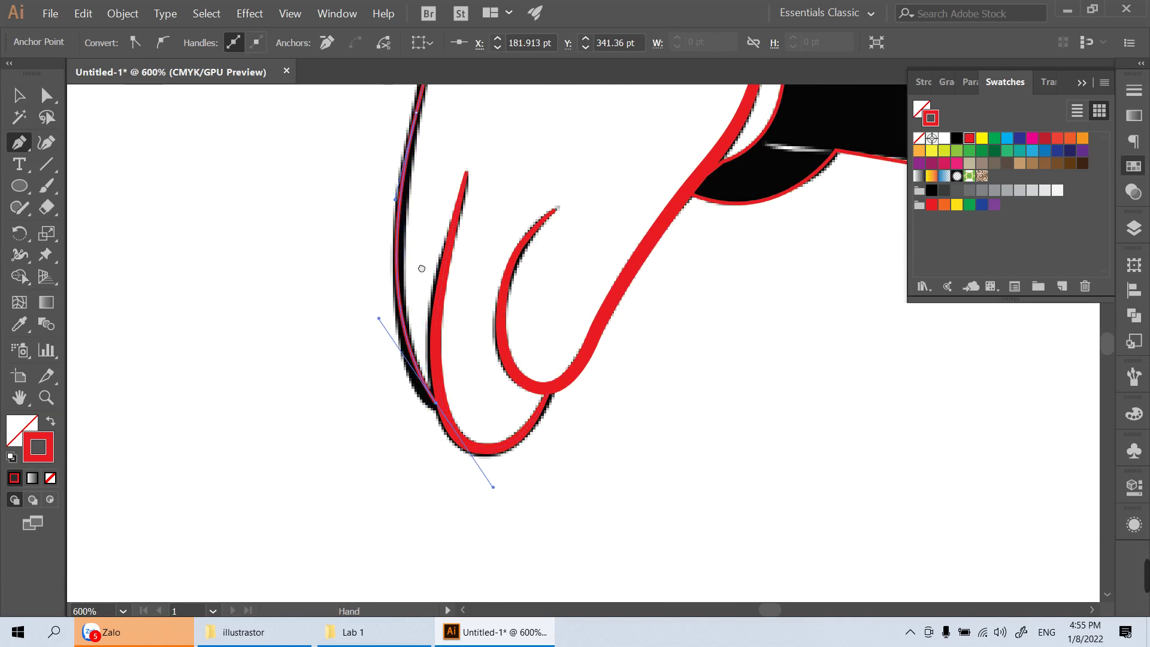
drag(416, 251, 434, 442)
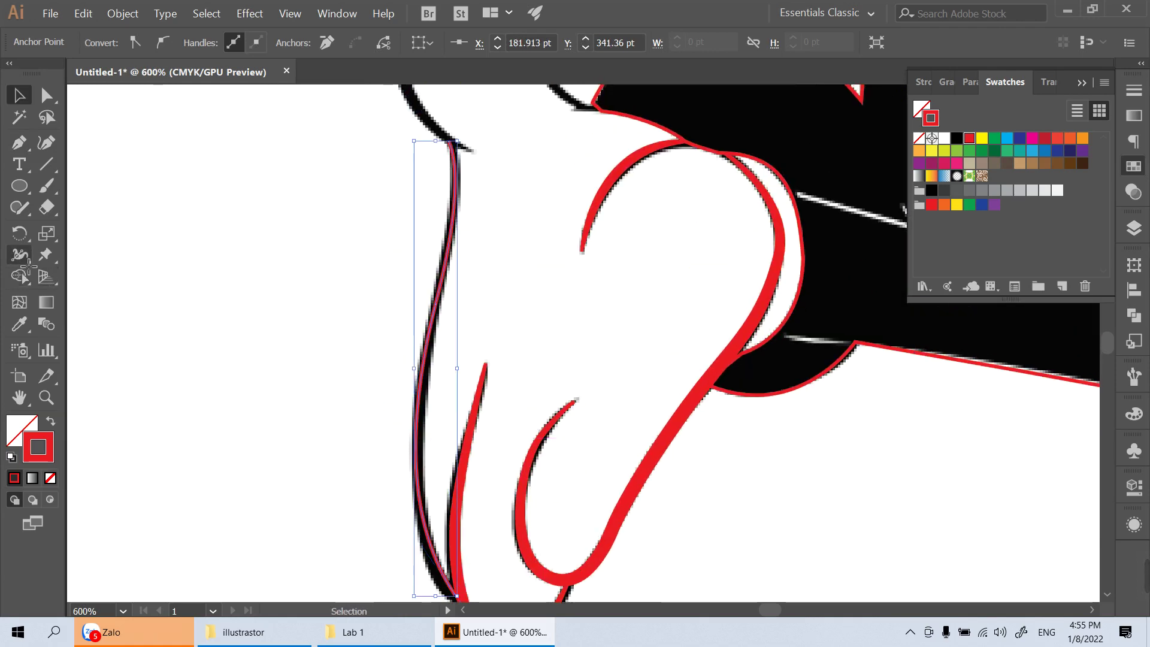
click(19, 255)
drag(424, 359, 441, 313)
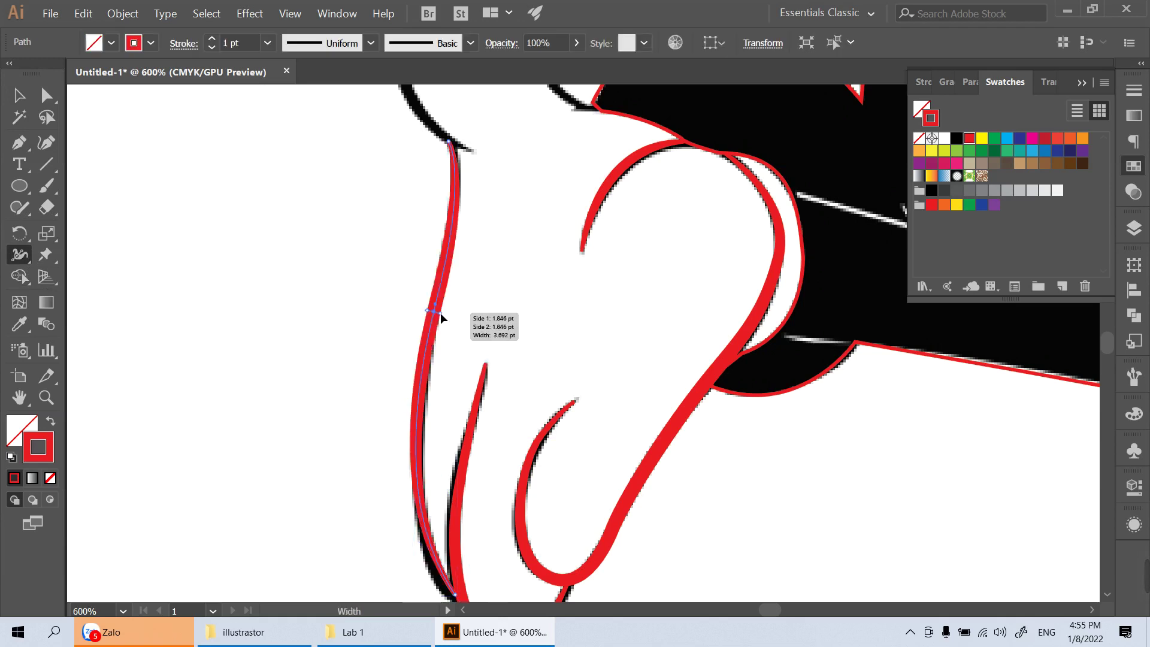
scroll(436, 278, up, 5)
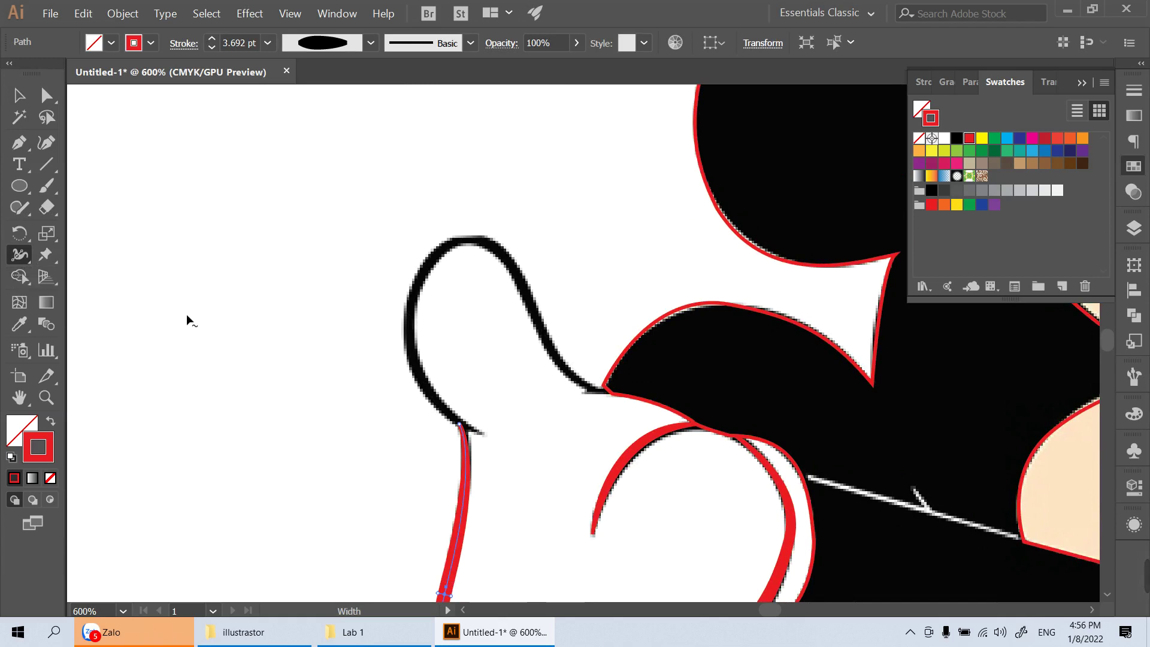
Trace and widen the thumb outline down to the sleeve, then zoom out
key(p)
click(483, 434)
mouse_move(408, 355)
mouse_down()
mouse_move(411, 327)
mouse_move(394, 292)
mouse_up()
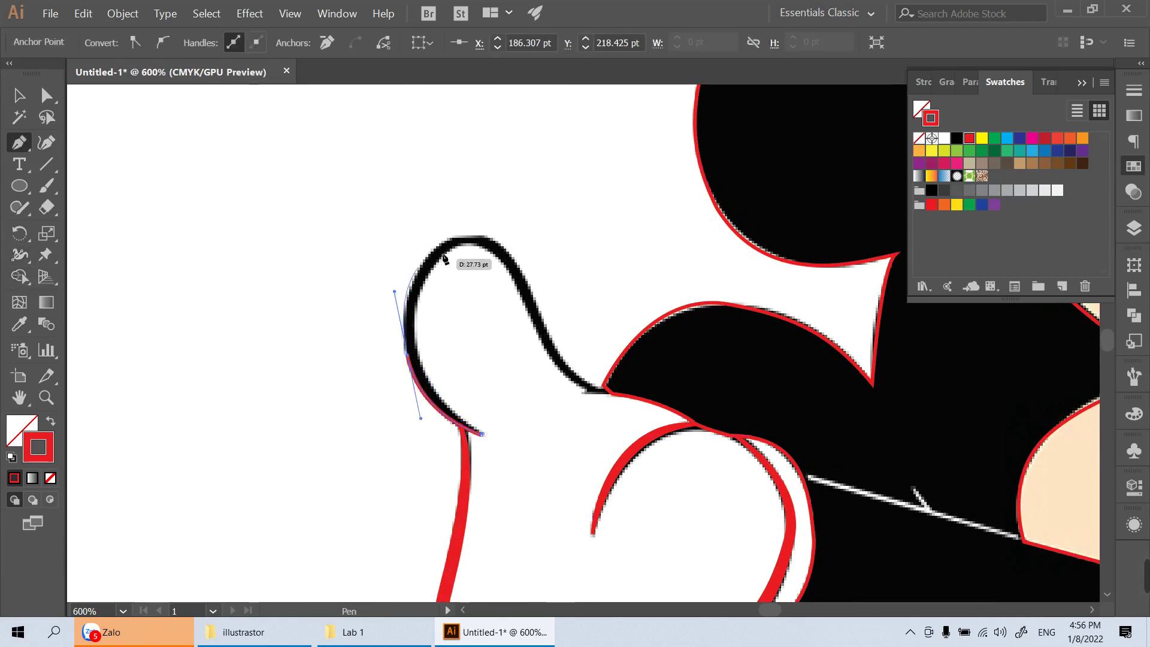
drag(470, 240, 482, 244)
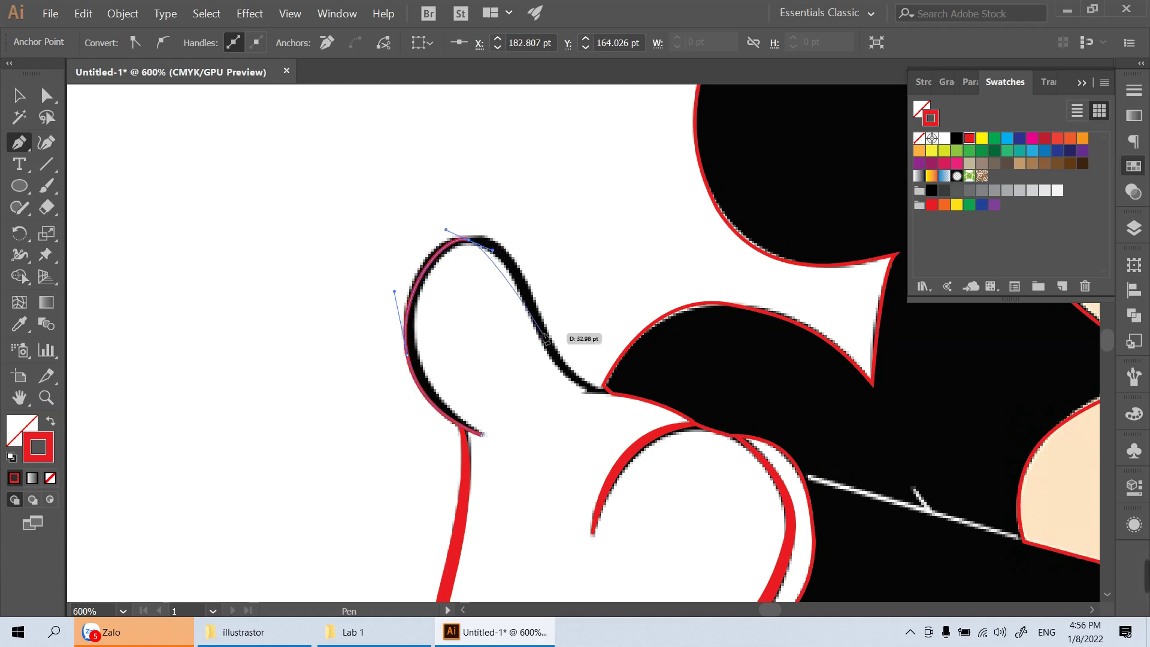
click(562, 379)
drag(576, 423, 559, 366)
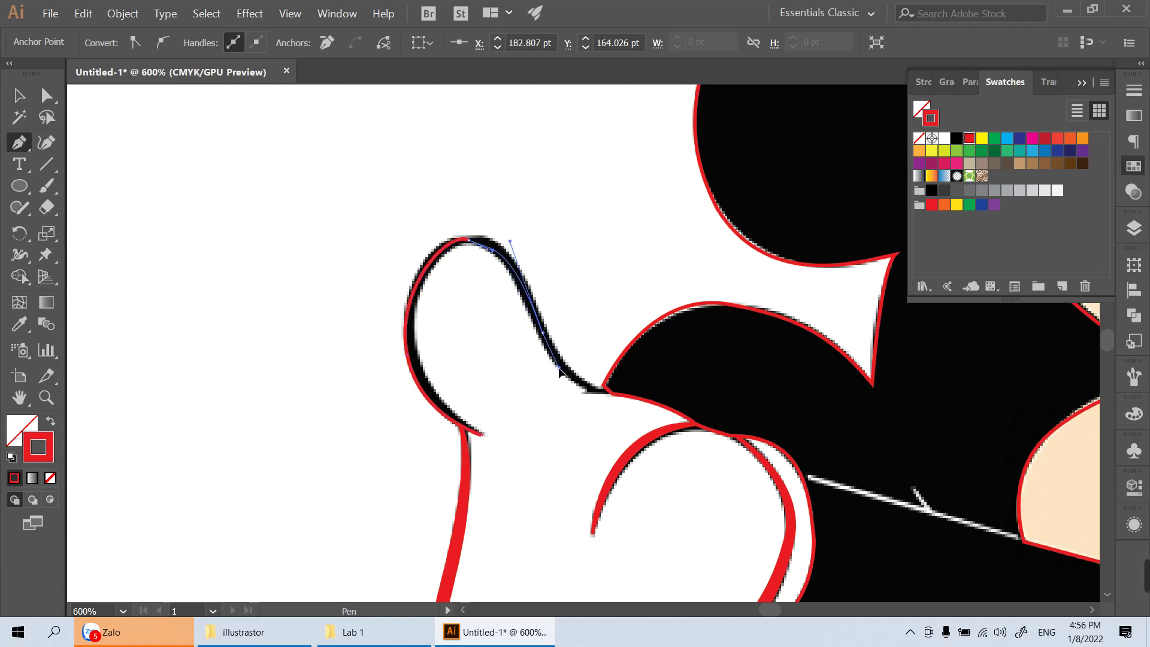
drag(649, 395, 607, 390)
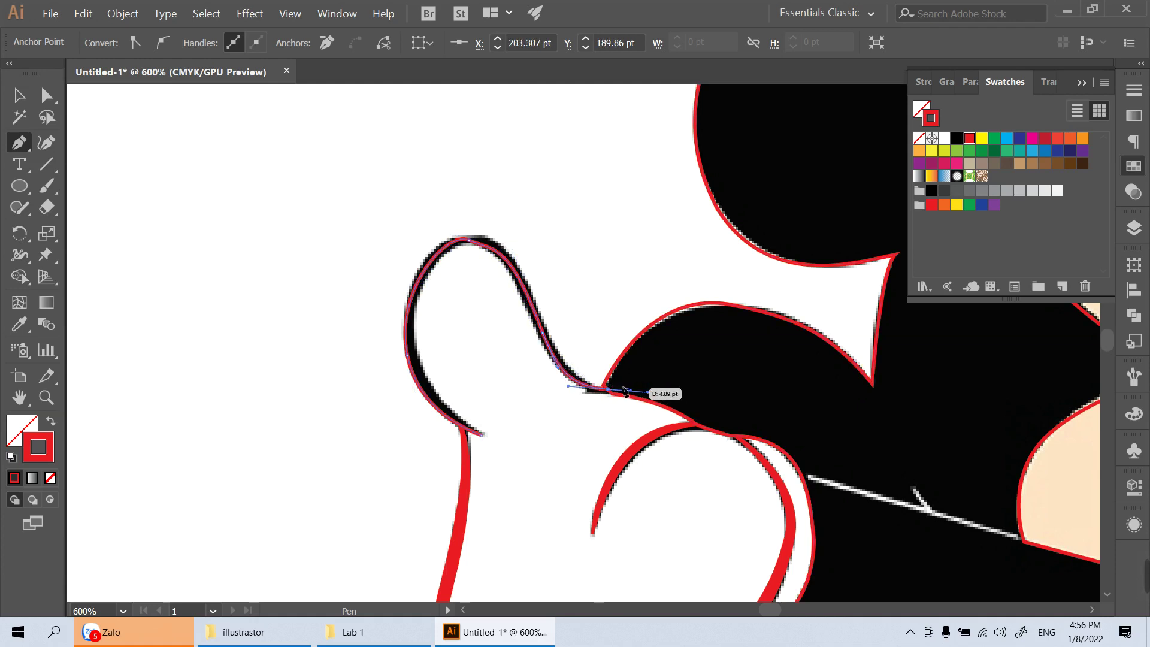
key(v)
click(24, 262)
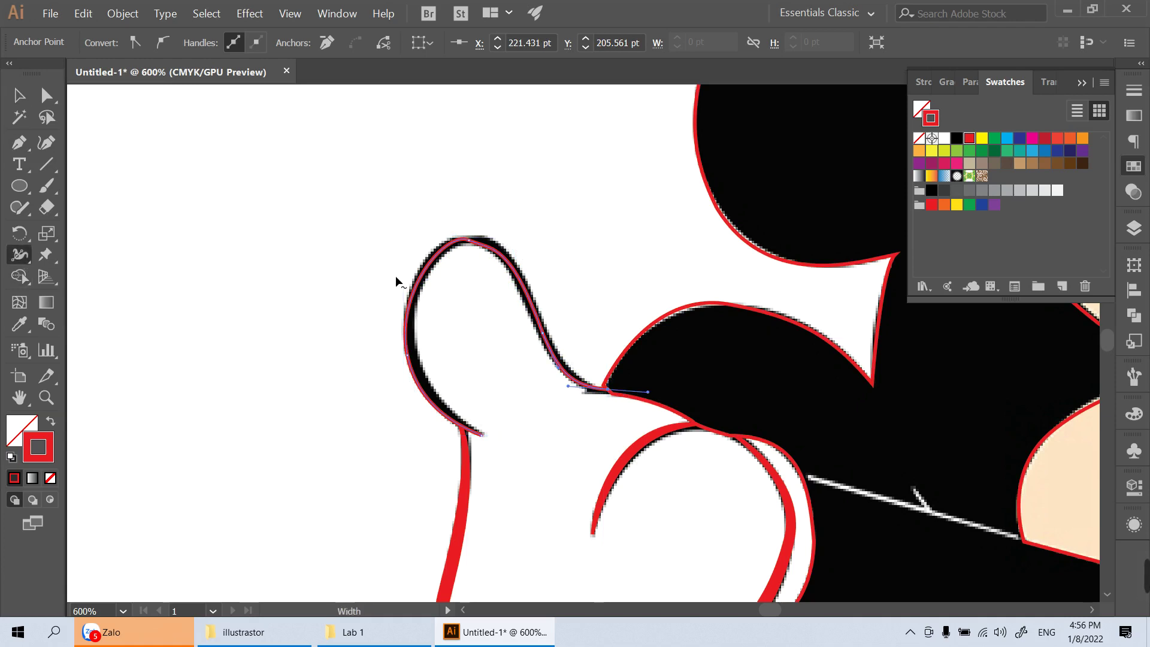
drag(432, 275, 431, 268)
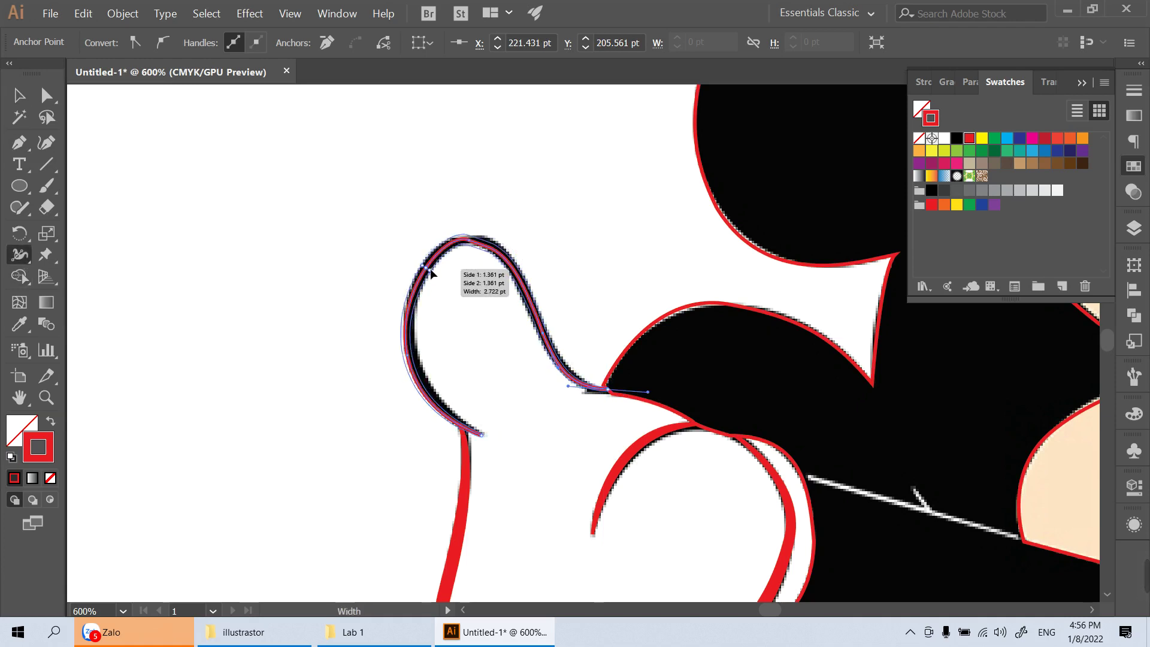
click(468, 245)
click(493, 218)
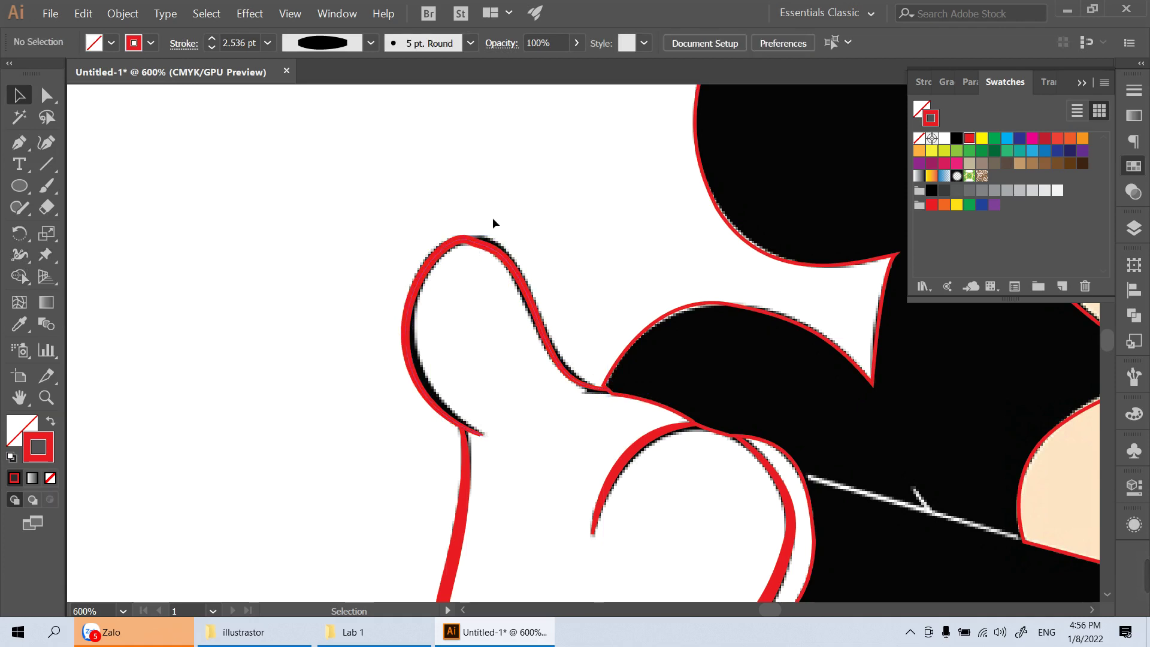
key(ctrl+minus)
key(ctrl+minus)
key(ctrl+minus)
key(ctrl+minus)
key(ctrl+minus)
Zoom toward the shoes and trace a closed outline around the left leg
scroll(670, 405, down, 2)
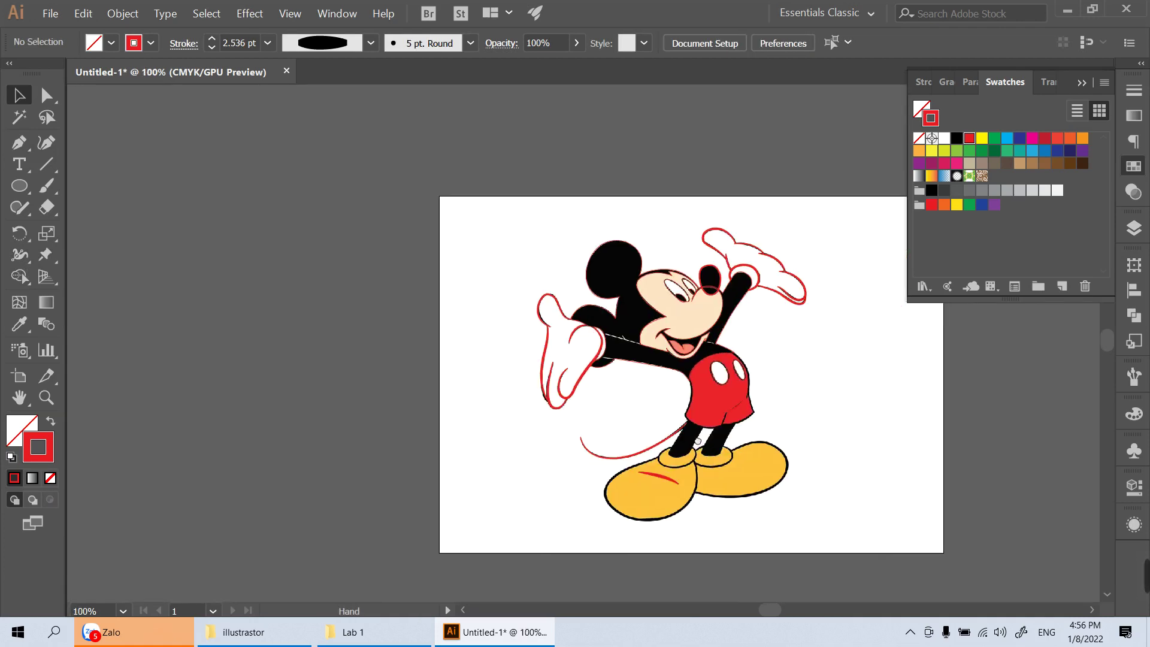
key(z)
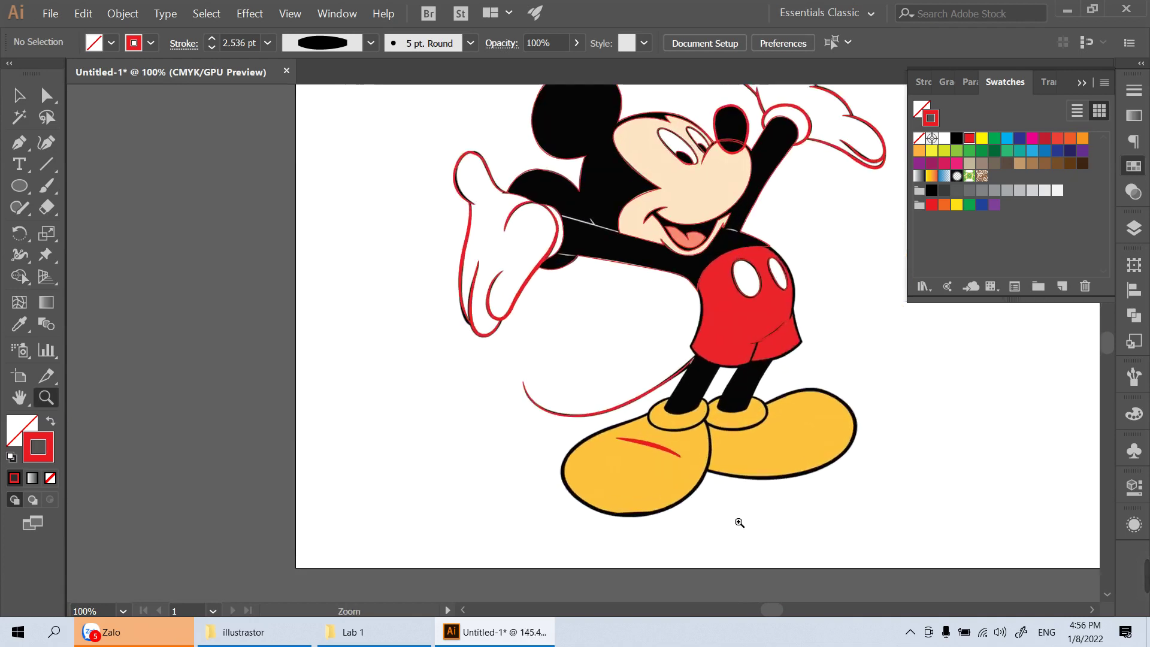
mouse_move(689, 423)
mouse_down()
mouse_move(805, 478)
mouse_move(574, 387)
mouse_up()
scroll(642, 380, up, 2)
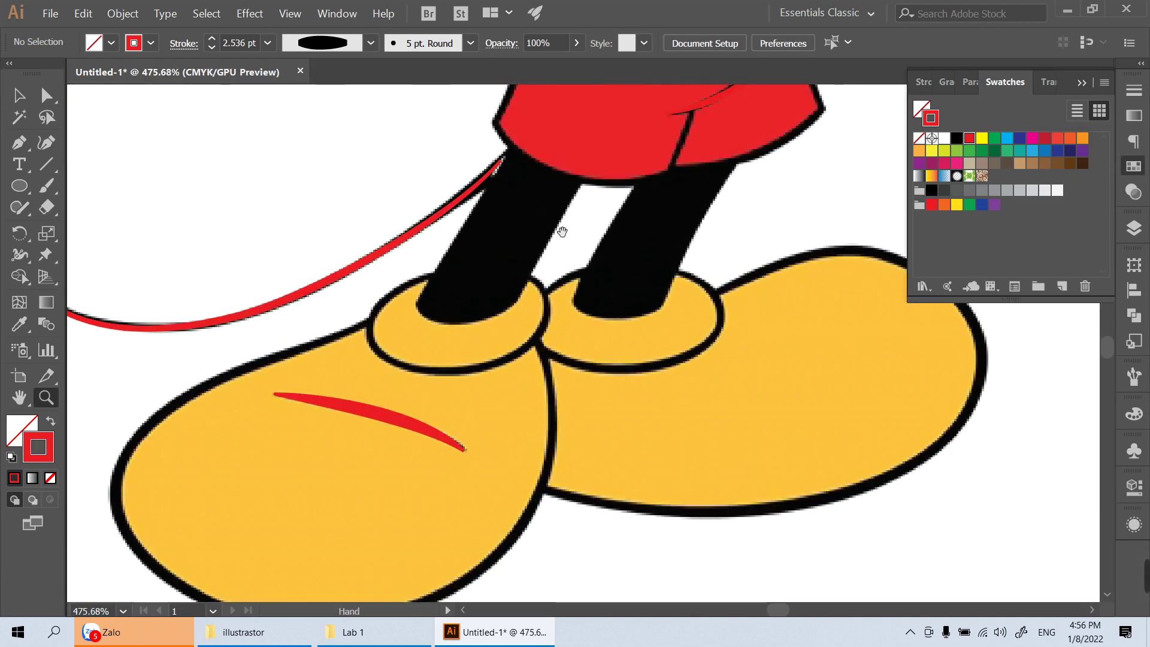
scroll(547, 334, up, 2)
key(p)
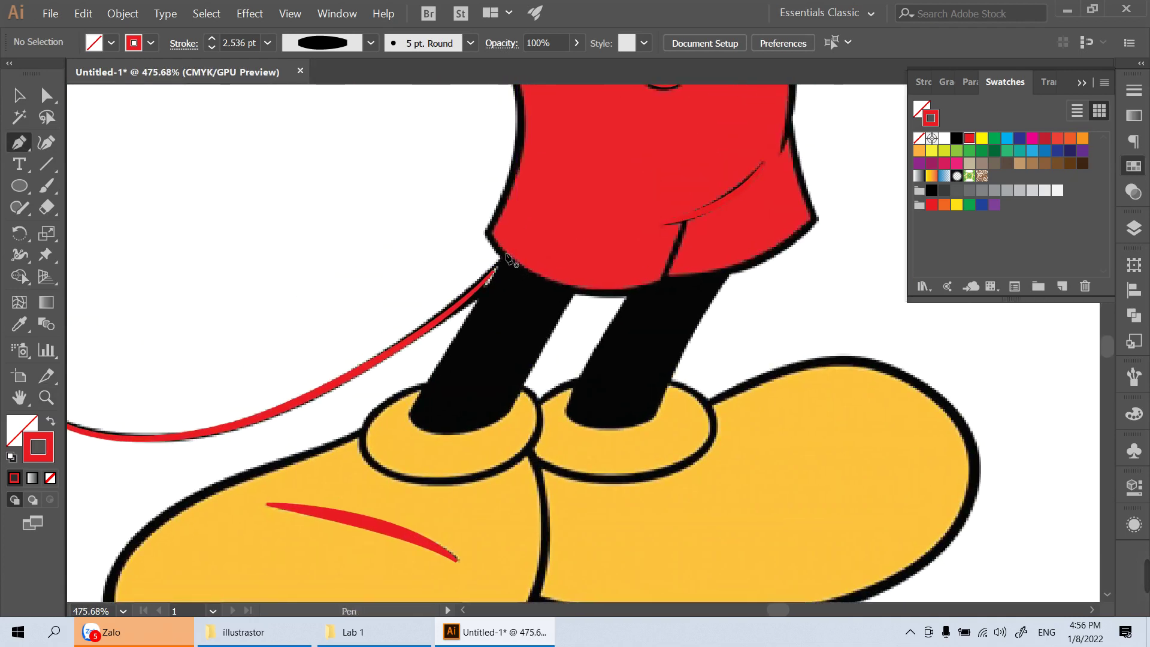
click(505, 254)
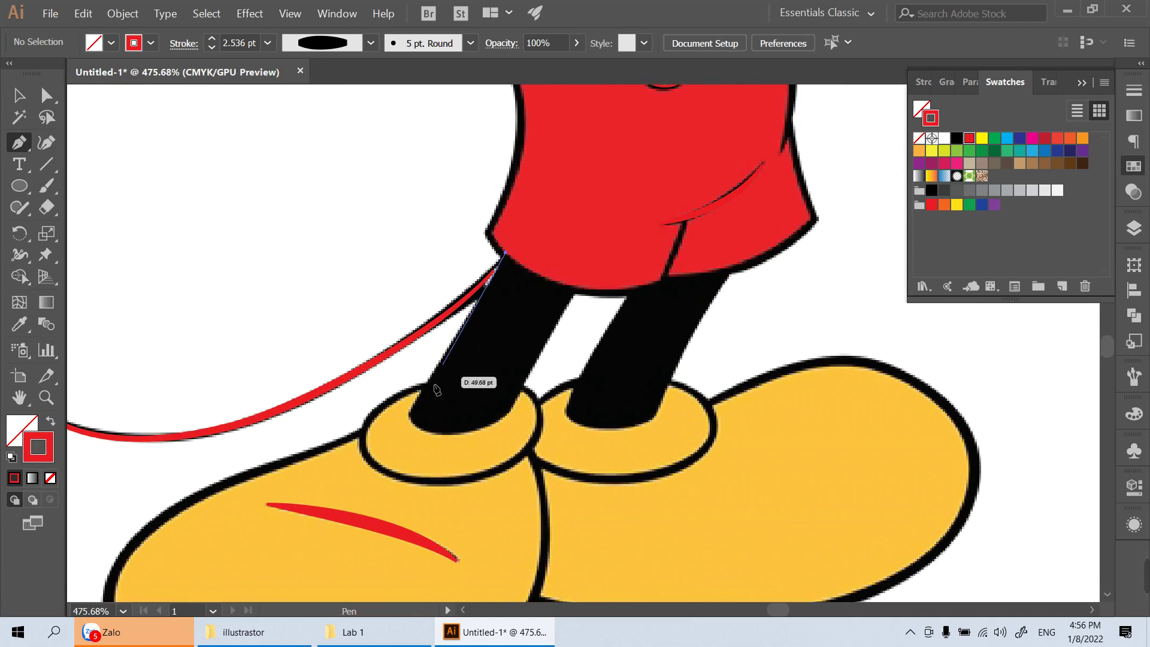
click(410, 414)
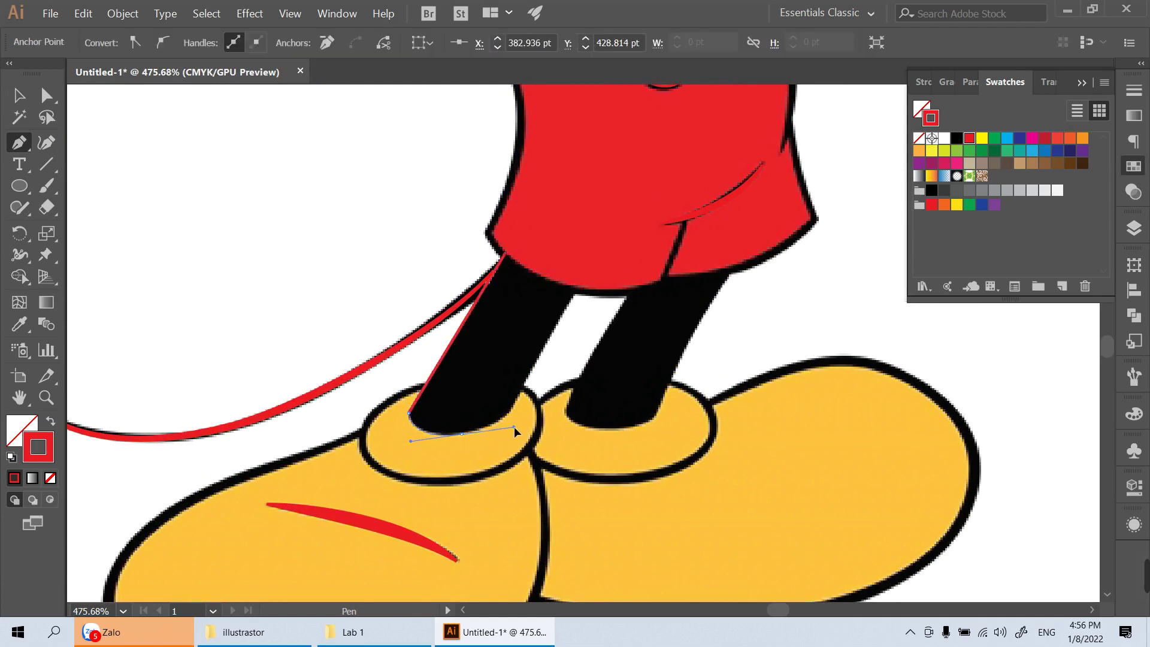
drag(498, 422, 498, 423)
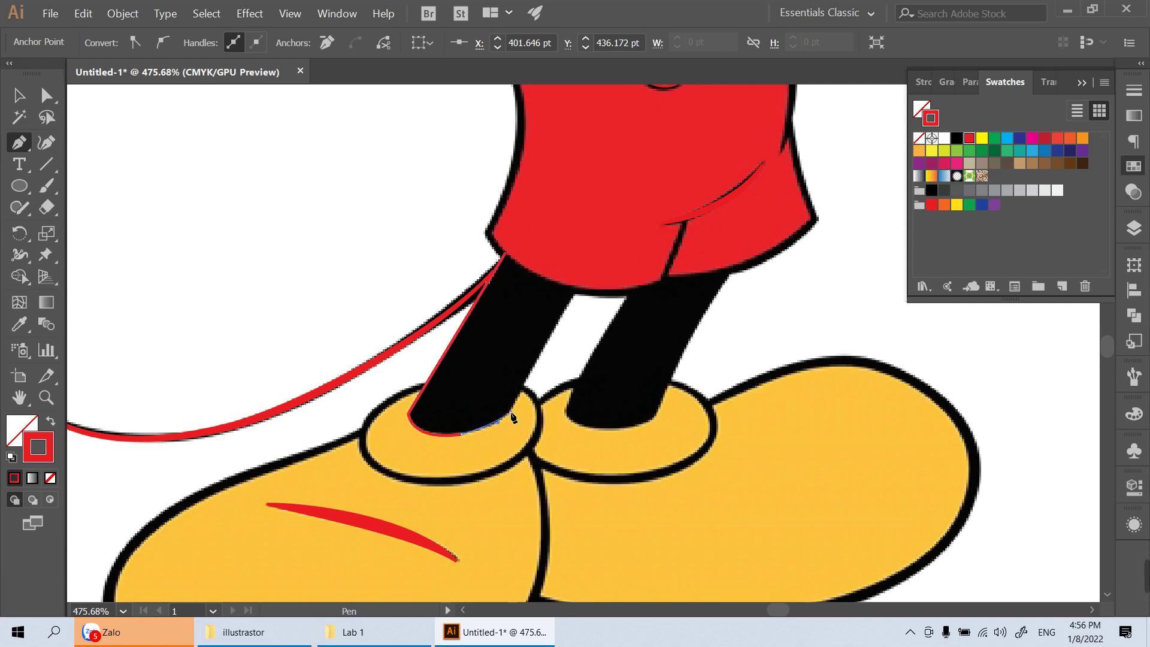
click(513, 416)
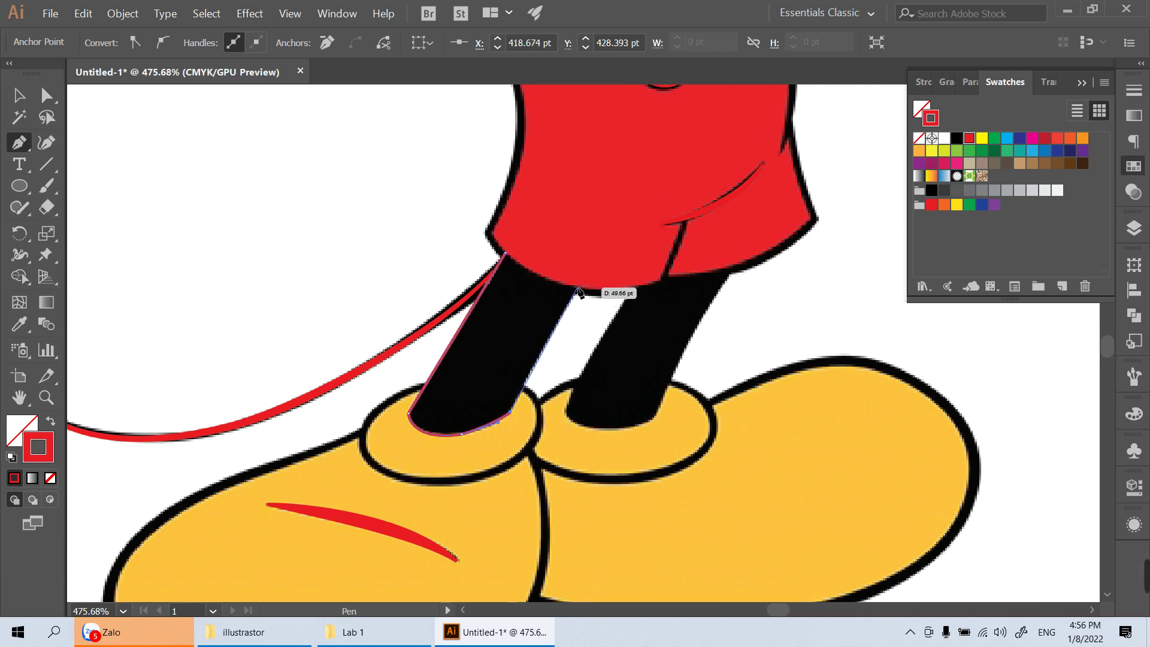
click(578, 290)
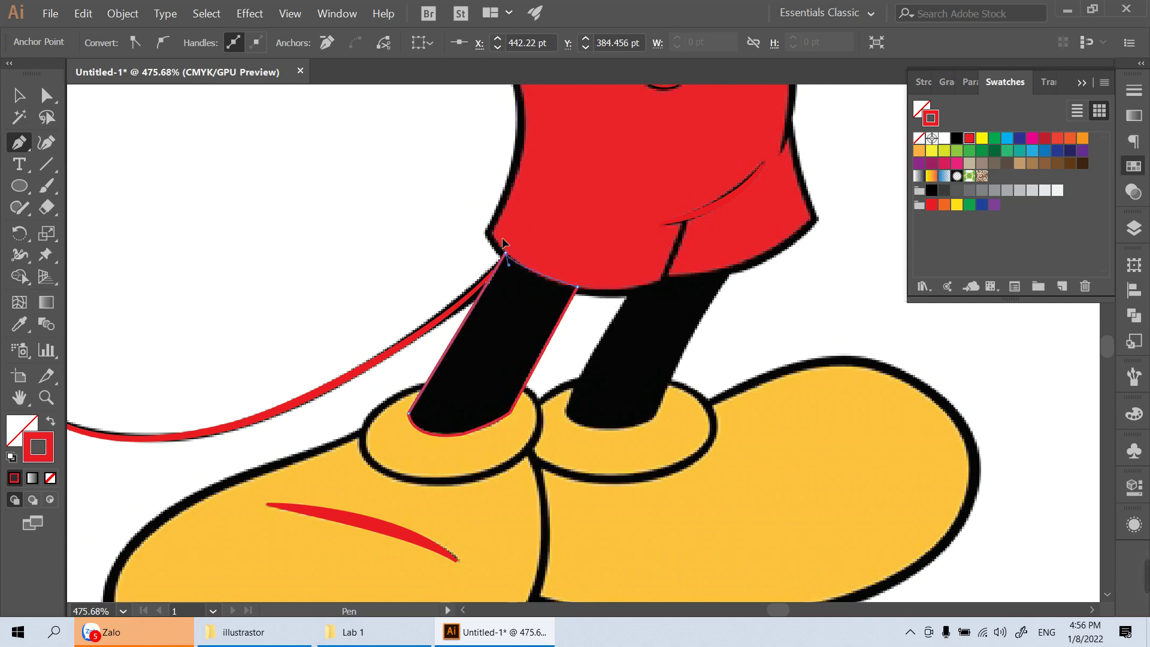
drag(493, 226, 490, 231)
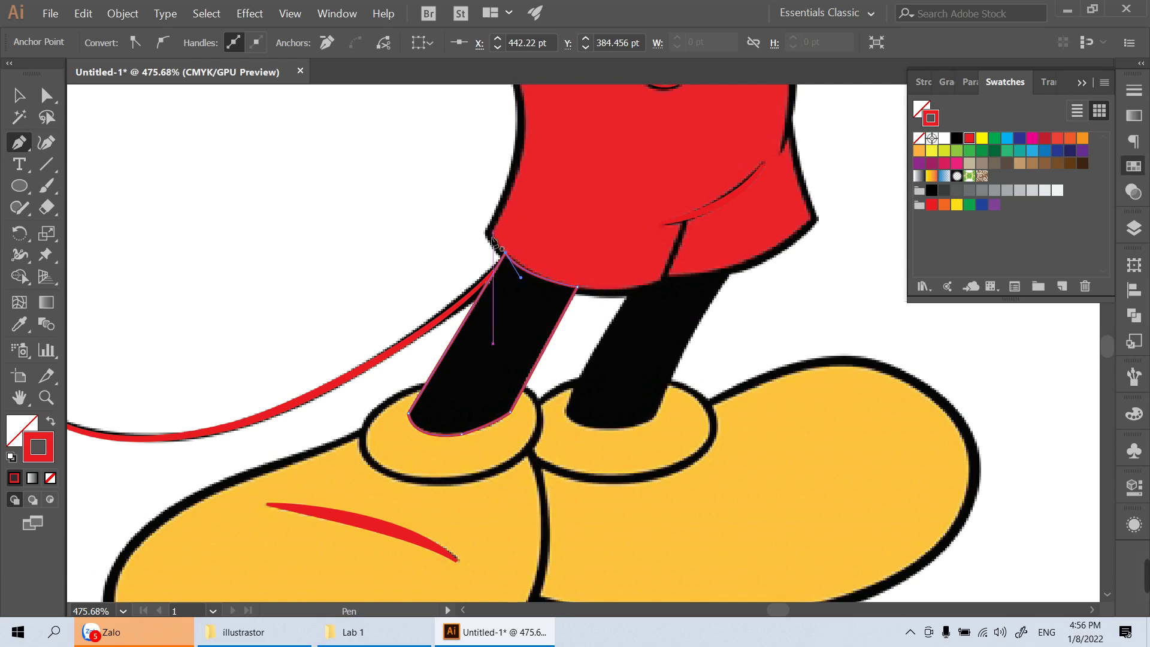
Trace a closed outline around the right leg down to the shoe top
click(633, 289)
click(567, 413)
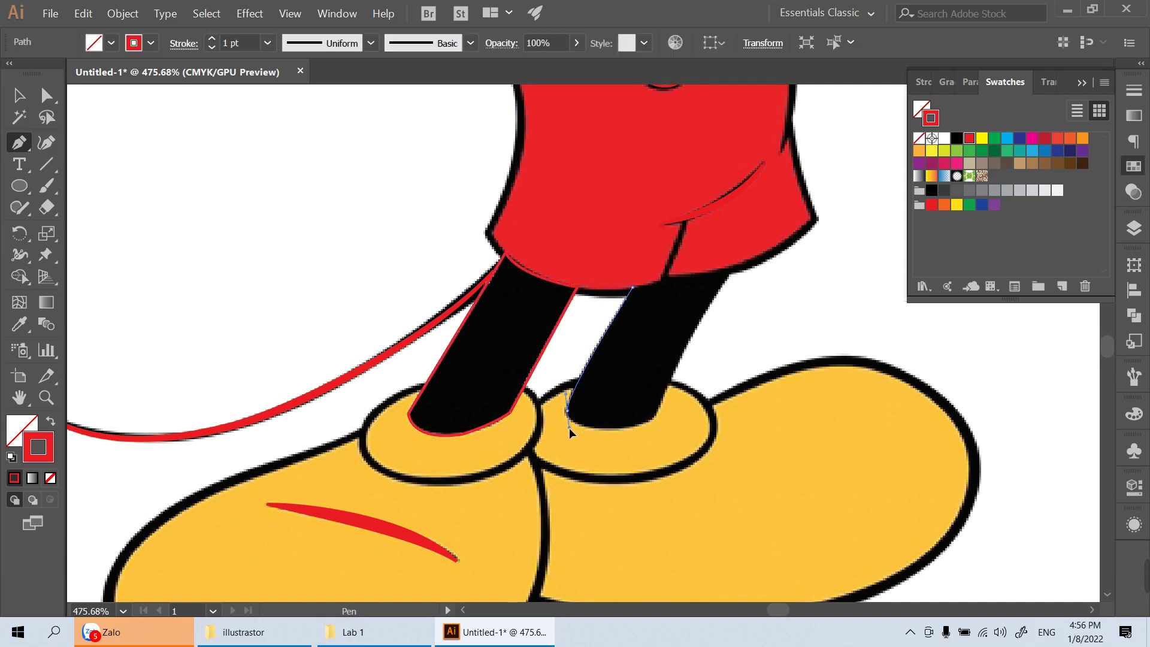
drag(654, 419, 671, 404)
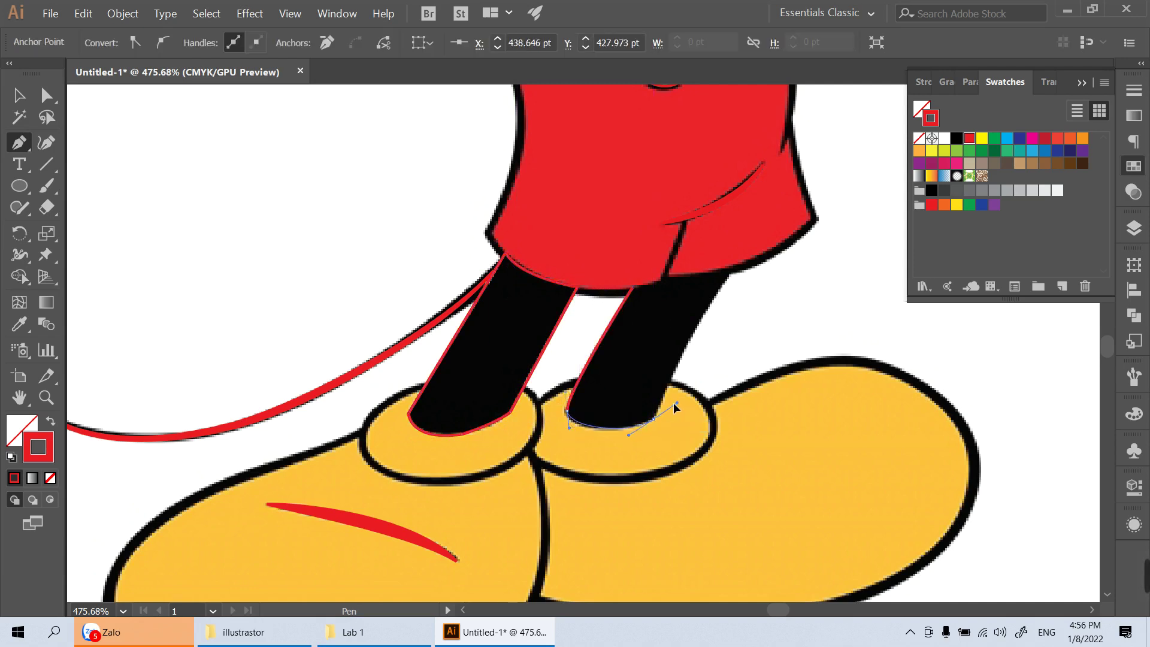
click(730, 271)
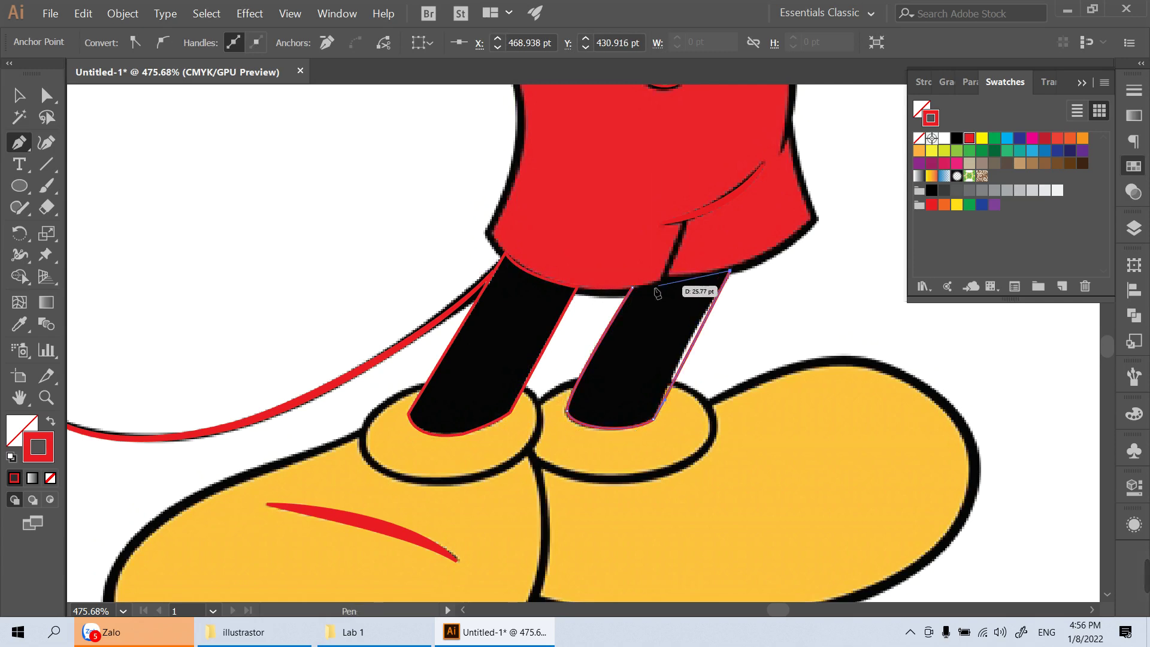
click(633, 289)
click(630, 293)
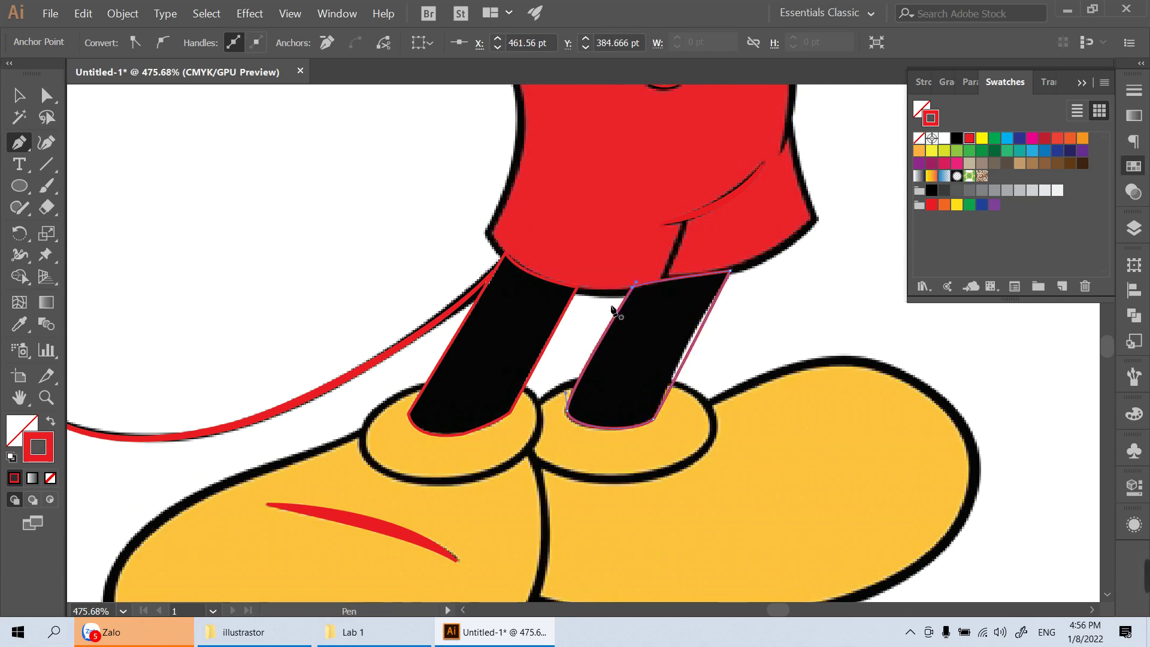
key(v)
click(689, 402)
Trace the left shoe's top edge, toe, underside and back
drag(672, 420, 617, 235)
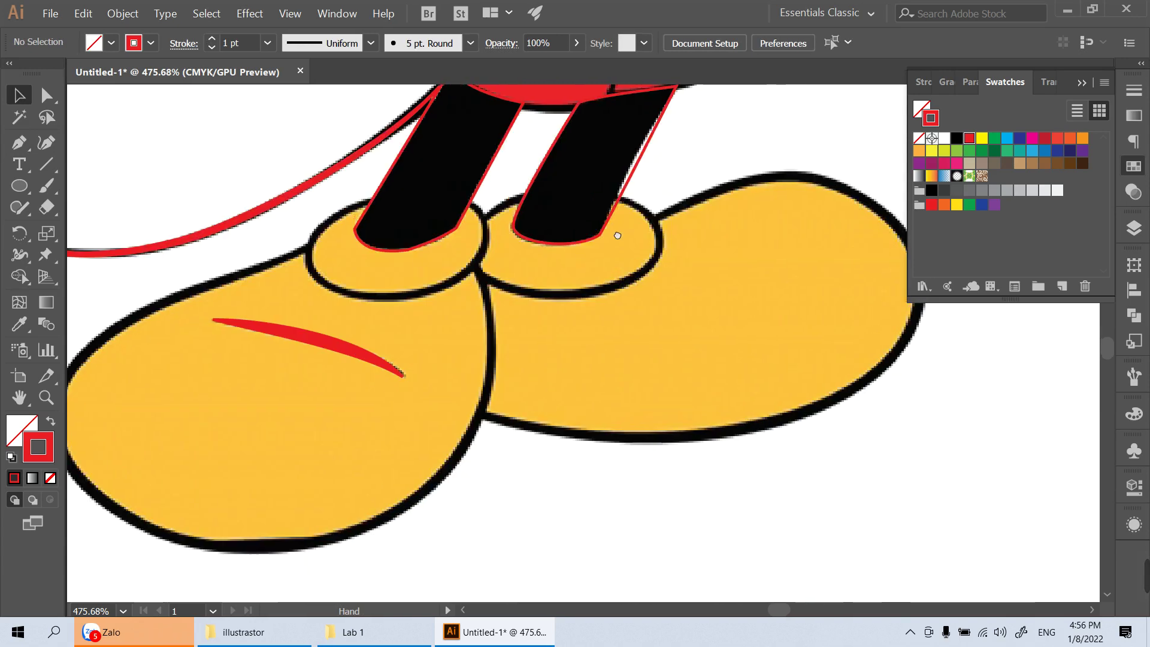
drag(308, 357, 429, 357)
key(p)
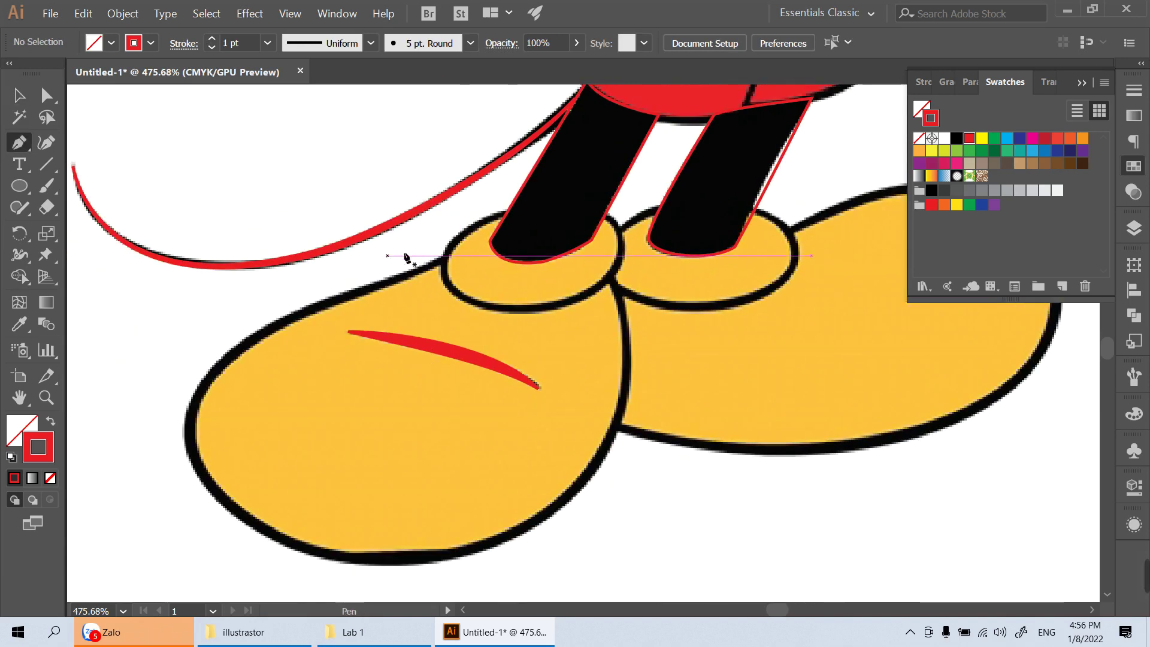
click(507, 212)
drag(443, 289, 436, 297)
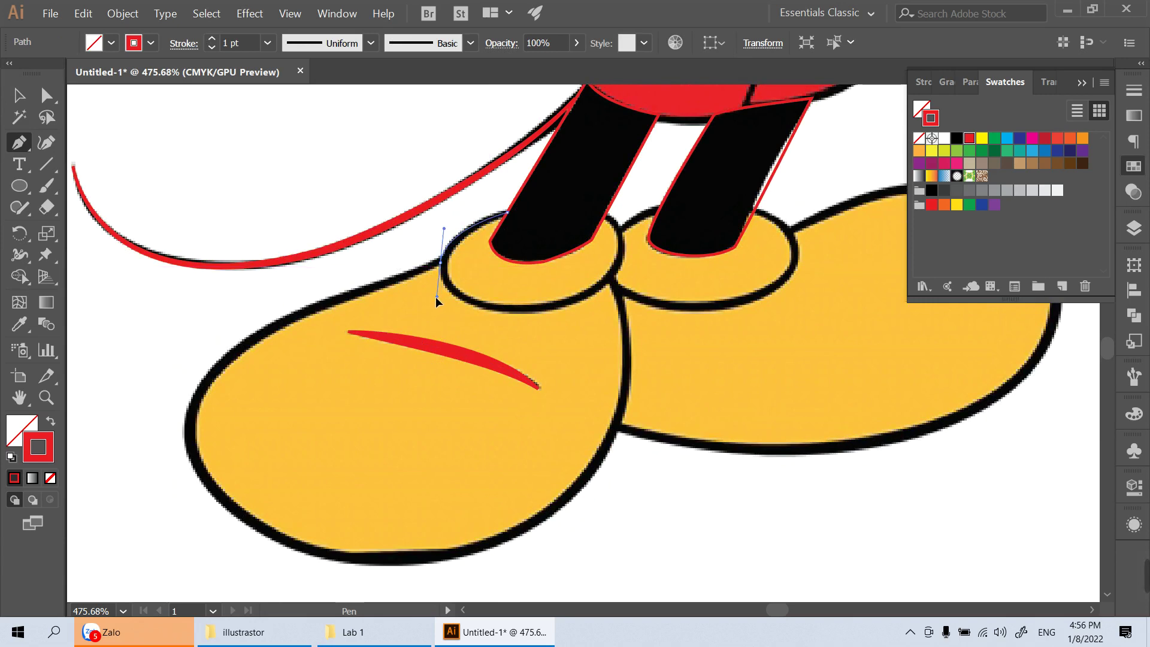
scroll(359, 299, down, 2)
scroll(336, 311, left, 3)
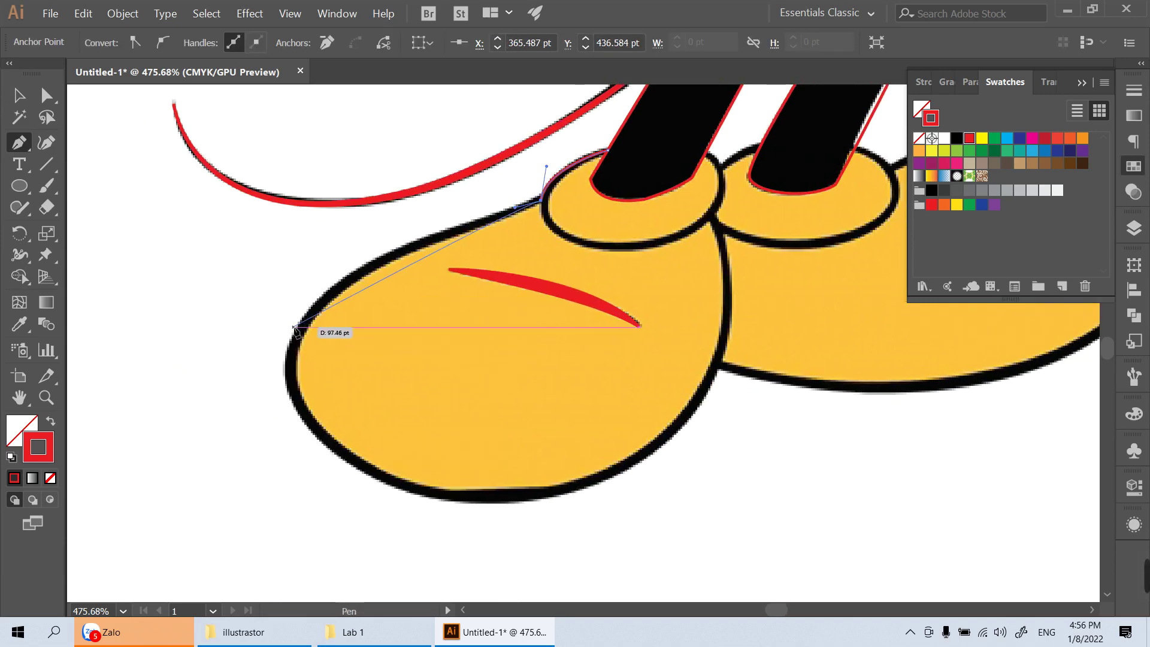
drag(301, 327, 284, 386)
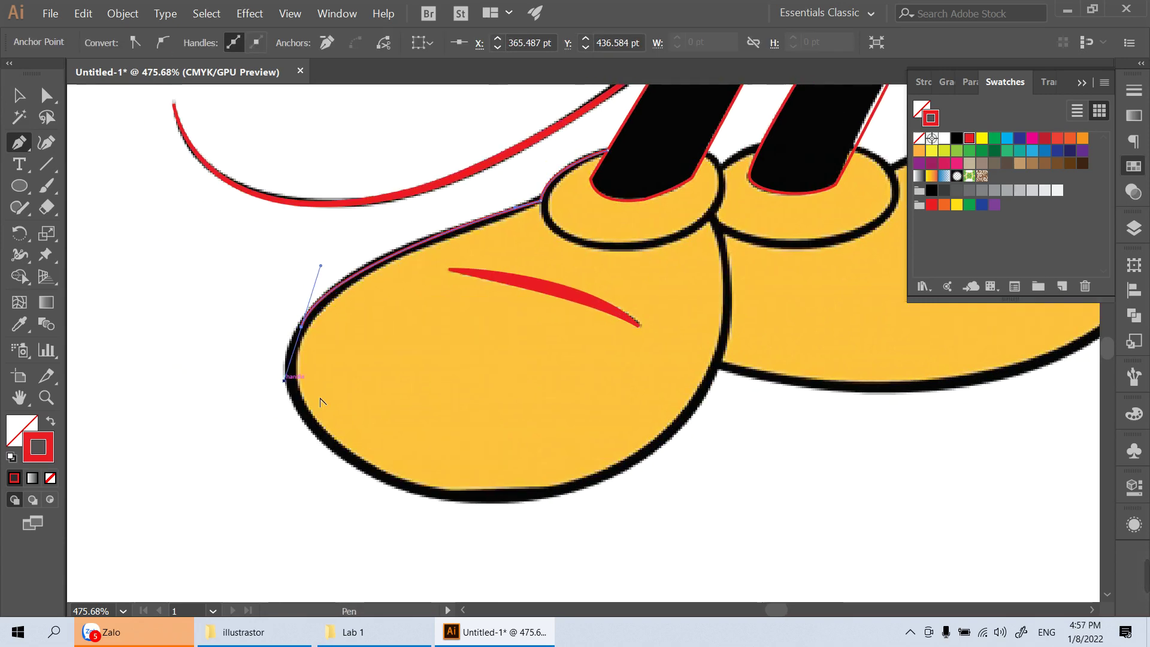
mouse_move(425, 492)
mouse_down()
mouse_move(508, 505)
mouse_move(498, 498)
mouse_up()
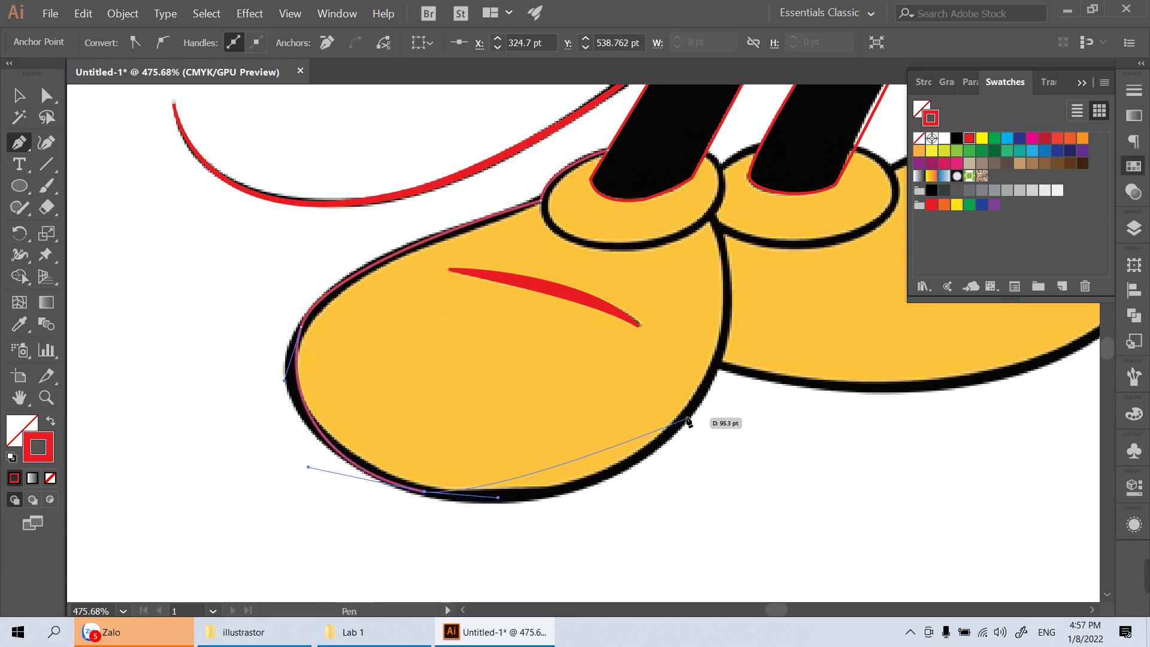
drag(686, 416, 737, 329)
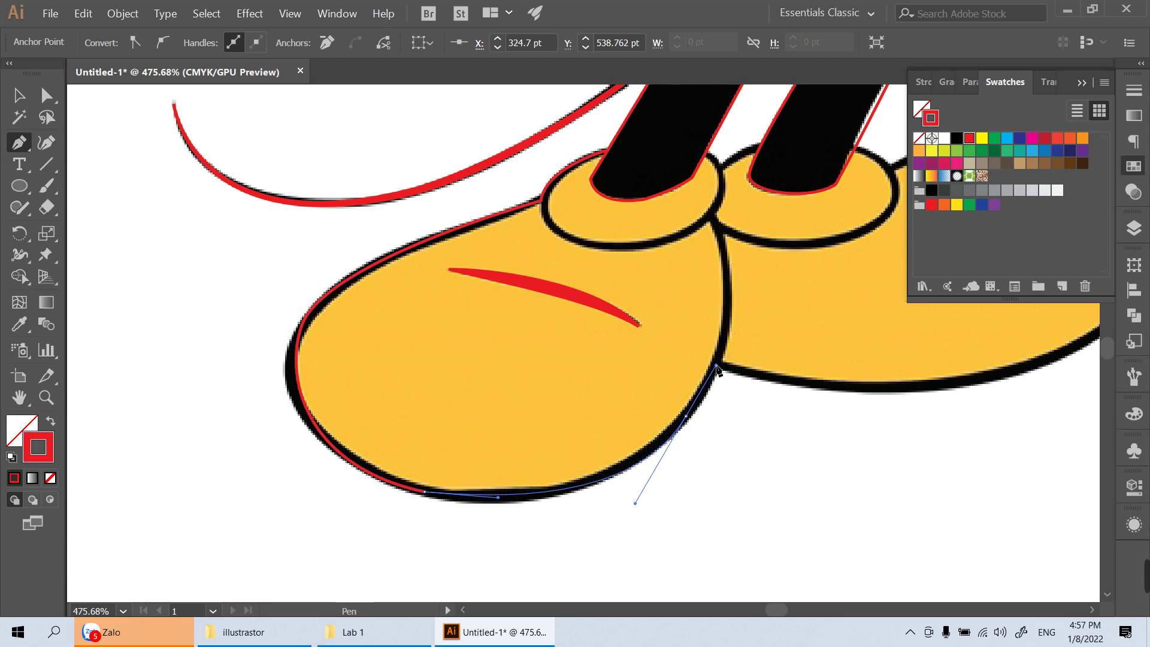
Continue the outline around the right shoe's bottom, front and top, closing the path
drag(717, 368, 347, 419)
mouse_move(562, 481)
mouse_down()
mouse_move(662, 457)
mouse_move(634, 471)
mouse_up()
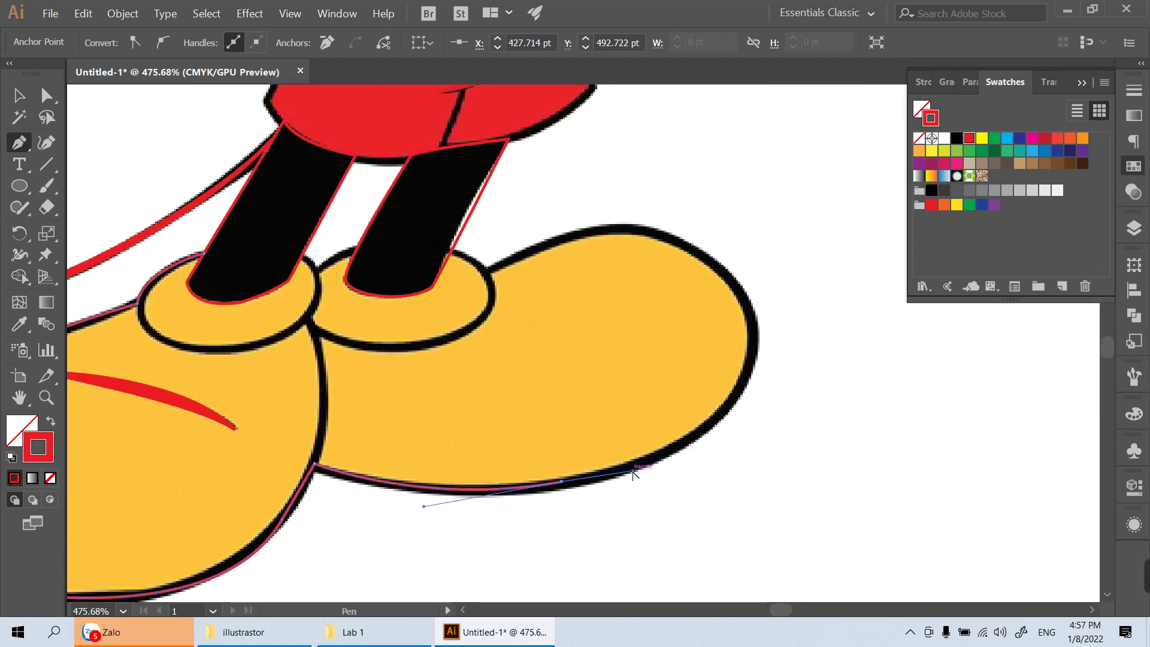
scroll(750, 367, up, 2)
drag(750, 411, 758, 331)
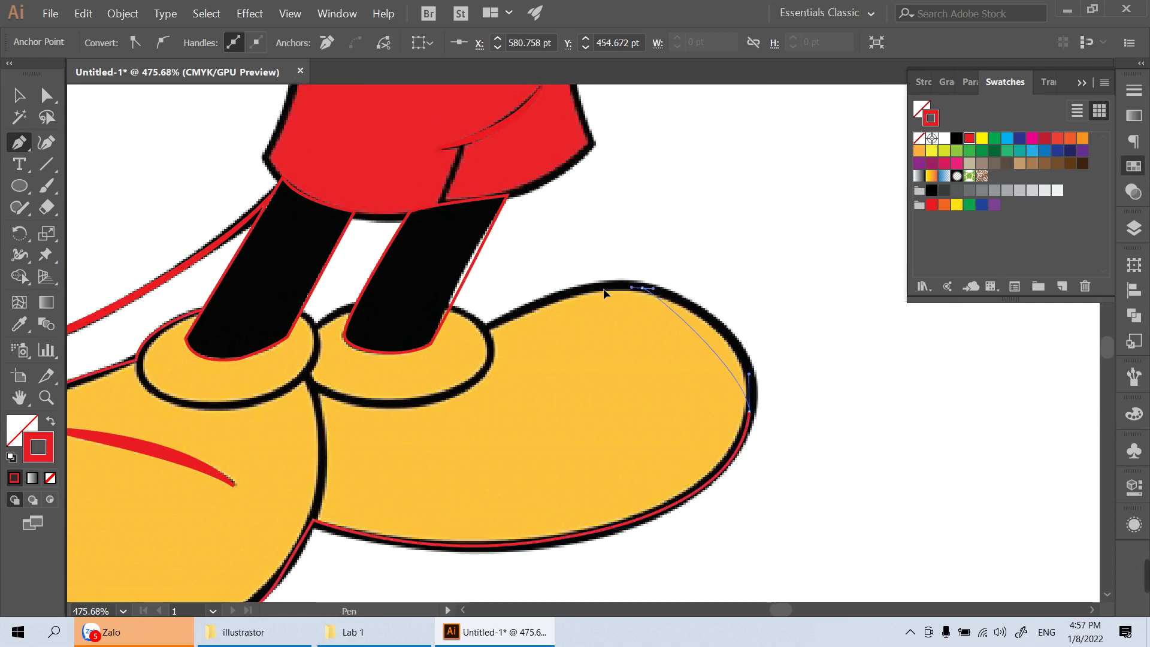
mouse_move(642, 288)
mouse_down()
mouse_move(537, 283)
mouse_move(544, 273)
mouse_move(585, 286)
mouse_up()
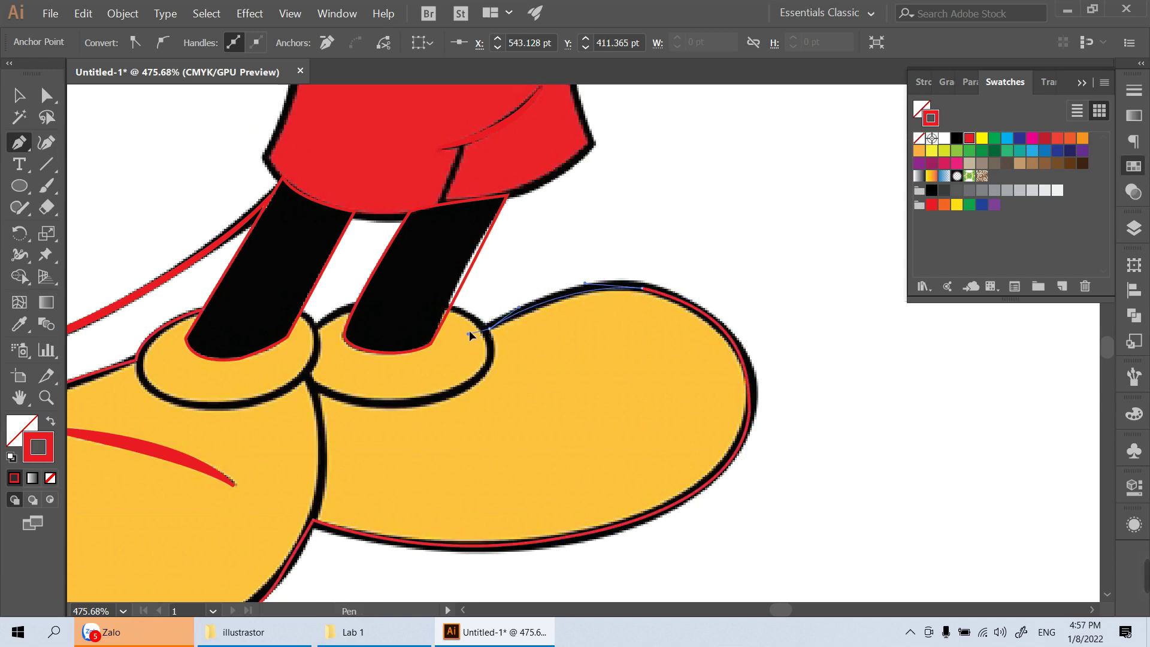
drag(475, 317, 474, 312)
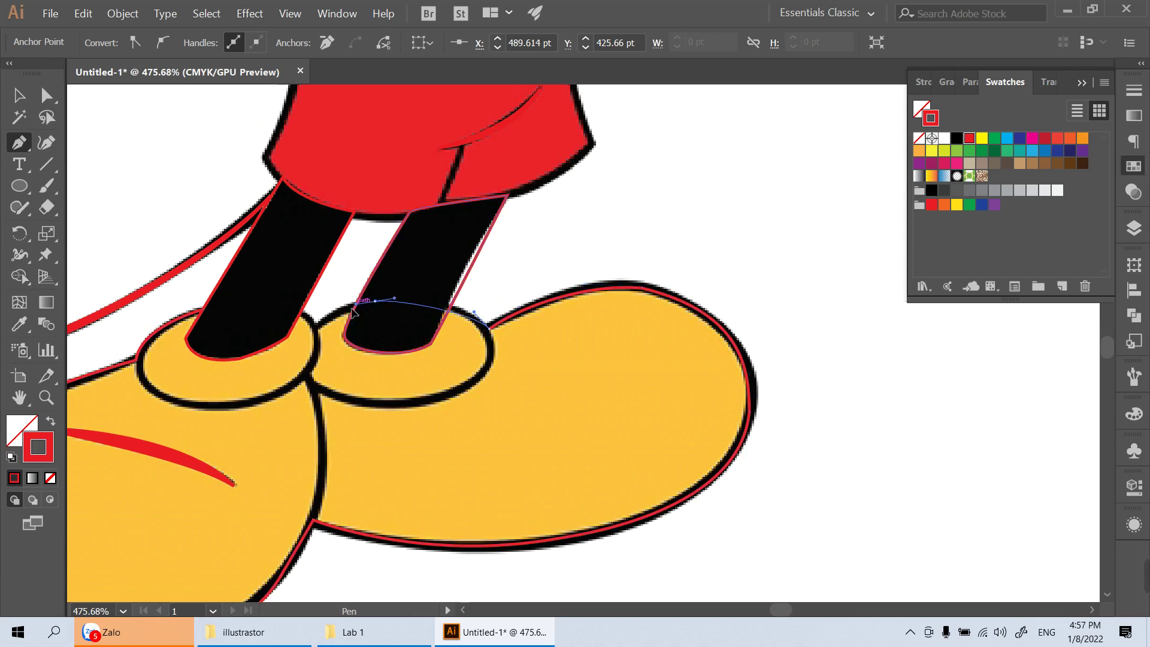
drag(344, 324, 344, 314)
drag(290, 339, 528, 364)
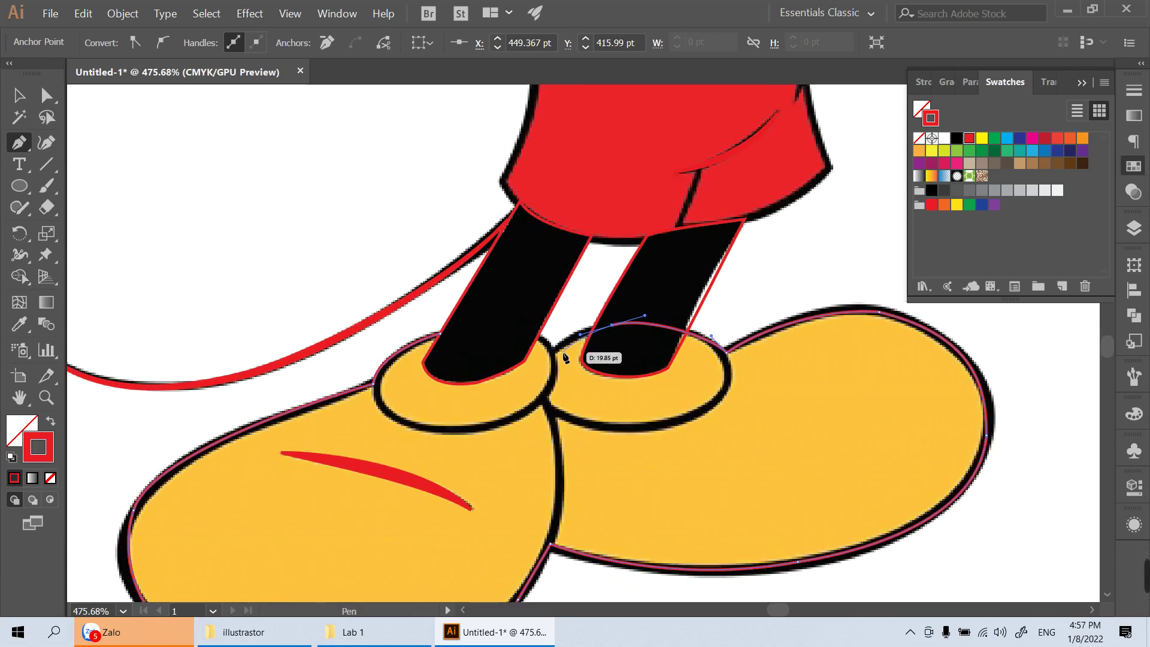
click(440, 332)
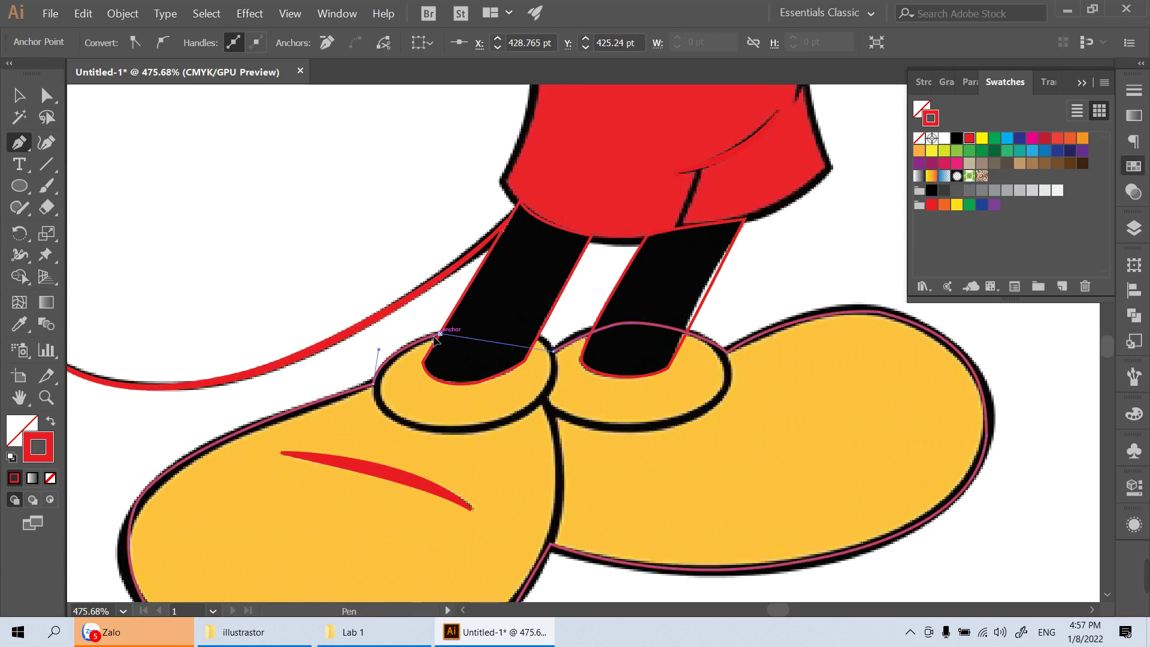
click(351, 363)
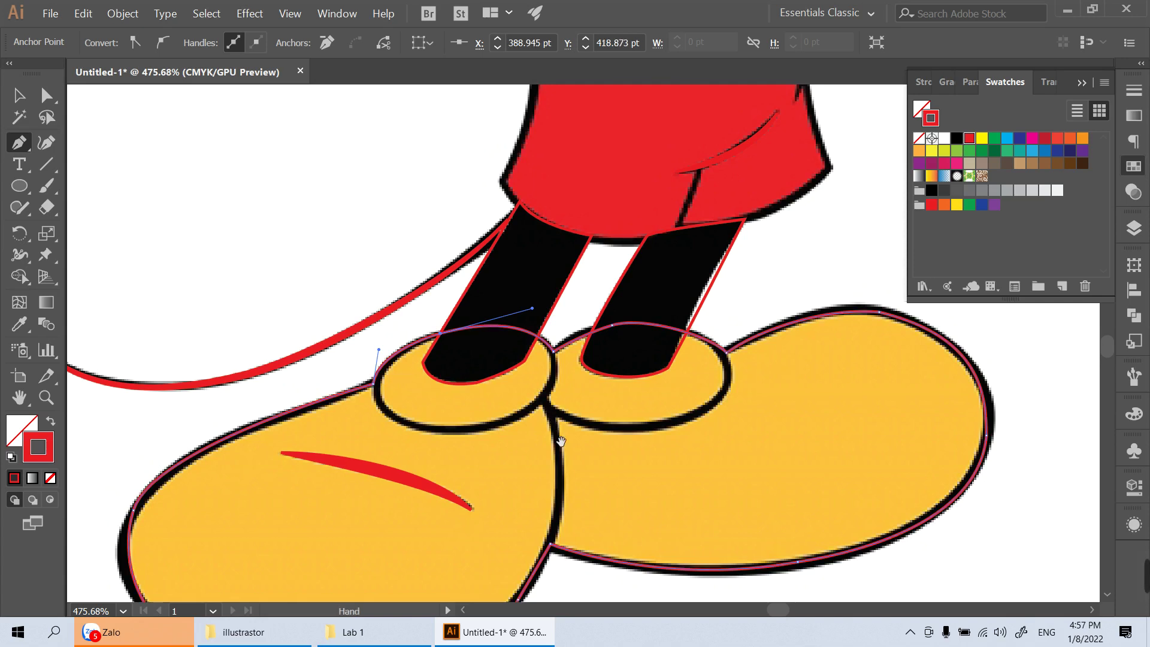
Trace a closed round outline around the left shoe's cuff
drag(606, 468, 609, 426)
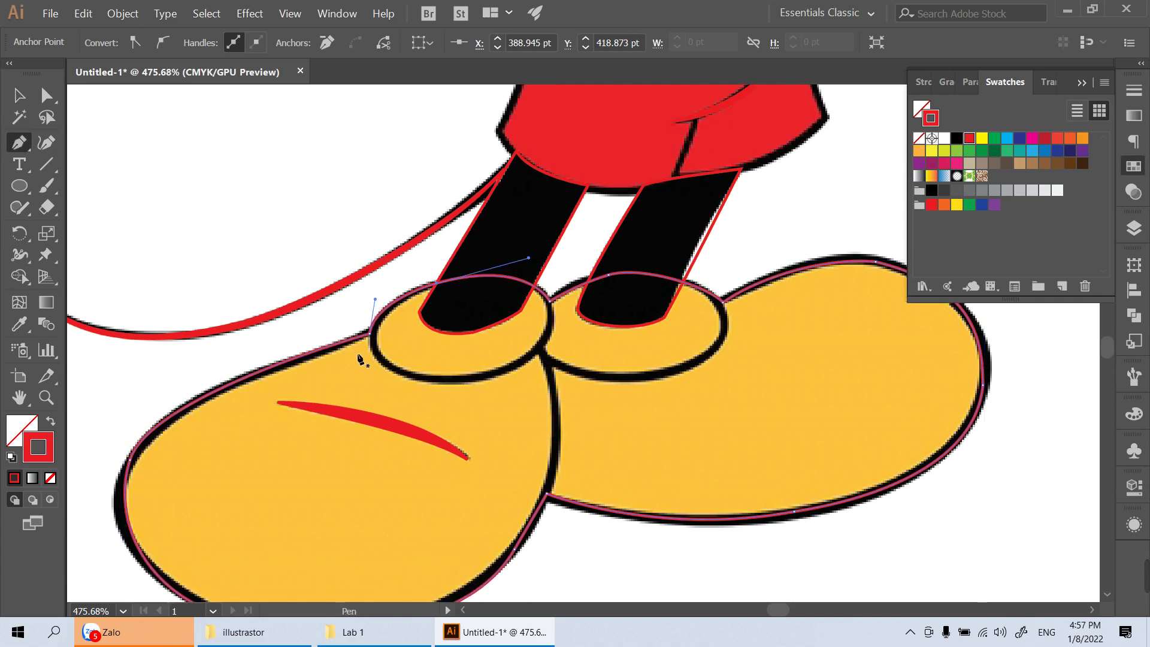
click(553, 310)
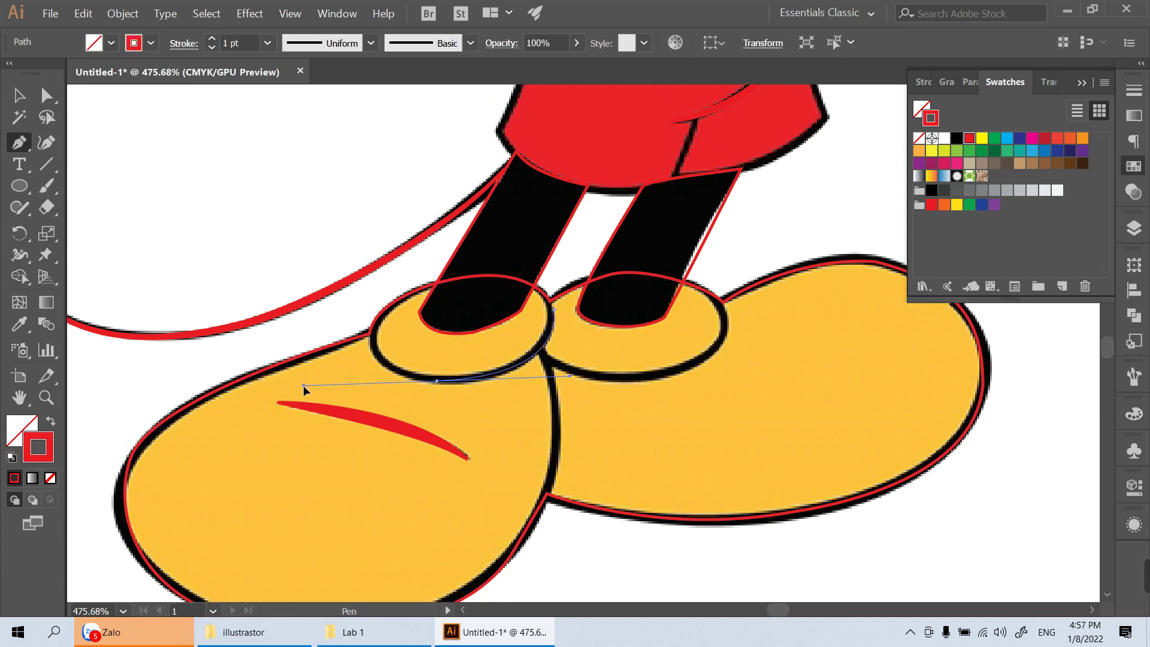
click(374, 330)
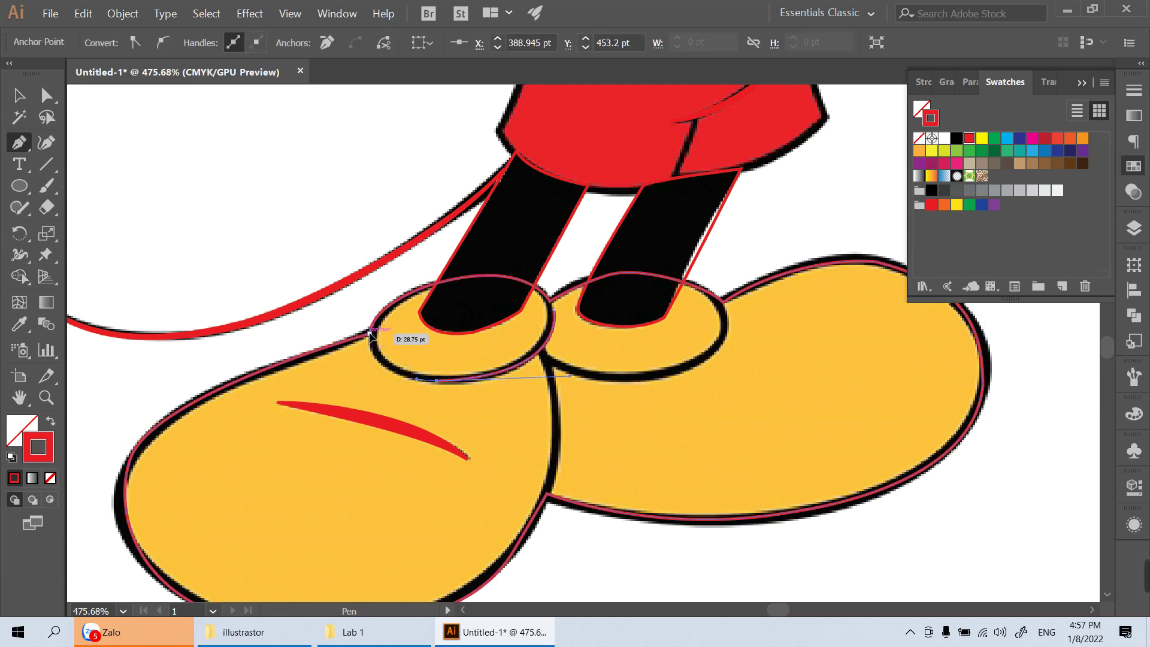
drag(372, 336, 372, 290)
Widen the bottom of the left shoe cuff's stroke with the Width tool
key(v)
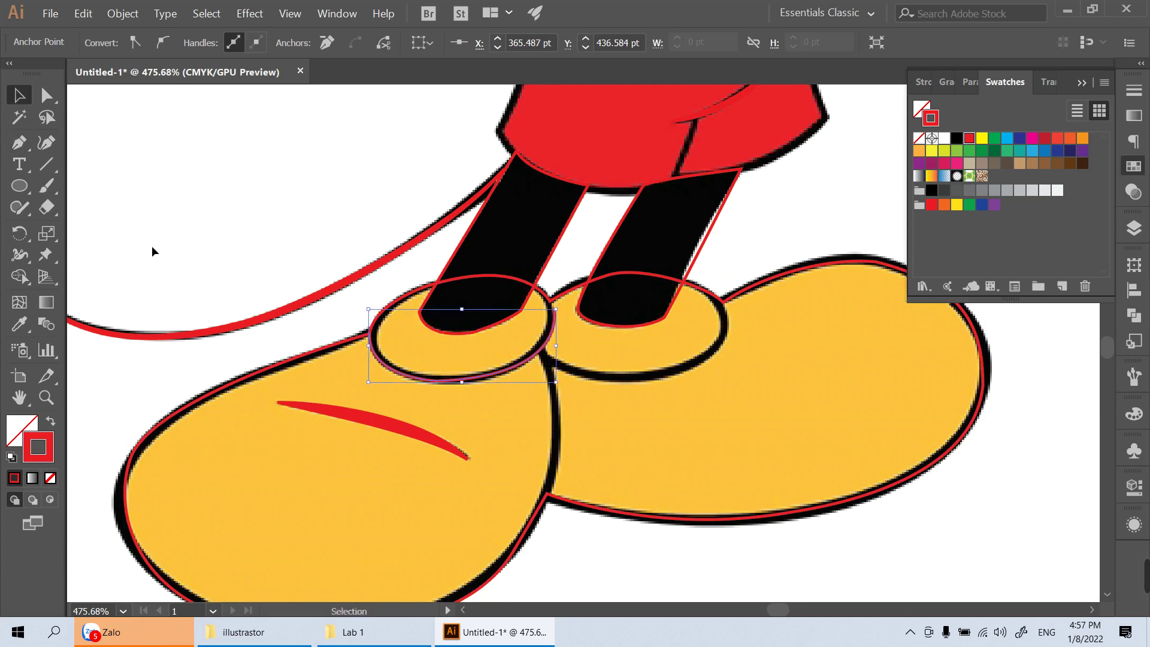
click(20, 278)
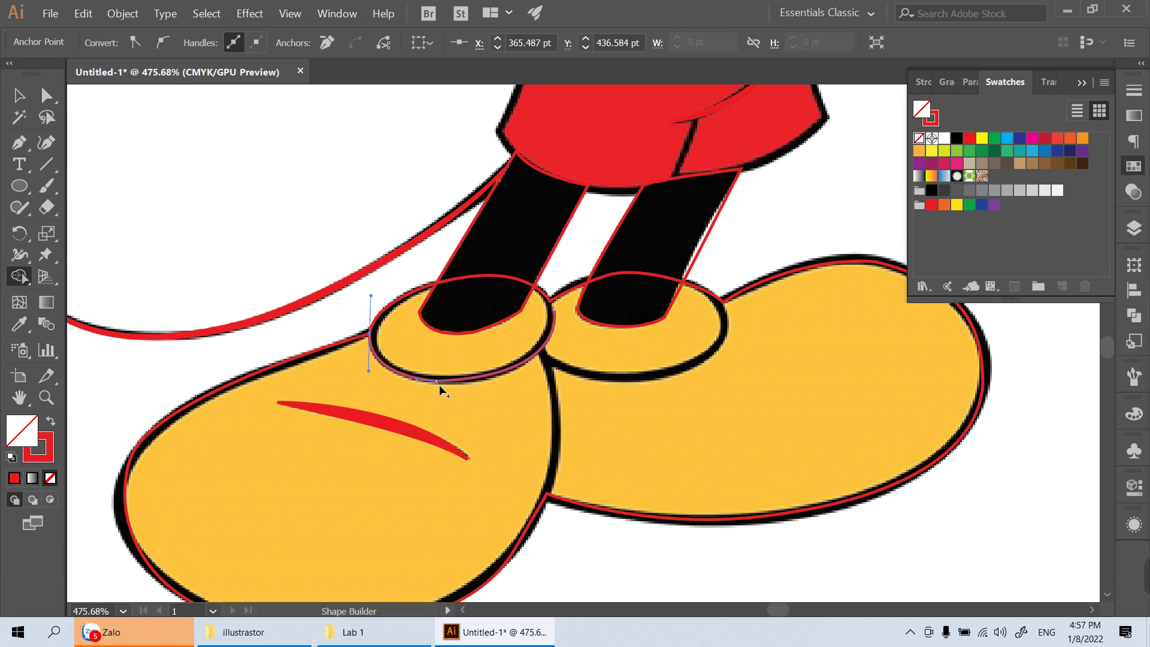
key(z)
drag(432, 367, 542, 423)
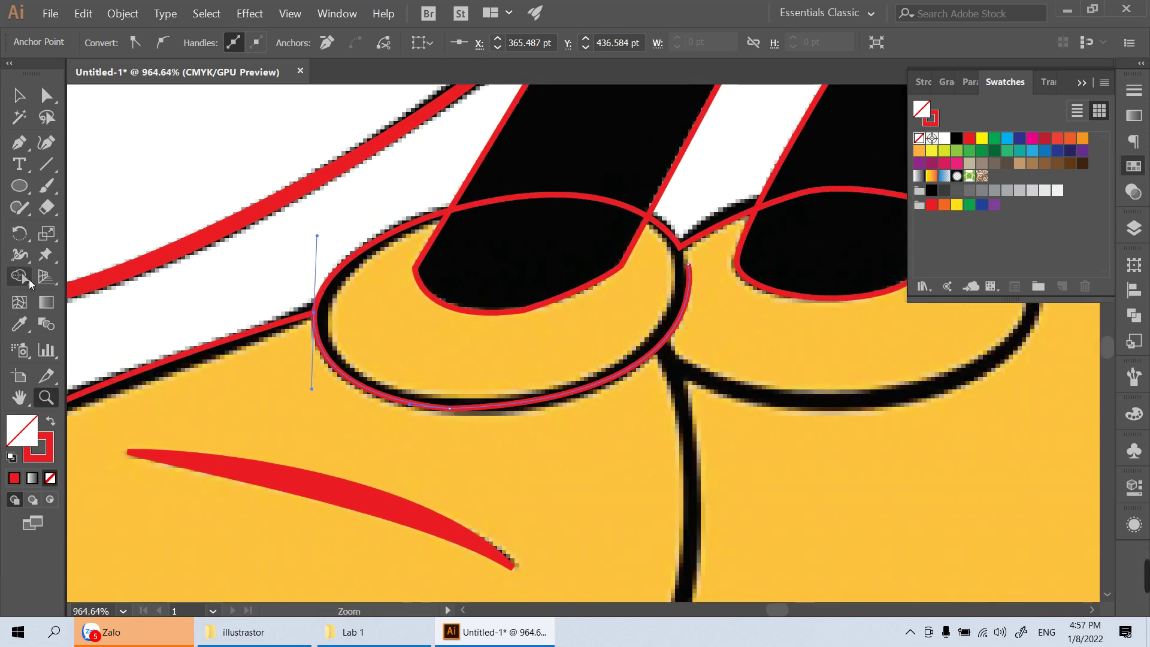
click(20, 255)
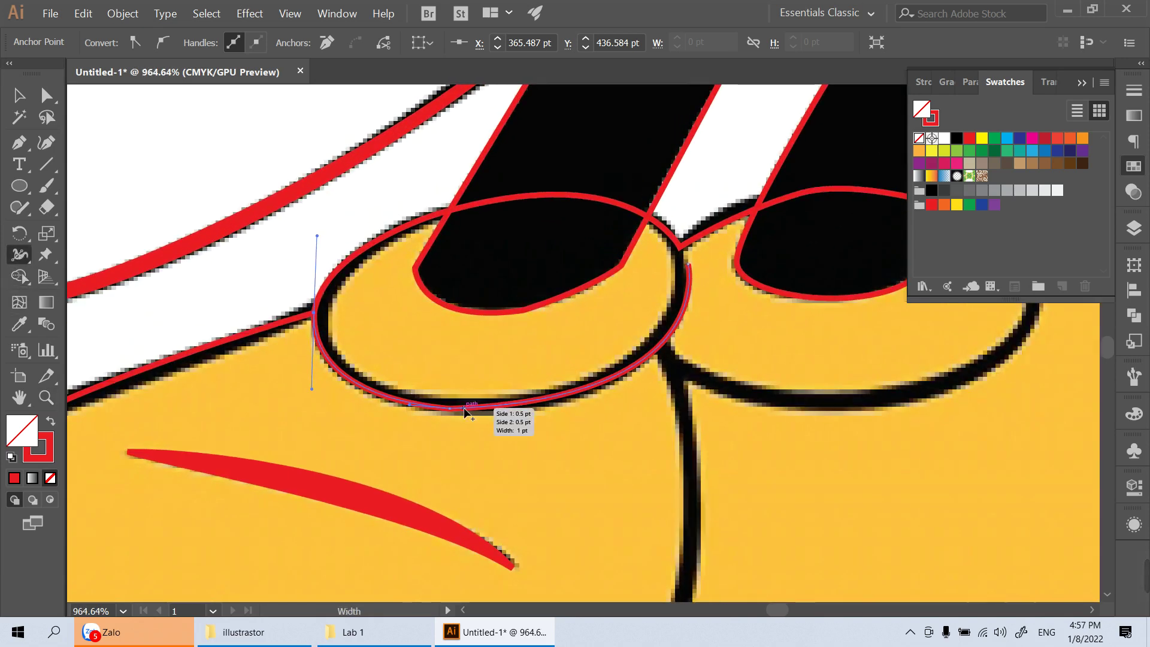
drag(464, 407, 541, 409)
Trace the right shoe's cuff with a curved pen stroke and swell its middle
drag(788, 352, 456, 397)
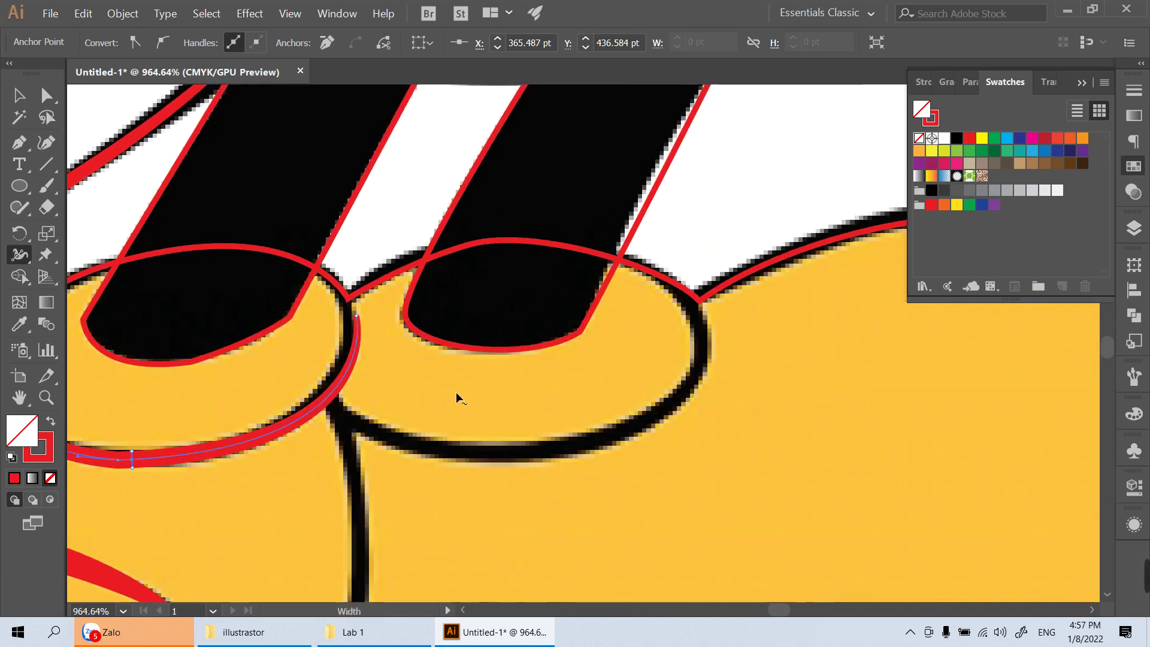
key(p)
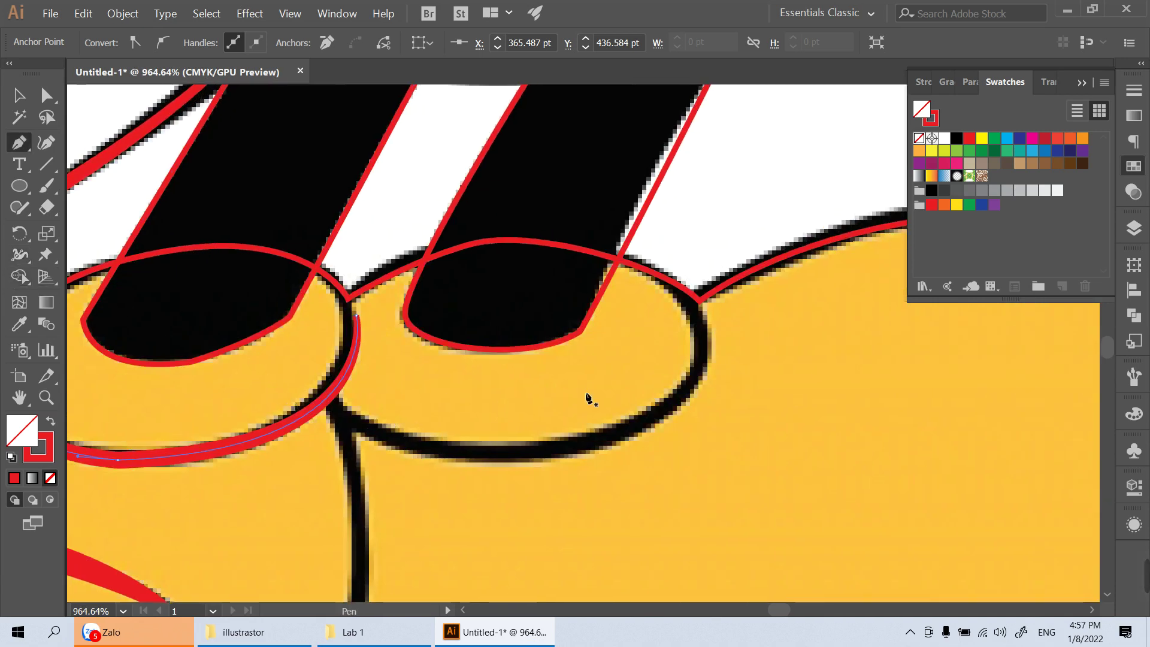
click(694, 301)
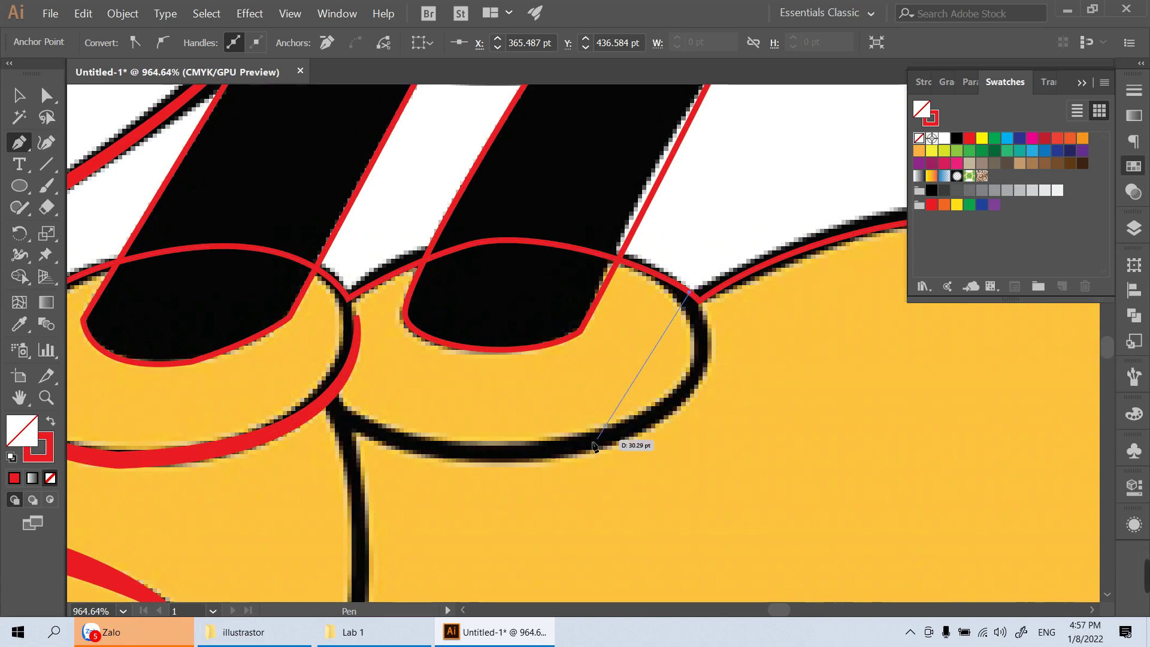
drag(587, 444, 459, 472)
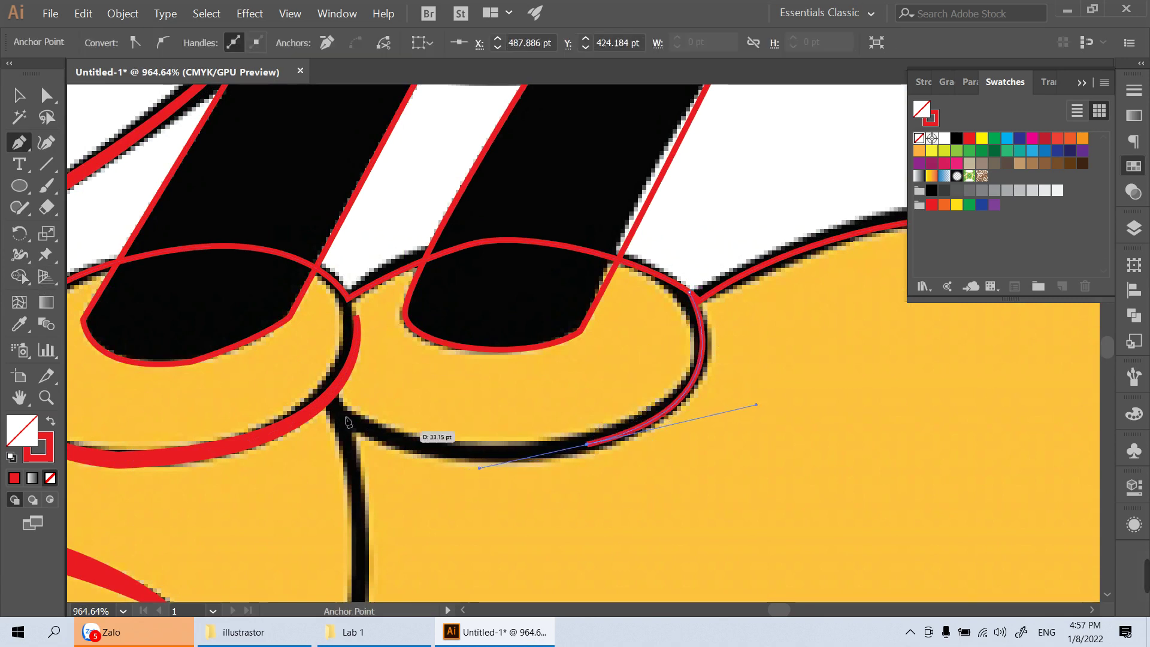
mouse_move(324, 406)
mouse_down()
mouse_move(304, 377)
mouse_move(278, 374)
mouse_up()
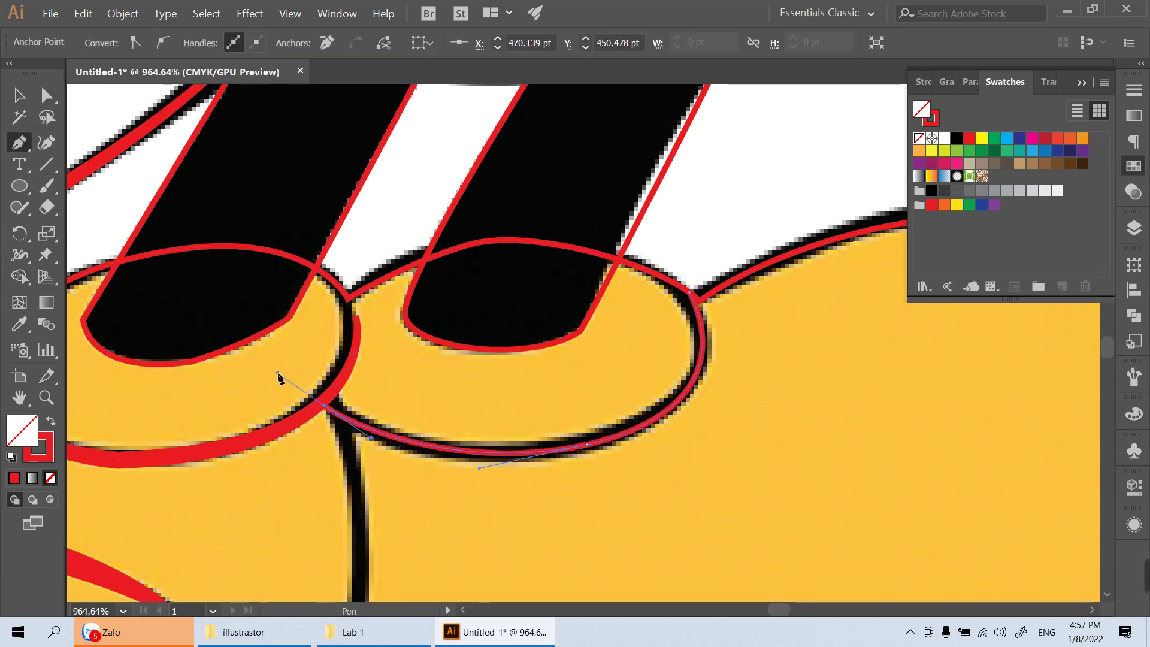
click(20, 254)
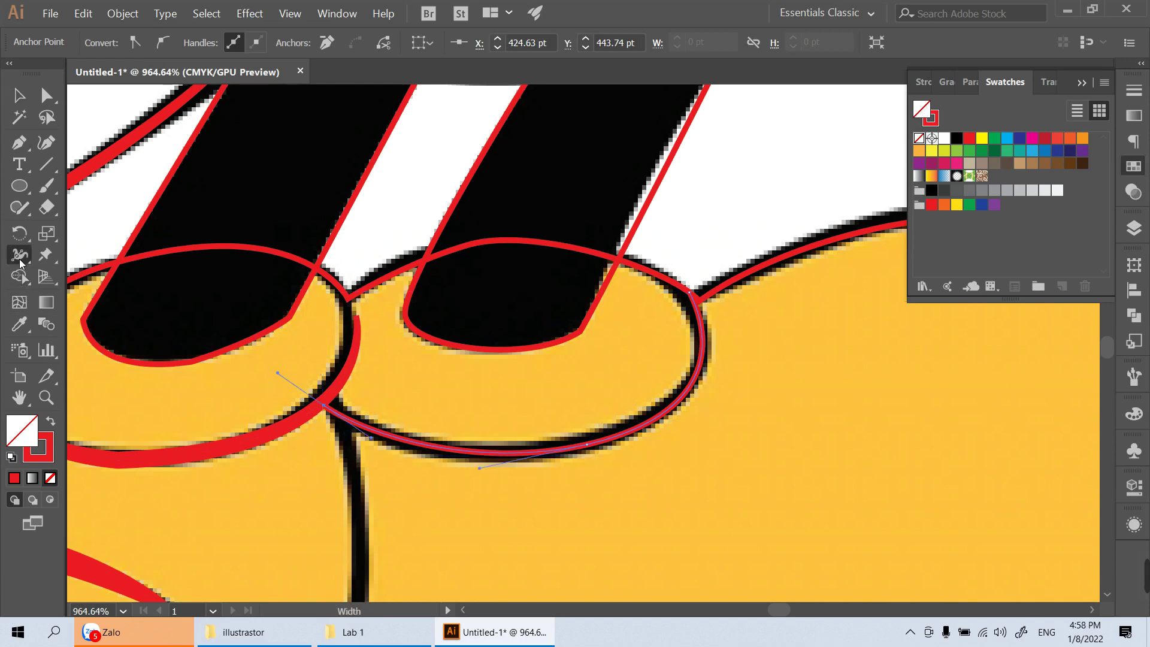
drag(584, 447, 589, 454)
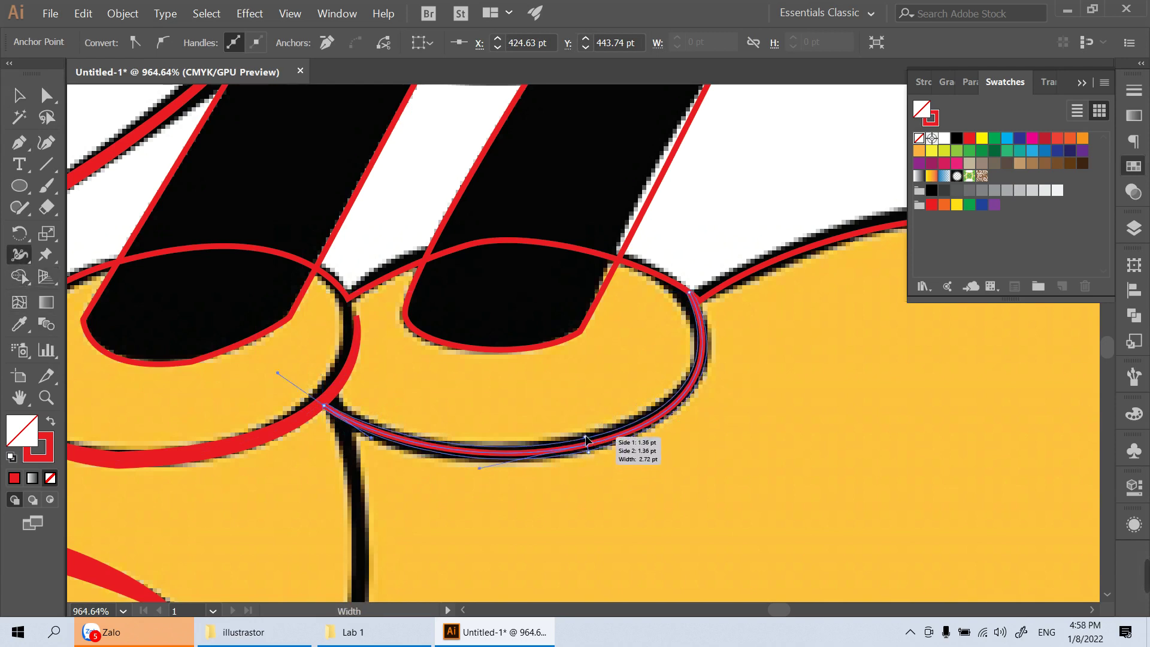
Trace the inner edge between the shoes, thicken its middle, and zoom out to the artboard
drag(448, 545, 539, 347)
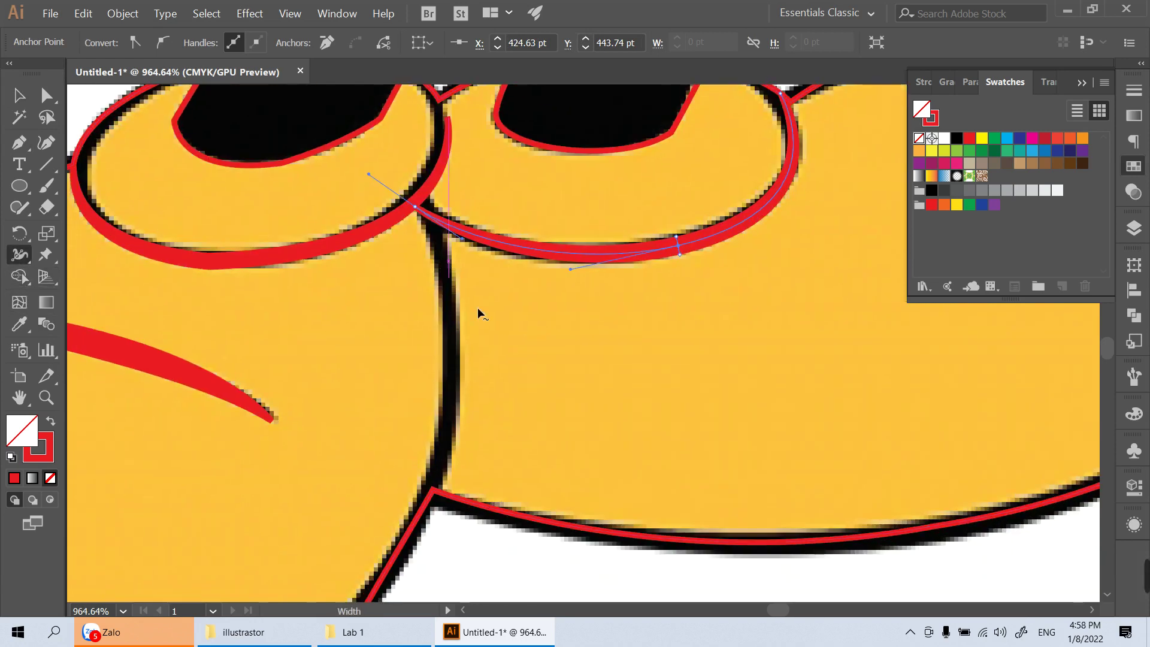
key(p)
click(431, 212)
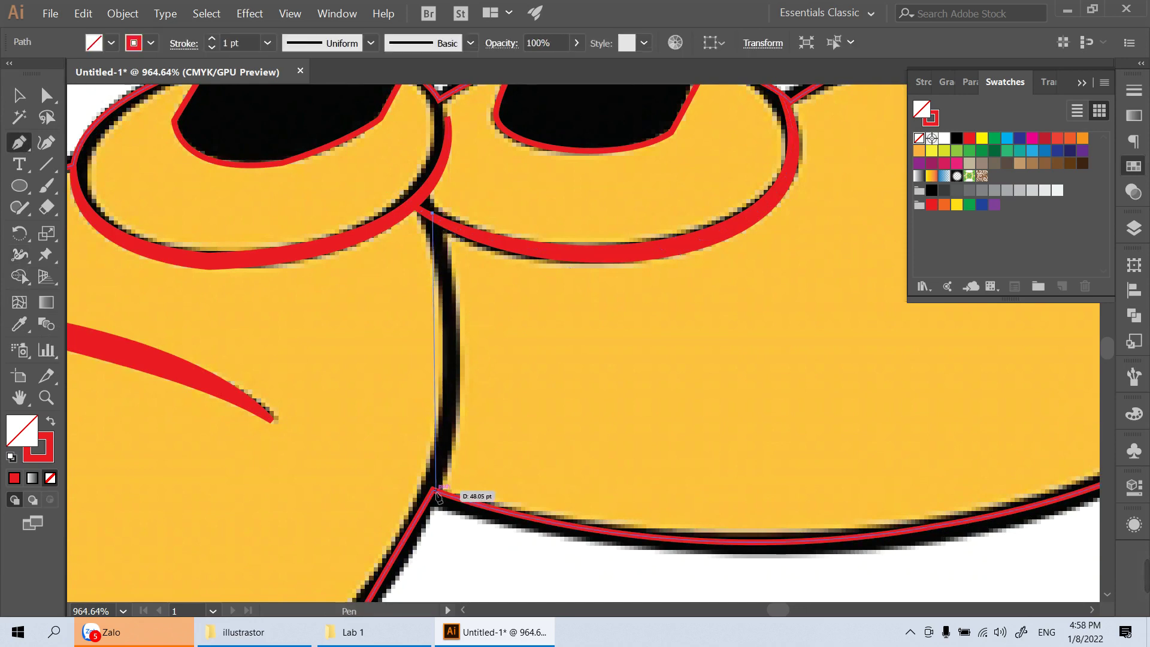
drag(433, 495, 387, 580)
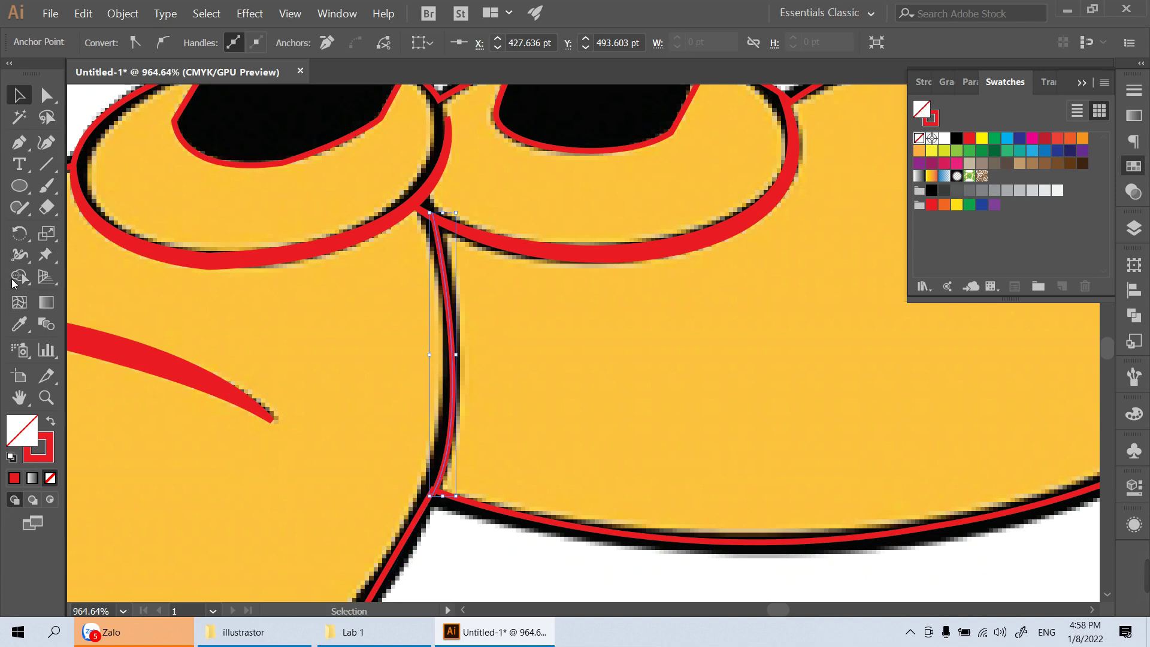
click(19, 257)
drag(453, 353, 463, 351)
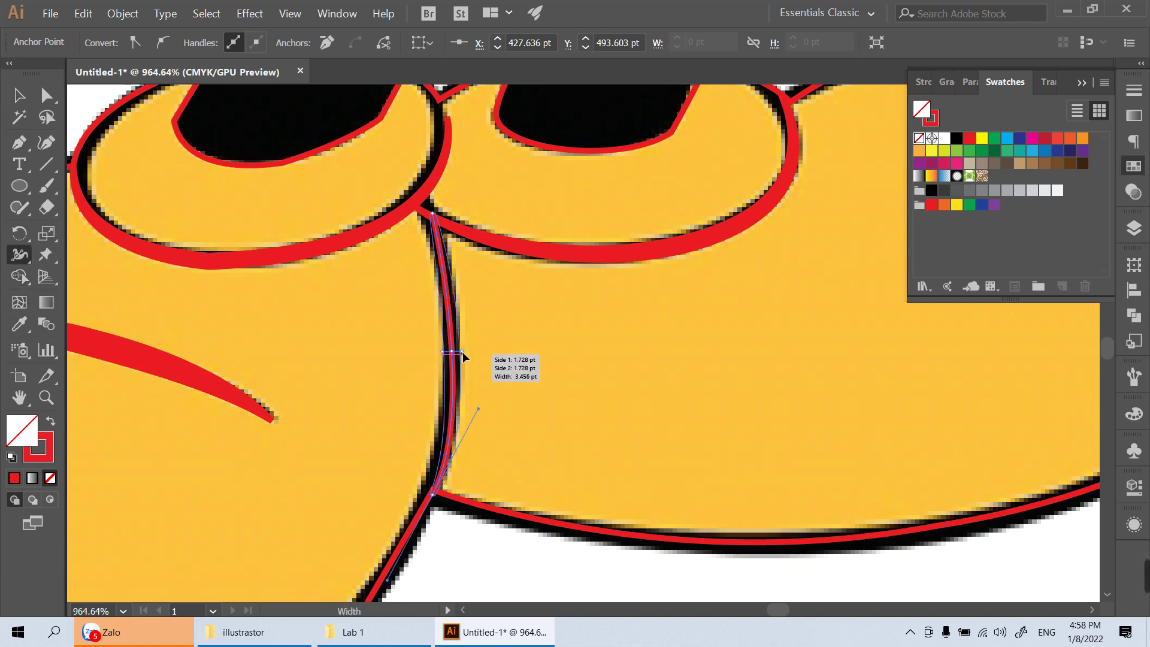
key(ctrl+minus)
key(ctrl+minus)
key(ctrl+minus)
key(ctrl+minus)
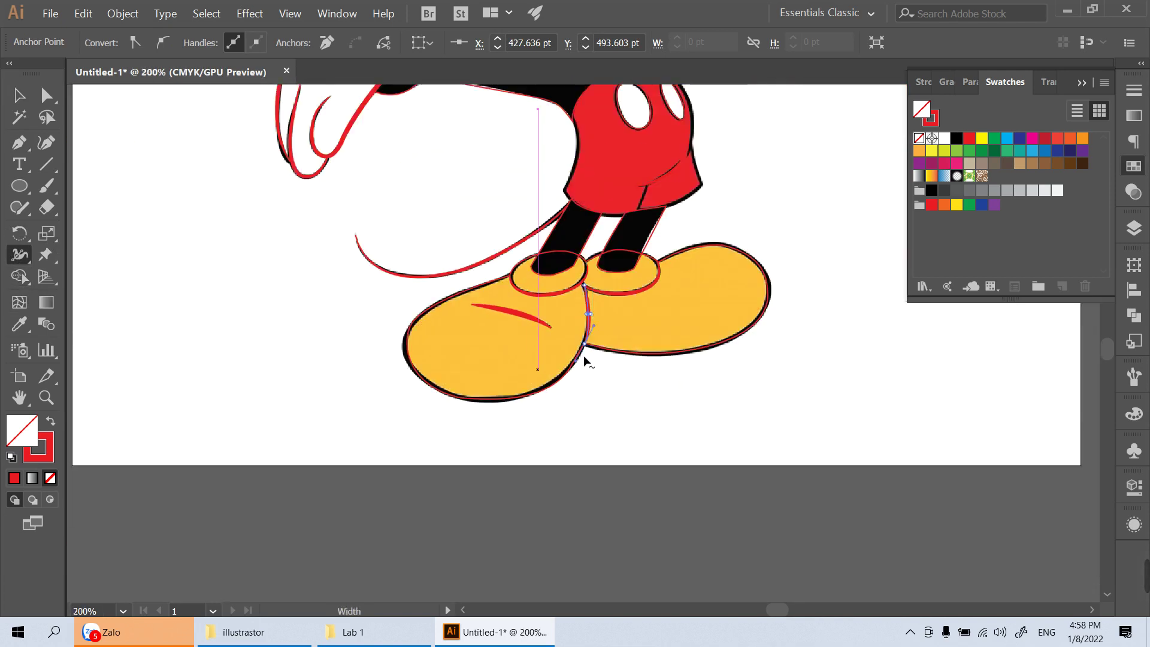
drag(691, 233, 604, 464)
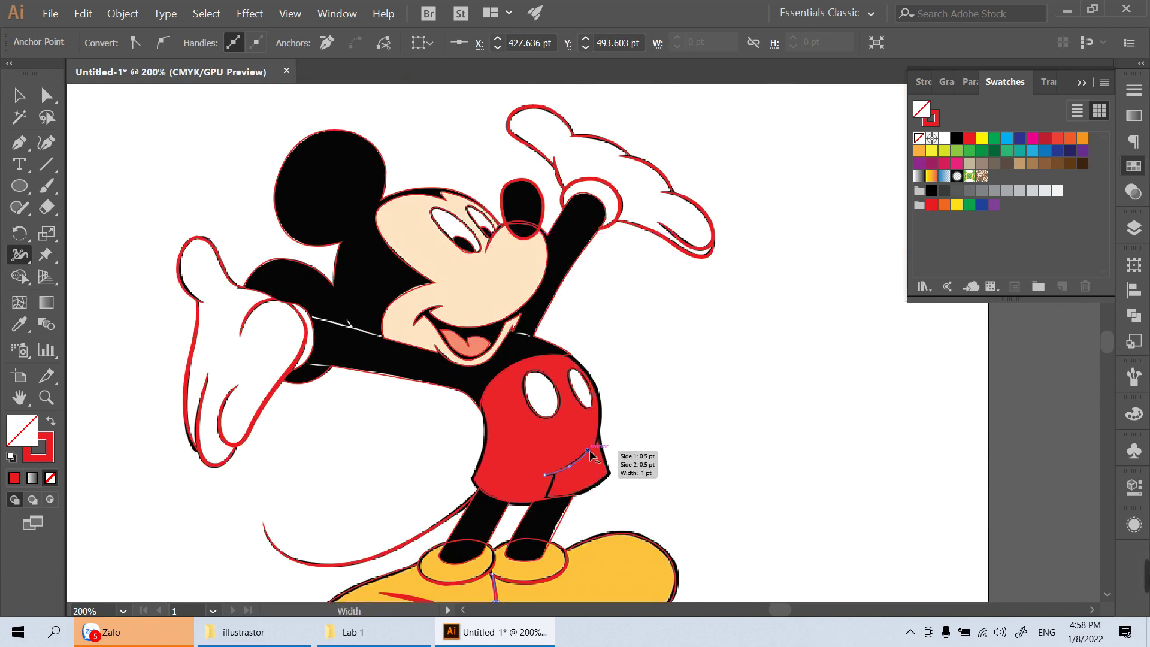
key(ctrl+minus)
key(ctrl+minus)
key(ctrl+minus)
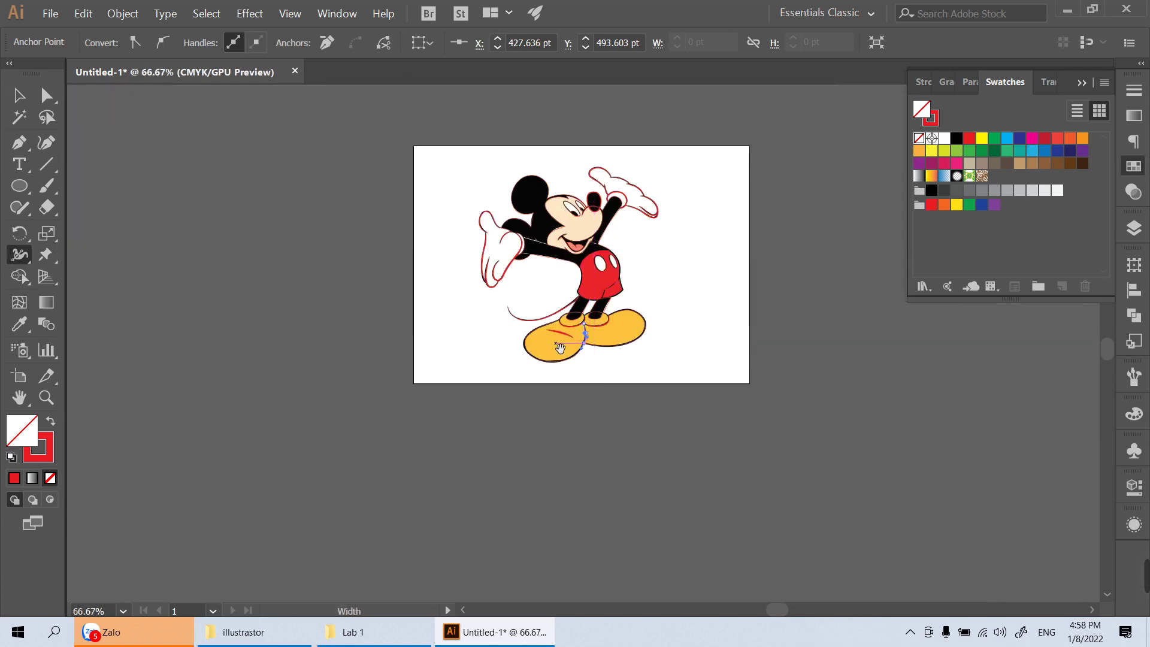
Check the tracing by moving the outlines aside, undo the move, and zoom in on the shorts
key(v)
drag(439, 157, 726, 380)
mouse_move(557, 241)
mouse_down()
mouse_move(682, 308)
mouse_move(370, 309)
mouse_up()
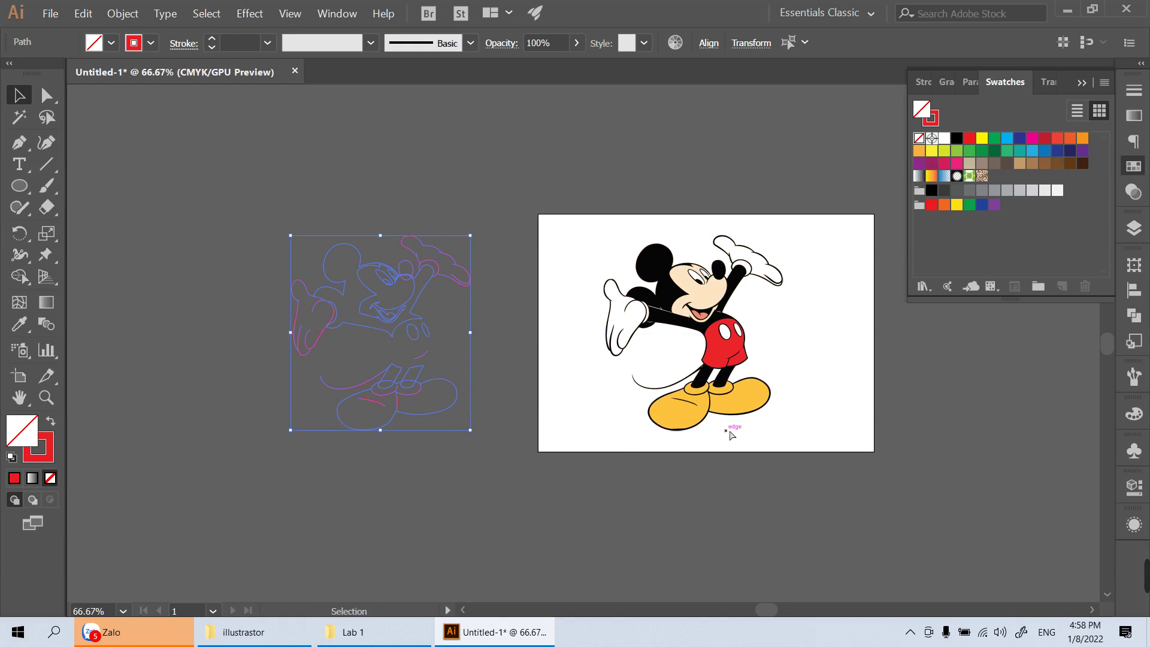
key(ctrl+z)
key(z)
mouse_move(697, 314)
mouse_down()
mouse_move(933, 482)
mouse_move(926, 429)
mouse_up()
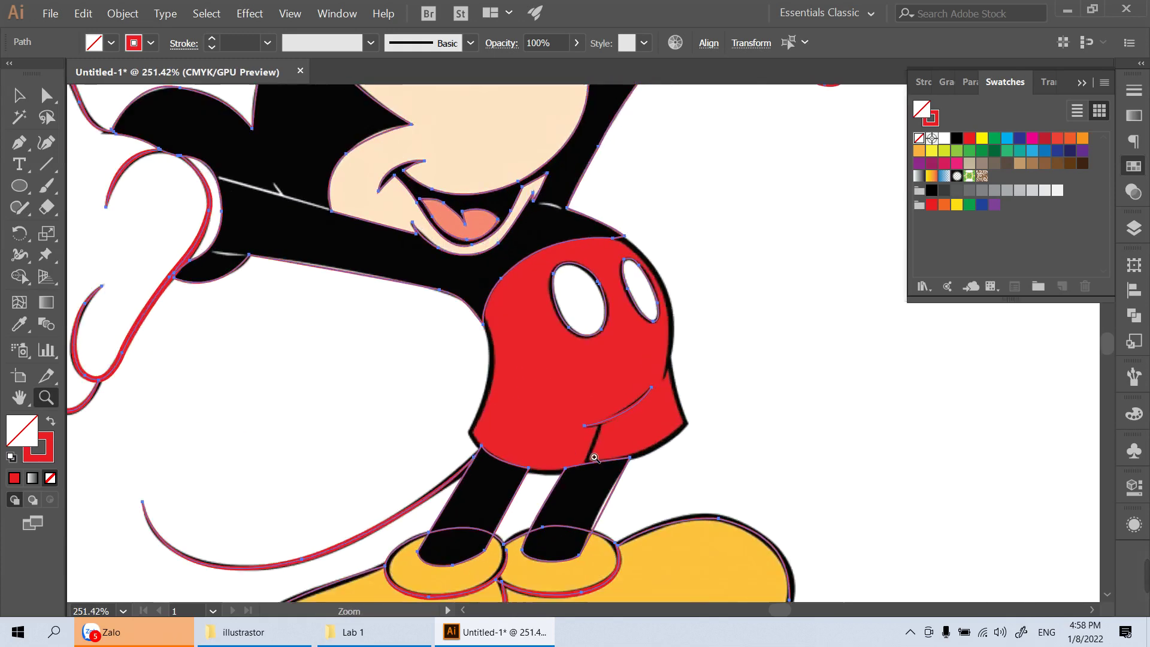
key(v)
click(926, 428)
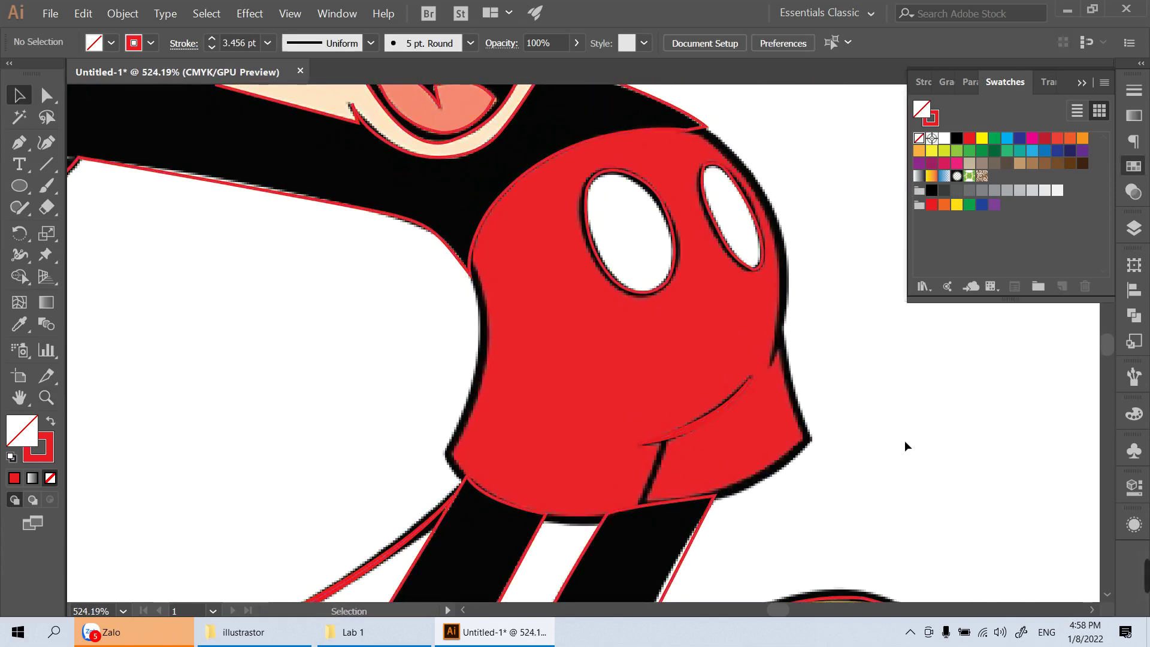
Pen-trace the shorts' left side, bottom and right side, with a corner at bottom right
key(p)
click(471, 274)
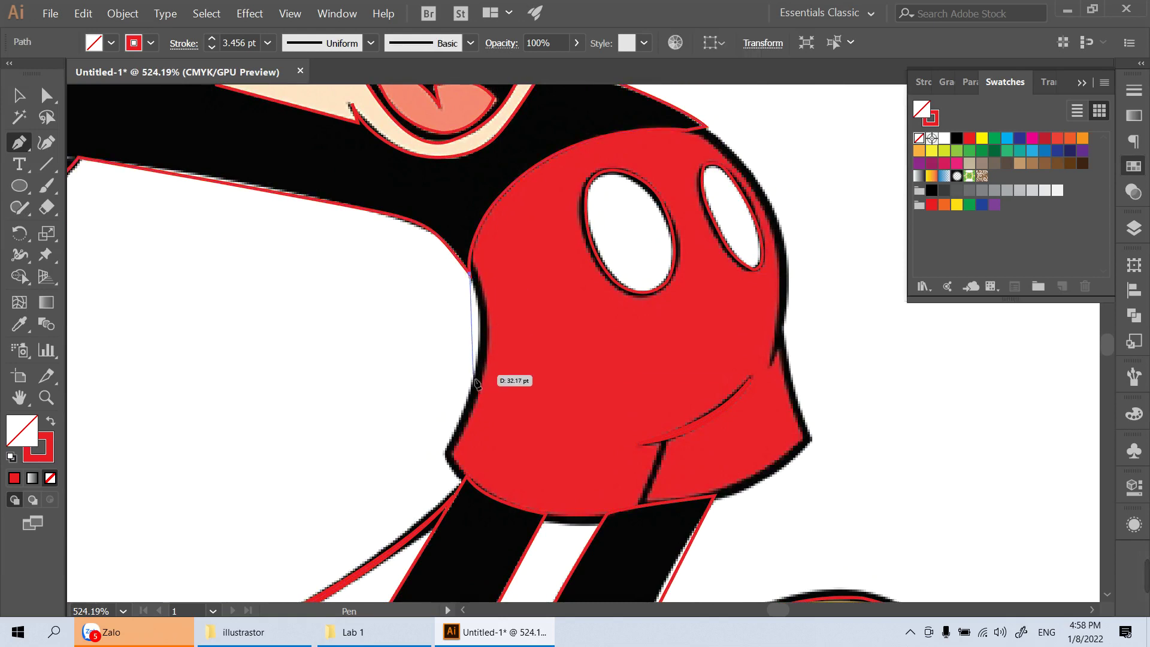
drag(479, 374, 457, 473)
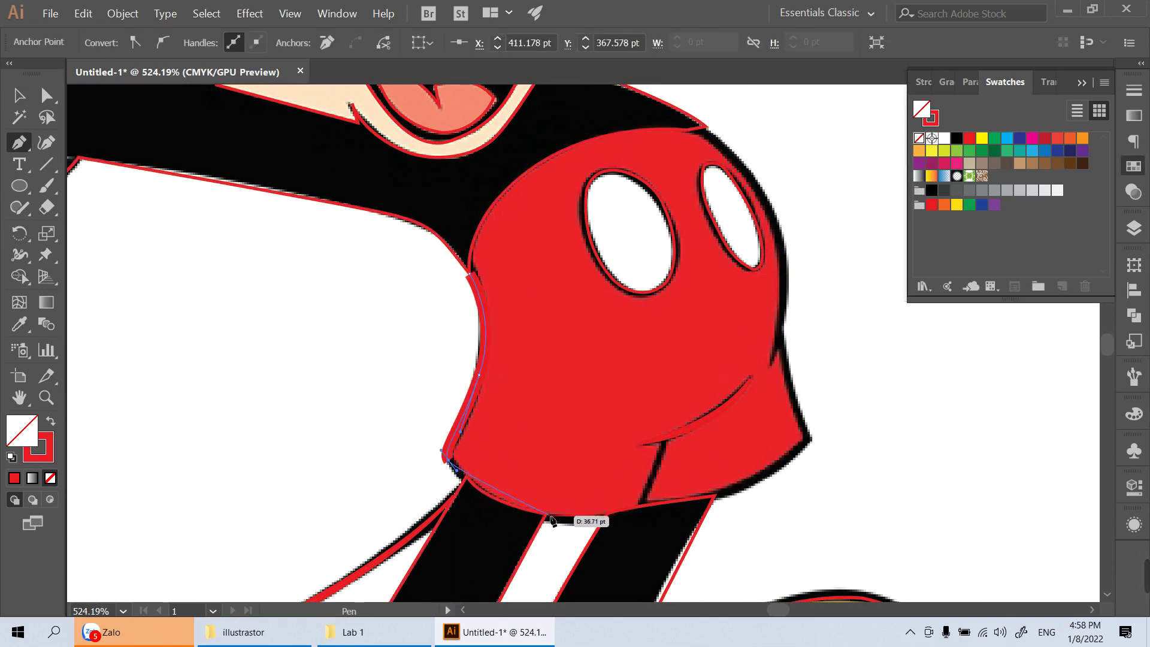
drag(550, 515, 599, 514)
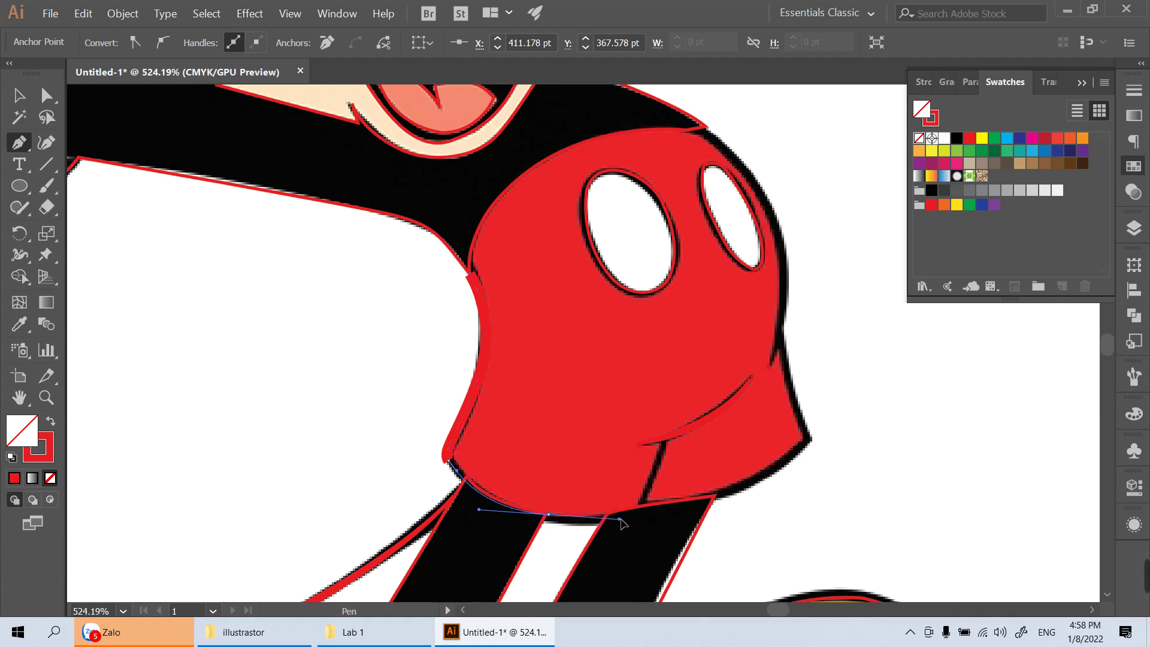
drag(777, 467, 825, 436)
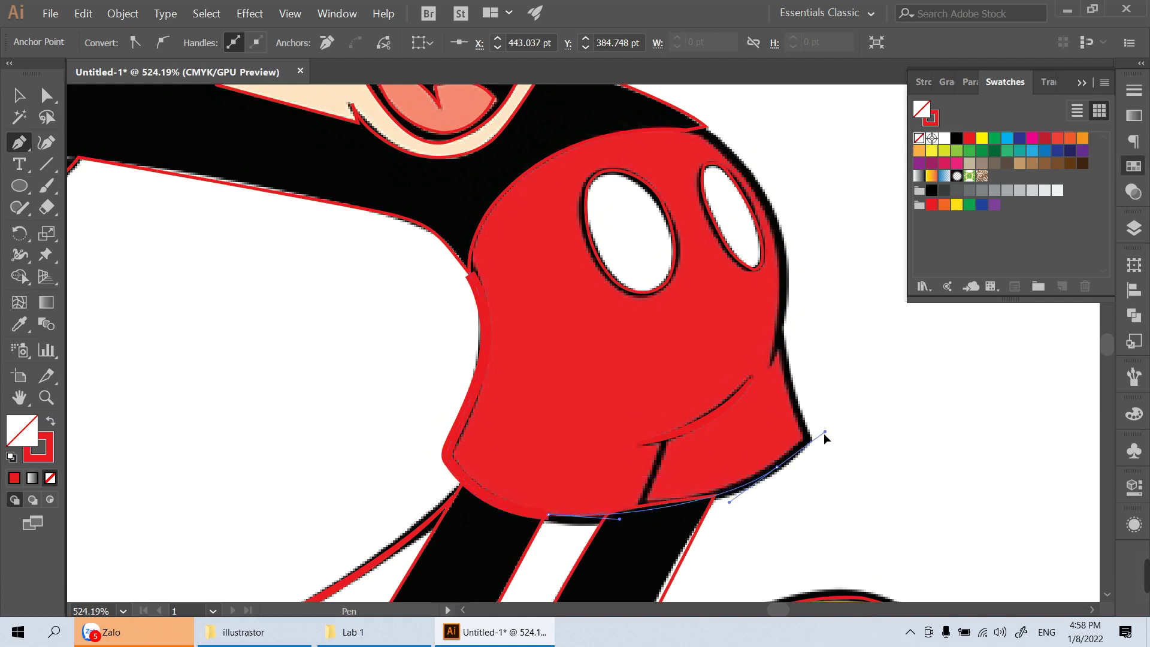
click(810, 440)
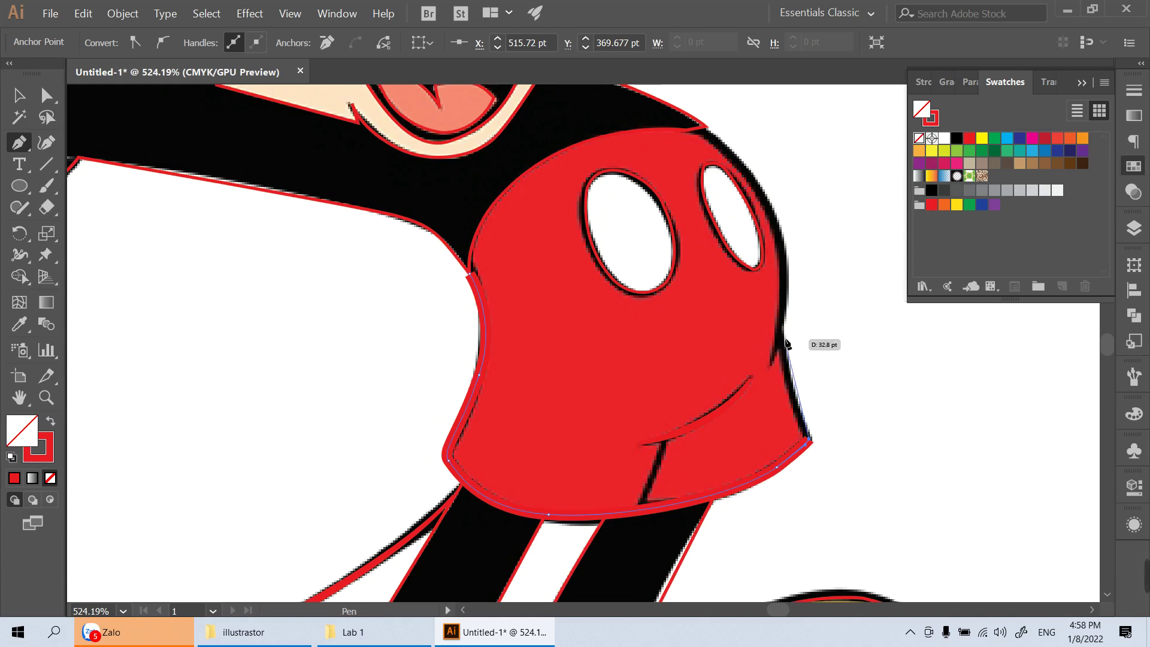
drag(780, 334, 780, 295)
Finish the shorts path across the waist, close it at its start, and fit the artboard
drag(787, 236, 772, 391)
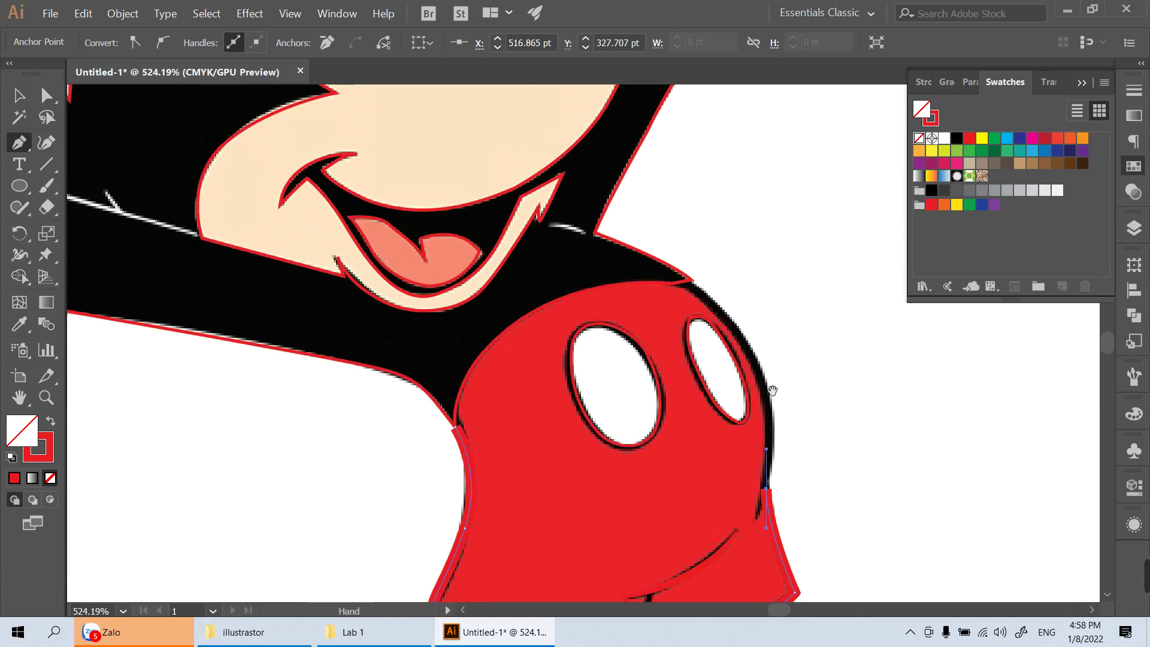
drag(735, 307, 567, 285)
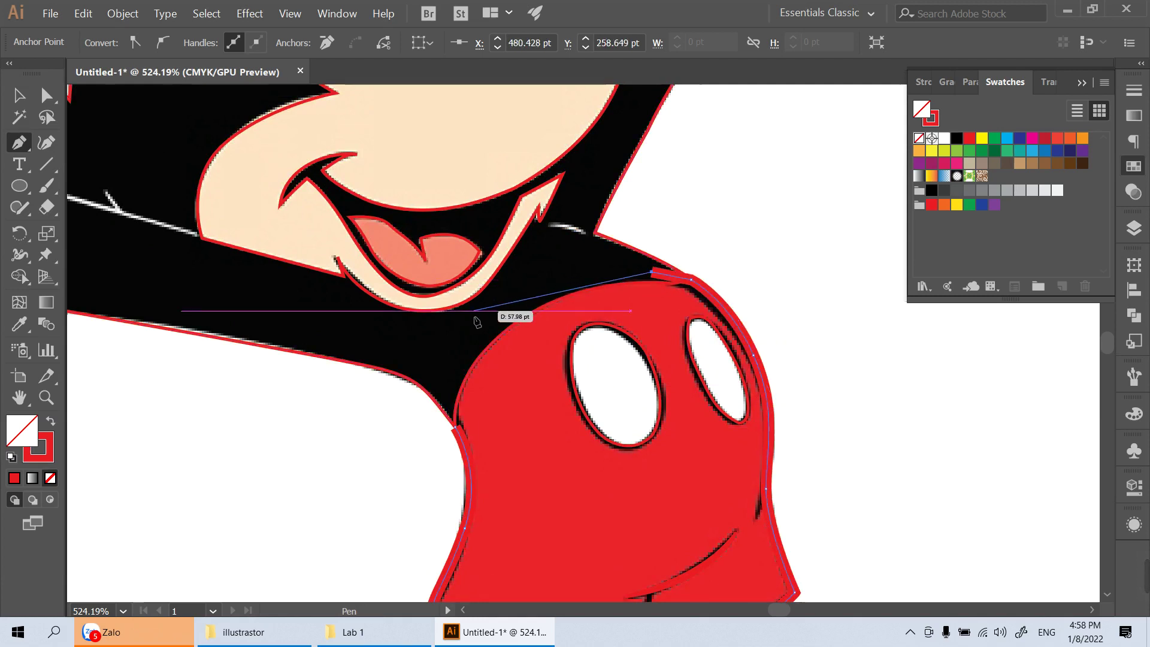
drag(482, 313, 478, 337)
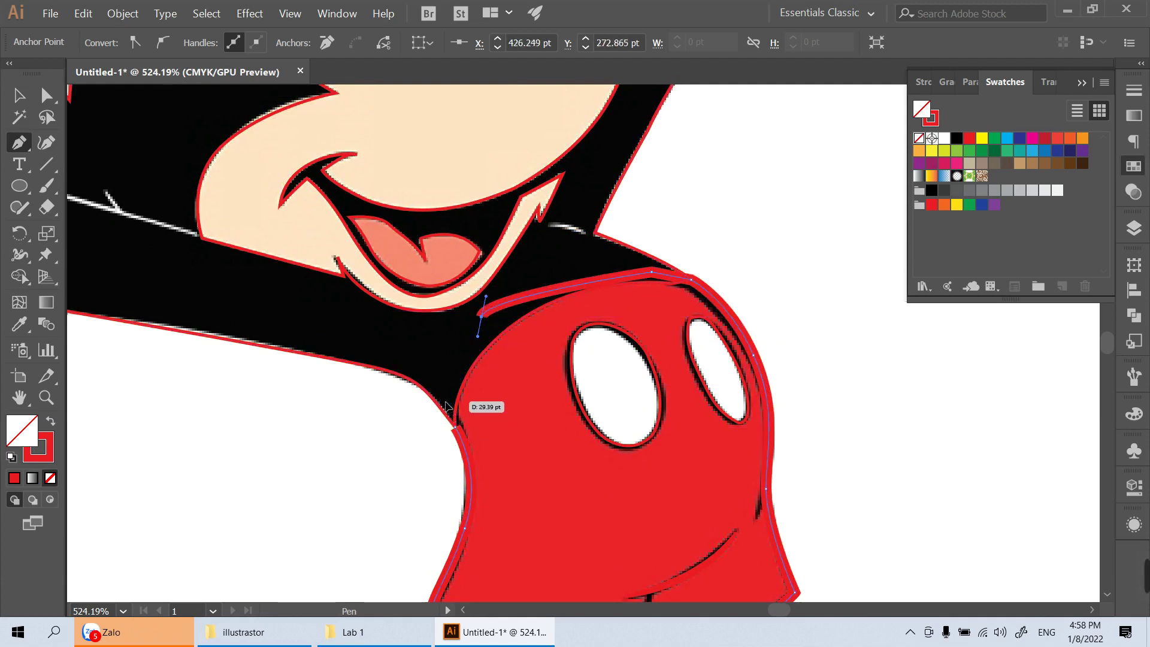
drag(456, 429, 457, 425)
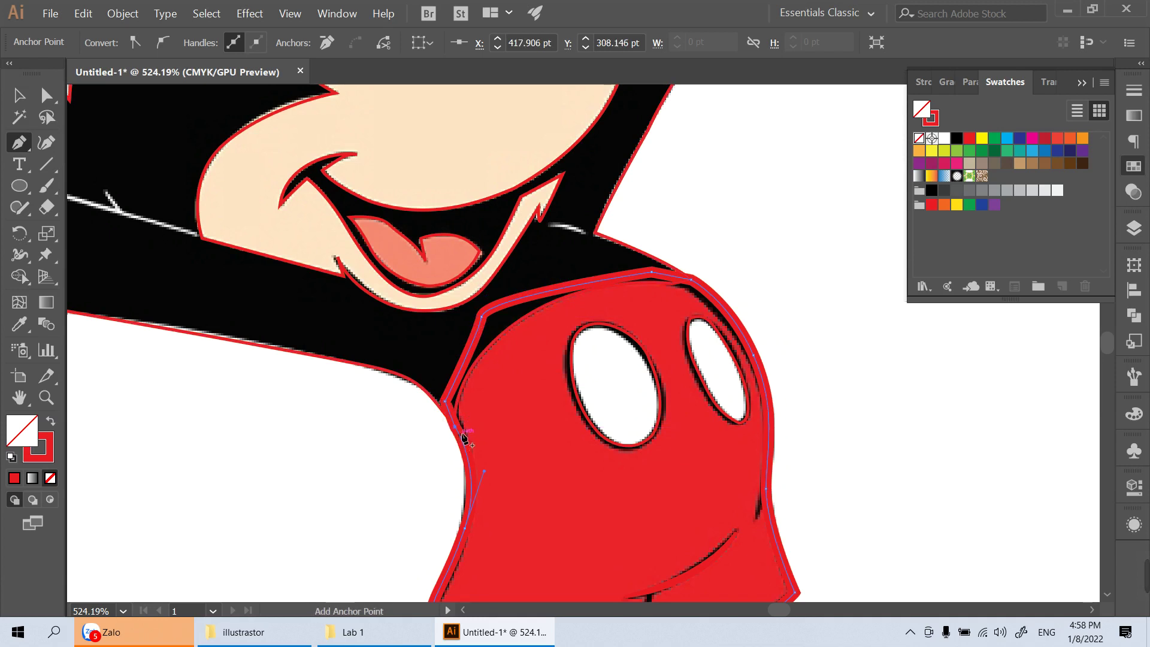
key(ctrl+0)
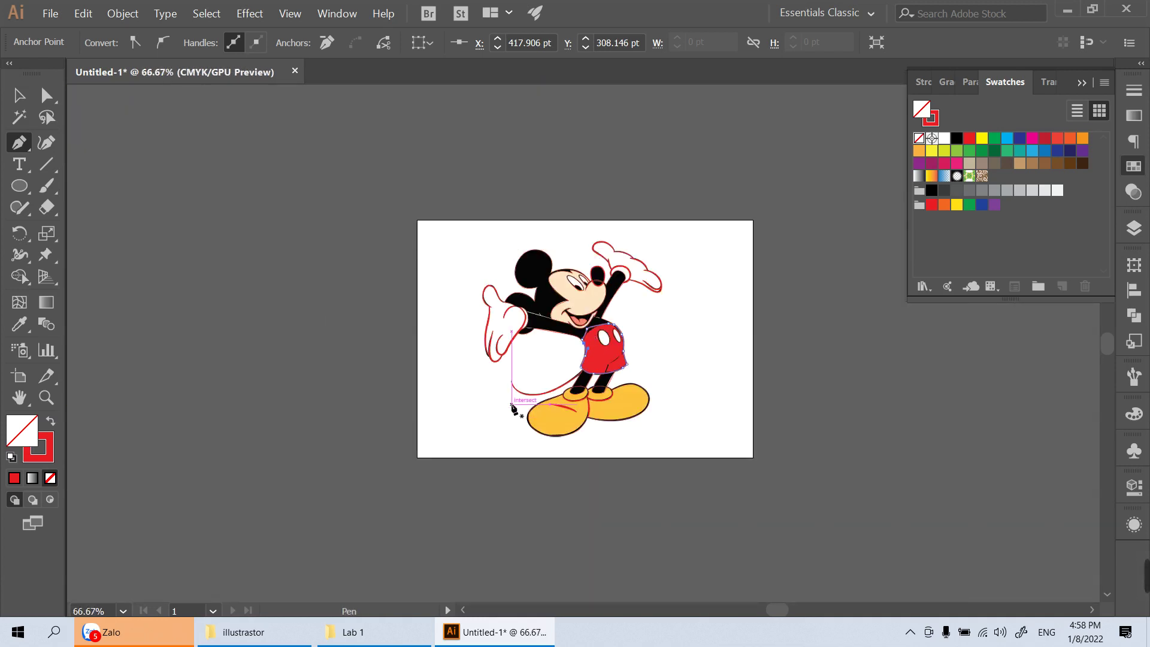
Move the whole traced drawing off the artboard into the empty space beside it
key(v)
drag(376, 185, 703, 465)
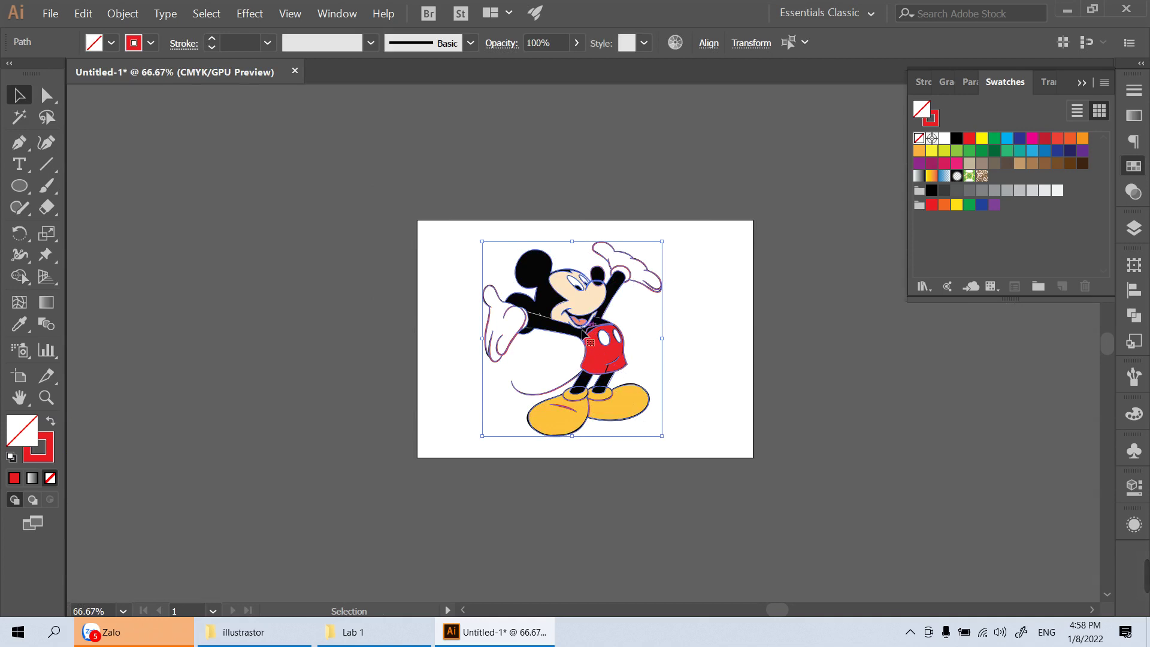
drag(584, 333, 306, 336)
click(312, 442)
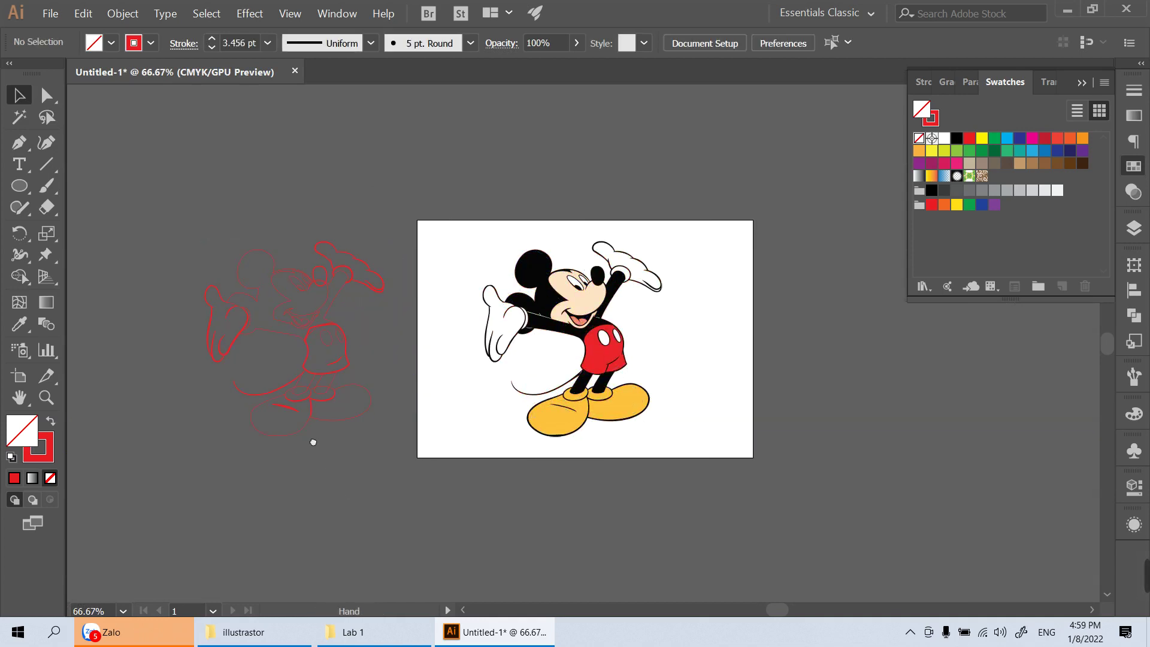
drag(313, 442, 469, 451)
Draw a new artboard around the traced drawing and zoom in on it
key(shift+o)
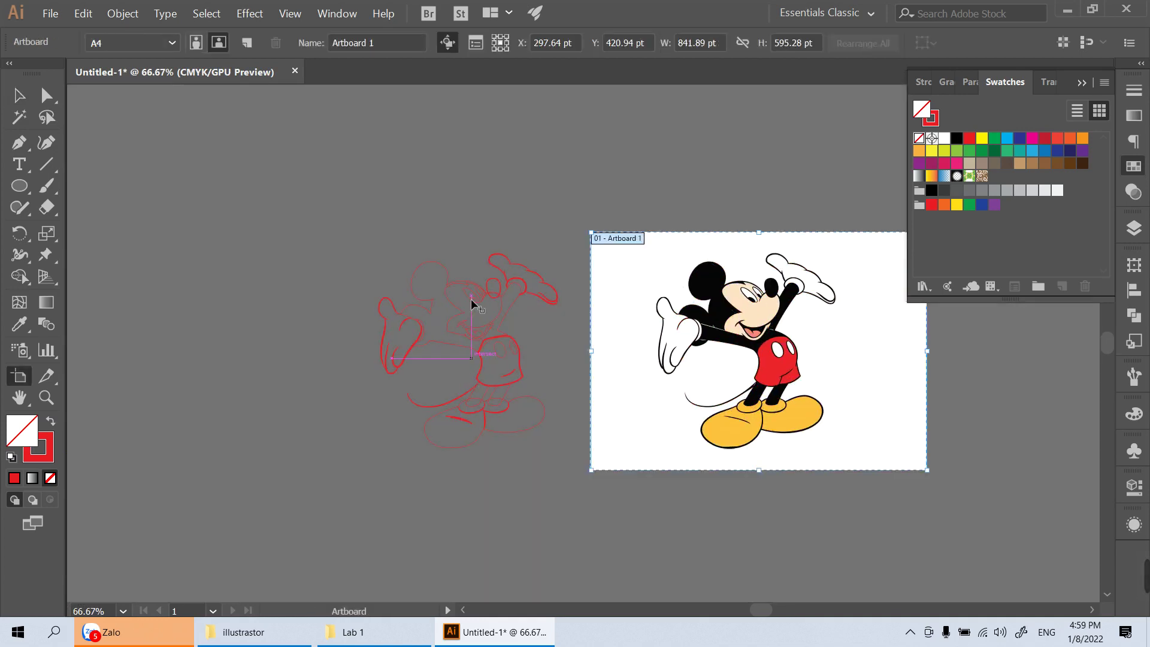
drag(339, 221, 595, 475)
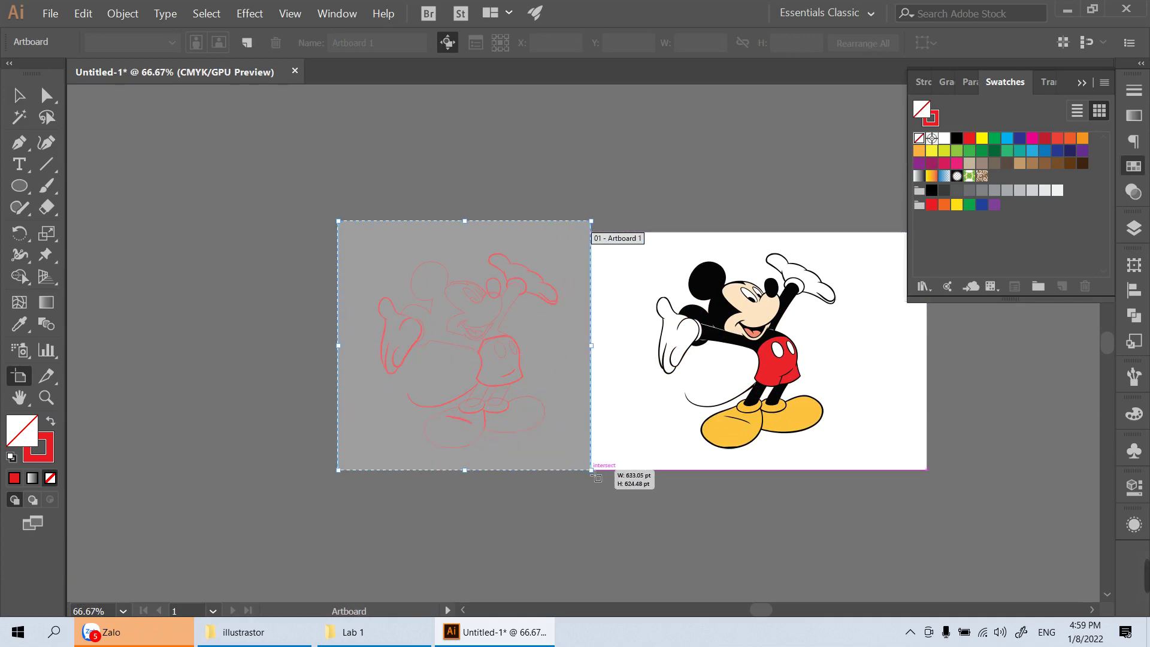
key(z)
mouse_move(455, 346)
mouse_down()
mouse_move(644, 399)
mouse_move(522, 377)
mouse_up()
Eyedrop the reference shorts' red onto the traced shorts
key(v)
key(Tab)
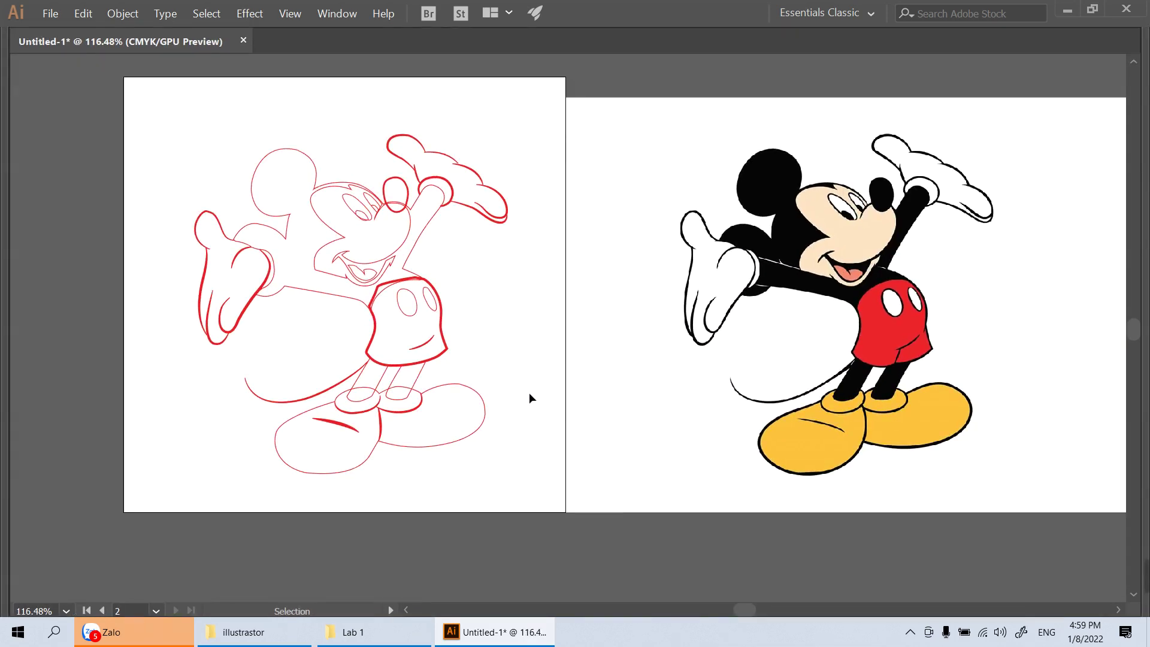
key(i)
click(884, 346)
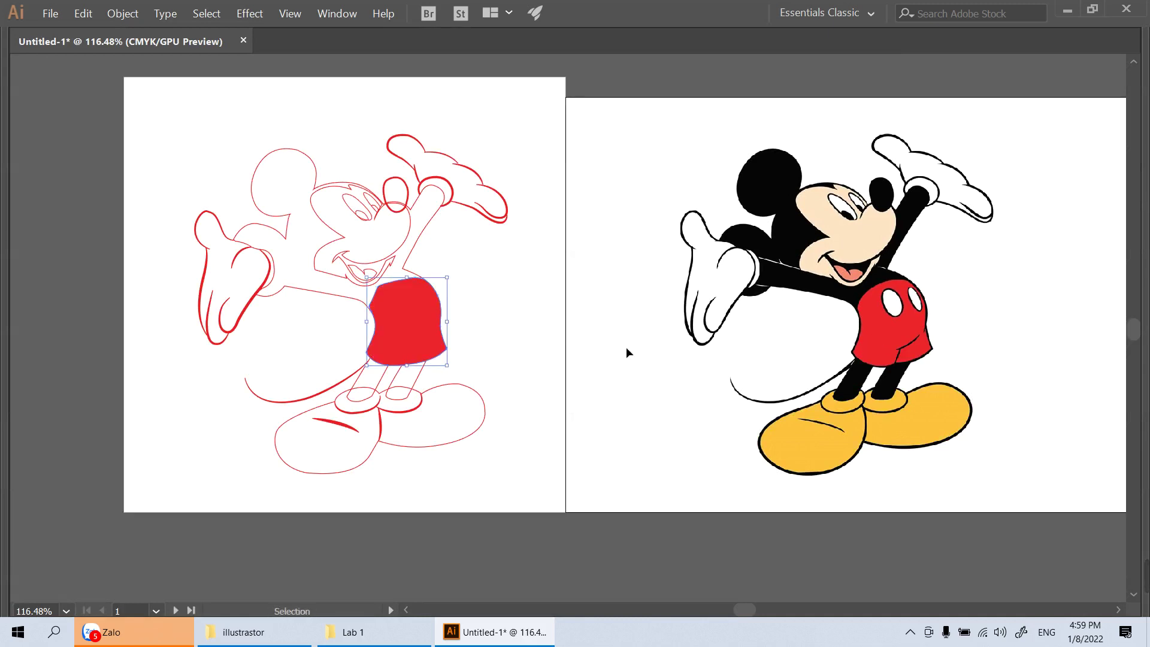
key(v)
click(415, 312)
Give the first button on the shorts a white fill and black outline
click(415, 312)
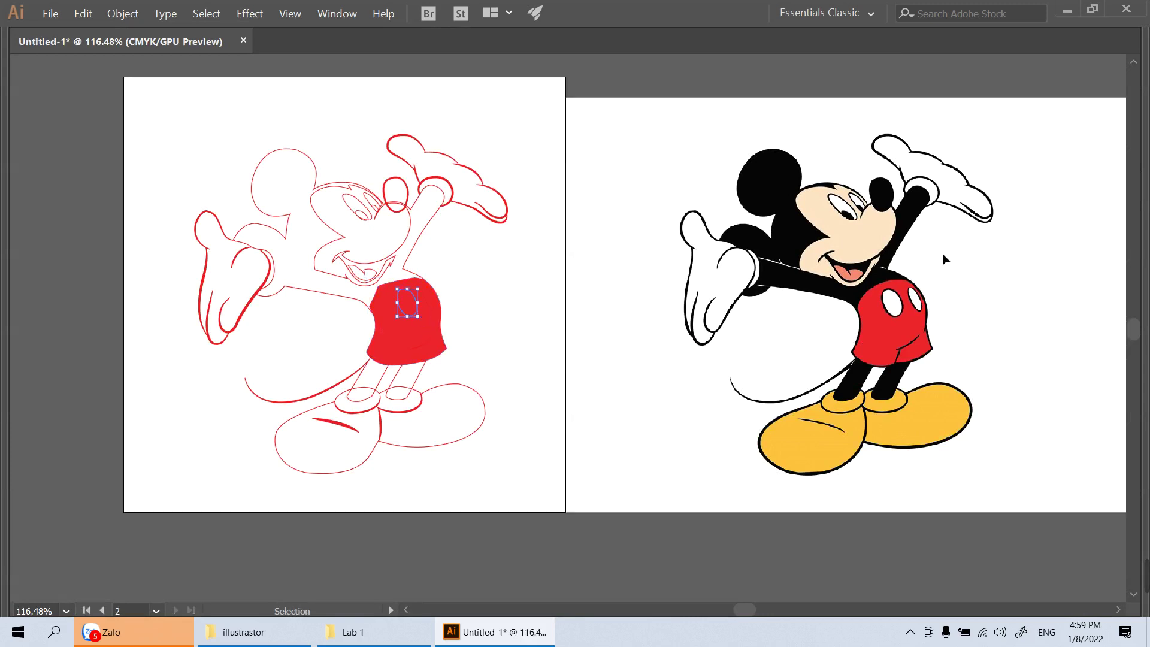
key(Tab)
click(947, 138)
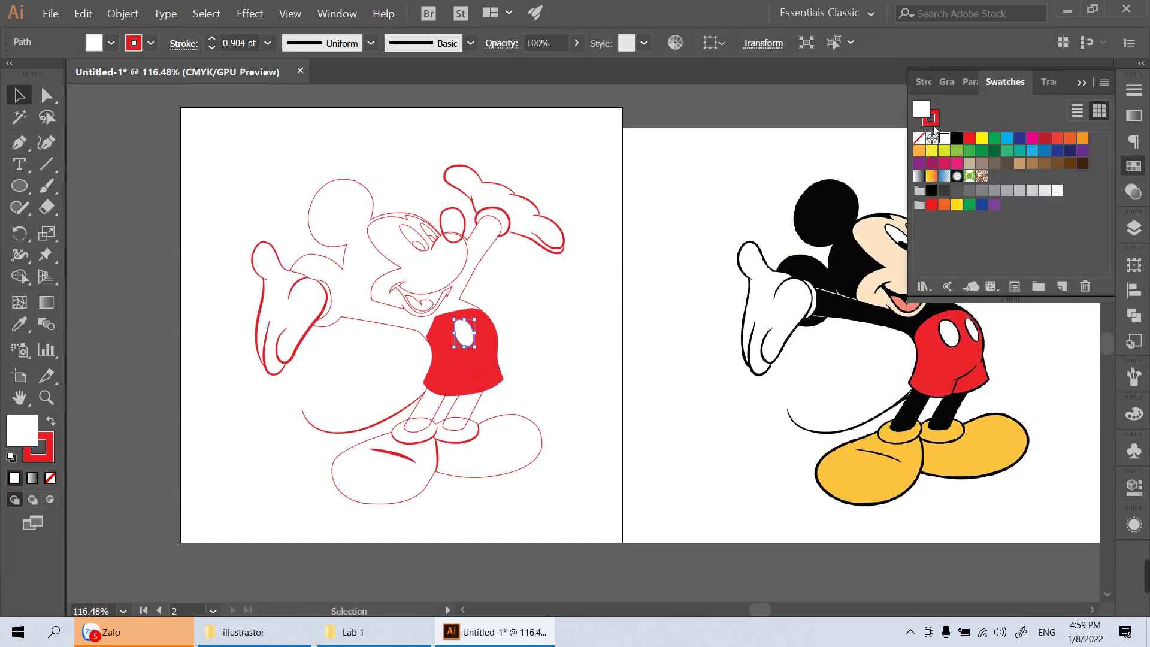
click(957, 138)
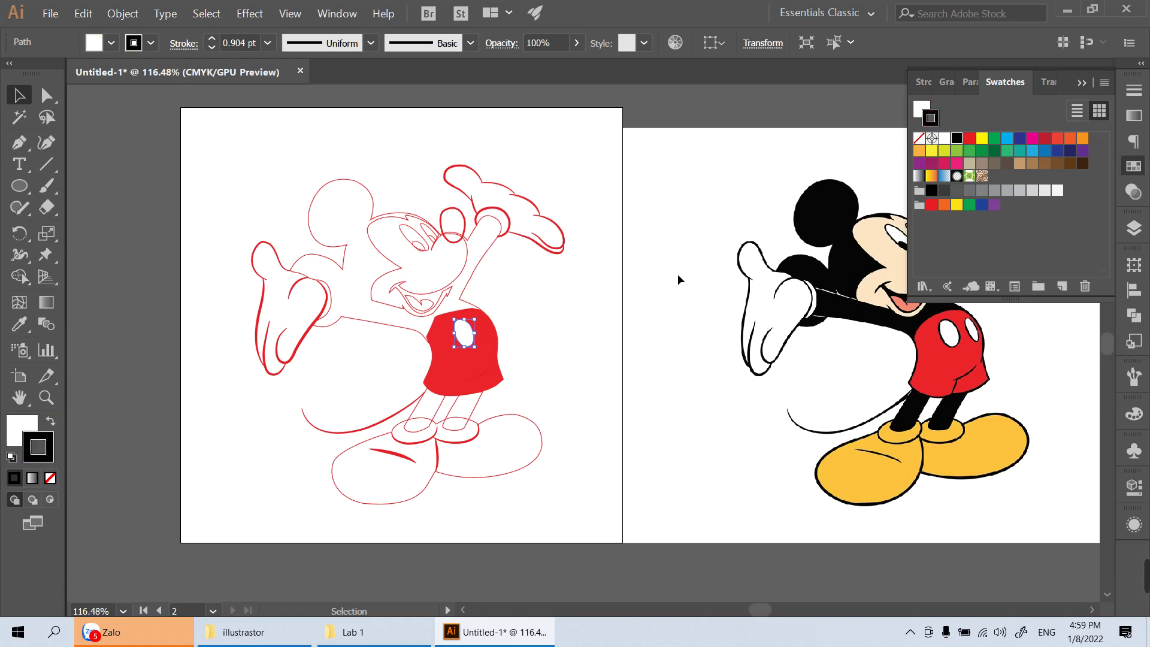
click(596, 326)
Give the second button a white fill and black outline, selecting it in Outline view
key(z)
drag(463, 332, 626, 406)
key(ctrl+y)
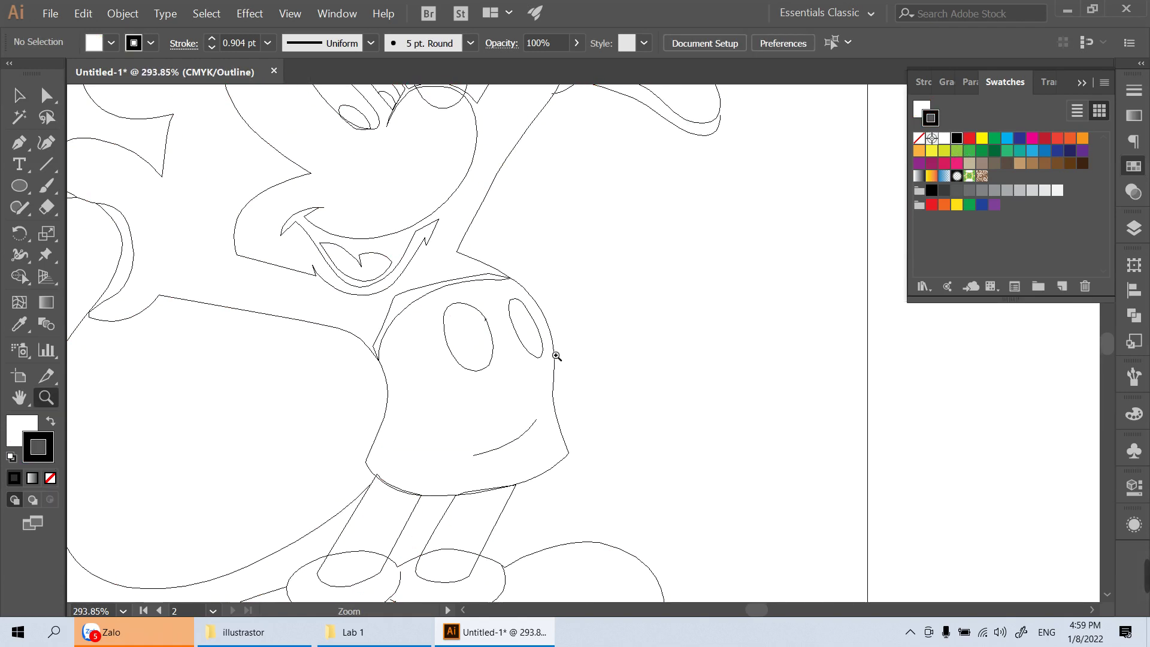
key(v)
click(526, 351)
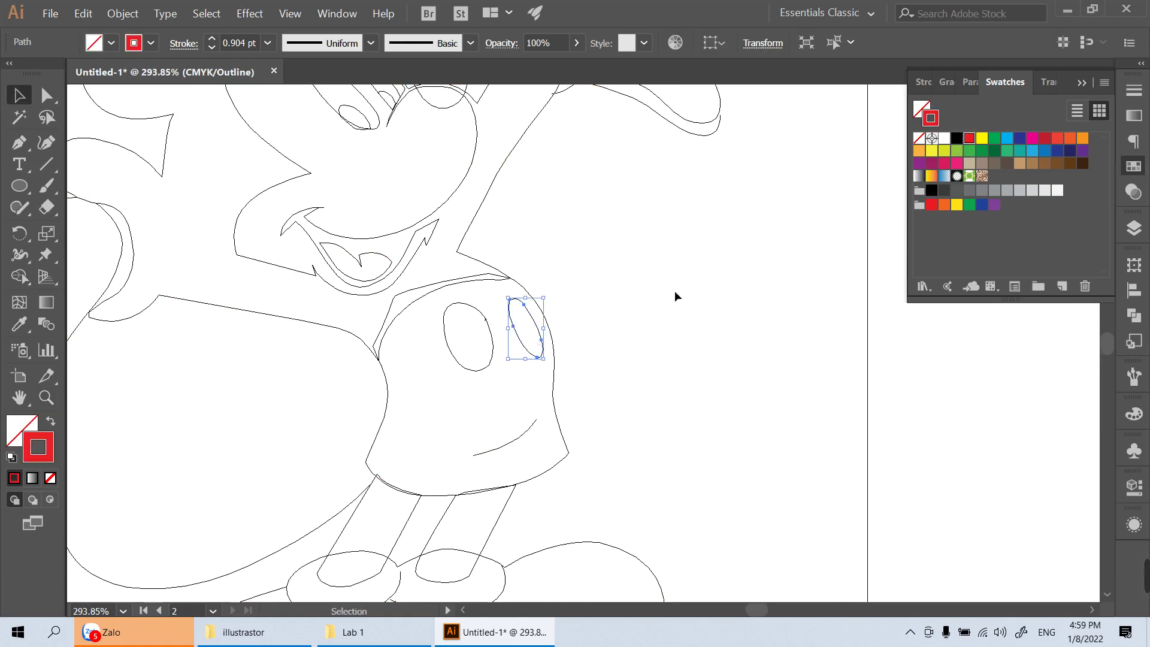
click(918, 111)
click(945, 138)
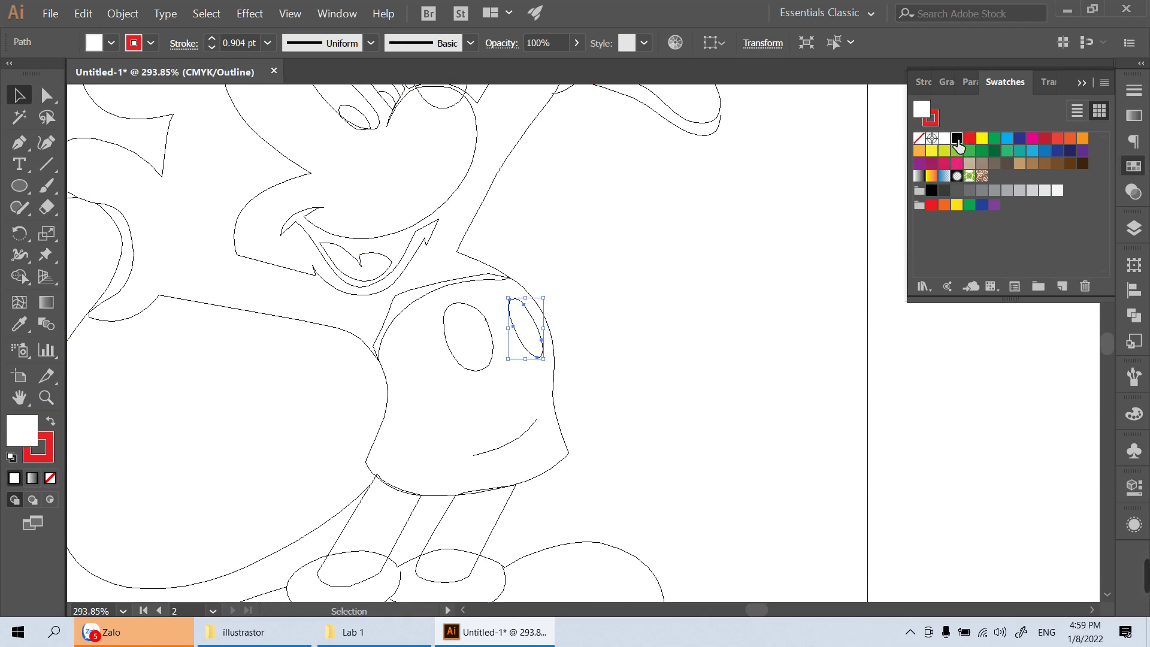
key(ctrl+y)
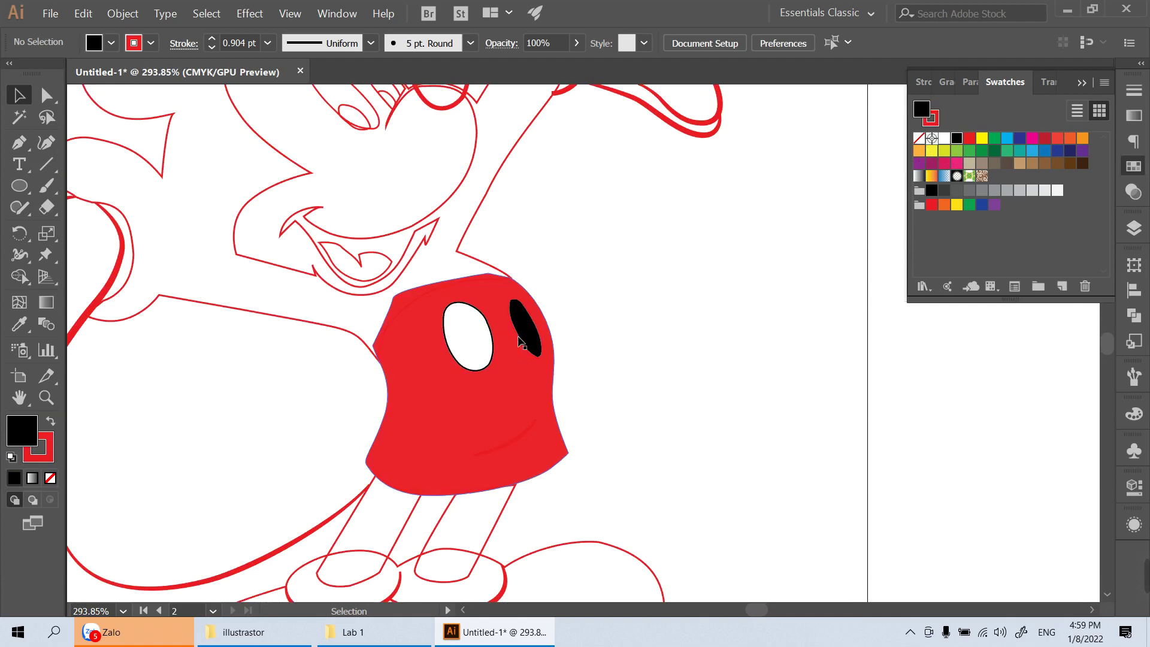
click(948, 140)
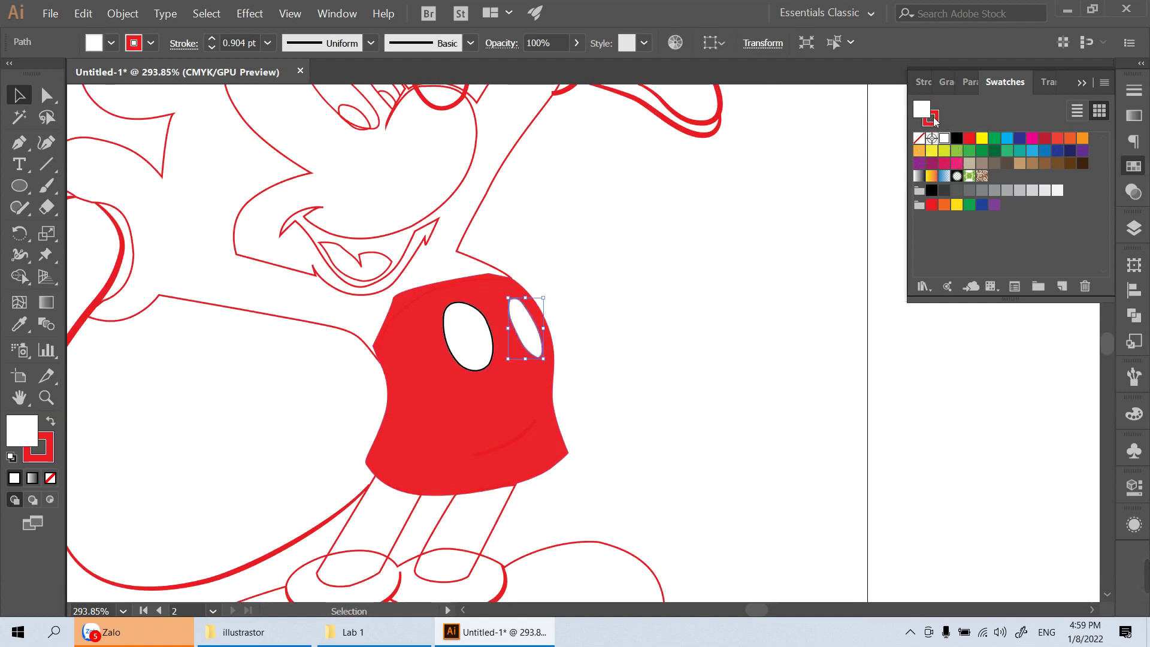
key(x)
click(957, 137)
click(717, 241)
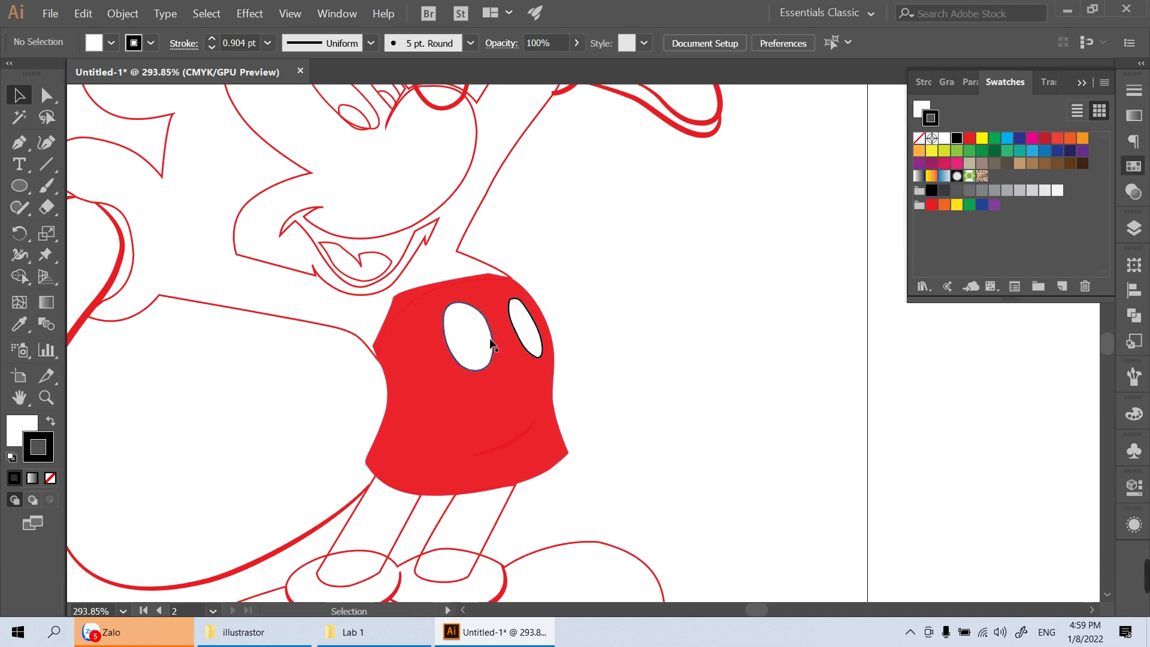
Set both buttons' outline weight to 1 pt
click(492, 341)
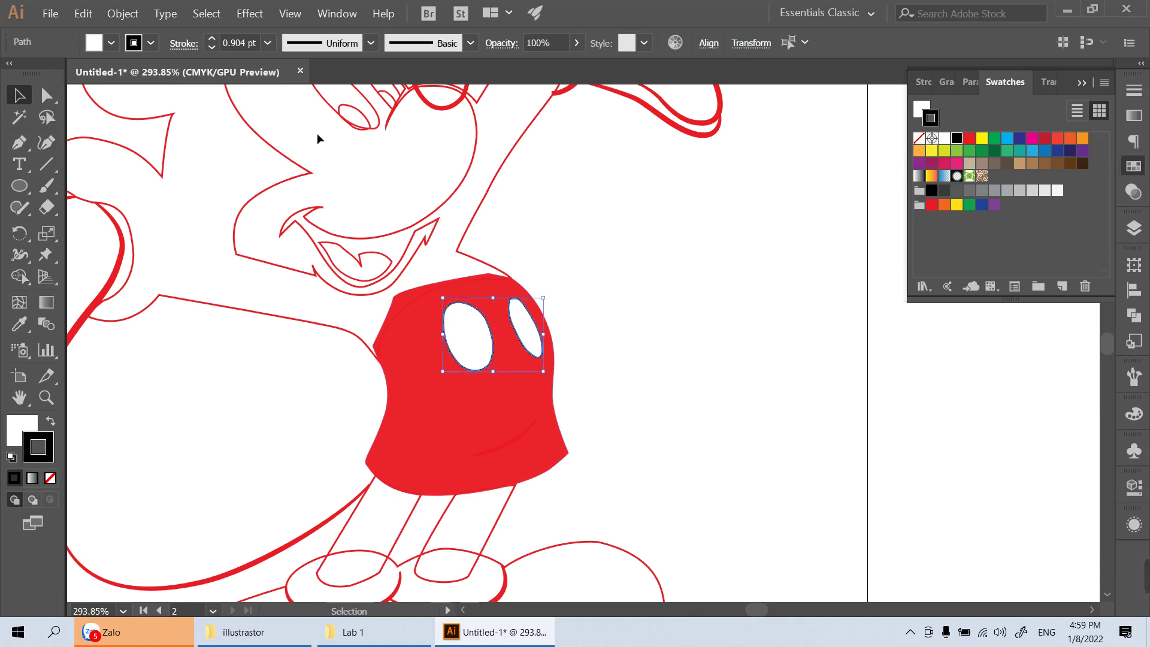
click(263, 46)
click(281, 80)
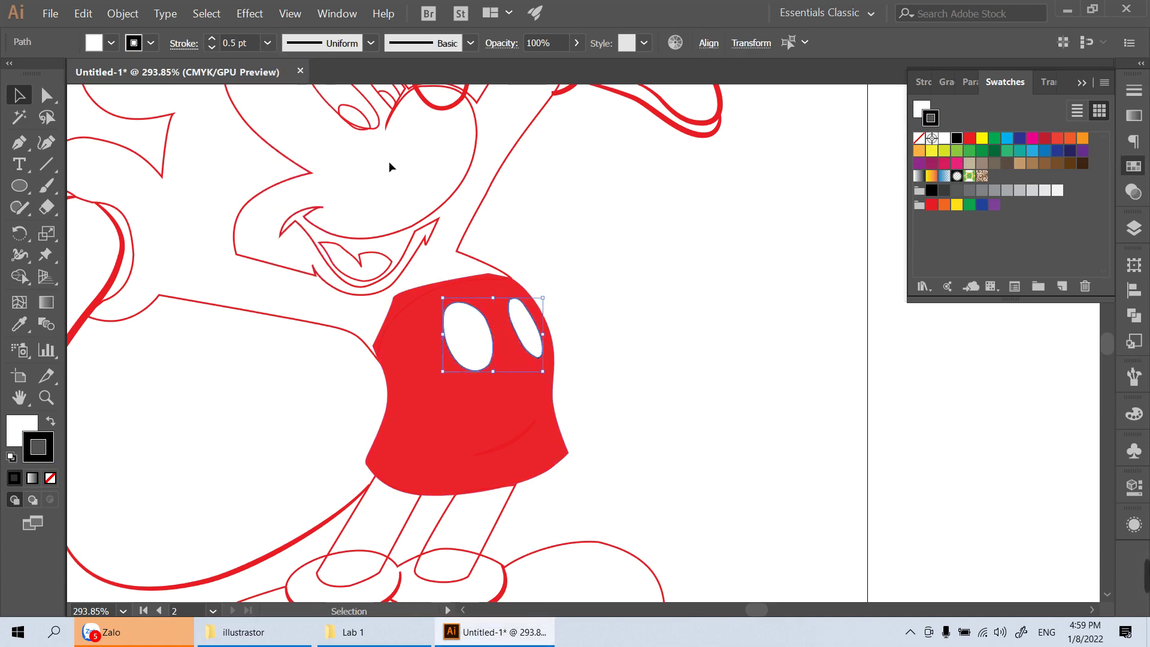
click(268, 43)
click(280, 123)
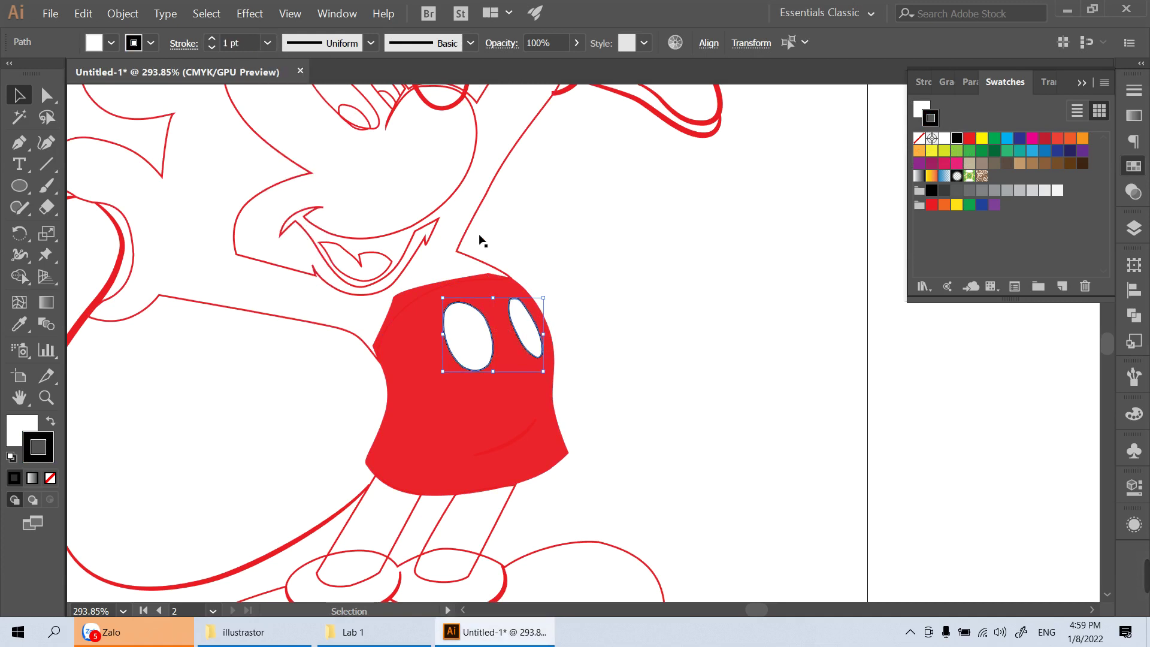
click(641, 287)
scroll(506, 314, up, 3)
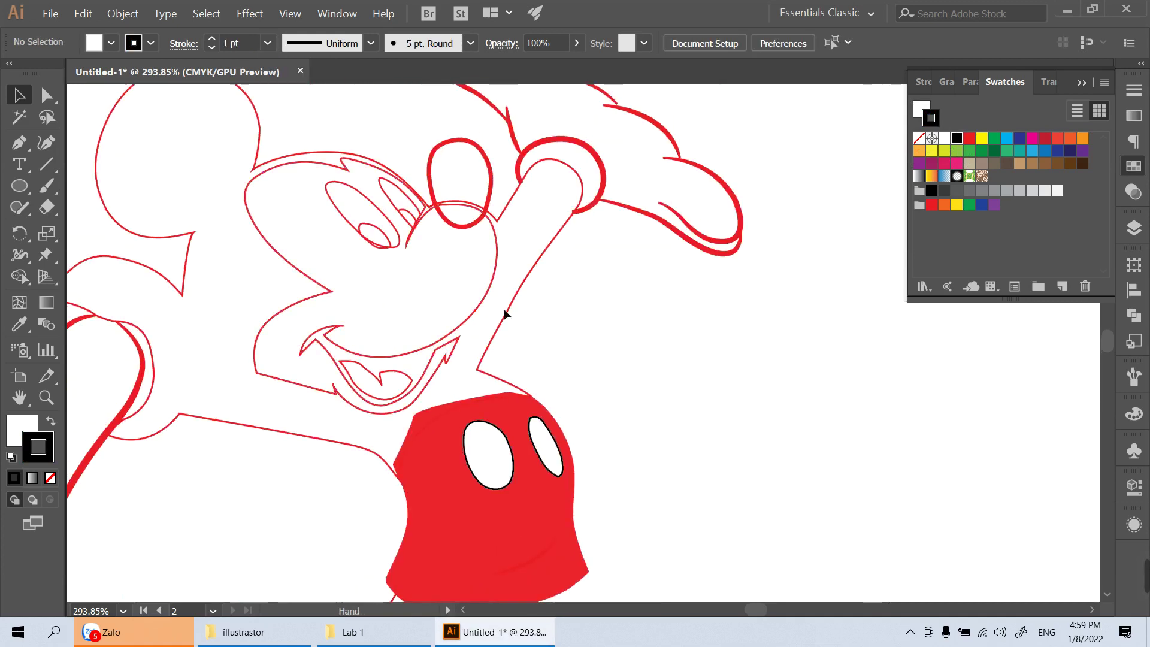
Fill Mickey's body path with black, replacing an accidental black stroke, then zoom out to the whole figure
click(526, 289)
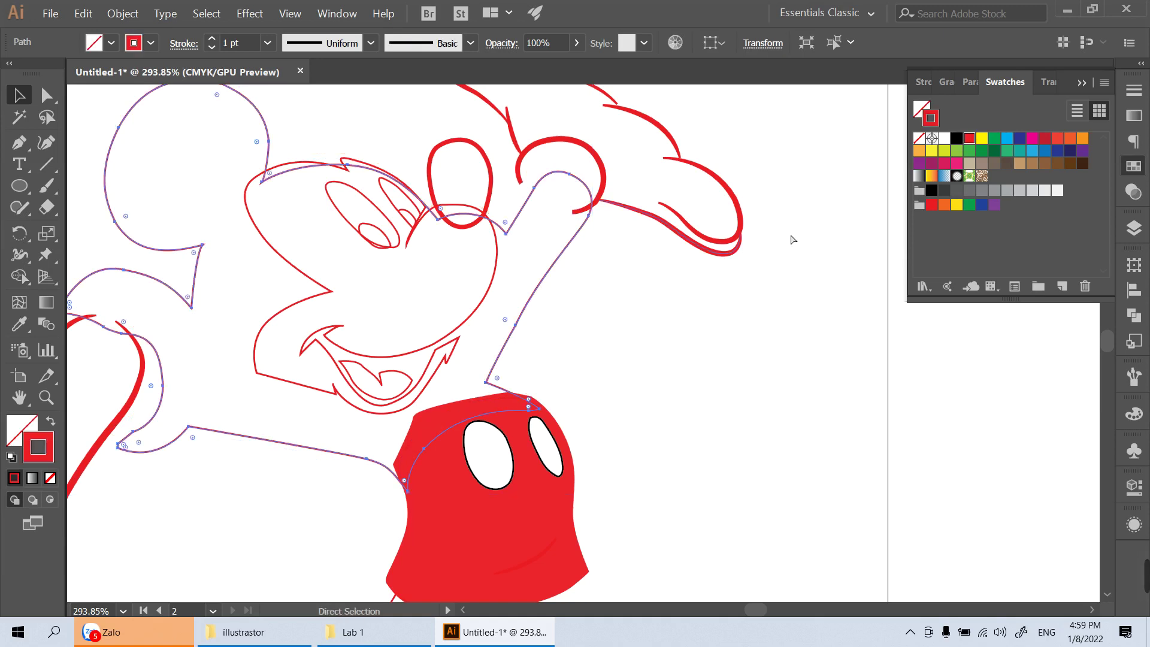
click(958, 139)
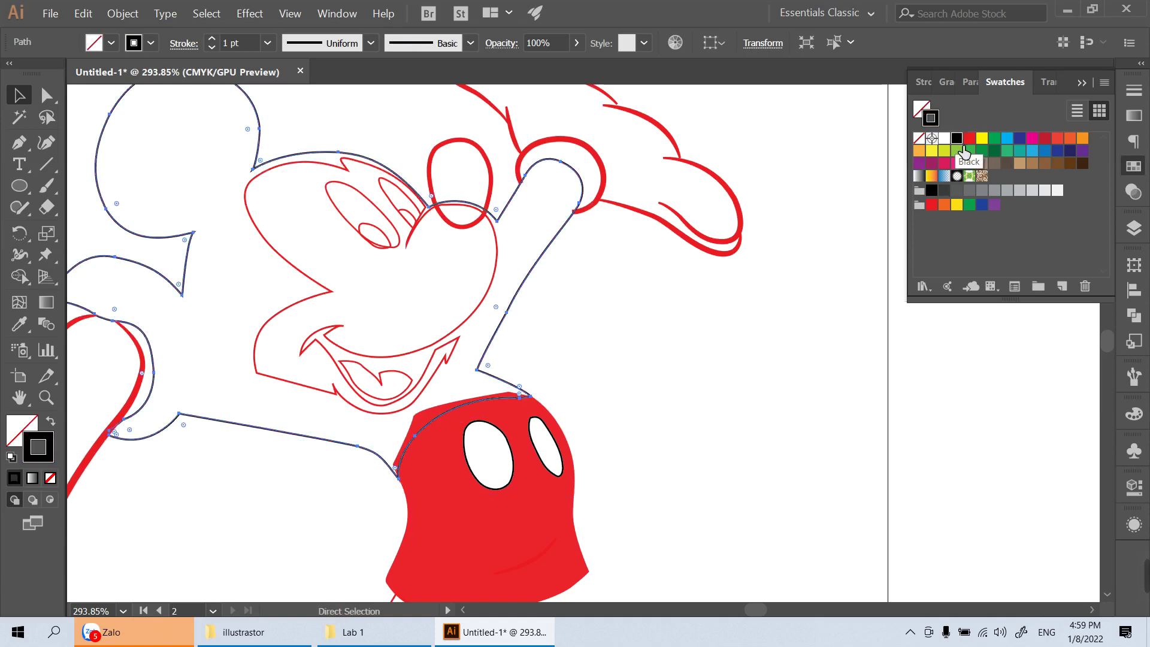
key(ctrl+z)
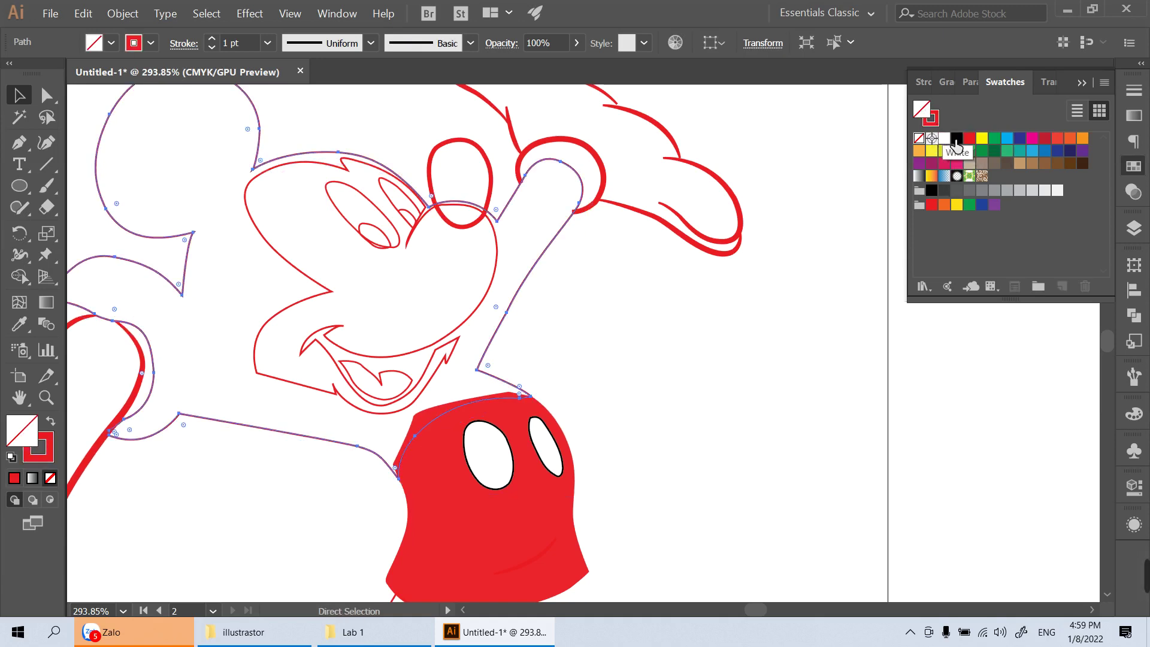
click(956, 140)
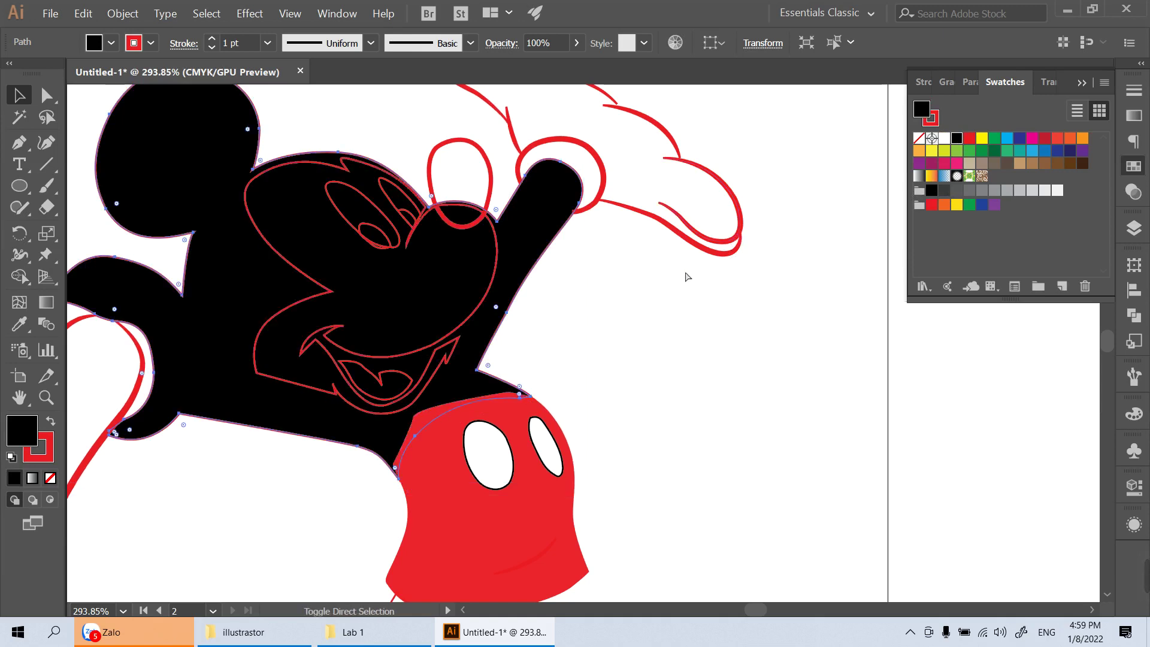
click(652, 352)
key(ctrl+minus)
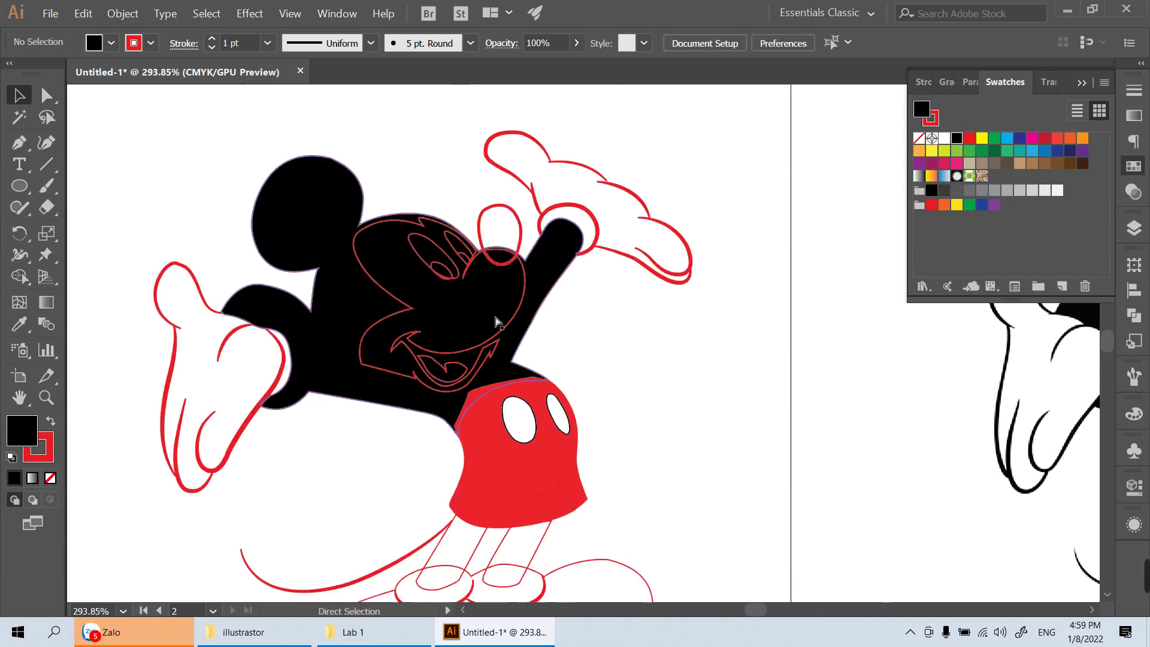
key(ctrl+minus)
drag(663, 336, 431, 319)
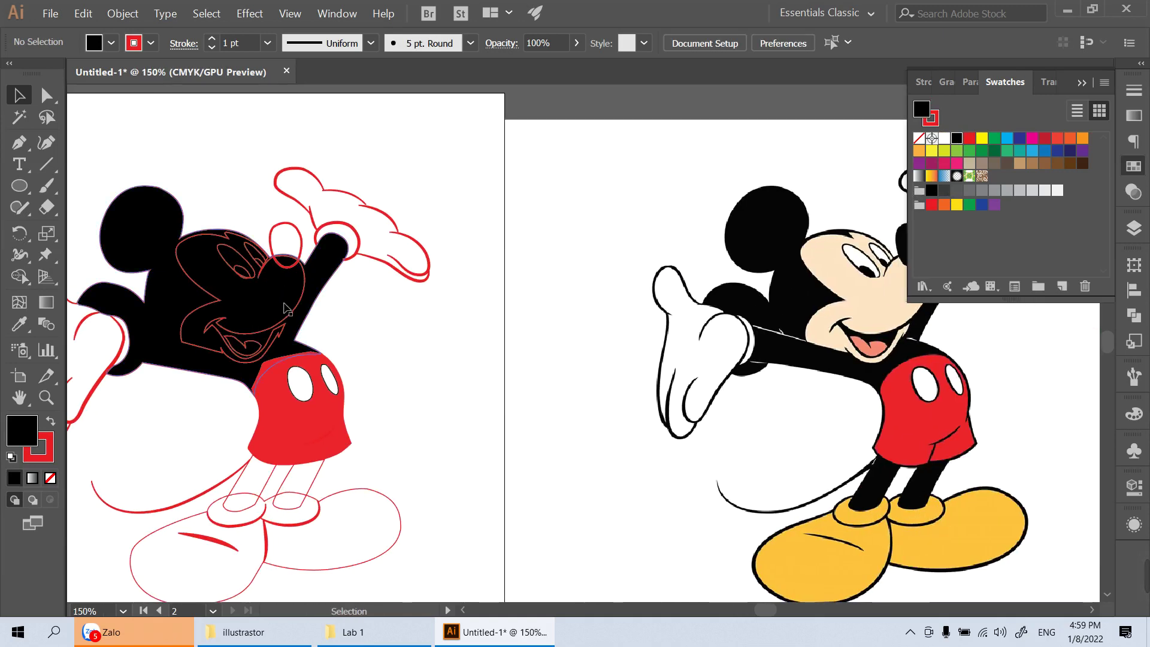
Eyedrop the reference skin colour onto the face and the tongue colour onto the mouth
click(297, 317)
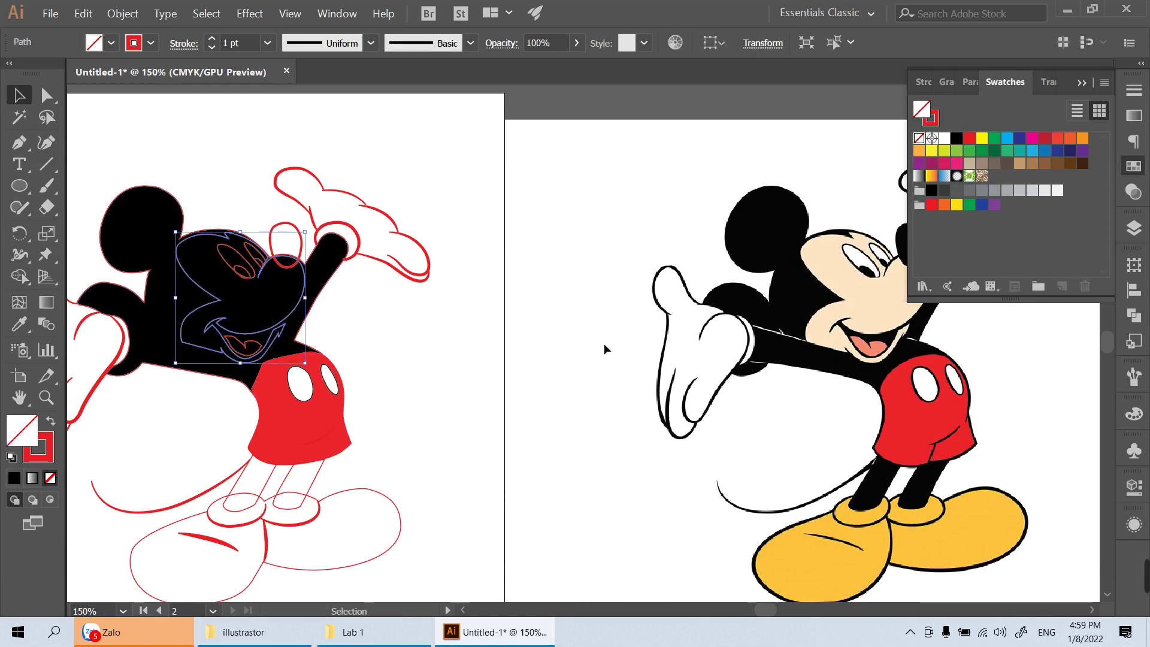
key(i)
click(821, 287)
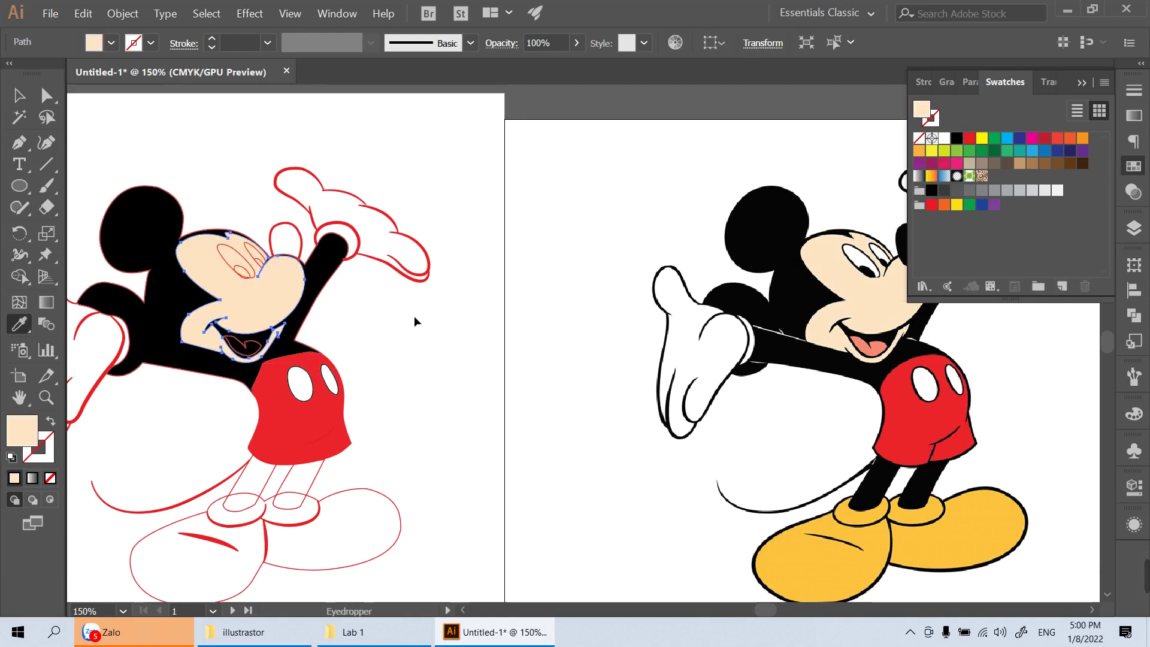
key(v)
click(386, 336)
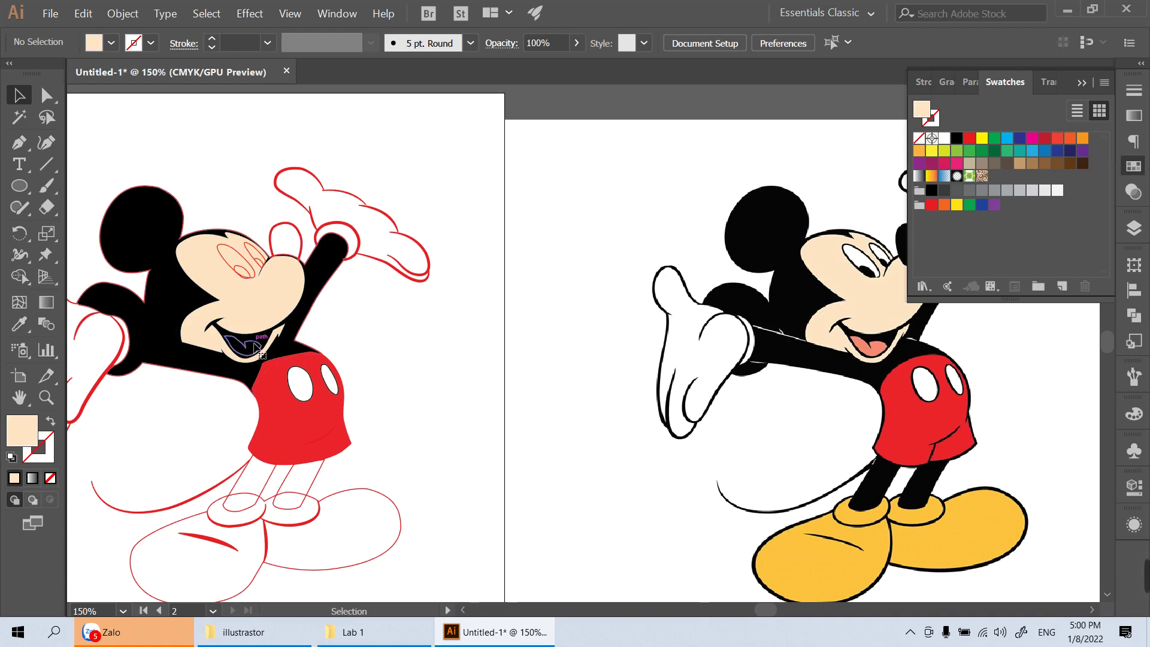
click(258, 354)
key(i)
click(876, 360)
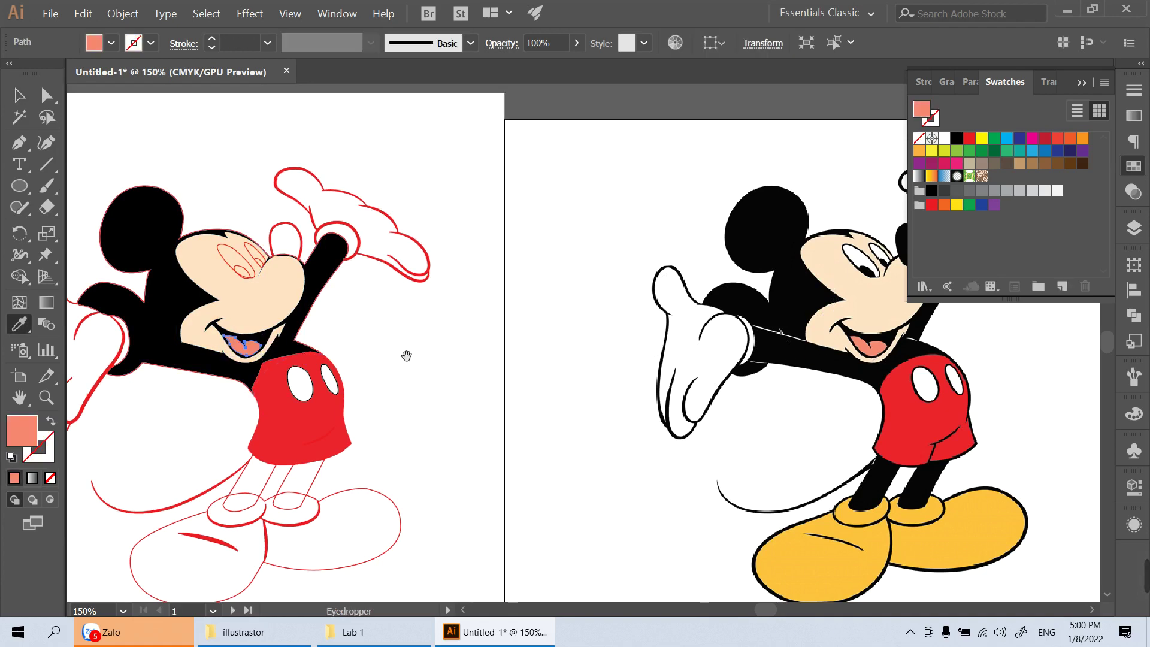
key(v)
click(376, 354)
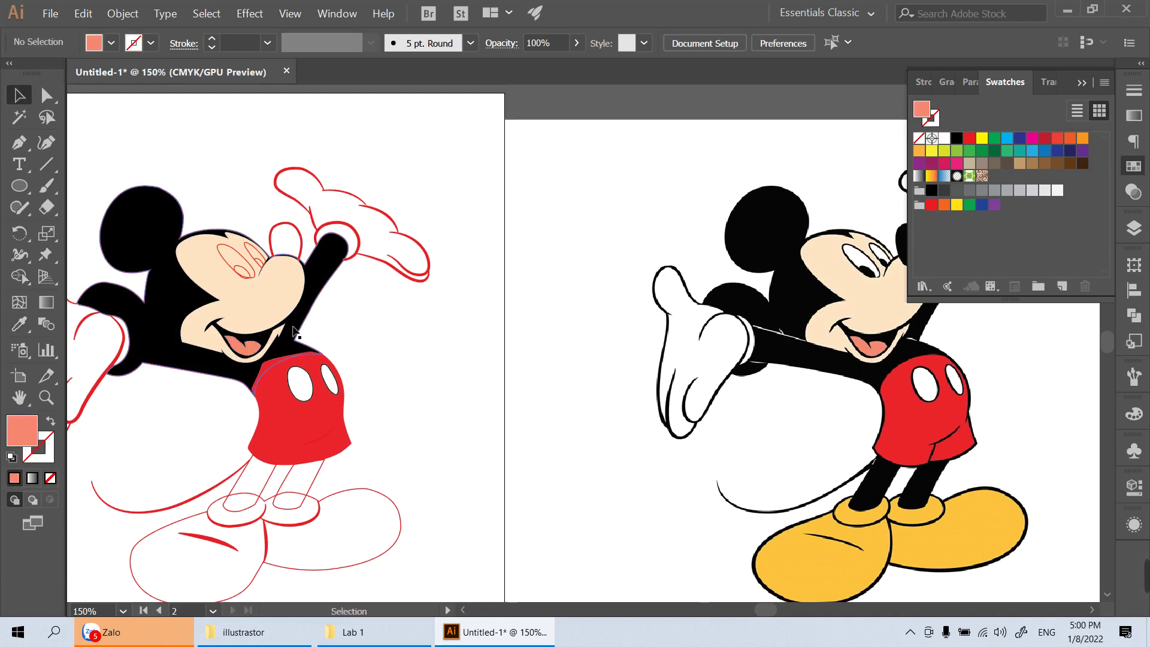
Set the black body's stroke to None, removing its red outline
click(289, 334)
click(919, 138)
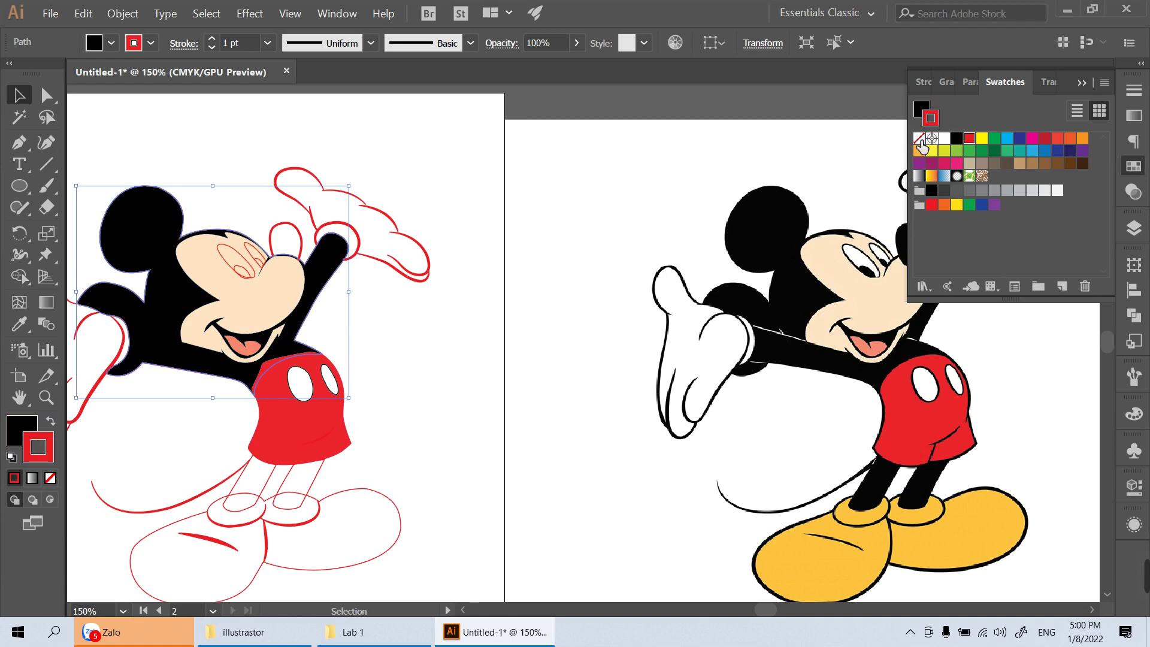
click(536, 284)
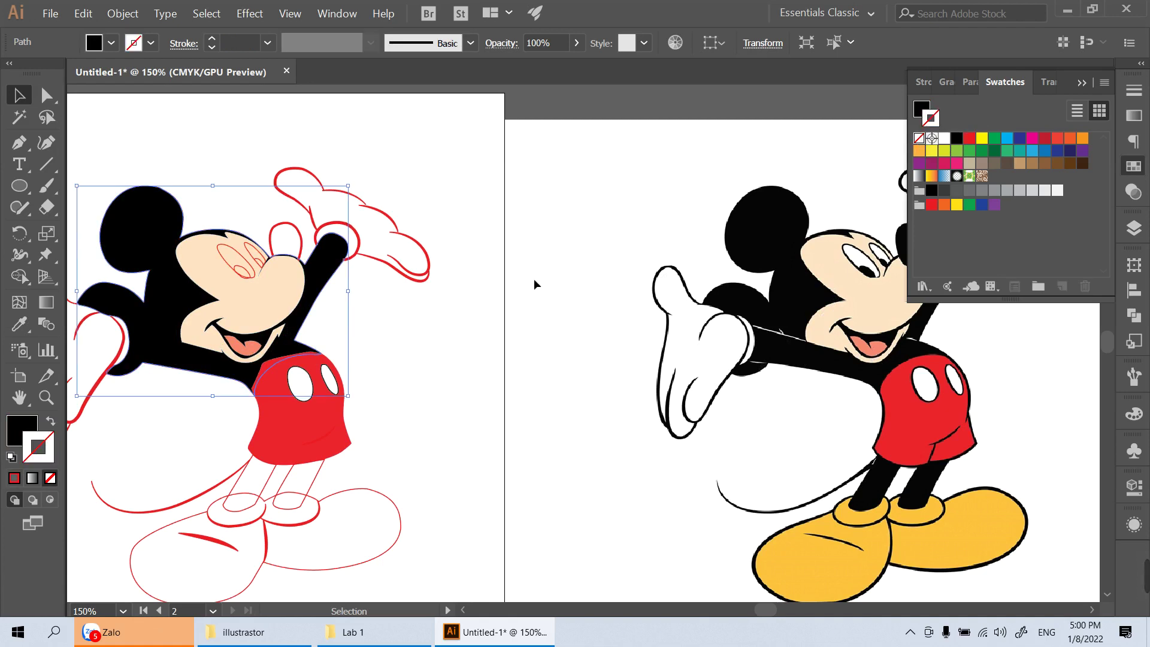
click(279, 409)
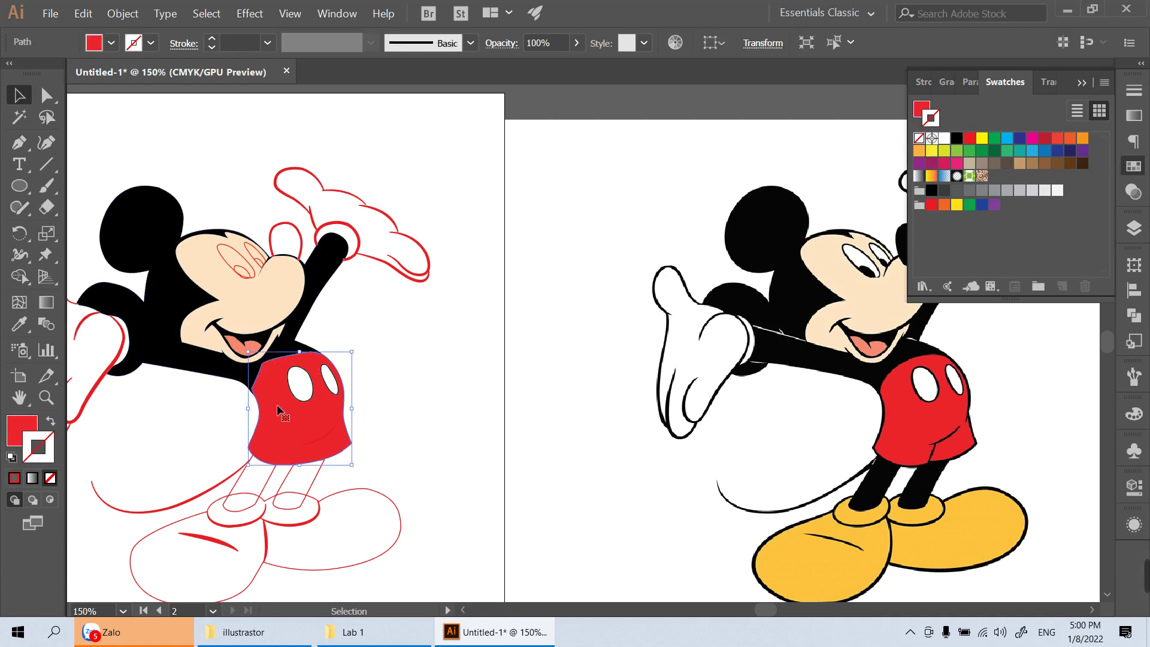
click(426, 391)
drag(364, 483, 380, 398)
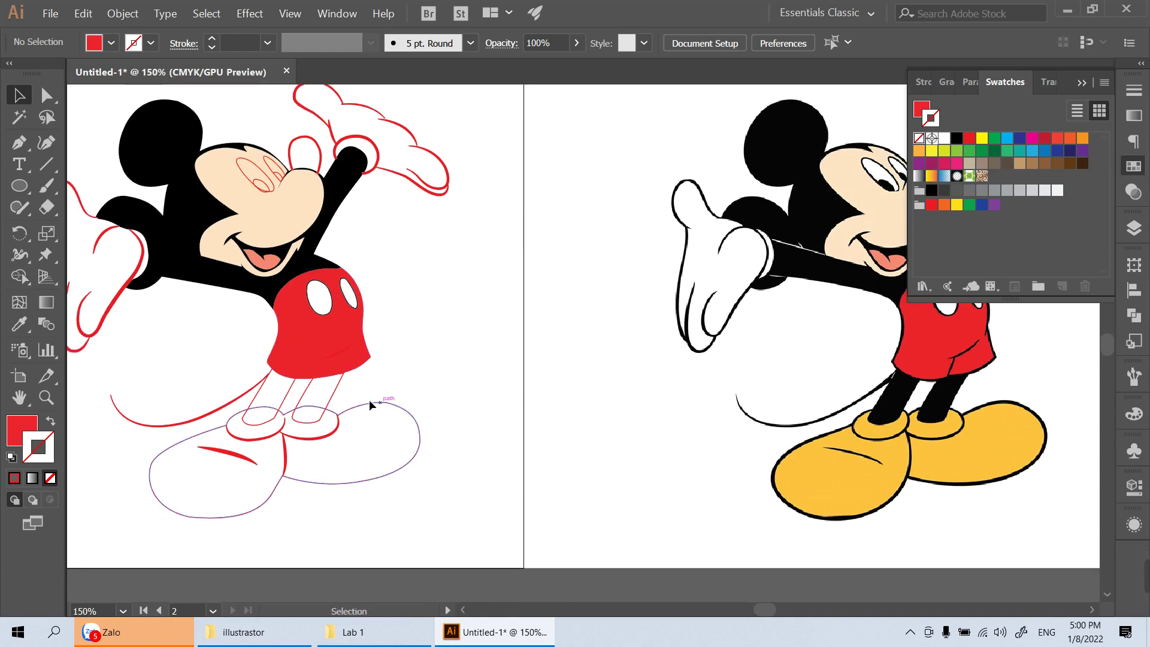
Eyedrop the body's black onto the traced legs
click(285, 392)
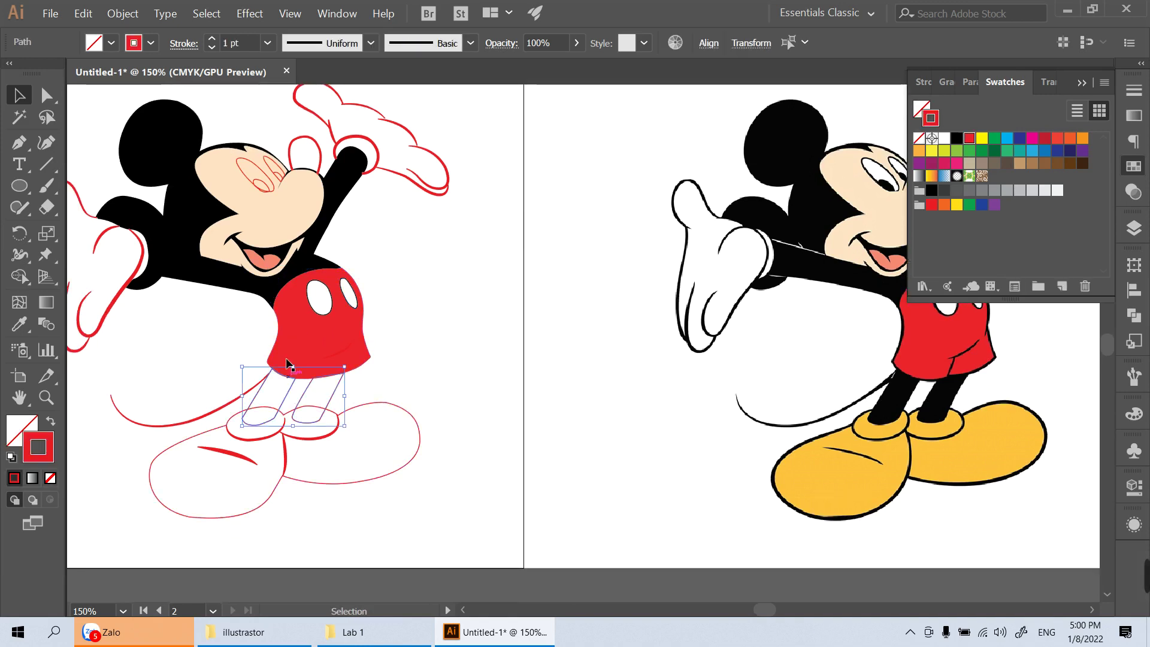
key(i)
click(212, 286)
key(v)
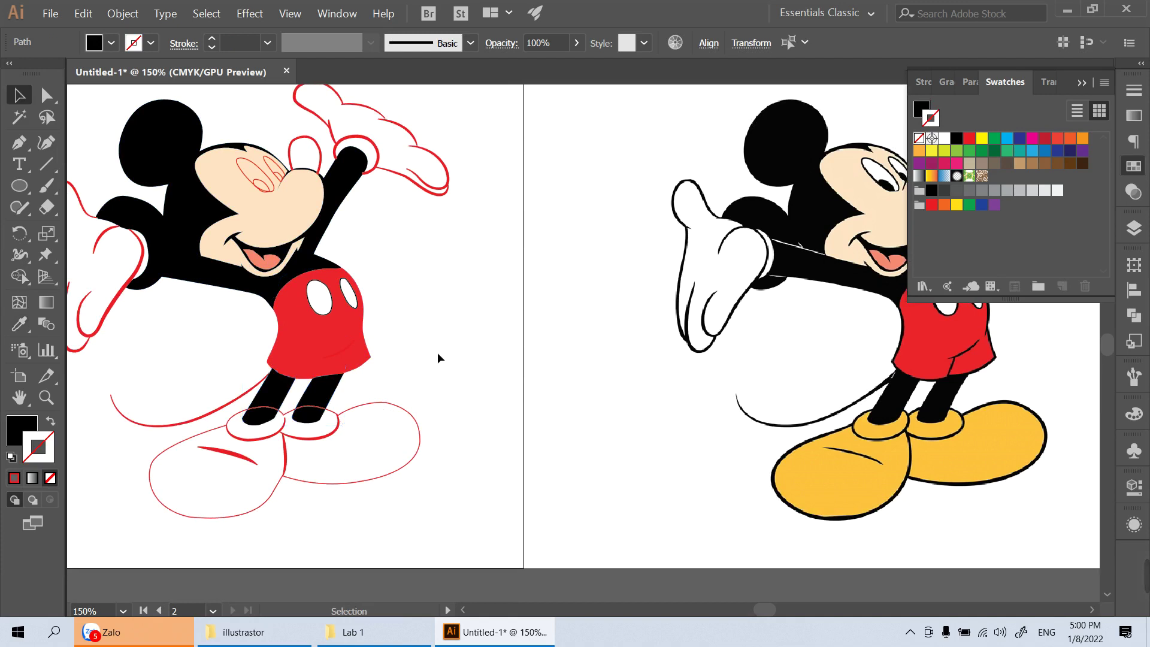
click(436, 355)
Fill the shoes with the reference yellow, send them backward, and give them a 3 pt black outline
click(419, 455)
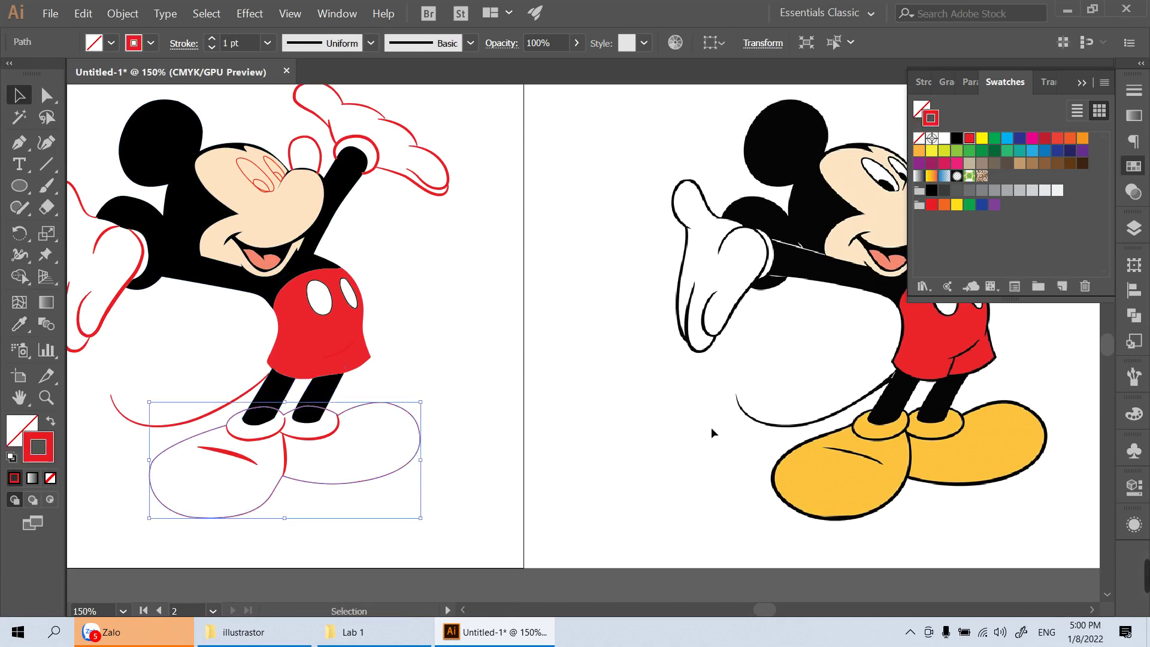
key(i)
click(831, 491)
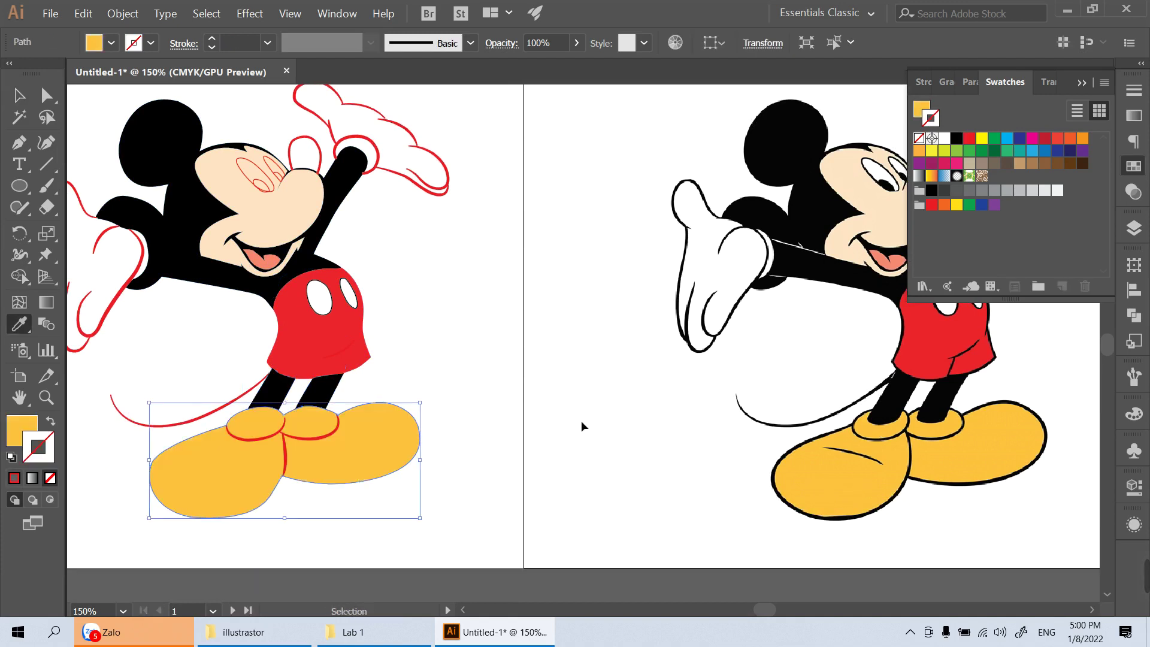
key(ctrl+shift+bracketleft)
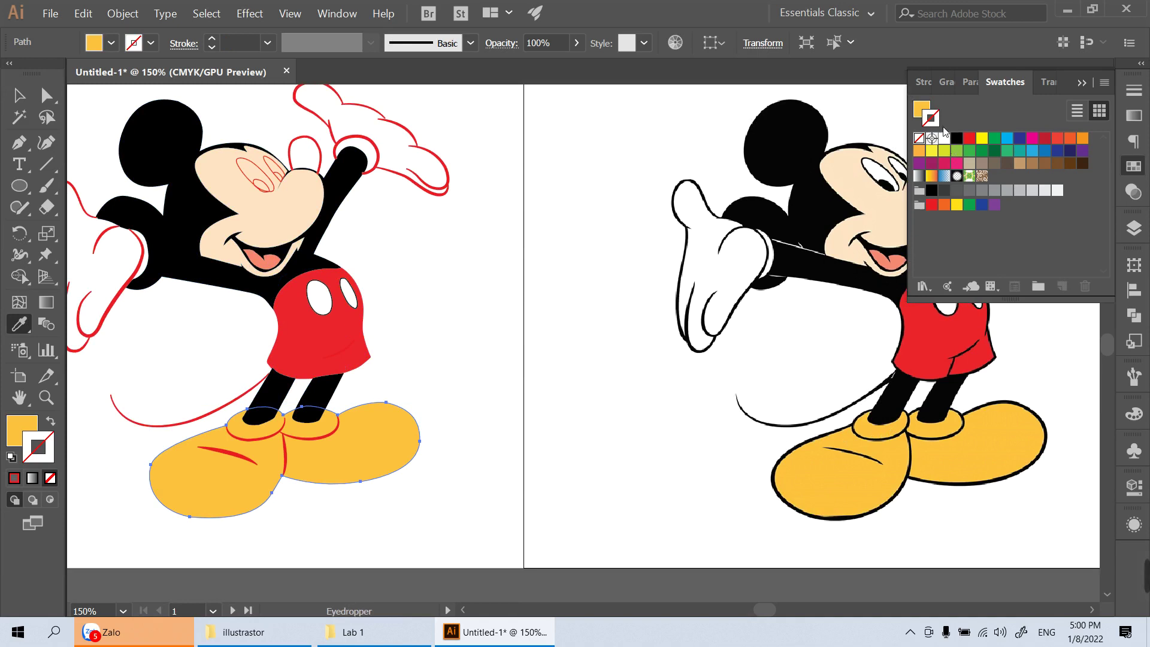
click(957, 139)
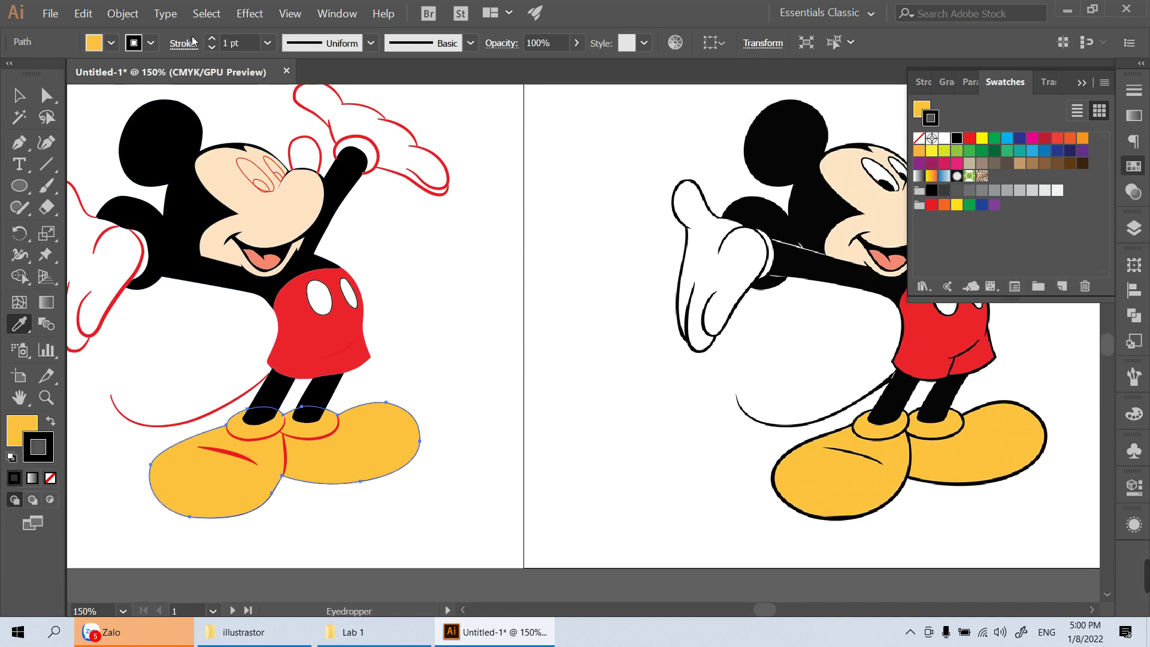
click(267, 43)
click(282, 159)
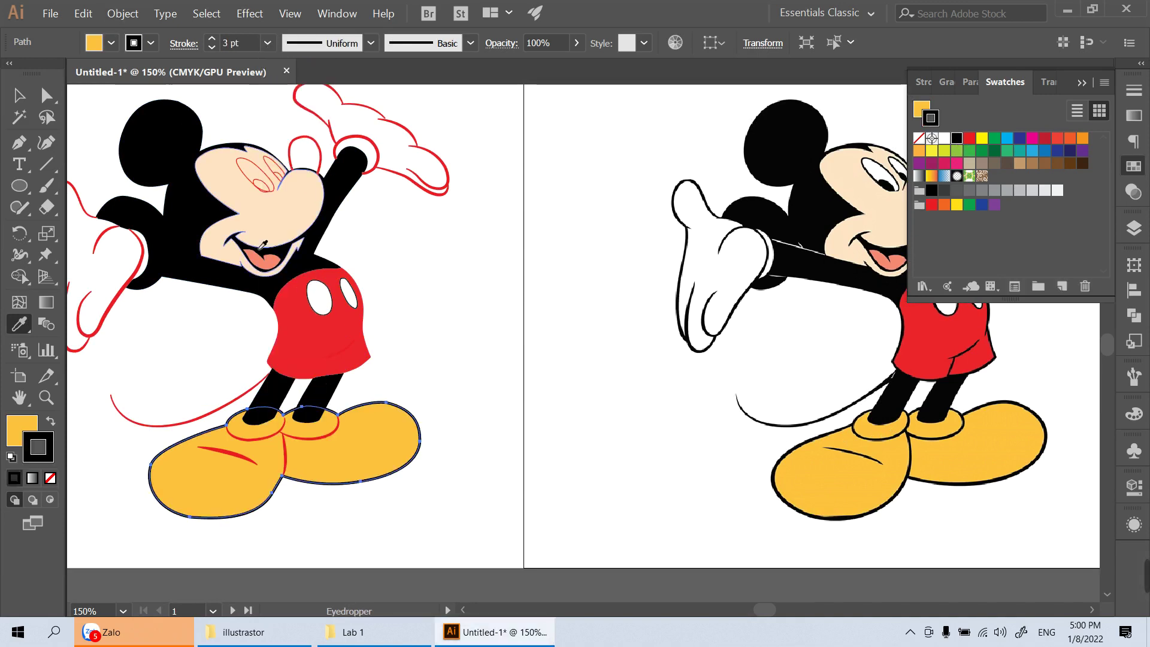
key(v)
click(351, 519)
Widen the shoe outline under the left toe and at the lower right with the Width tool
key(z)
drag(324, 508, 420, 457)
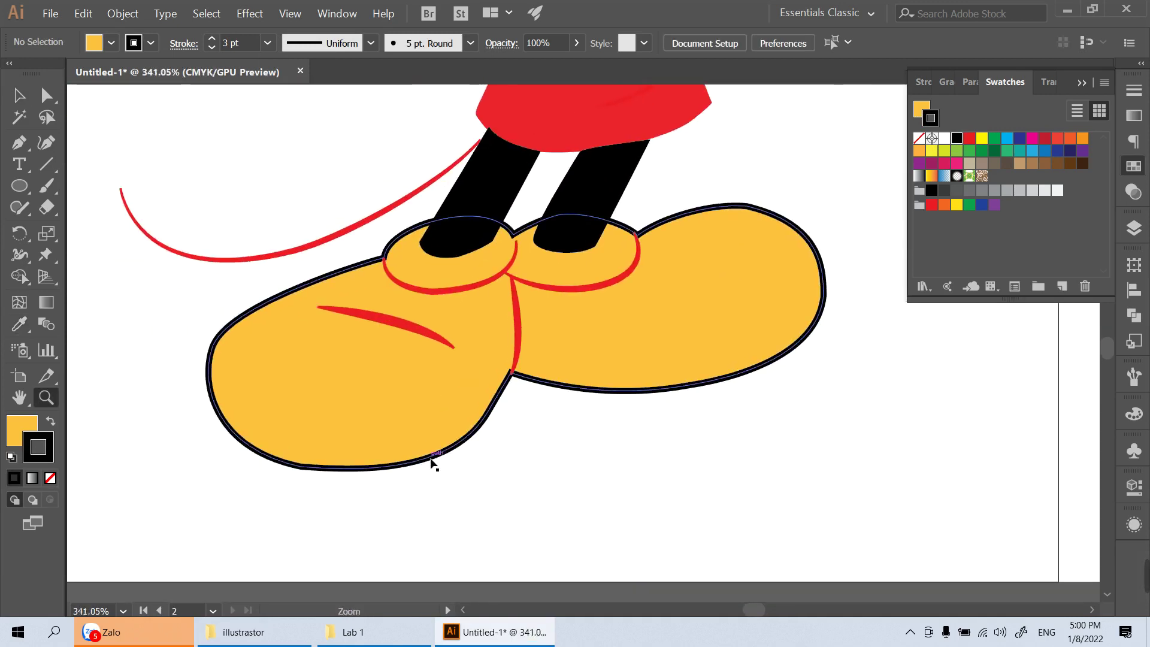
key(v)
click(436, 462)
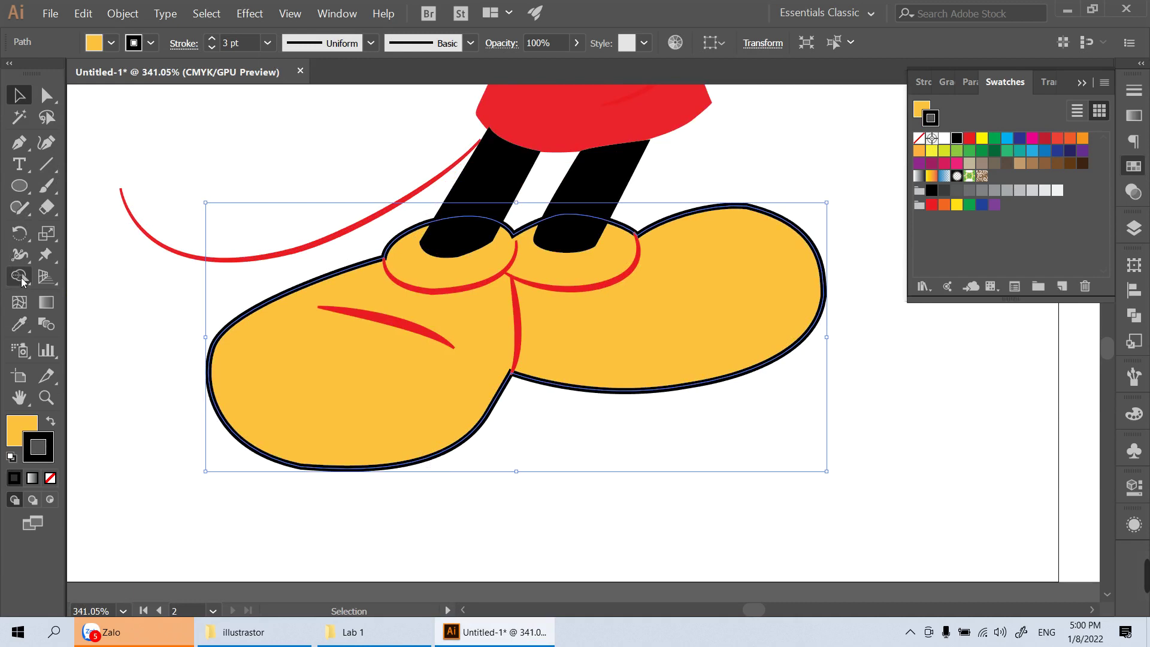
click(20, 255)
drag(441, 461, 451, 457)
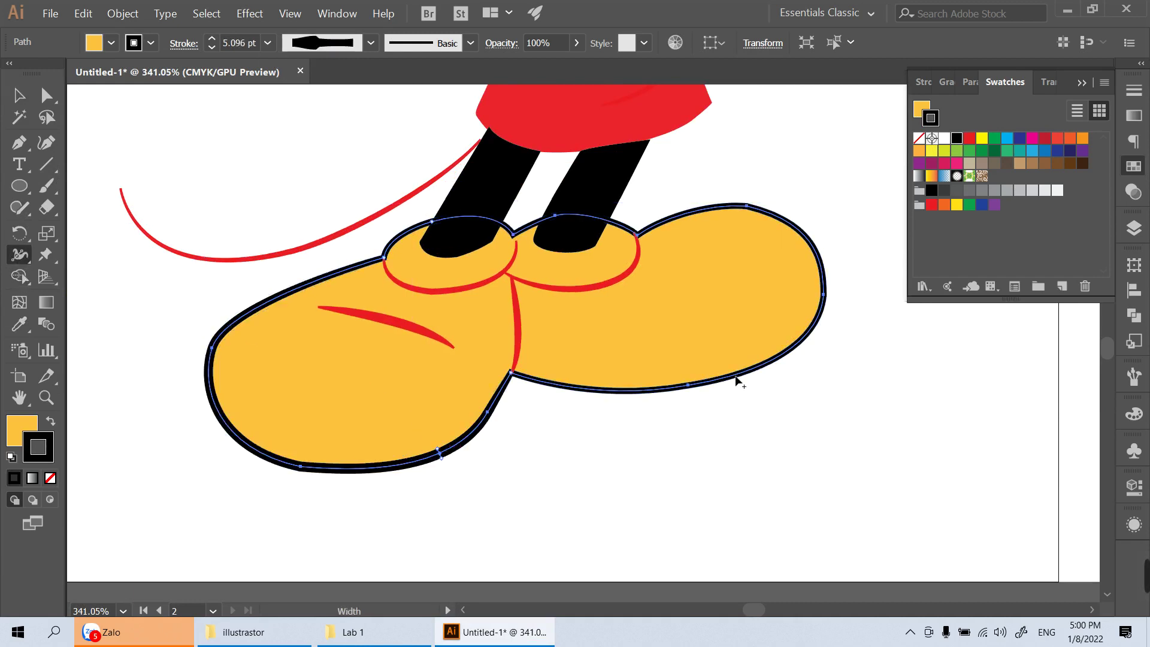
drag(791, 350, 789, 362)
key(v)
click(803, 398)
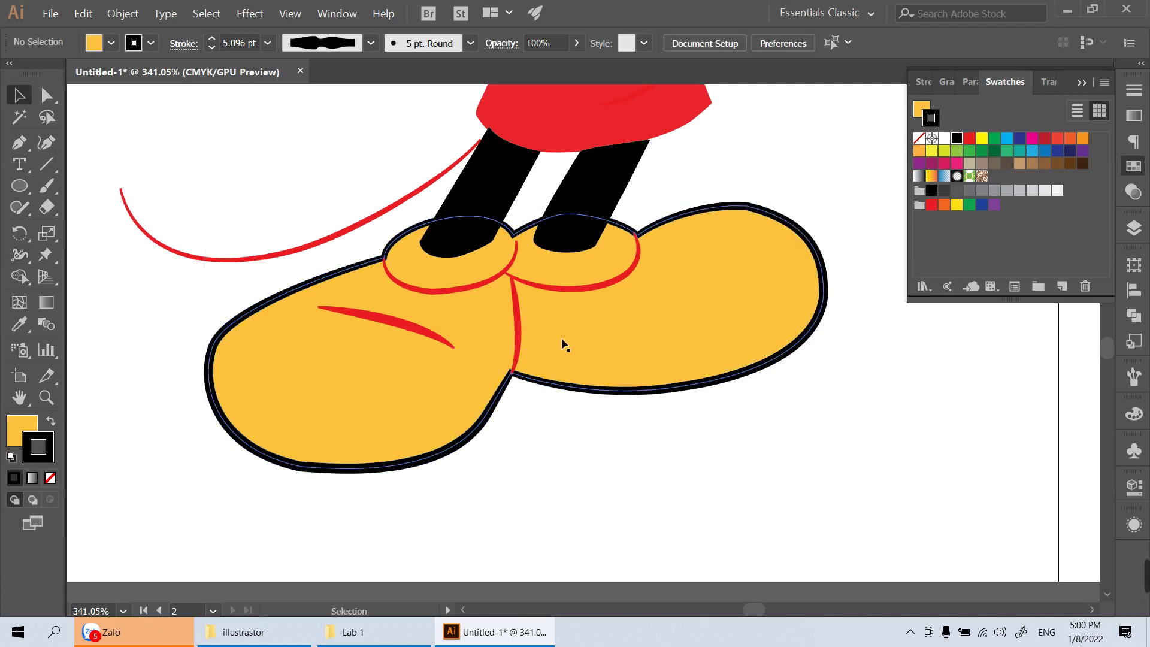
Turn both red cuff lines and the crease line black
click(517, 334)
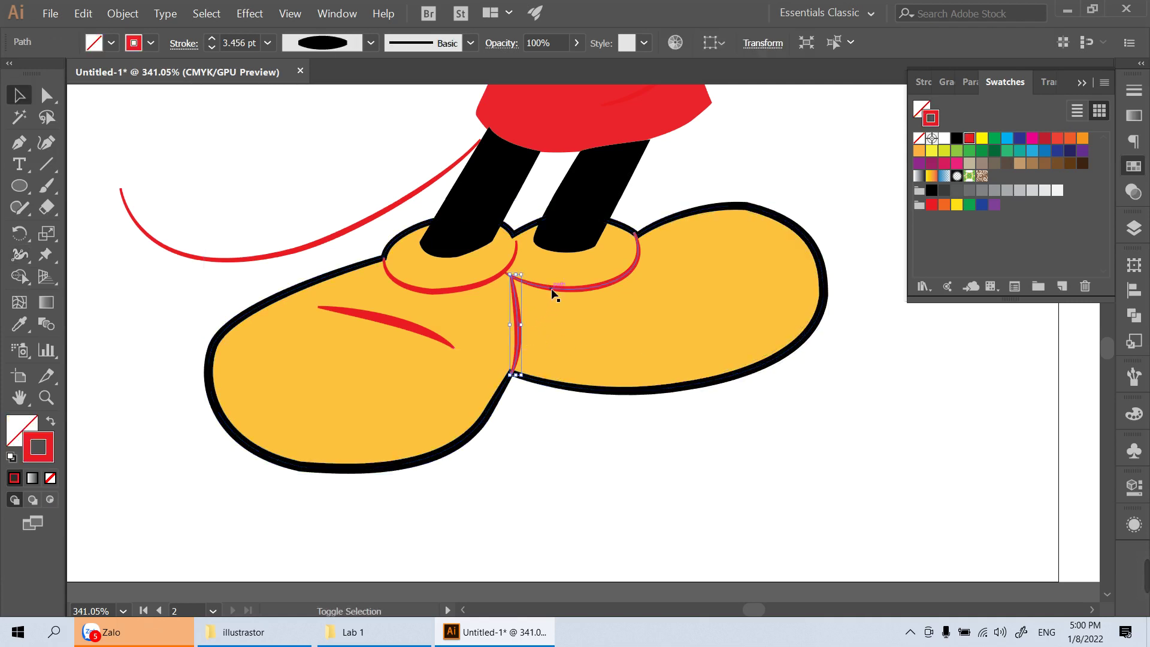
shift+click(447, 293)
shift+click(389, 326)
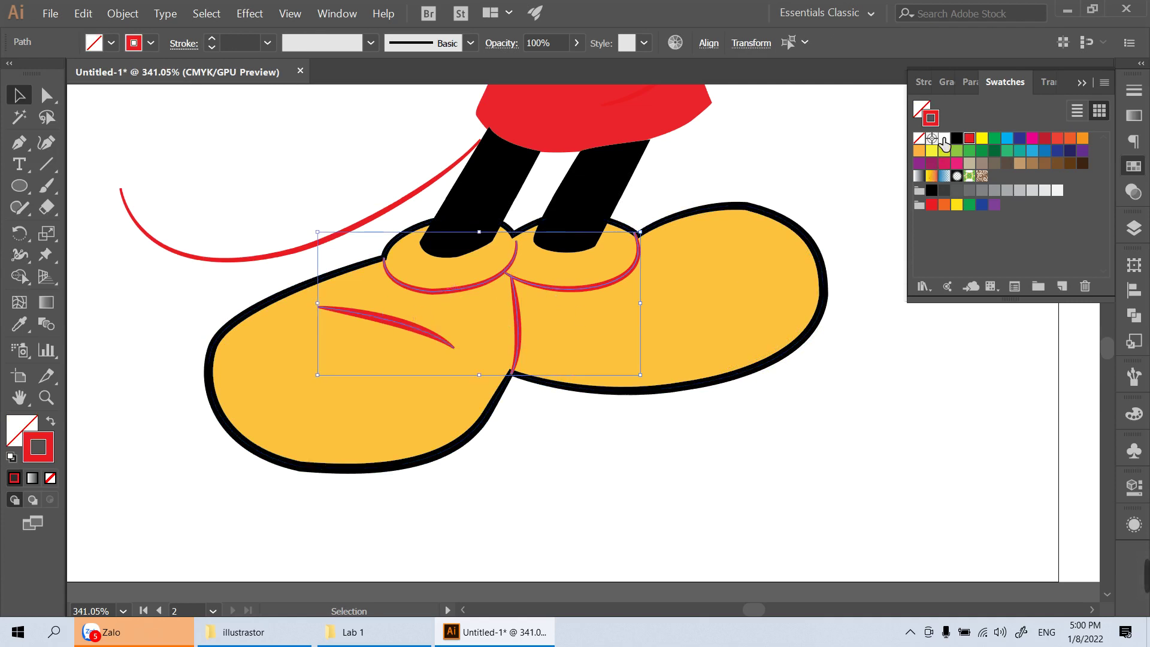
click(957, 139)
click(727, 459)
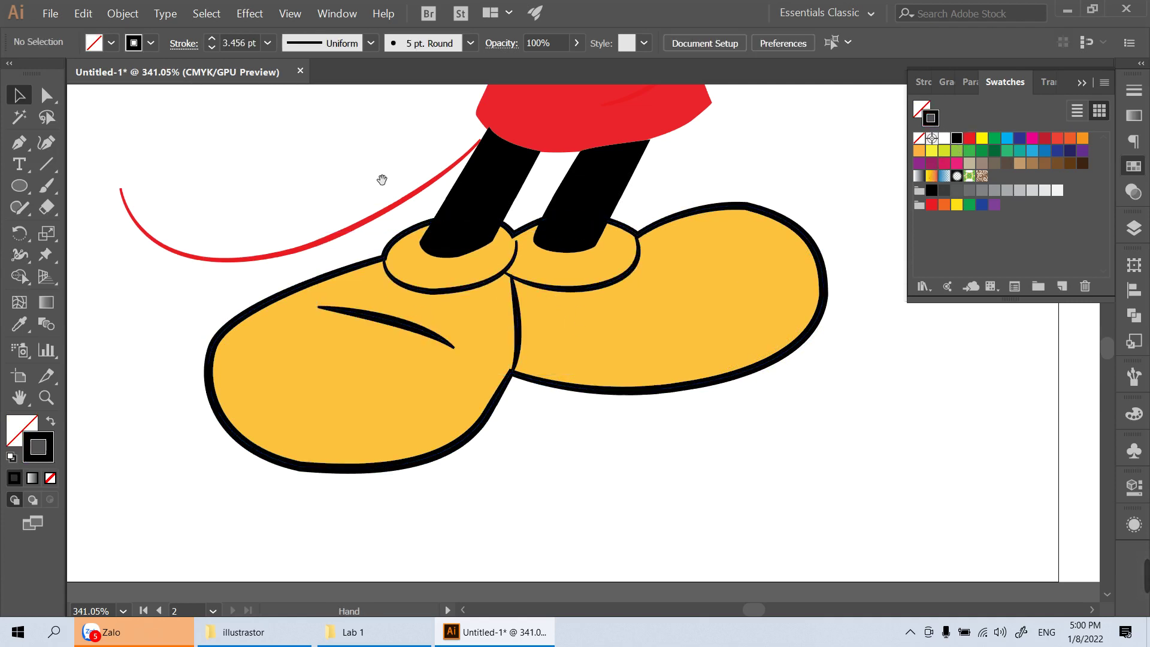
Recolour Mickey's tail curve black and nudge it slightly up and right
scroll(366, 270, up, 2)
click(419, 259)
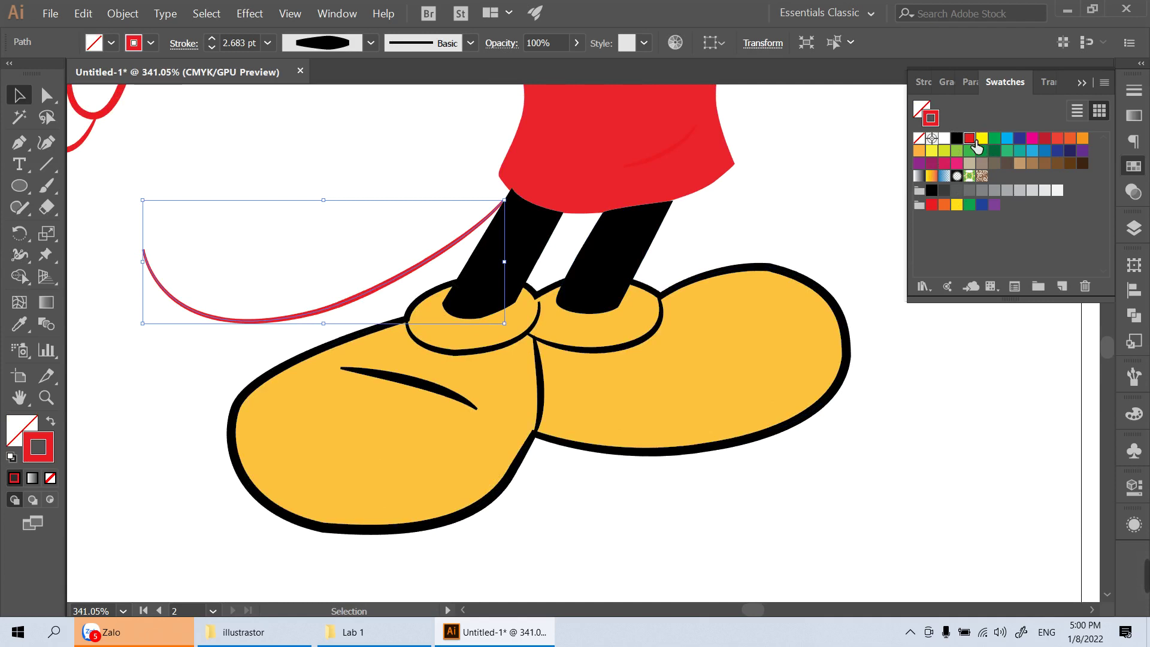
click(957, 138)
click(308, 193)
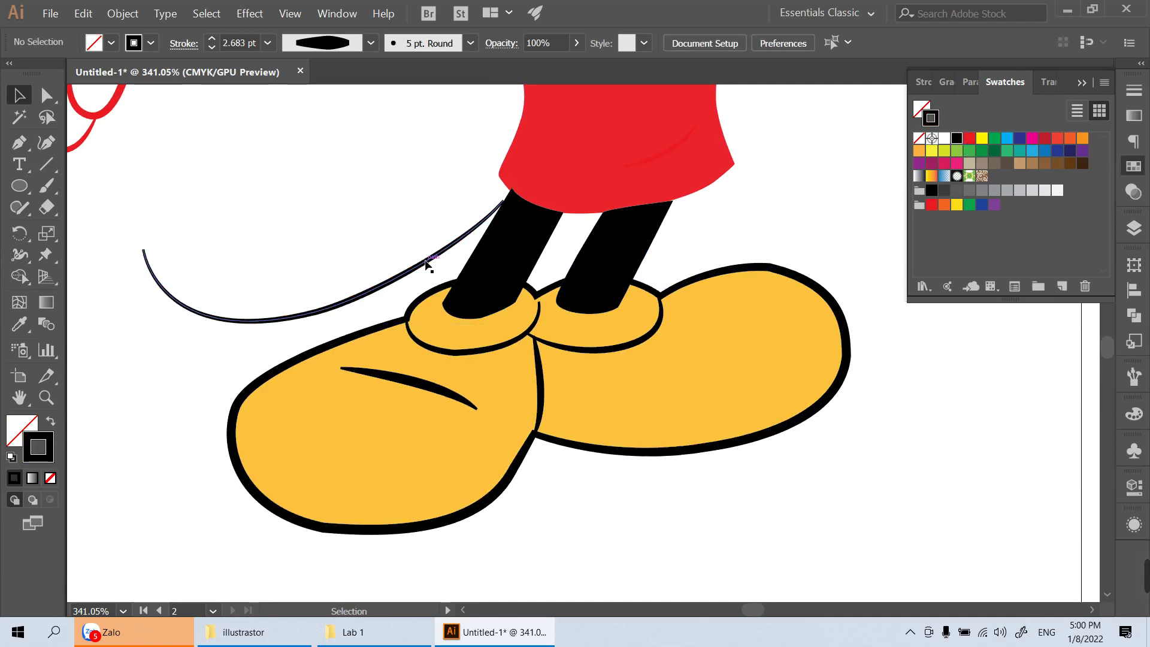
drag(426, 262, 441, 251)
click(392, 189)
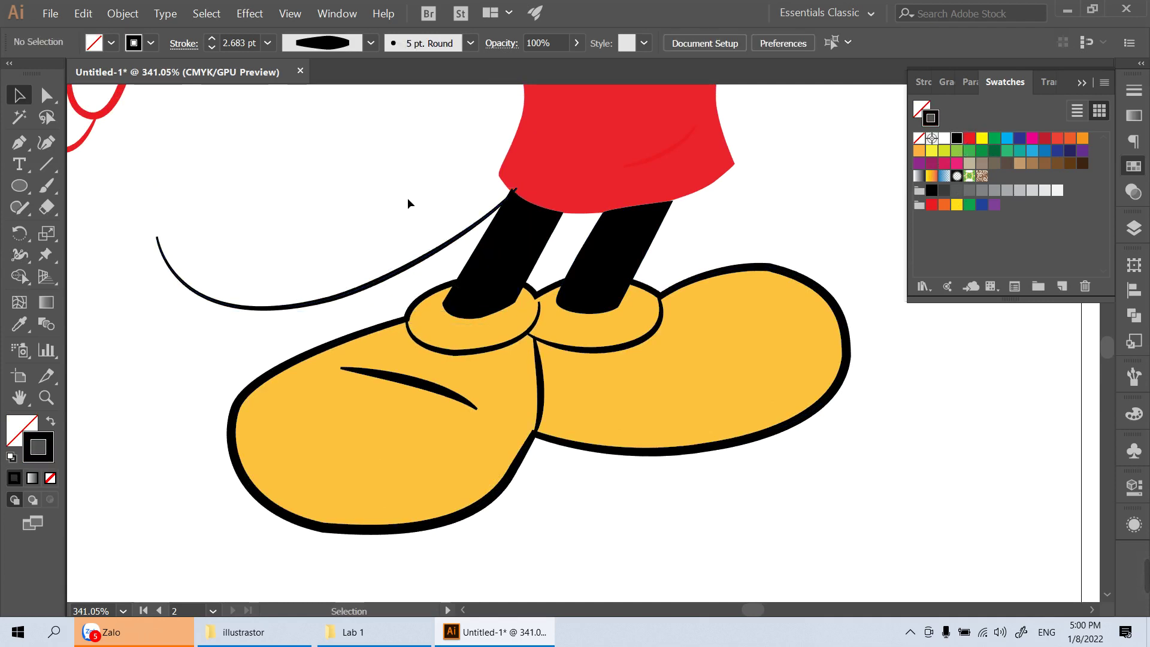
click(442, 251)
click(437, 218)
Turn the outstretched glove's red lines and the thumb curve black
mouse_move(455, 126)
mouse_down()
mouse_move(503, 348)
mouse_move(621, 372)
mouse_up()
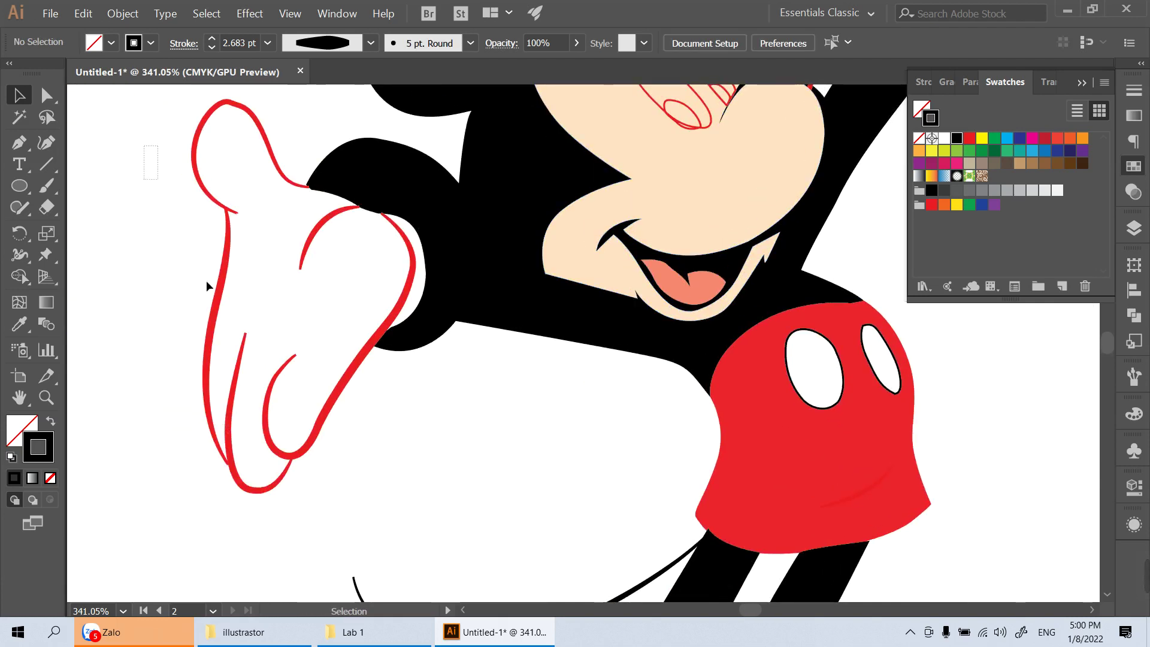
mouse_move(144, 146)
mouse_down()
mouse_move(310, 482)
mouse_move(287, 463)
mouse_up()
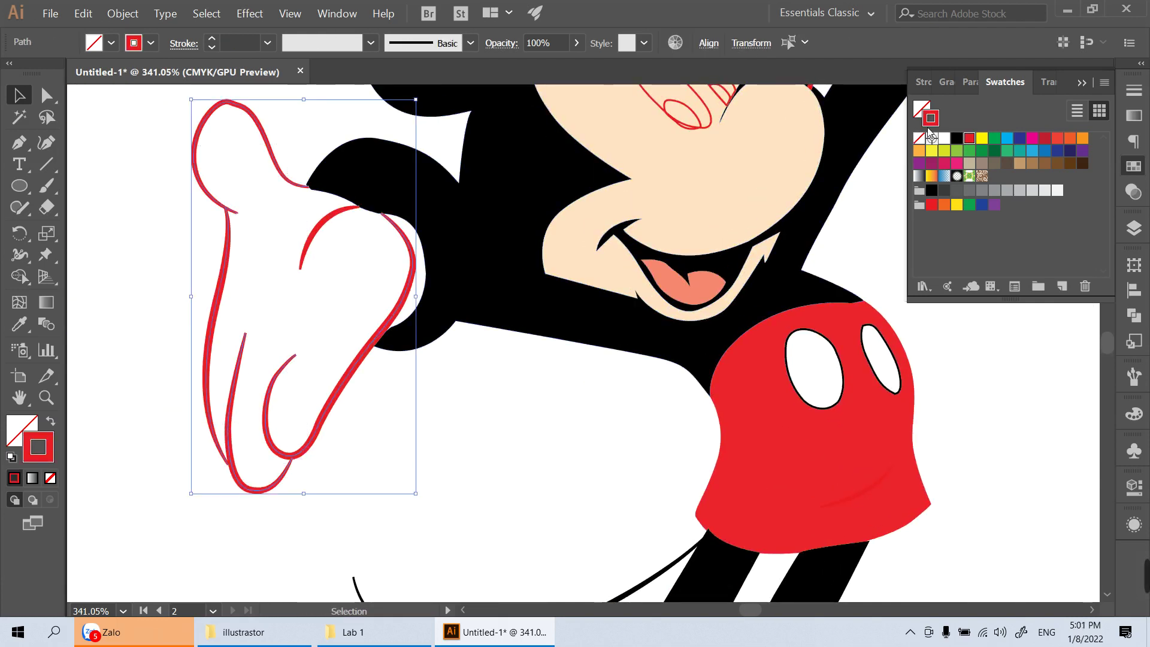
click(959, 142)
click(437, 500)
click(305, 246)
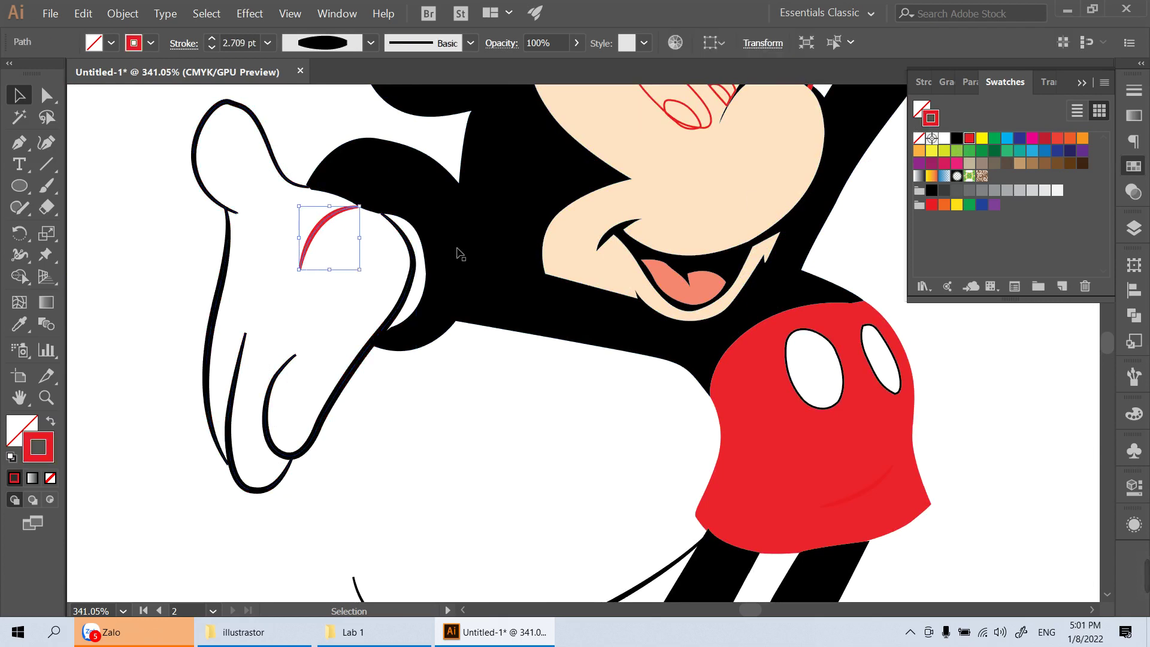
click(957, 138)
click(334, 417)
Turn the raised glove's red outlines black, including the leftover curve
scroll(333, 416, up, 5)
scroll(334, 416, right, 3)
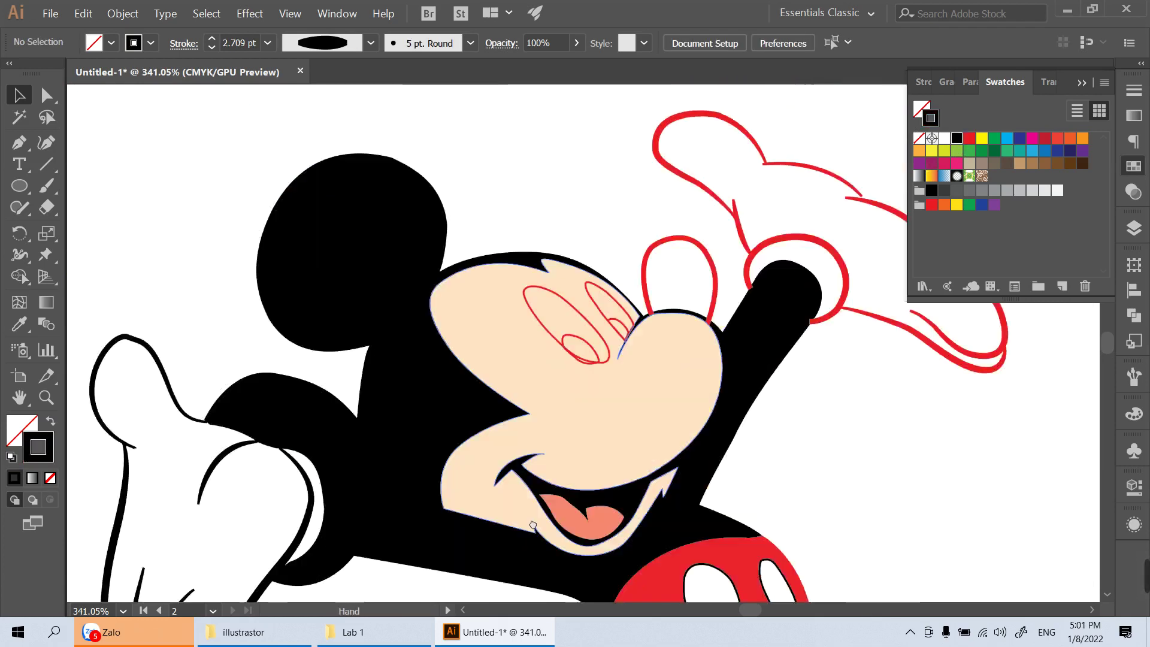
scroll(709, 190, right, 3)
drag(346, 185, 635, 353)
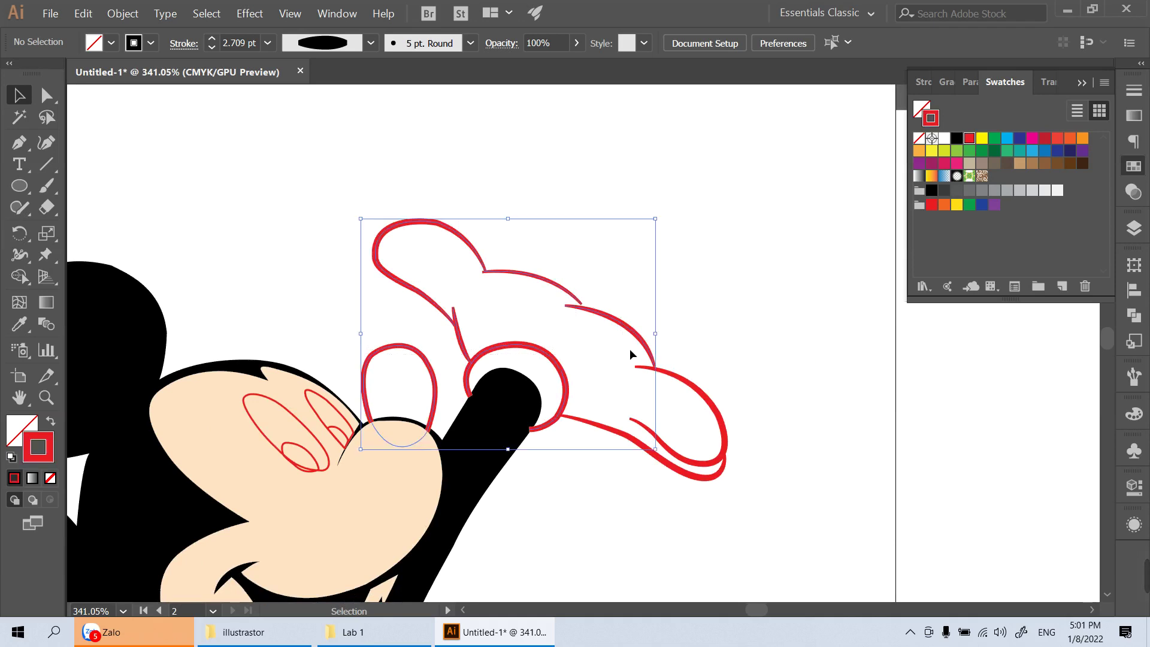
click(957, 138)
mouse_move(760, 292)
mouse_down()
mouse_move(663, 480)
mouse_move(558, 488)
mouse_up()
click(957, 139)
click(668, 314)
Zoom in closely on Mickey's eyes
scroll(377, 411, down, 3)
scroll(378, 411, left, 5)
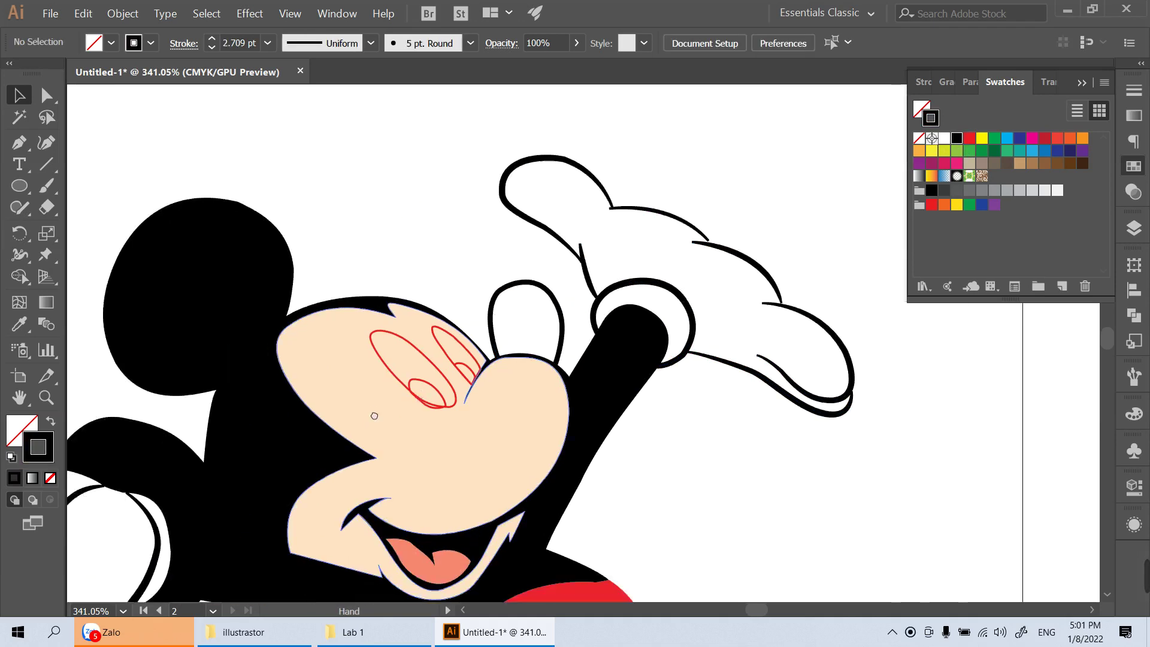
key(z)
drag(383, 343, 405, 403)
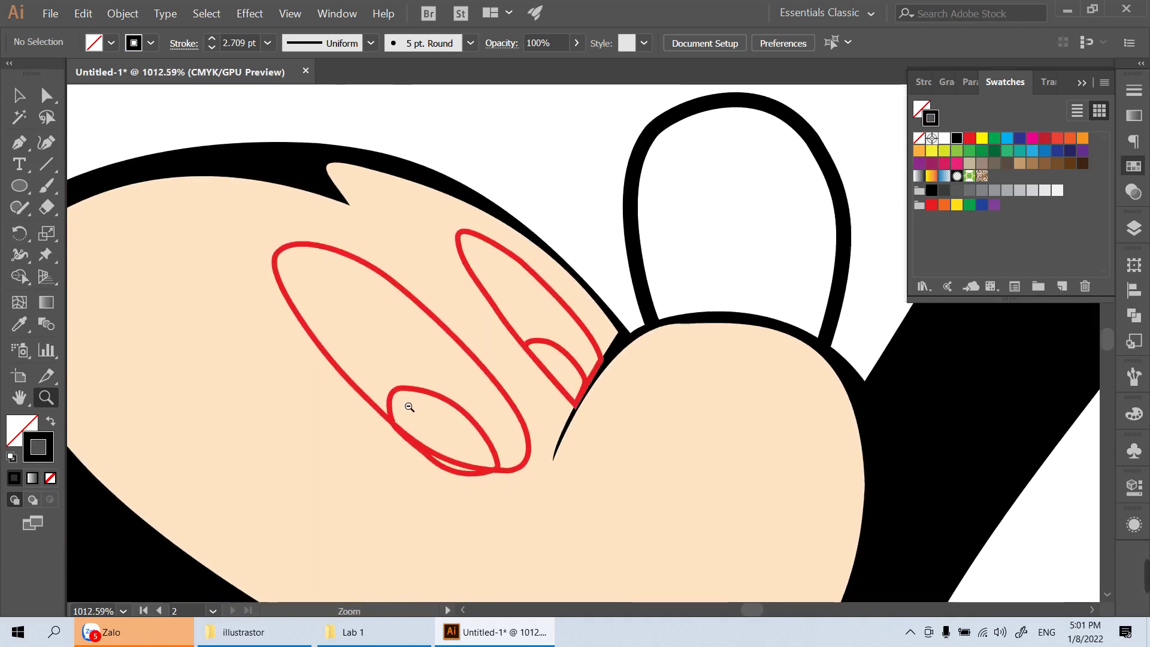
Fill both pupils solid black and remove their stroke colour
click(424, 390)
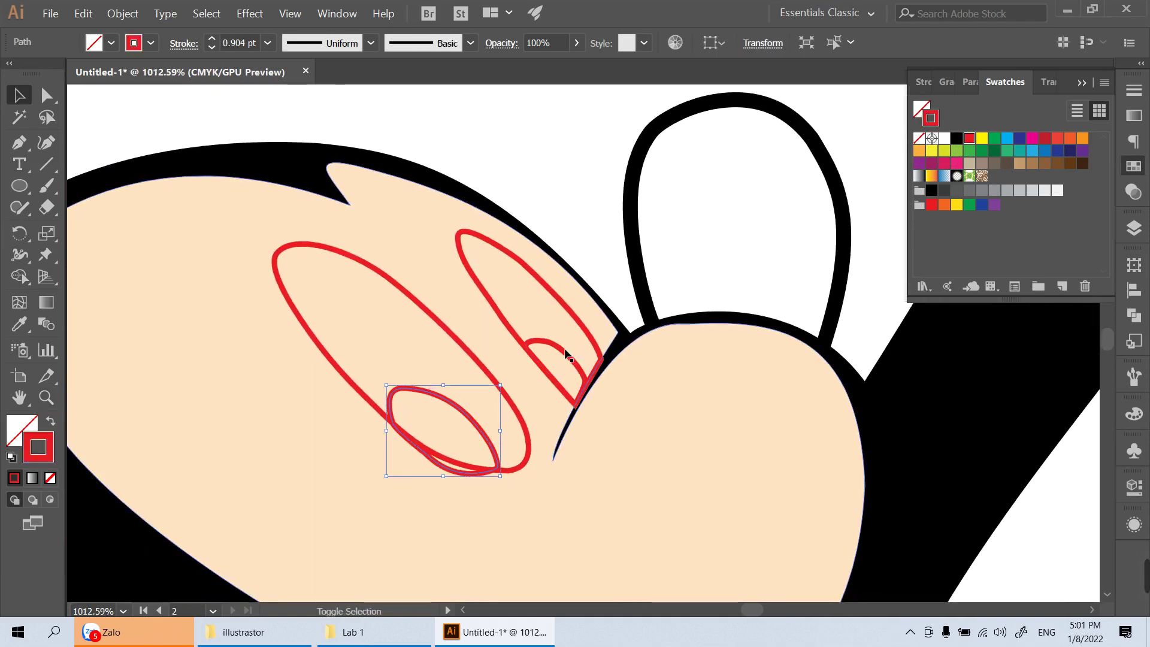
shift+click(565, 354)
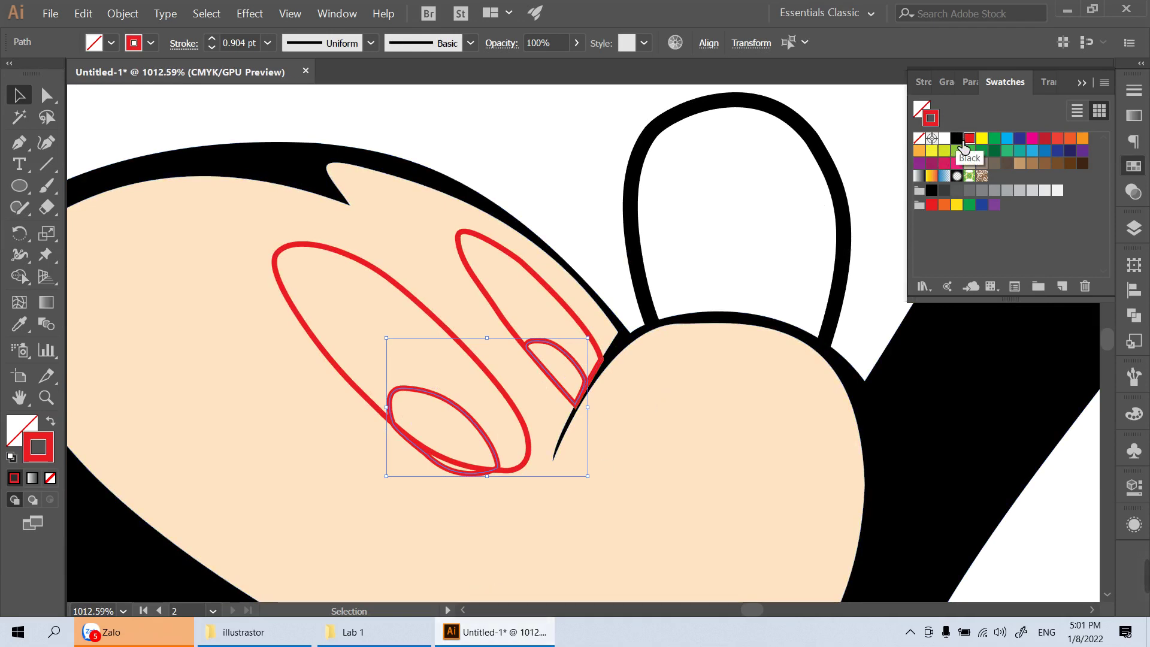
key(ctrl+minus)
click(956, 139)
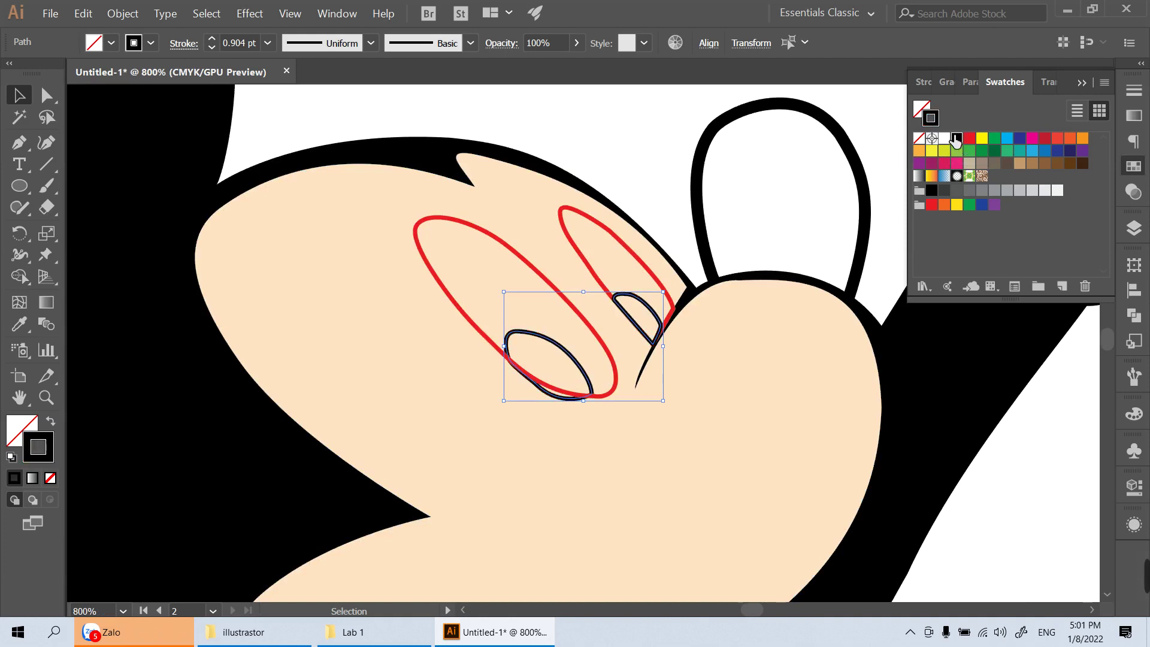
click(925, 111)
click(957, 138)
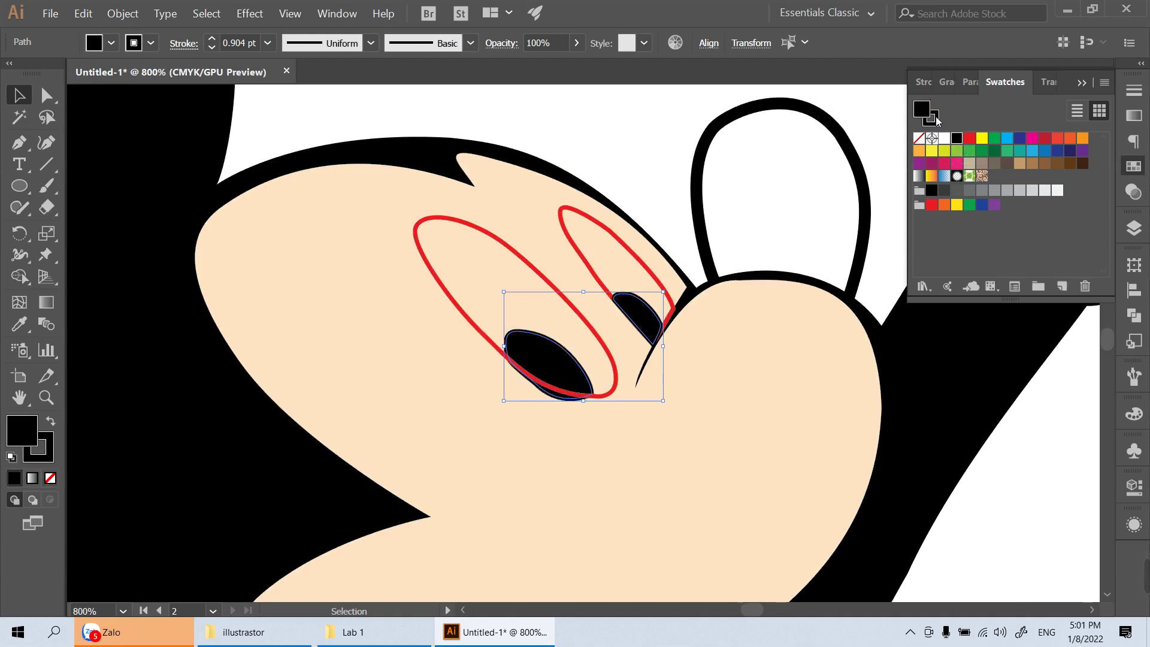
click(919, 138)
key(ctrl+shift+a)
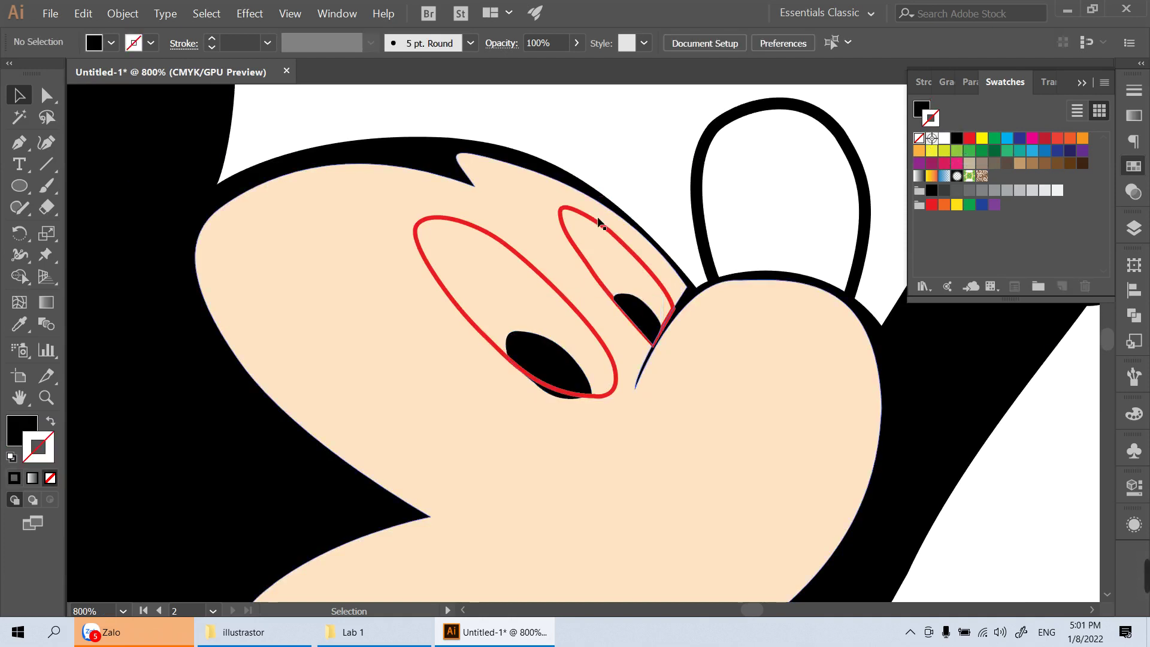
Give both eye shapes a white fill with black outlines
click(599, 224)
shift+click(527, 264)
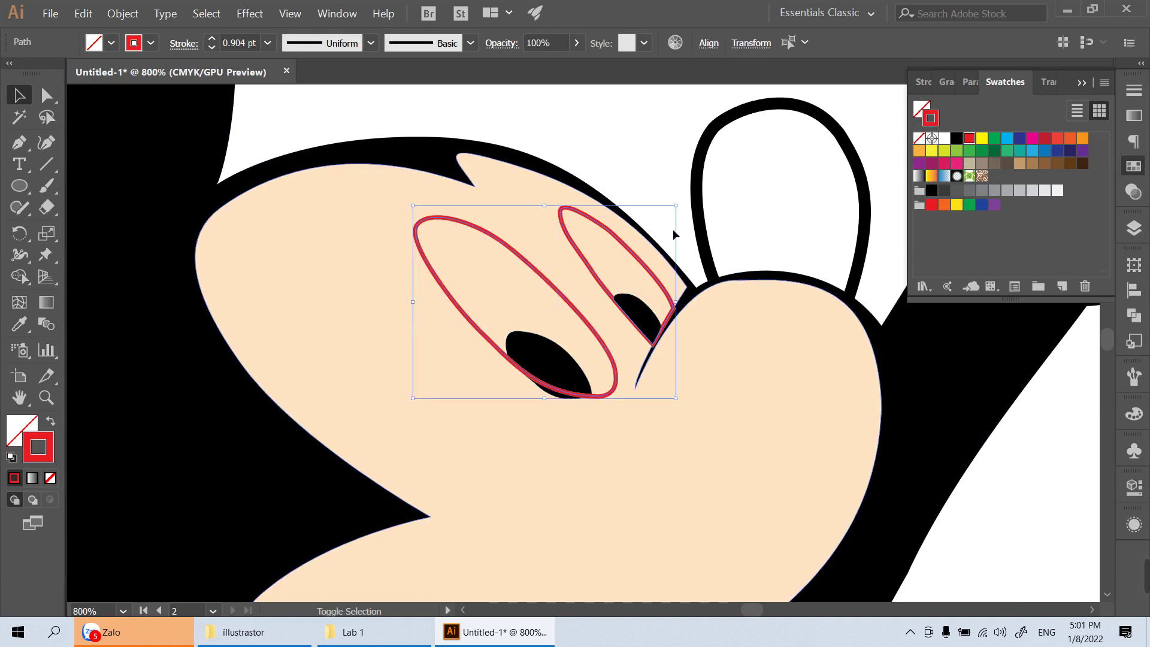
click(947, 140)
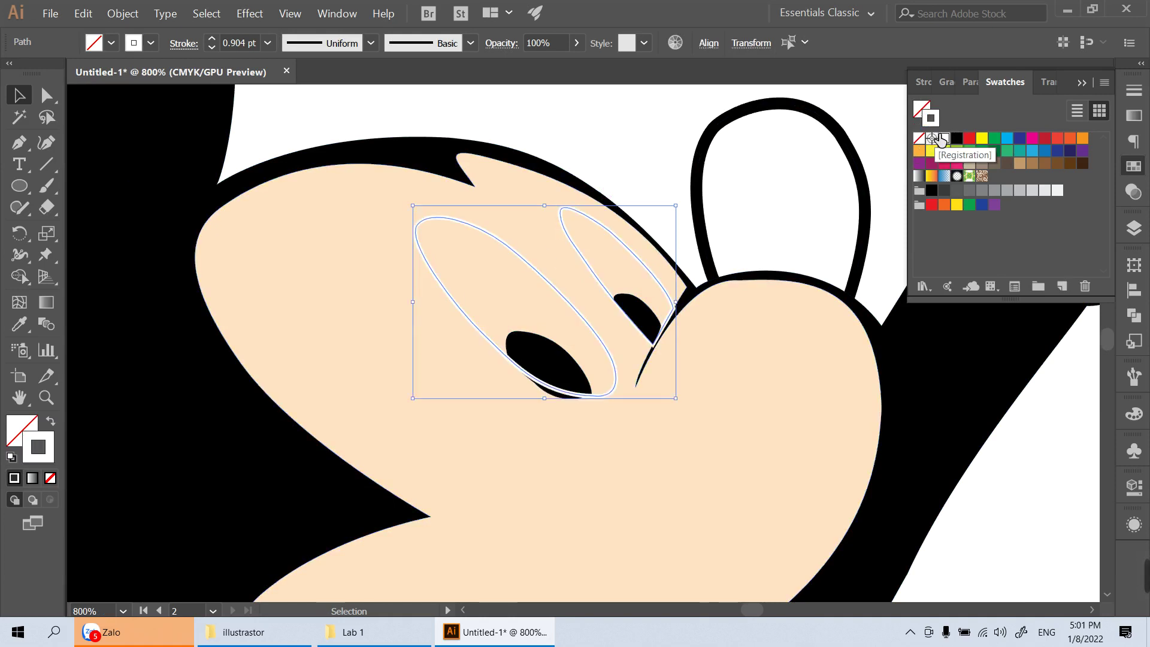
click(946, 142)
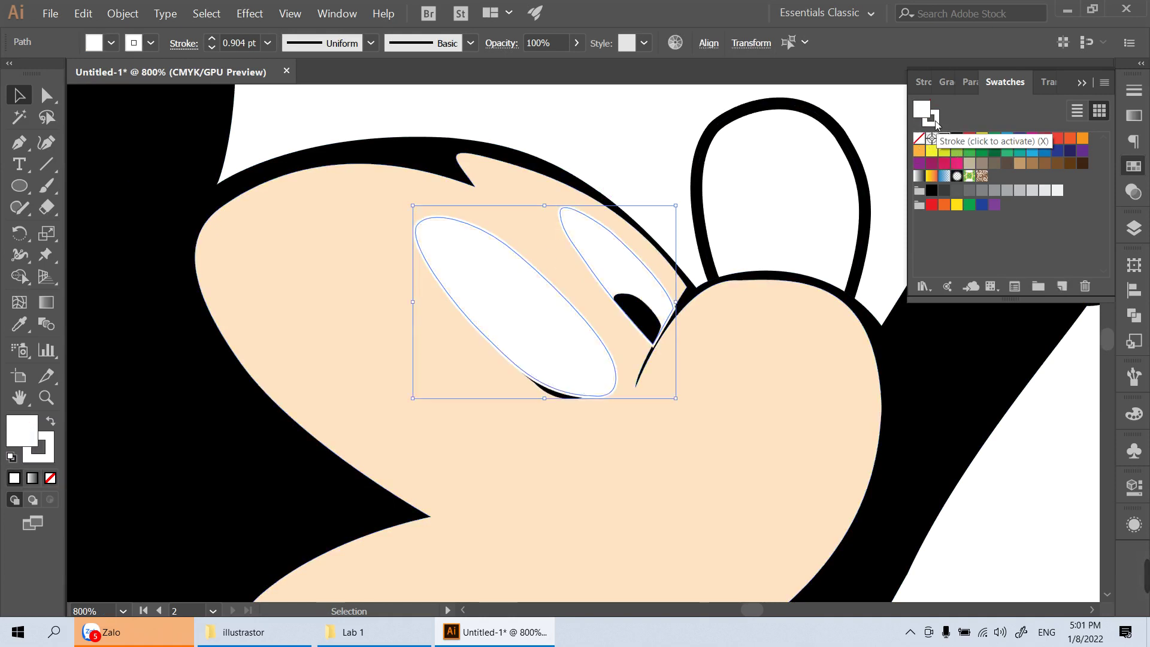
key(x)
click(956, 139)
click(661, 125)
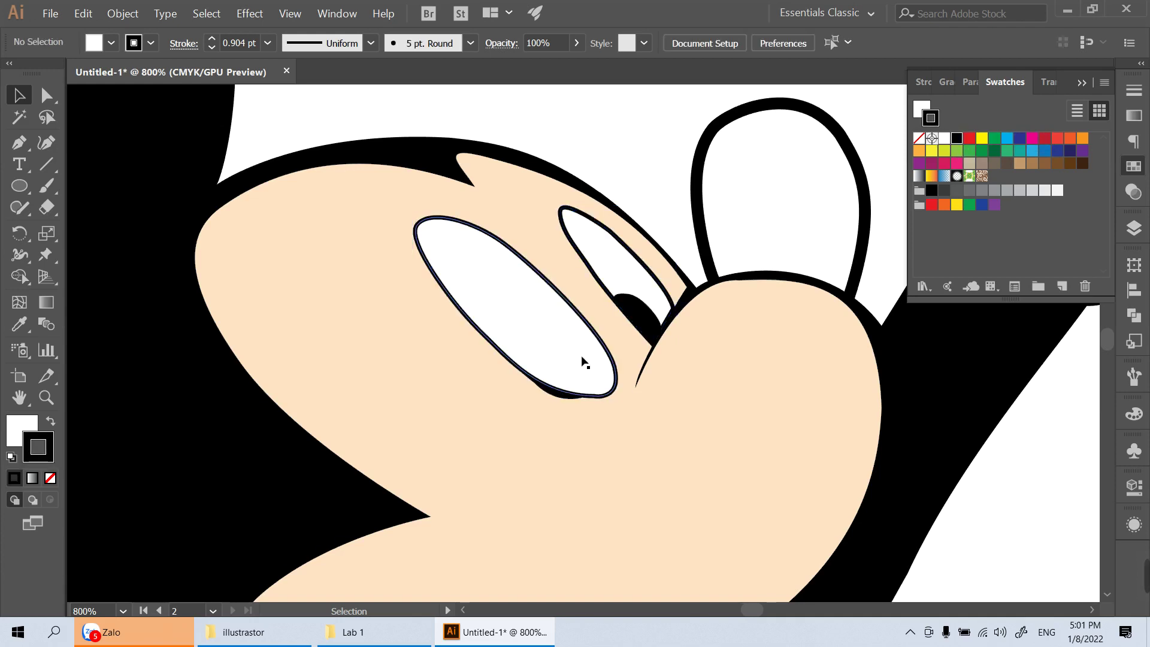
Bring the left pupil in front of the eye white and nudge it slightly down-right
click(568, 398)
key(ctrl)
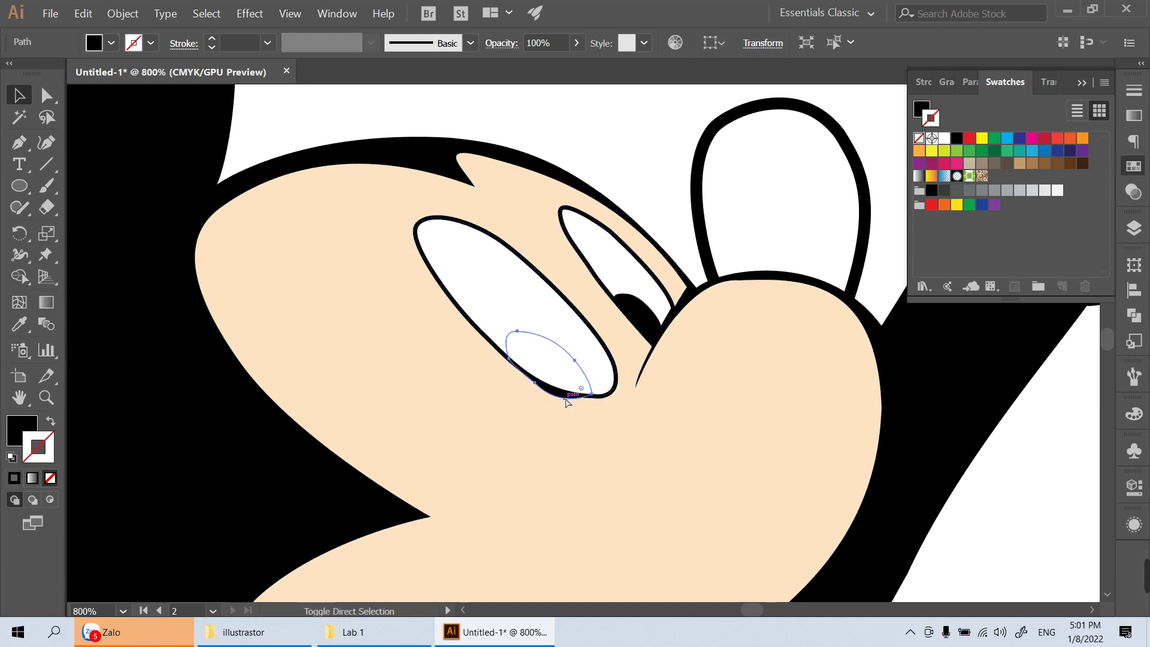
key(ctrl+shift+bracketright)
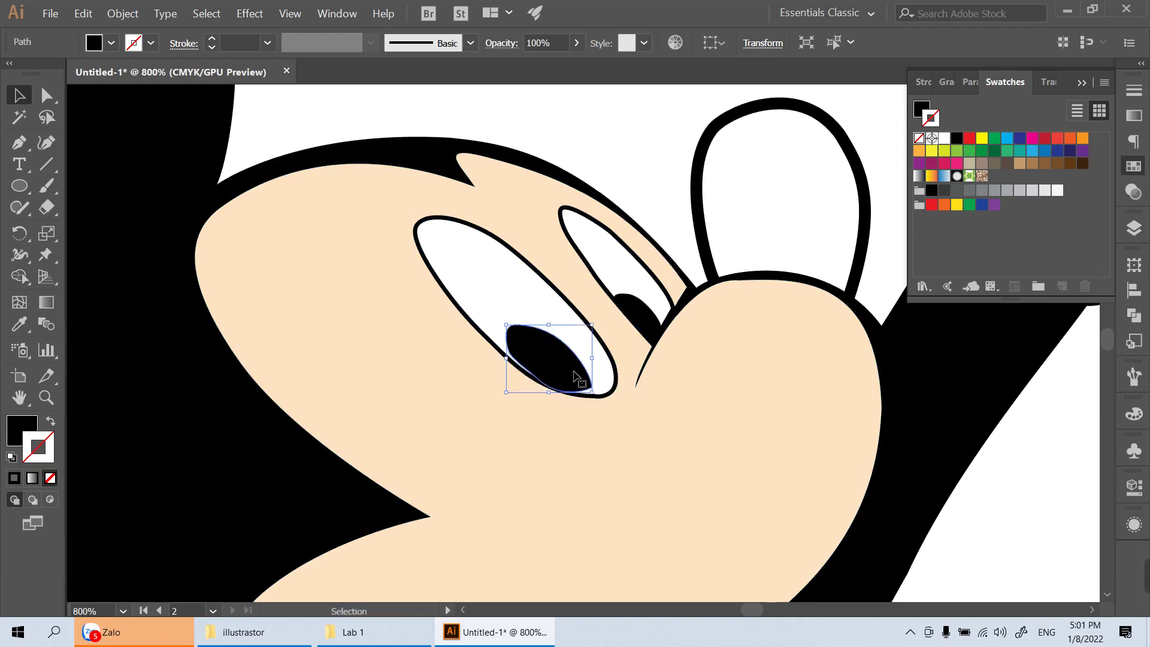
drag(577, 379, 574, 381)
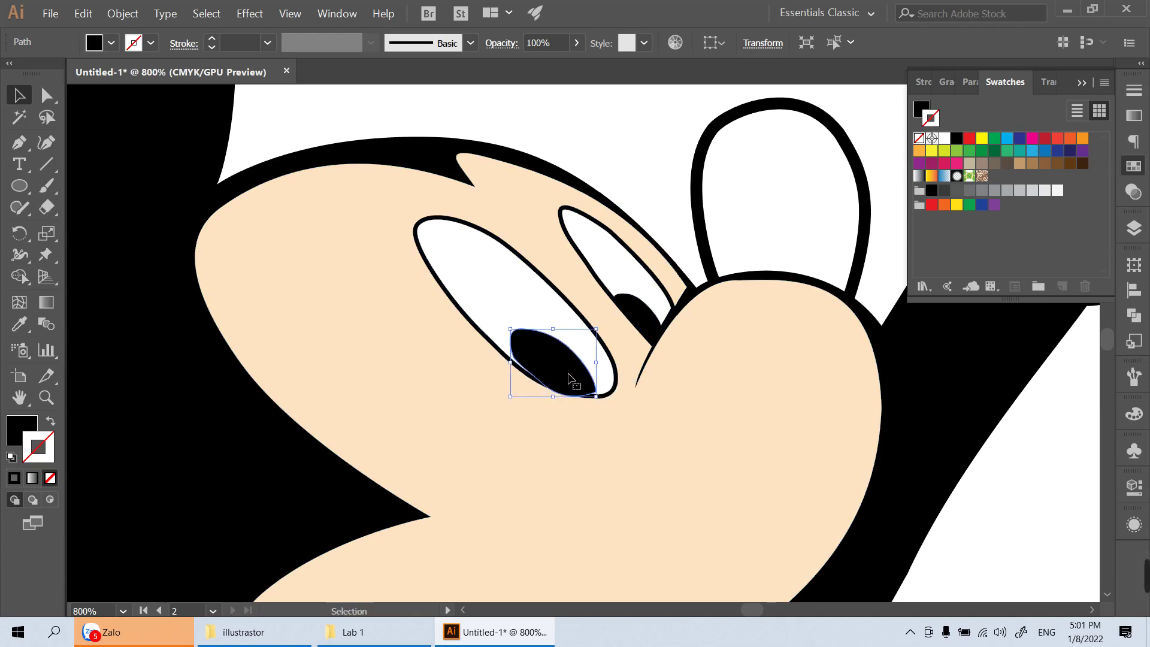
click(647, 166)
scroll(635, 242, down, 1)
scroll(635, 242, down, 3)
Zoom in on the shorts and select the hidden crease curve using Outline view
scroll(635, 270, down, 2)
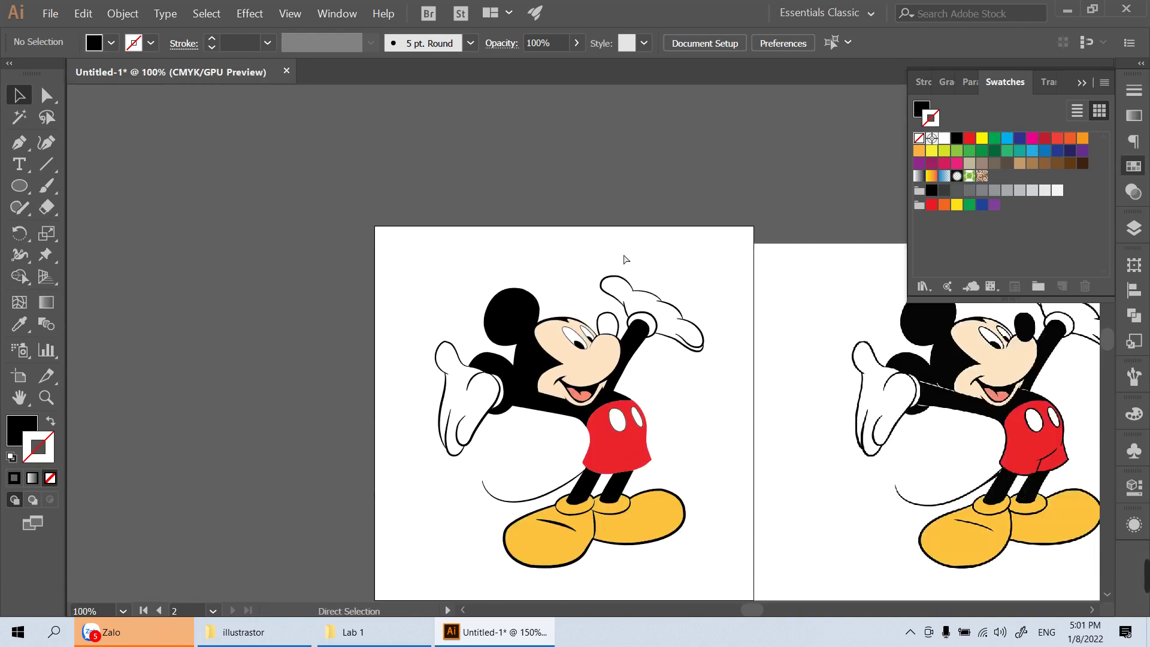
scroll(634, 326, down, 1)
key(Tab)
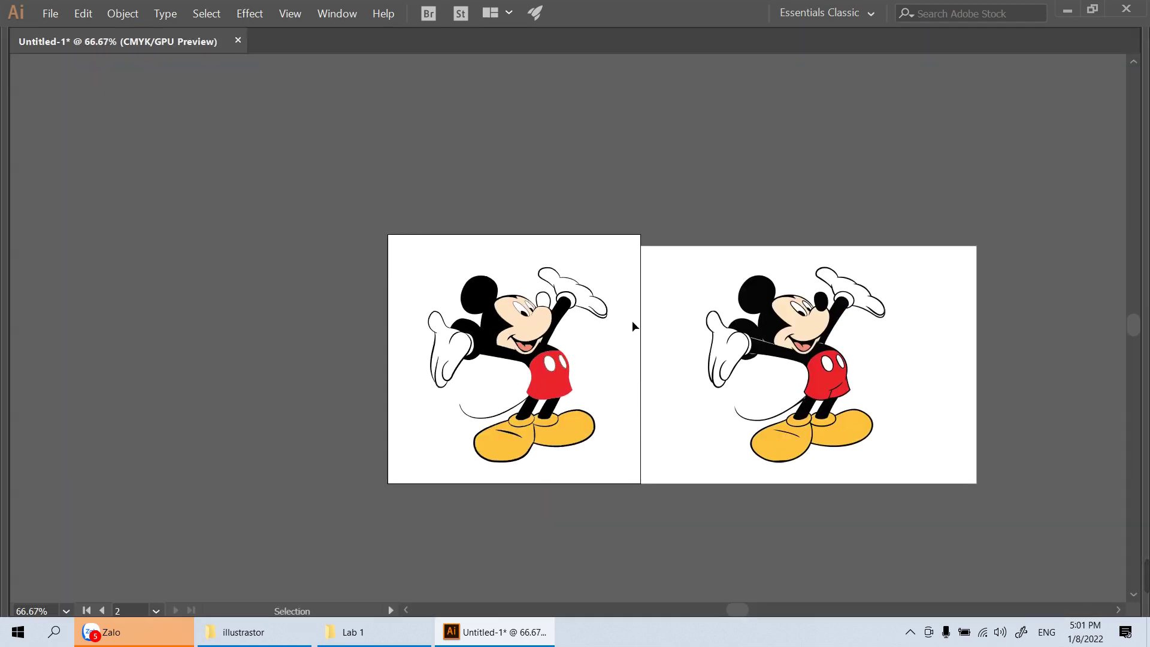
drag(544, 376, 753, 488)
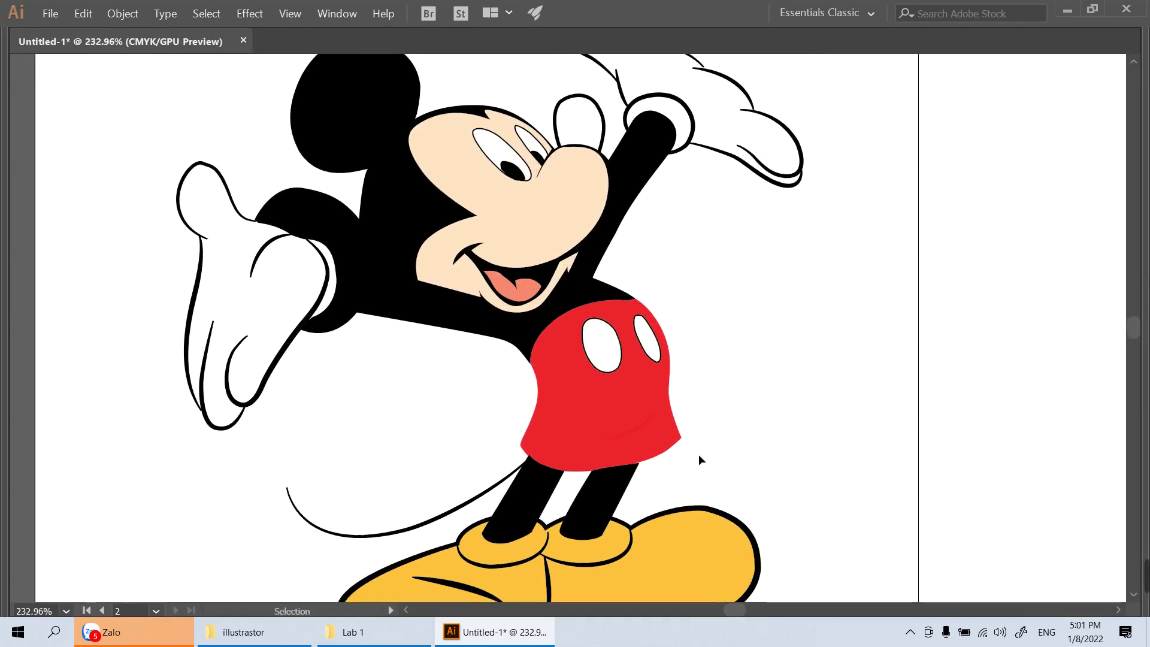
key(ctrl+y)
click(645, 426)
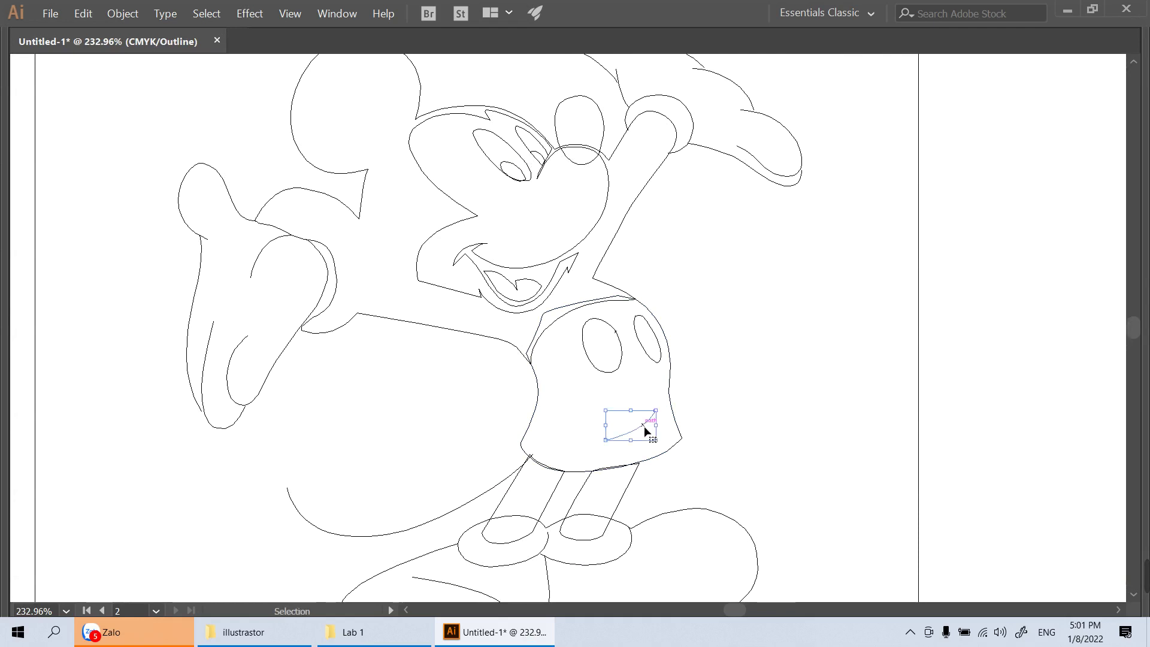
key(ctrl+y)
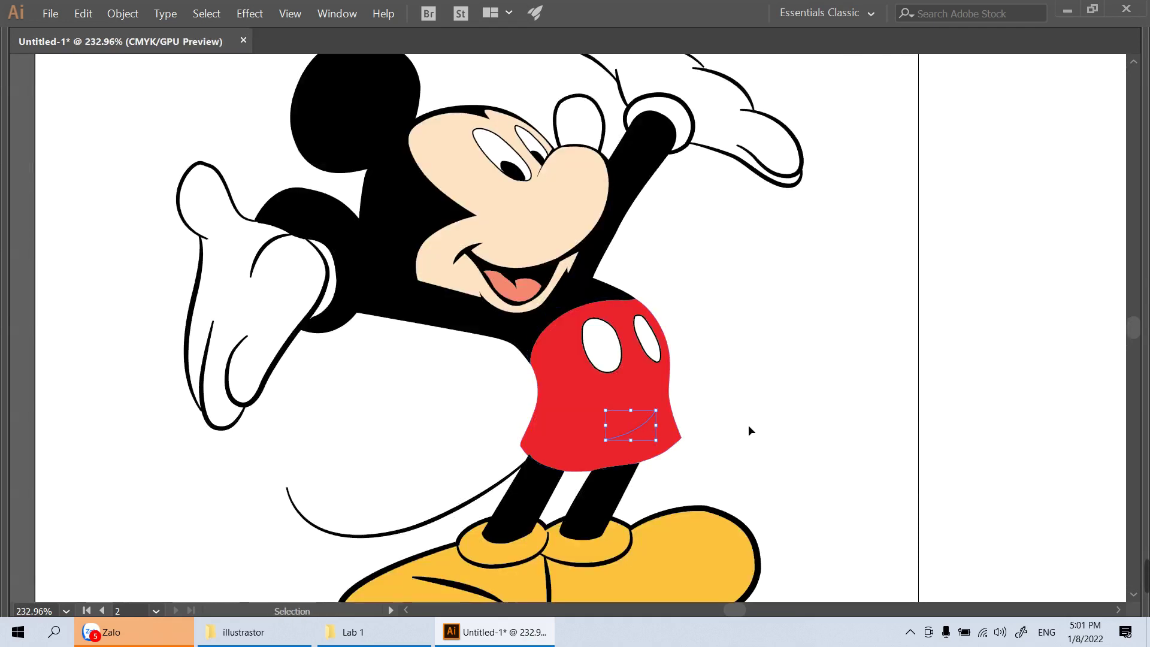
key(Tab)
Give the crease curve a tapered width profile, 3 pt weight and black colour
click(267, 43)
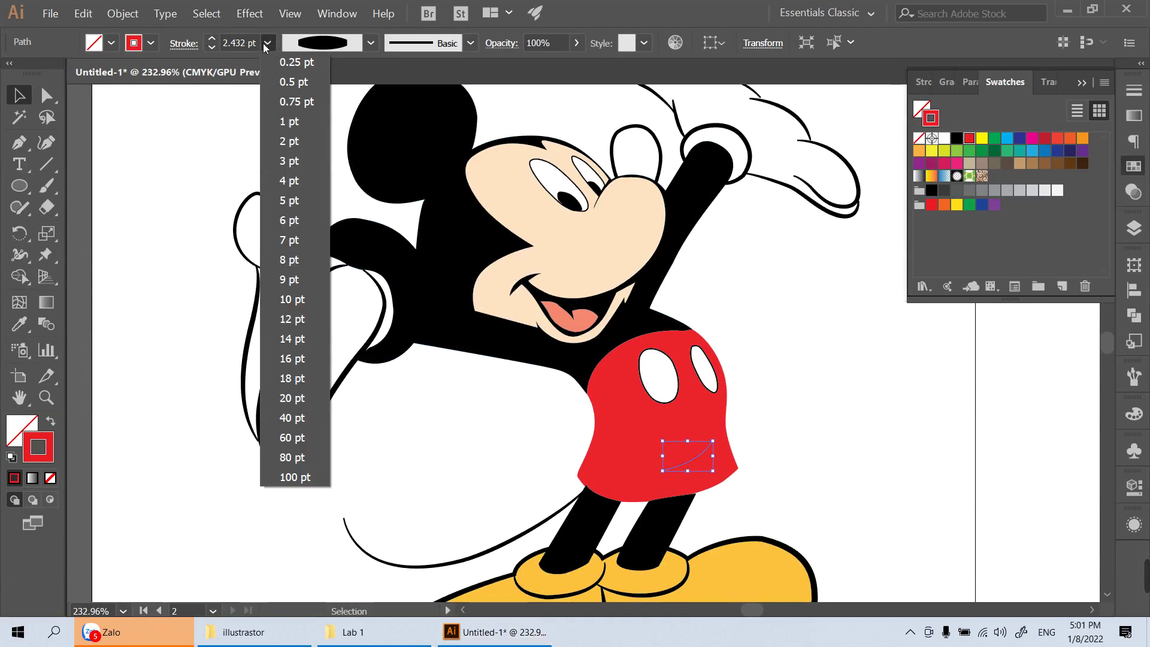
click(370, 43)
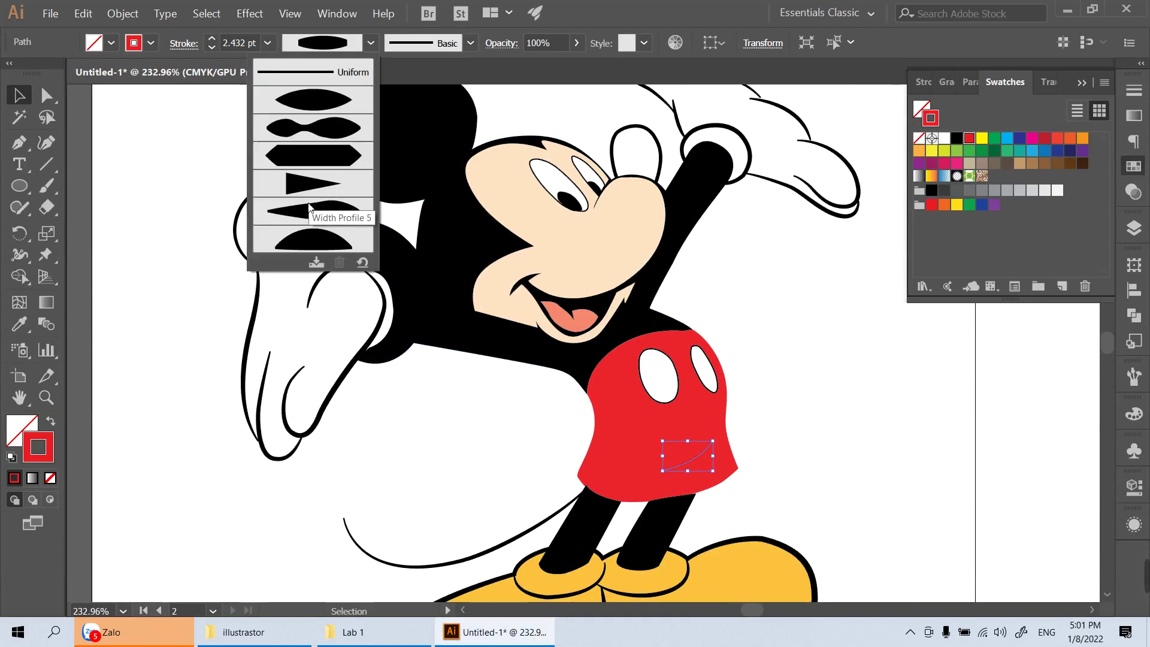
click(329, 102)
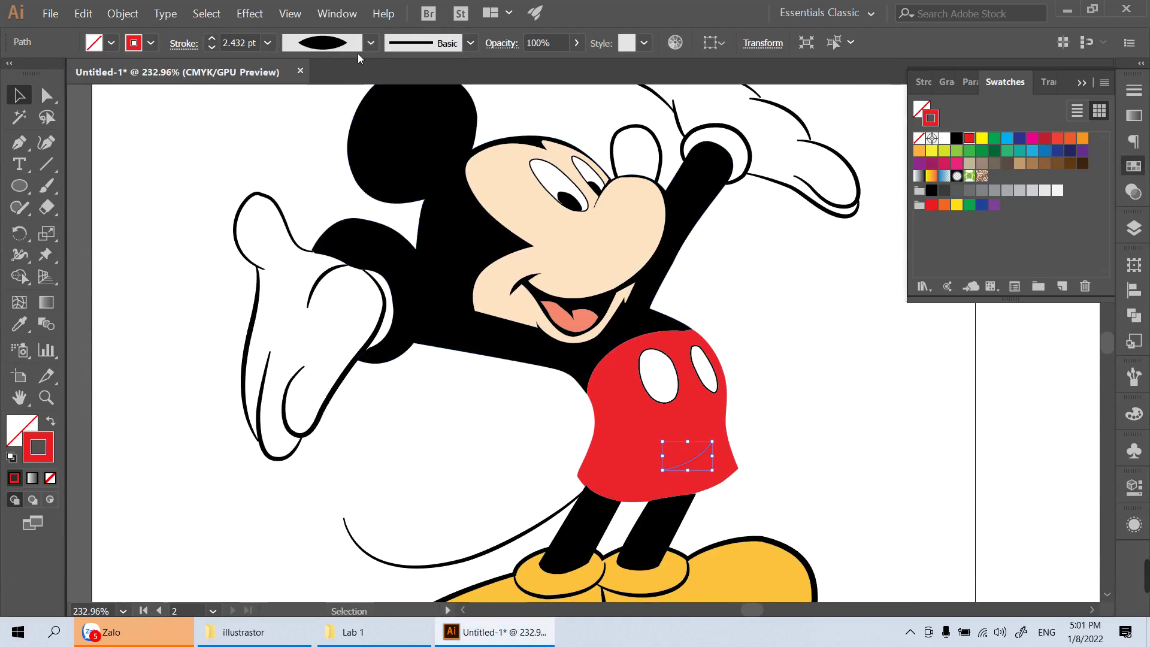
click(267, 43)
click(286, 142)
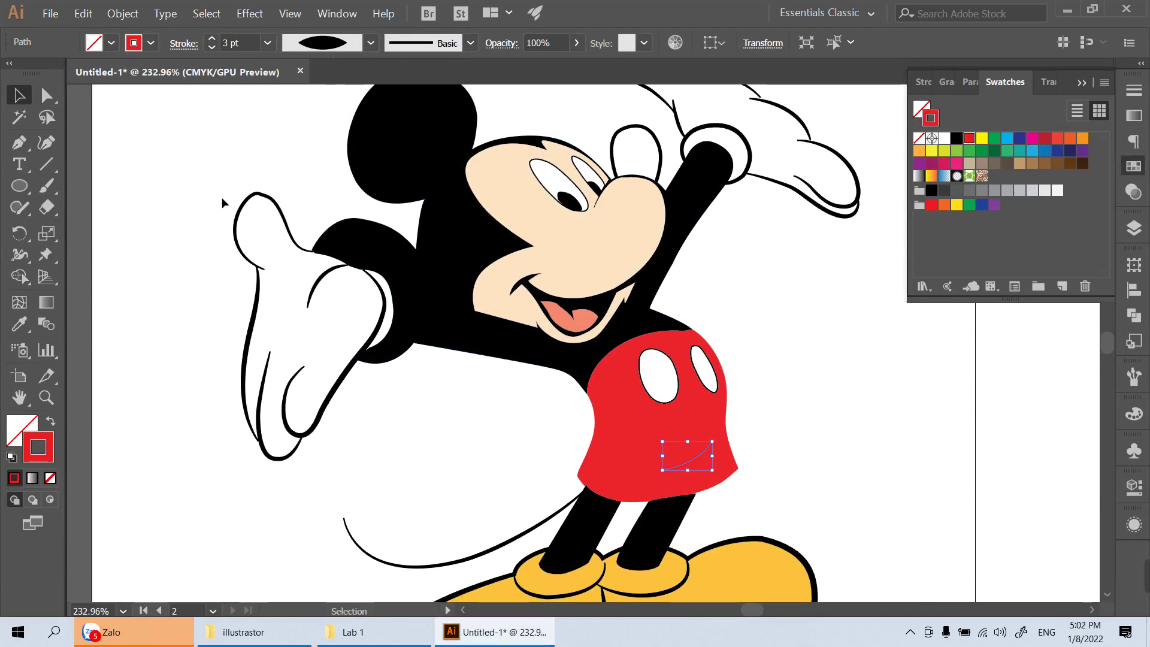
click(218, 206)
click(681, 465)
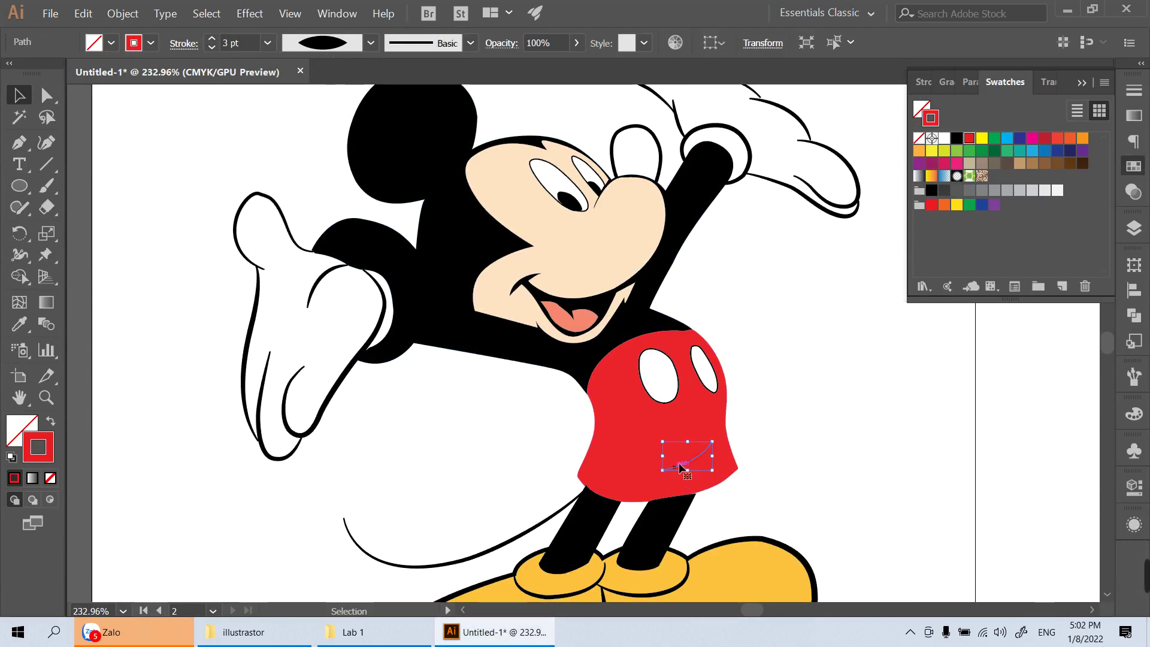
click(958, 138)
click(879, 382)
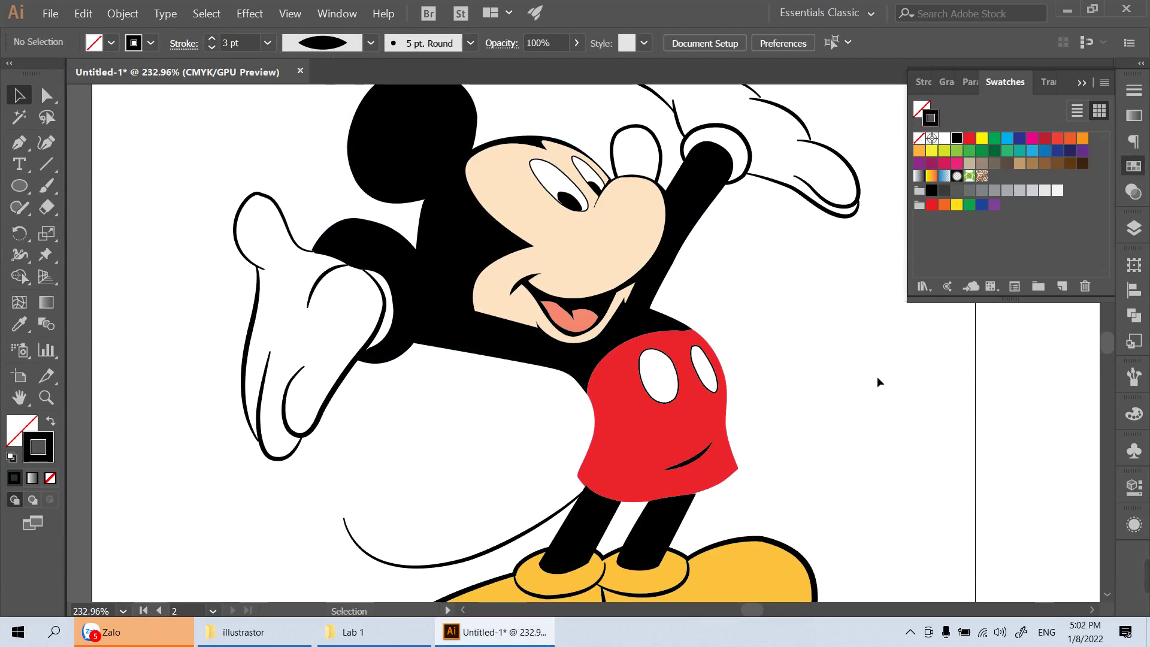
Unlock all objects and delete the reference Mickey image
key(ctrl+minus)
key(ctrl+minus)
key(ctrl+minus)
key(Tab)
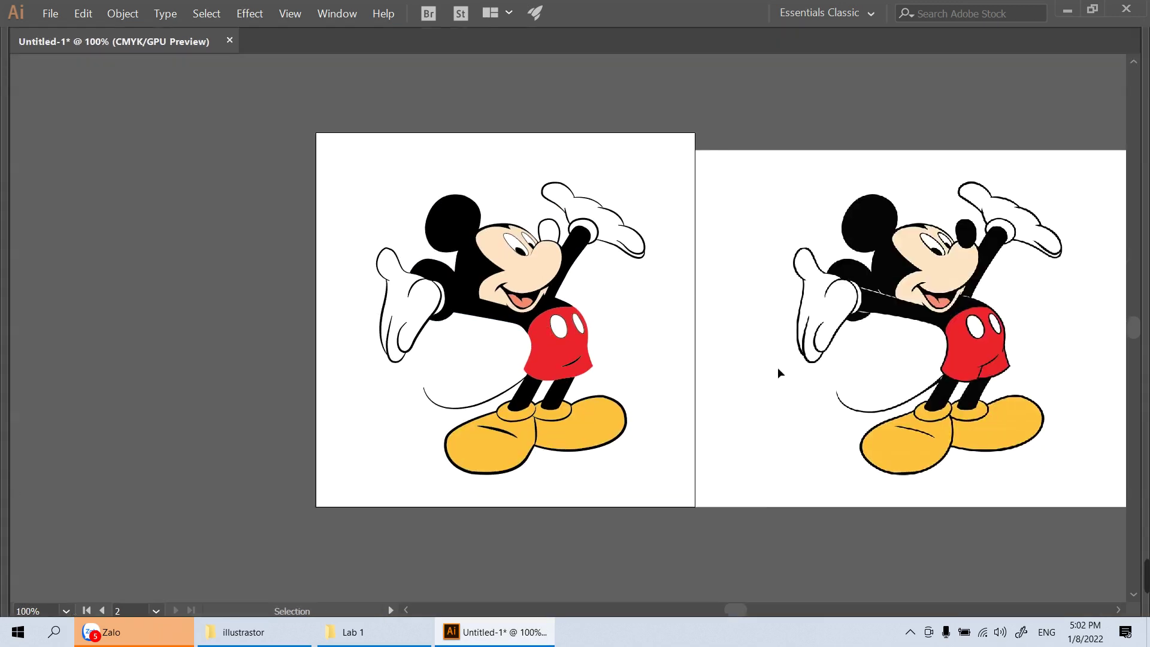
drag(713, 331, 552, 313)
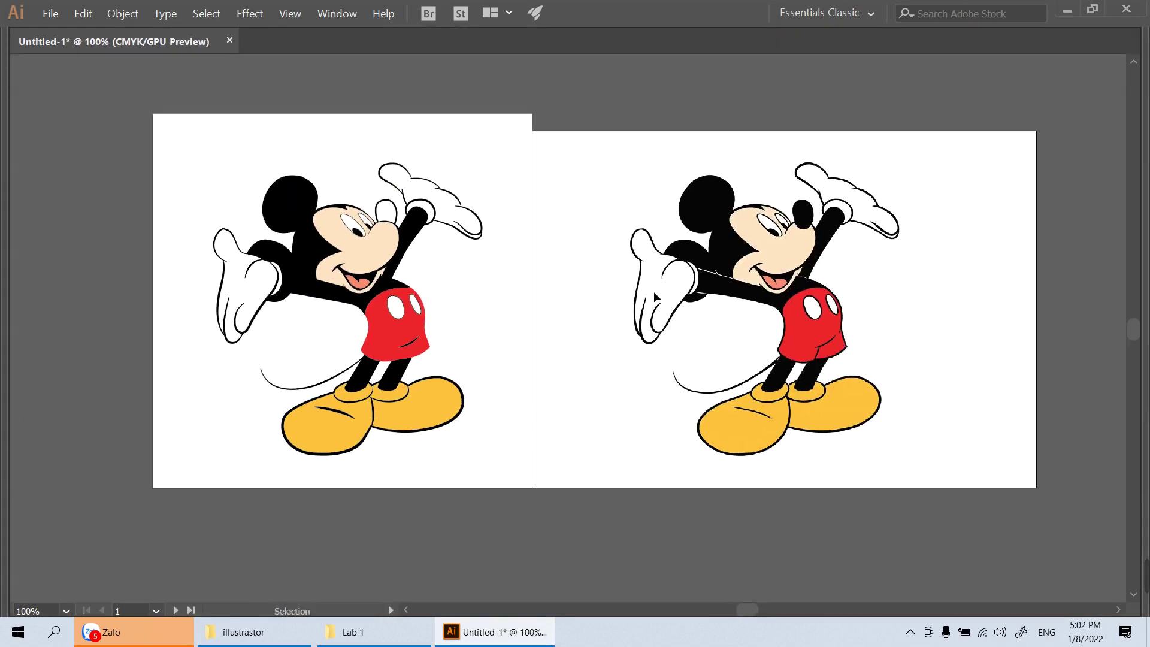
drag(372, 310, 399, 307)
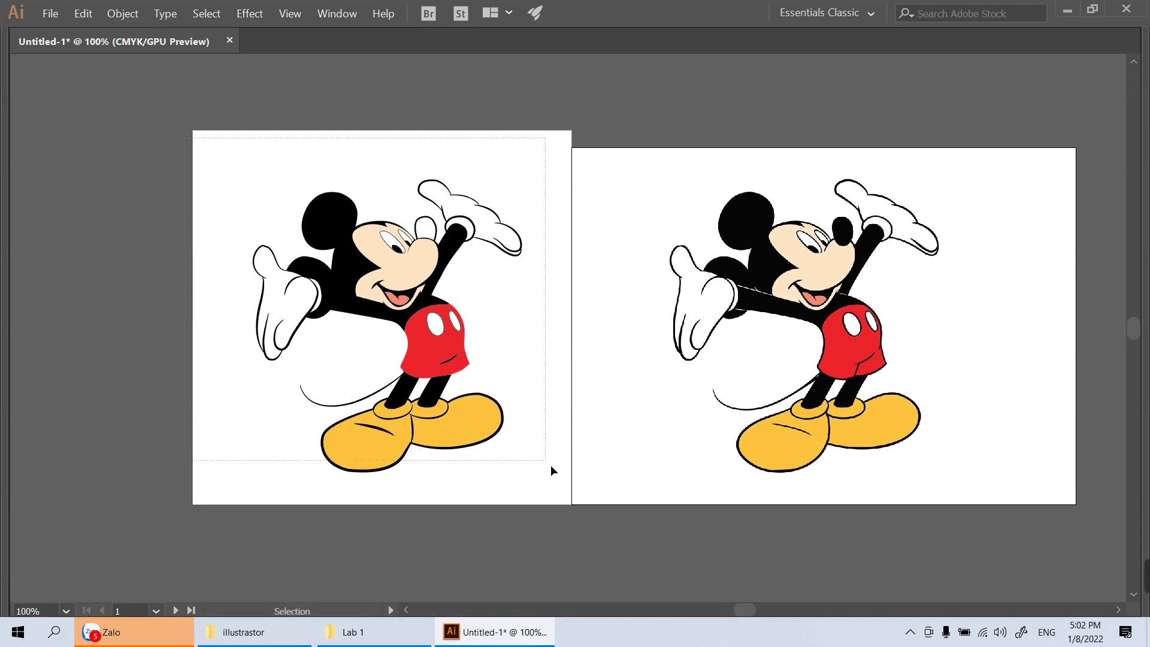
drag(185, 138, 566, 485)
key(ctrl+shift+a)
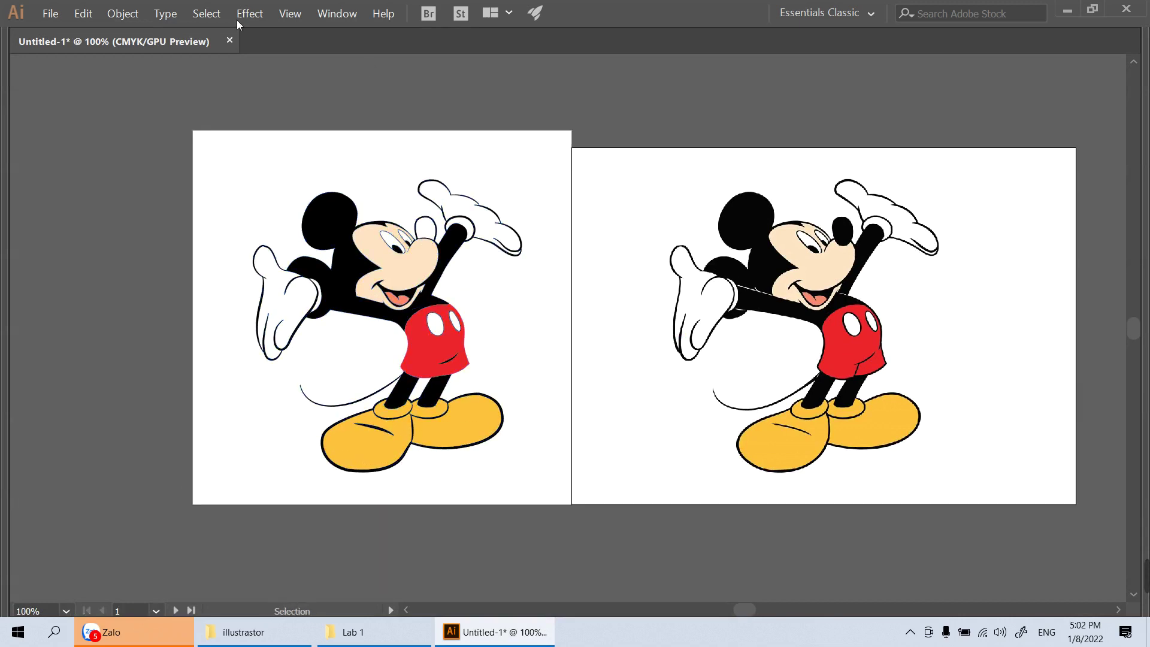
click(143, 17)
click(203, 102)
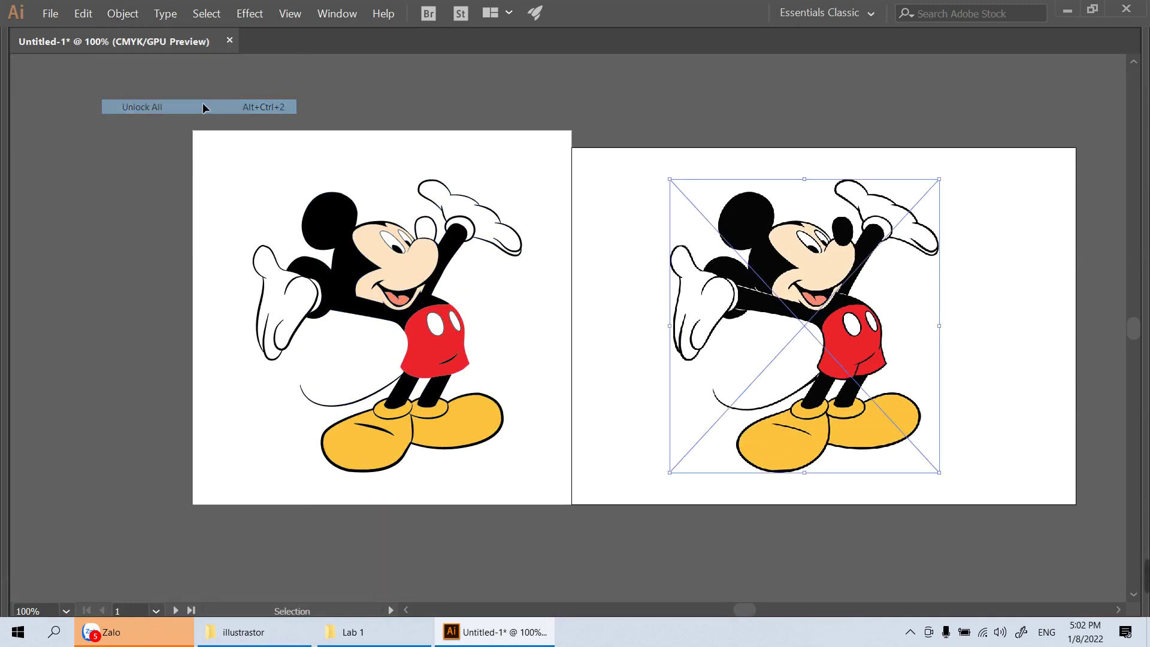
key(Delete)
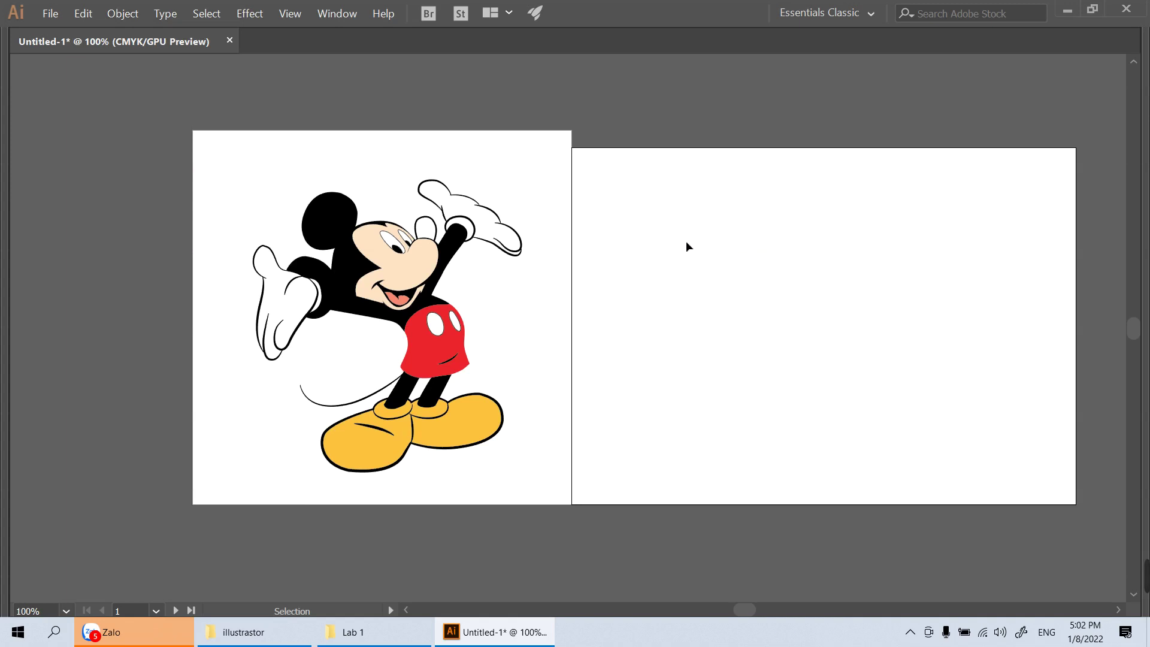
Delete the empty artboard and reposition the remaining Mickey artboard
key(shift+o)
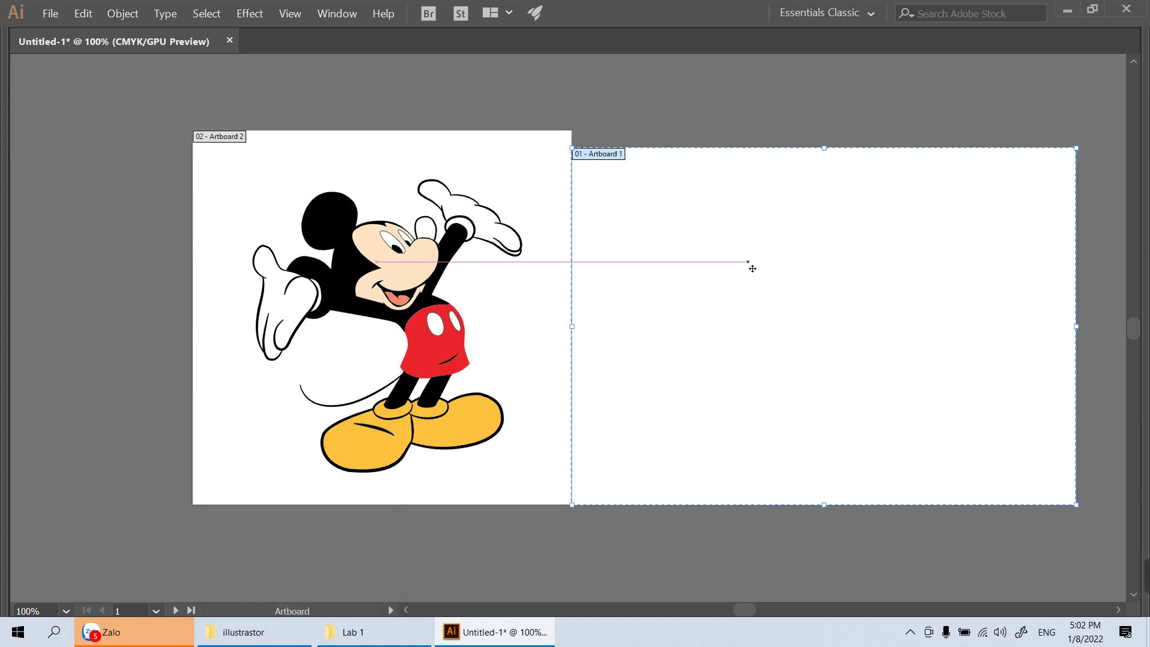
key(Delete)
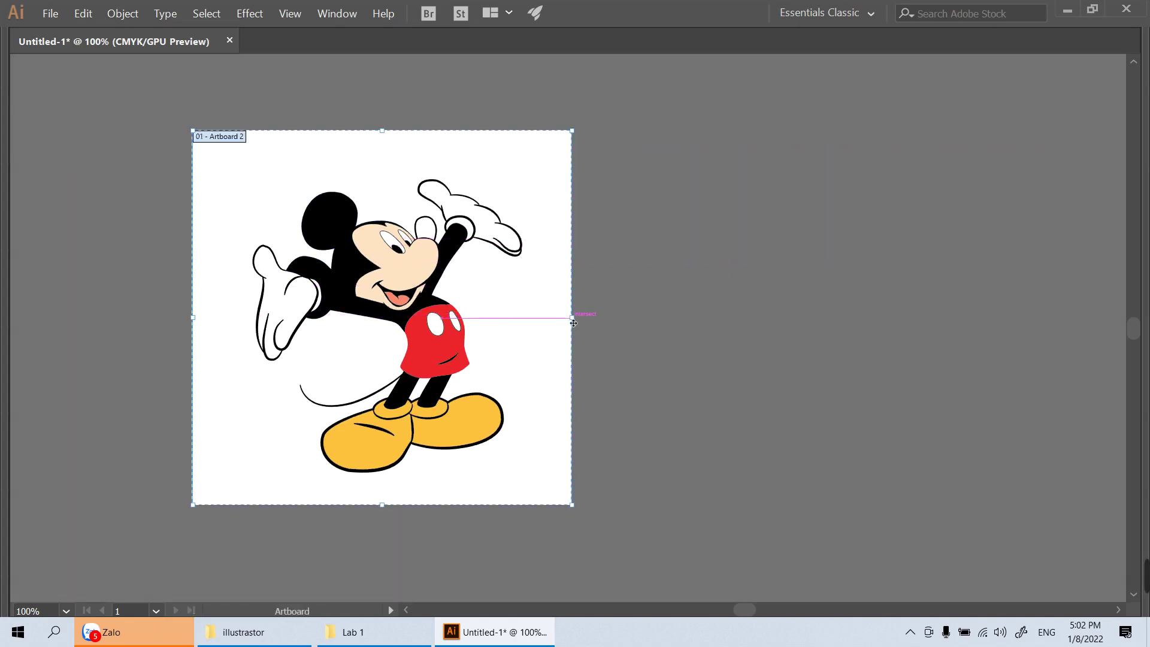
mouse_move(570, 320)
mouse_down()
mouse_move(1027, 312)
mouse_move(921, 327)
mouse_up()
key(Escape)
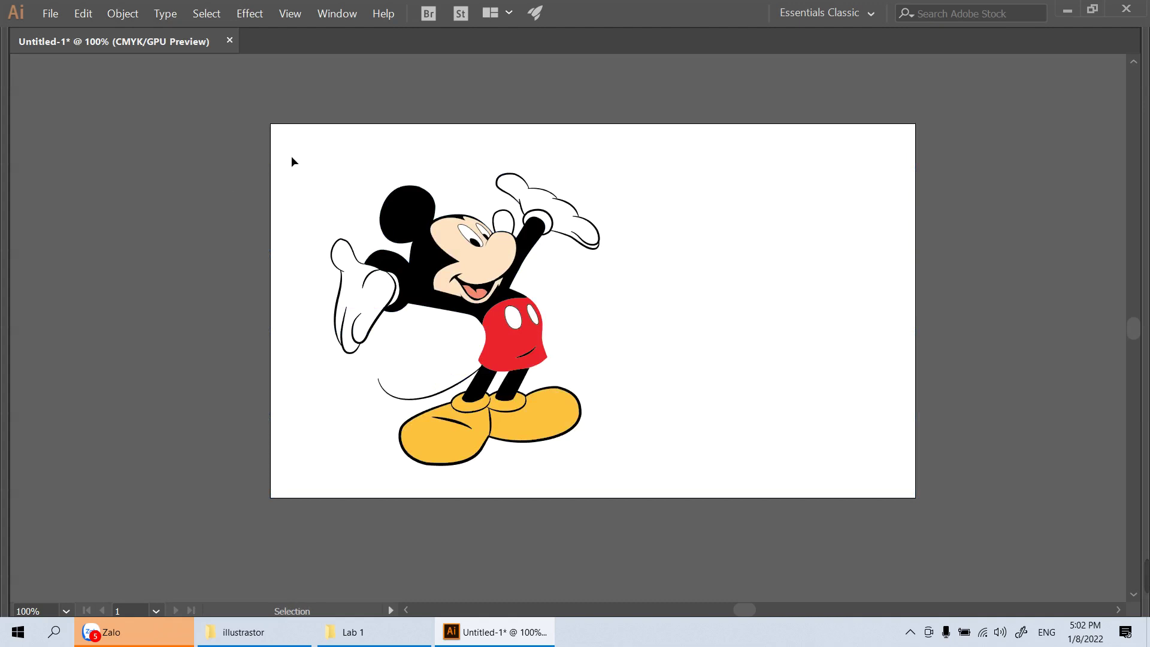
Drag a duplicate of the whole Mickey artwork to the left of the artboard
drag(390, 190, 435, 229)
key(v)
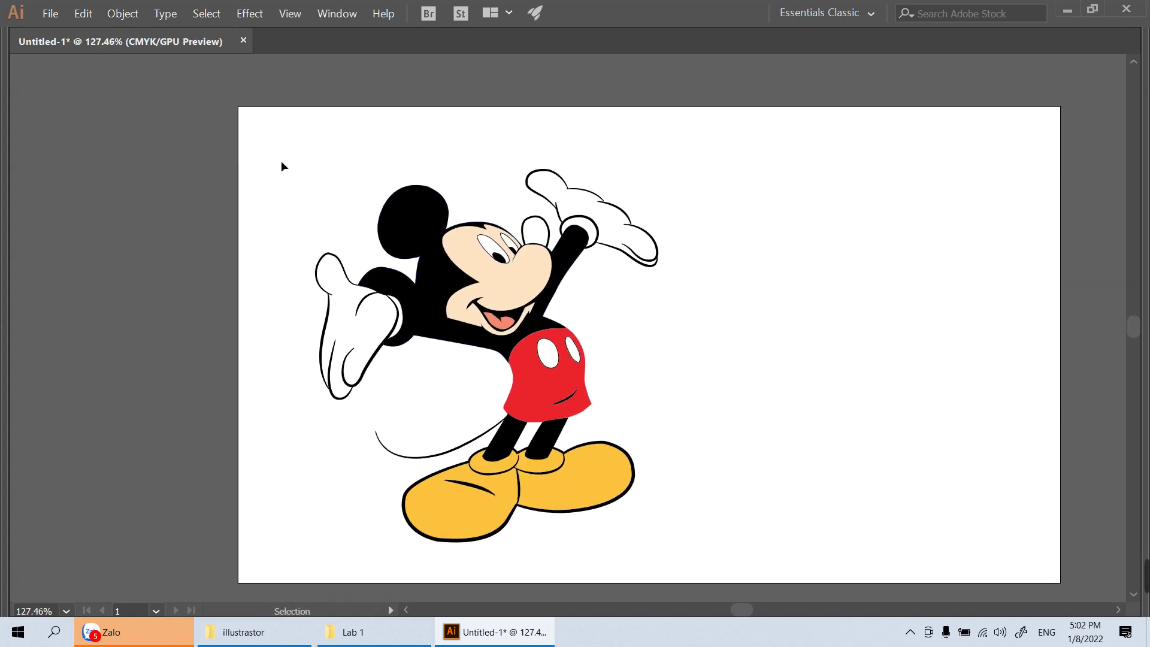
mouse_move(261, 147)
mouse_down()
mouse_move(735, 555)
mouse_move(730, 545)
mouse_up()
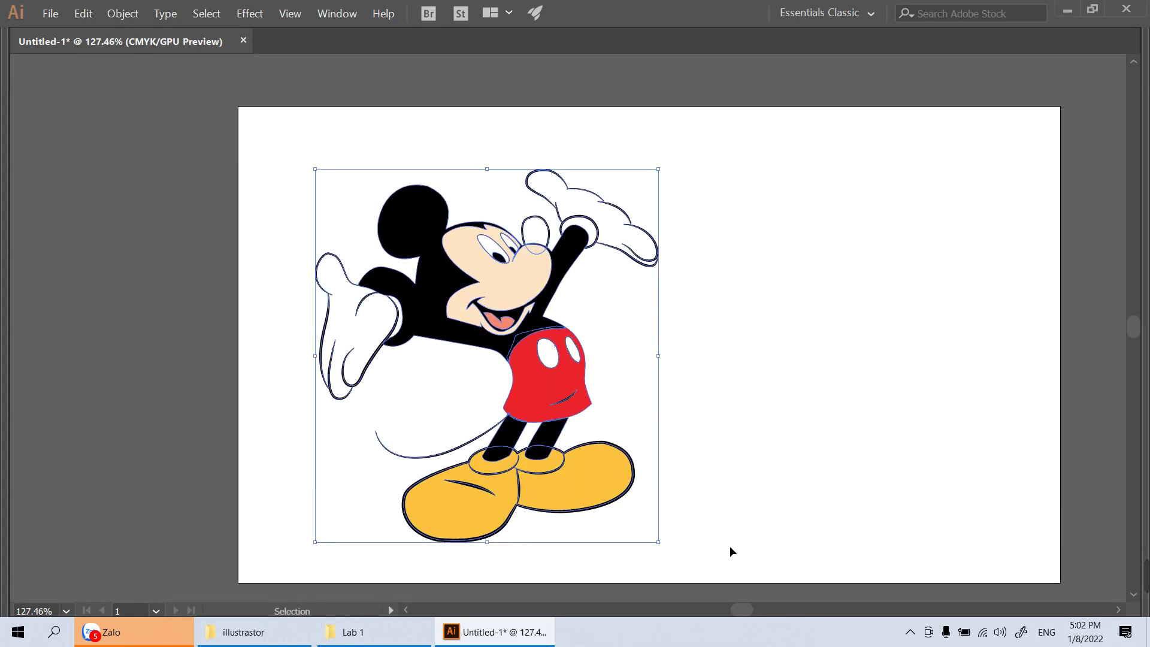
key(a)
key(ctrl+1)
mouse_move(611, 357)
mouse_down()
mouse_move(670, 384)
mouse_move(288, 368)
mouse_up()
Expand the artboard Mickey's appearance into outlined shapes and ungroup it
key(v)
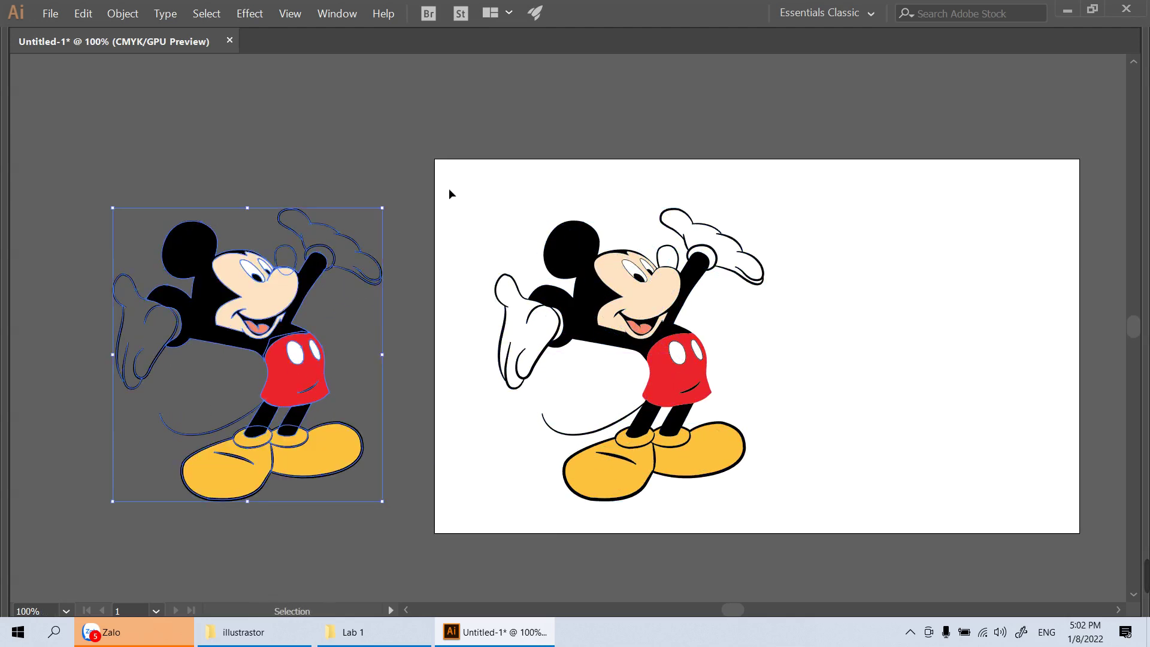
drag(455, 171, 823, 524)
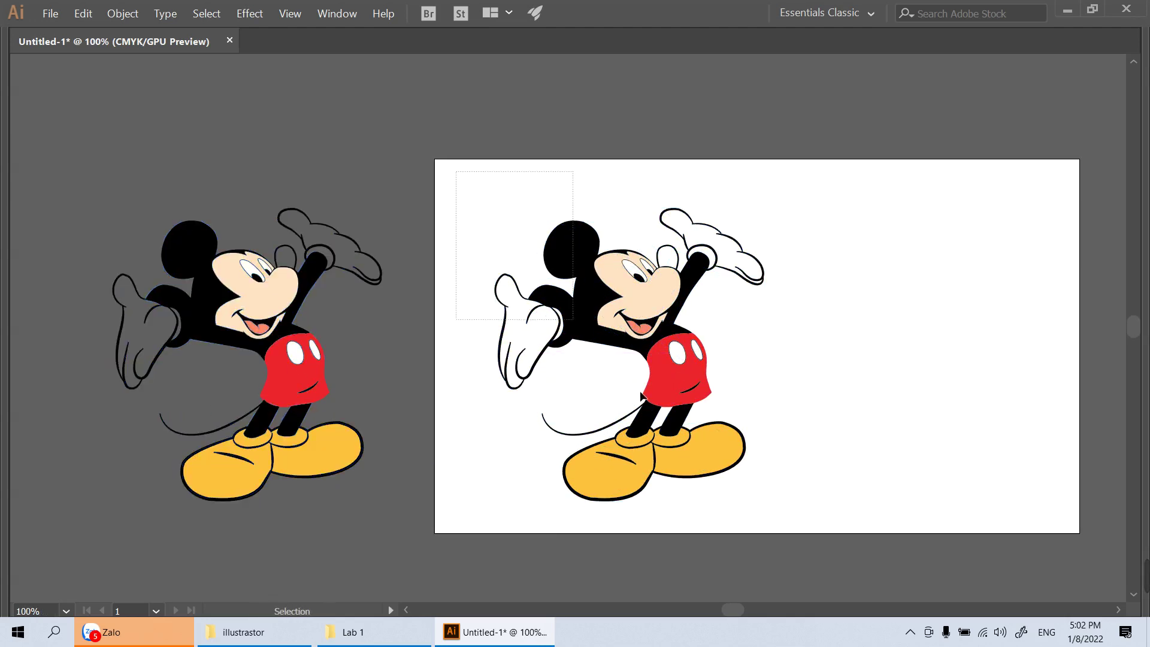
click(120, 13)
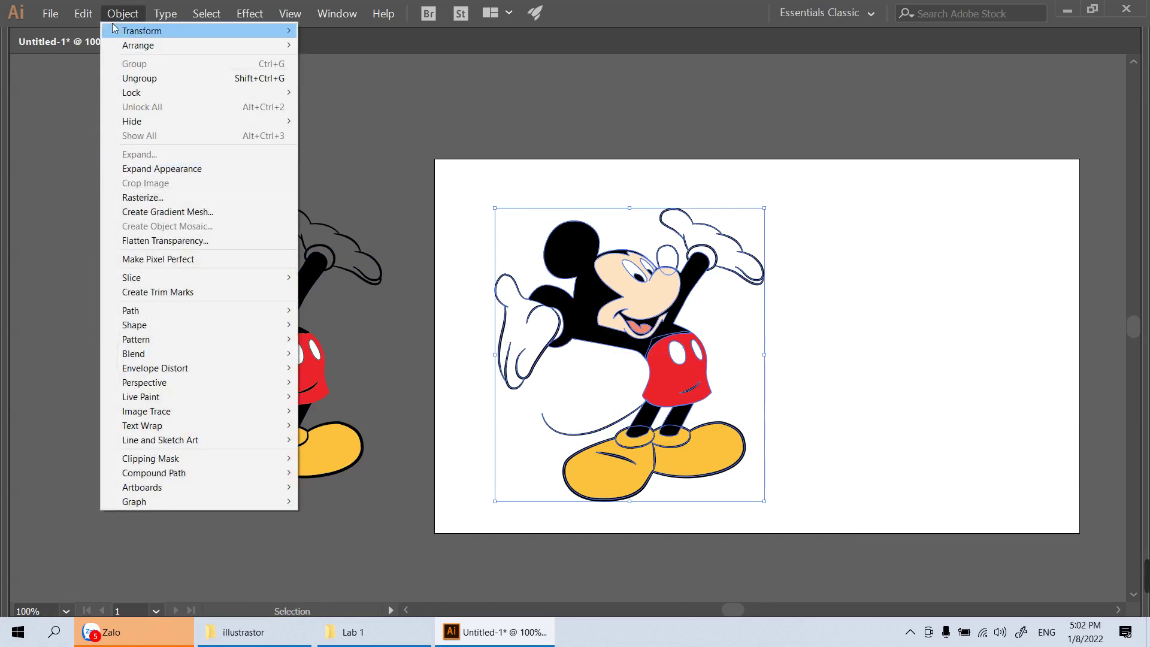
click(162, 169)
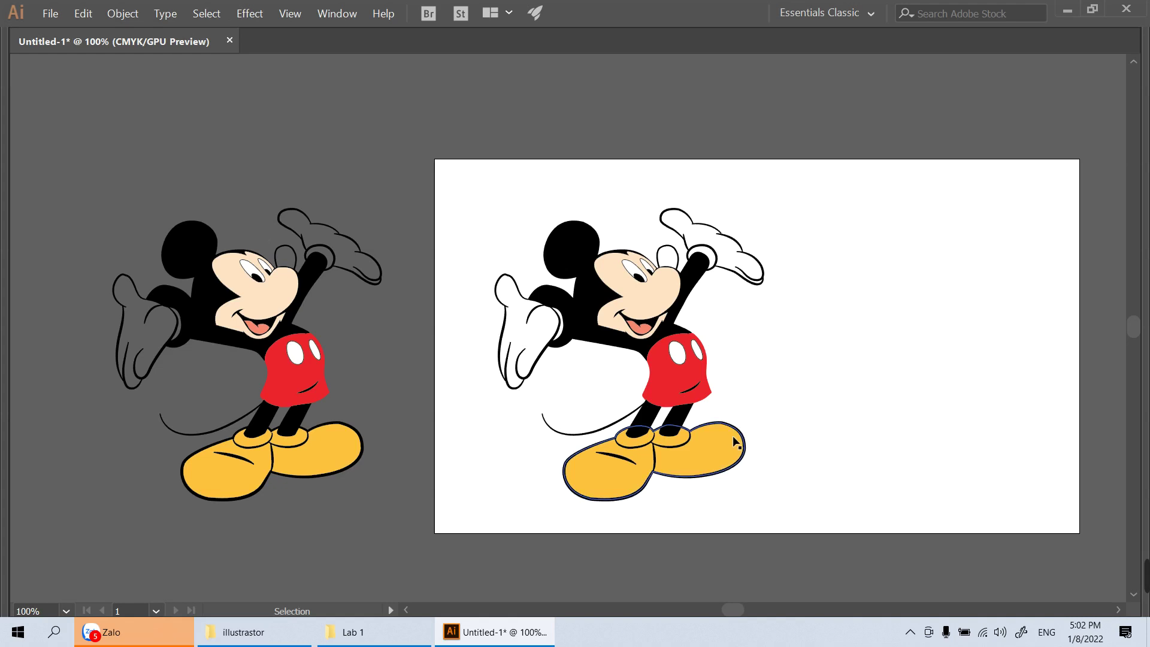
drag(741, 436, 779, 414)
key(ctrl+z)
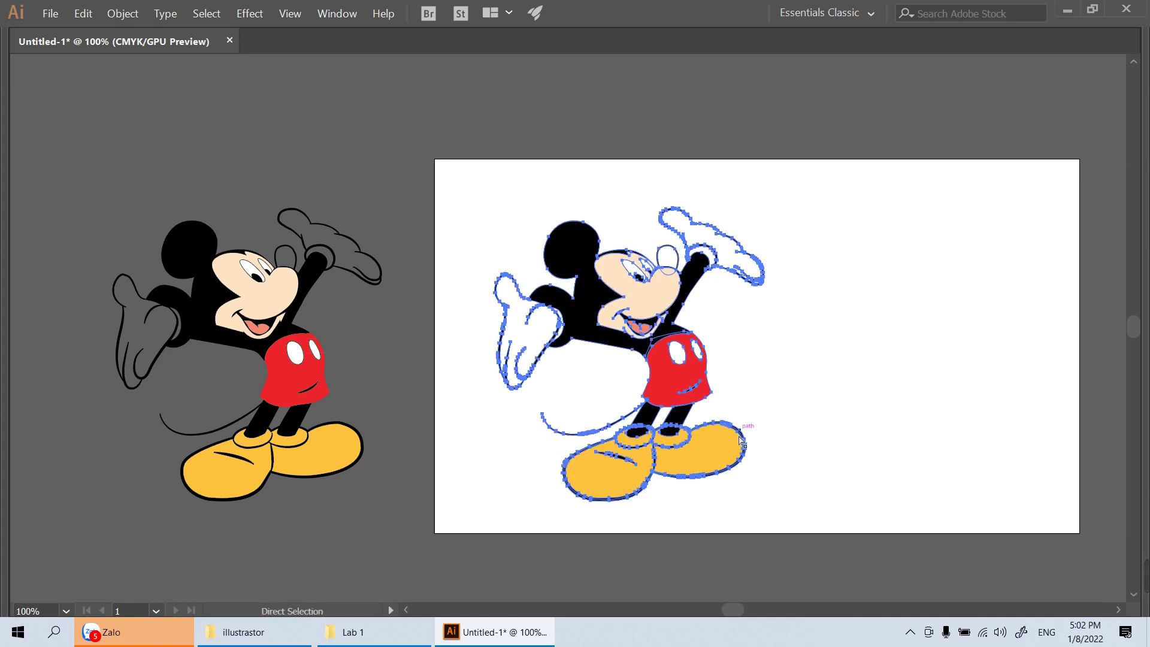
right_click(739, 230)
click(795, 336)
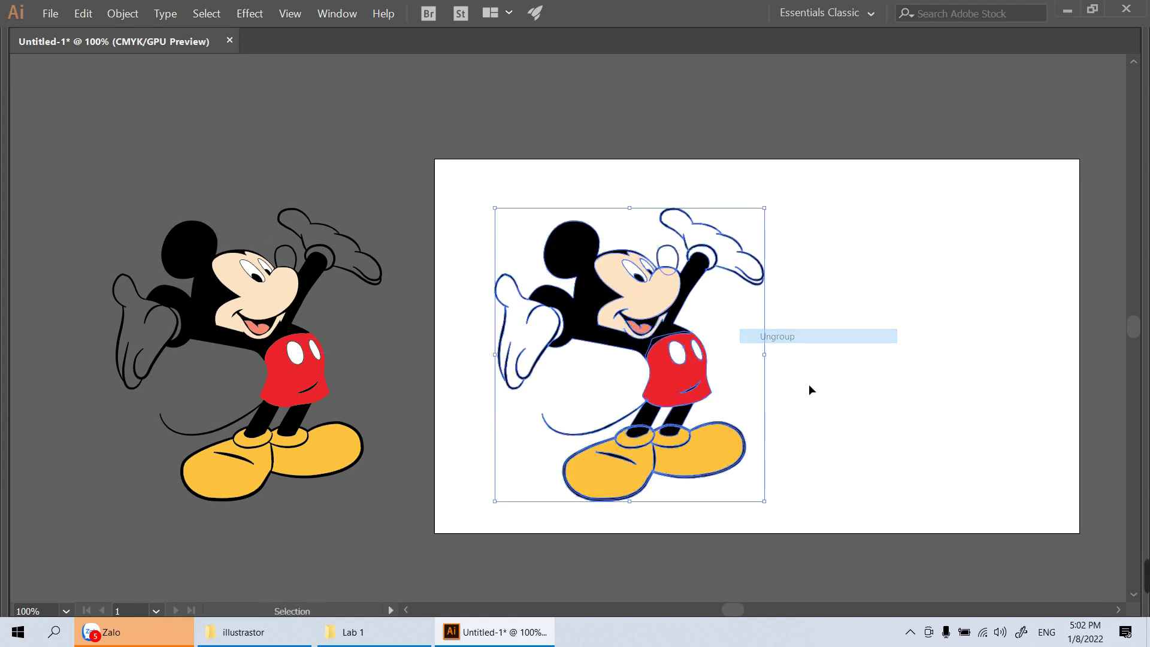
click(809, 383)
Ungroup the shoe outline from its fill, testing and undoing a move
click(779, 453)
drag(779, 454, 742, 456)
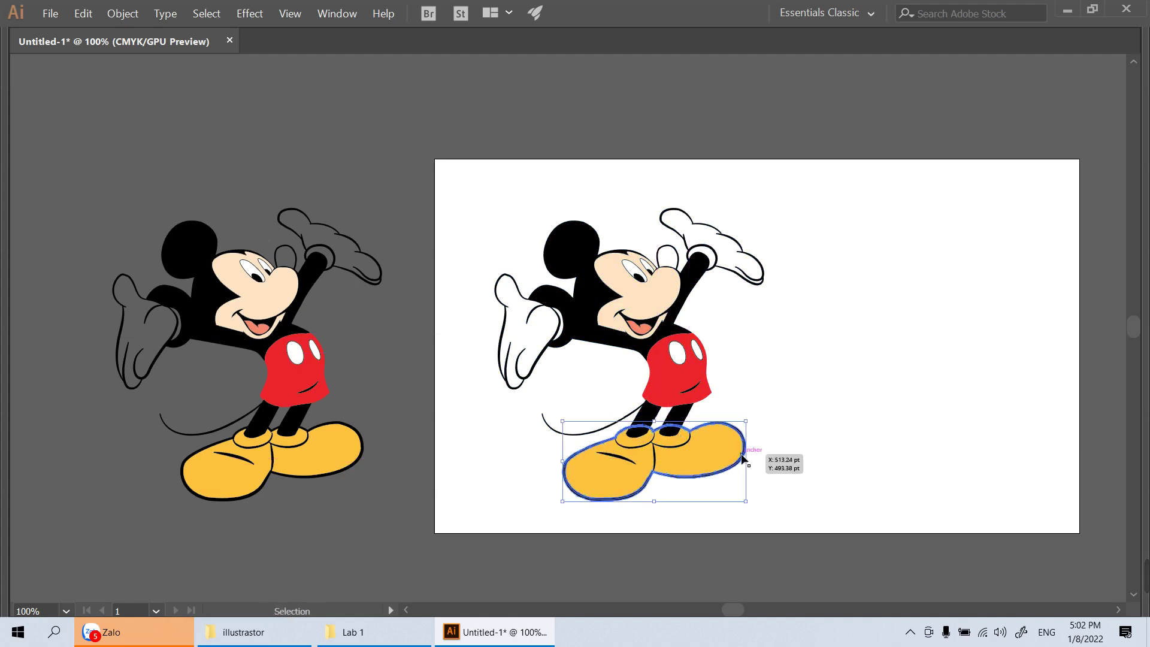
right_click(736, 467)
click(780, 357)
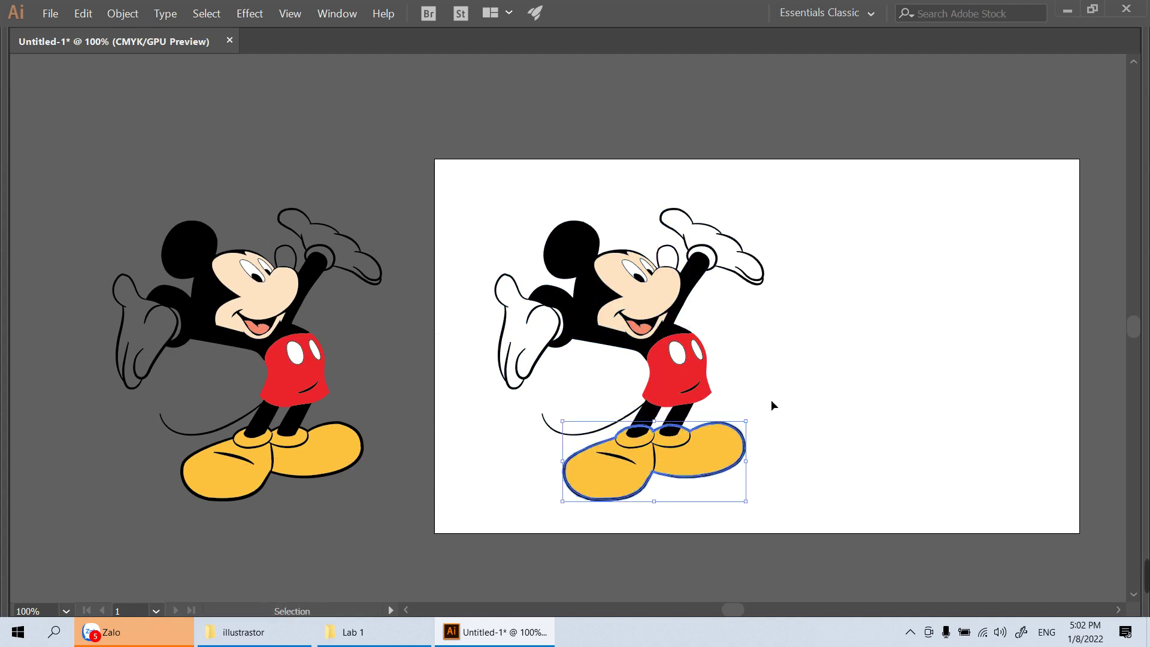
drag(743, 460, 782, 471)
key(a)
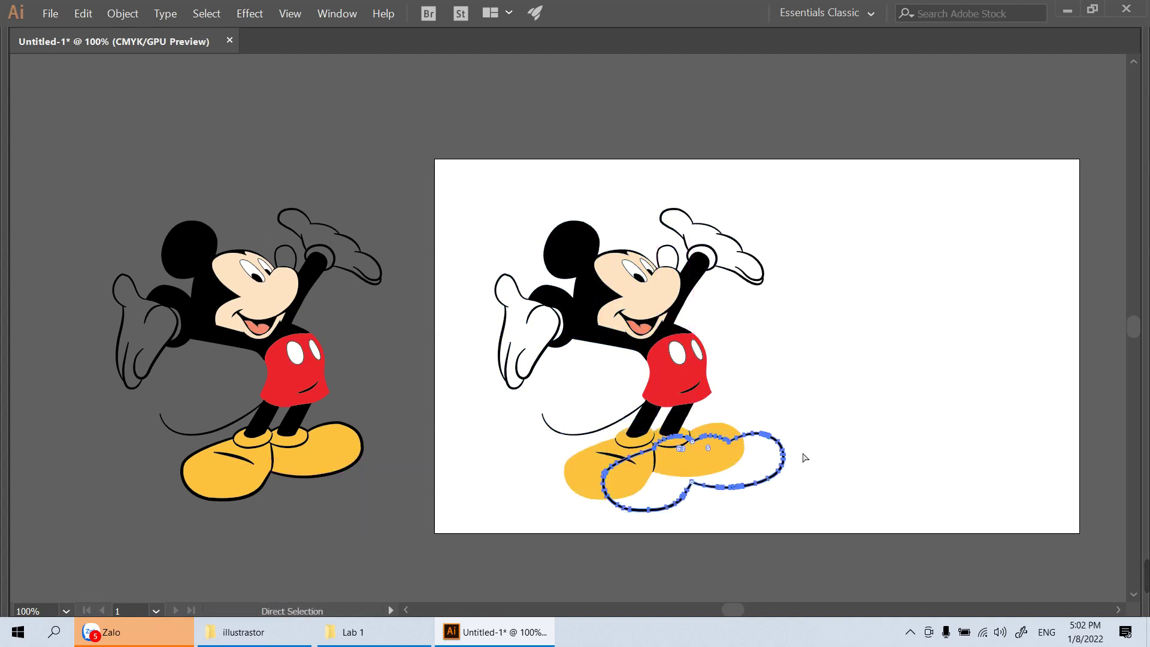
key(ctrl+z)
Try moving a raised-hand glove path, undo it, and deselect
drag(760, 301, 779, 318)
key(ctrl+z)
key(v)
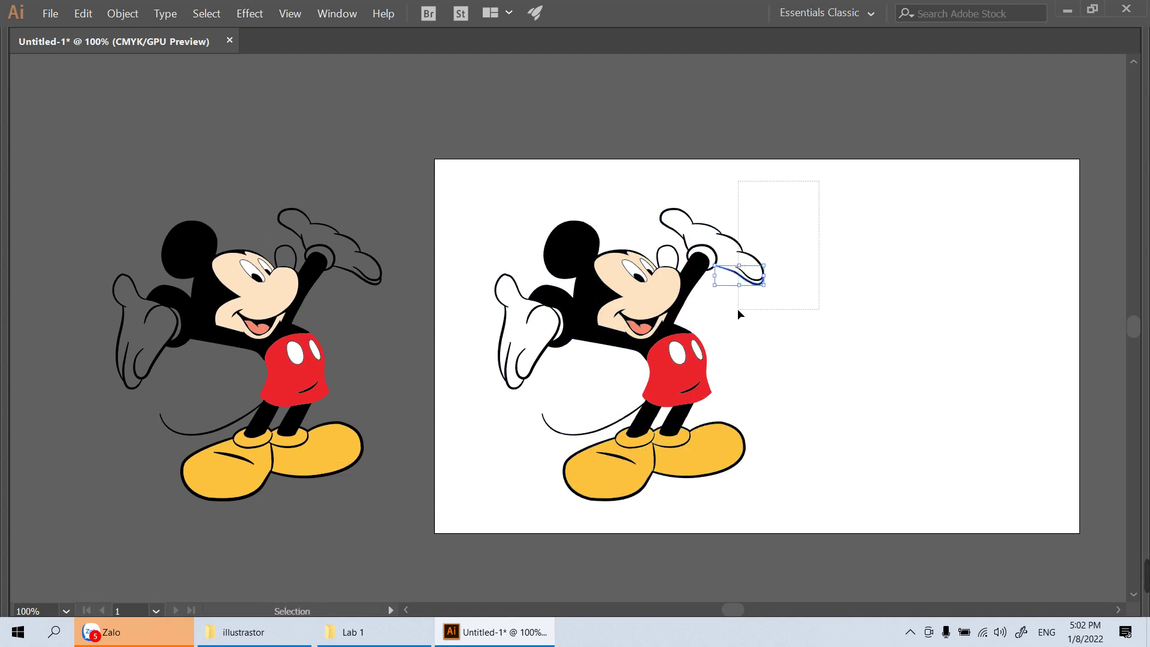
key(i)
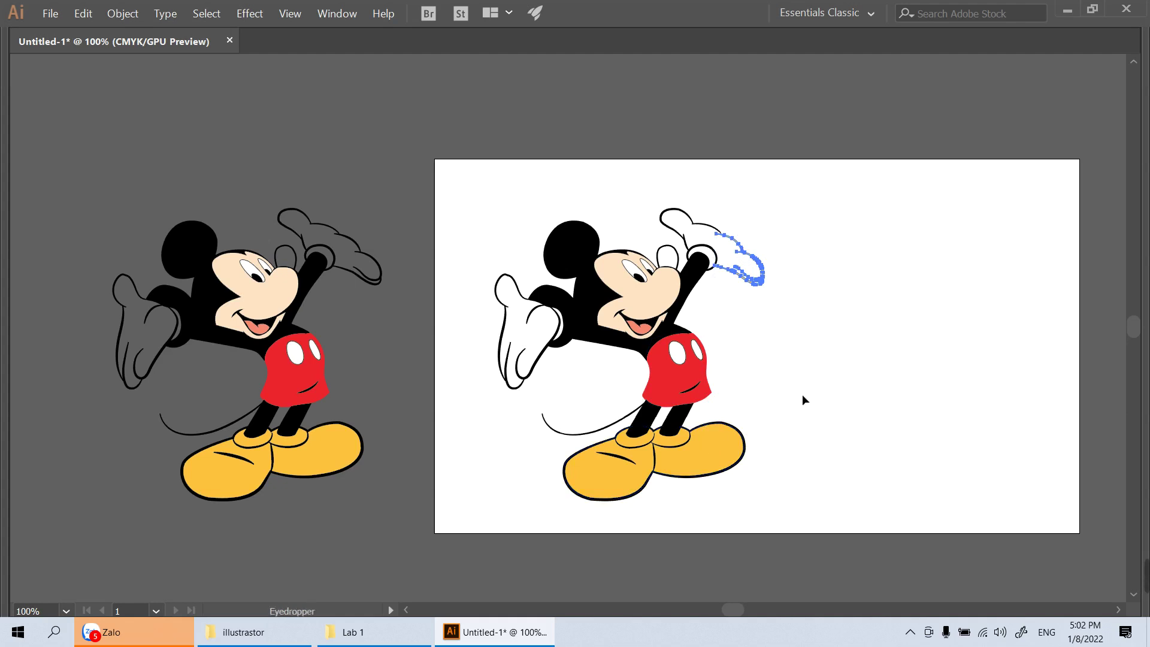
key(a)
key(v)
click(839, 369)
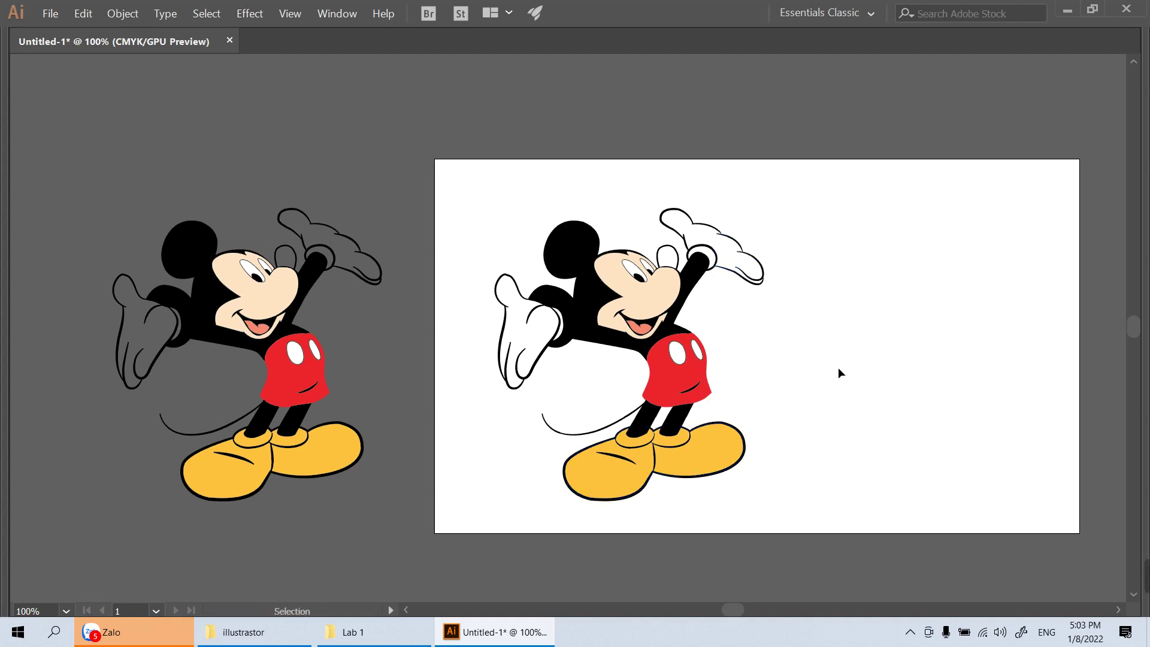
Zoom and pan the view in on the artboard Mickey's head
key(z)
mouse_move(719, 363)
mouse_down()
mouse_move(797, 429)
mouse_move(588, 361)
mouse_up()
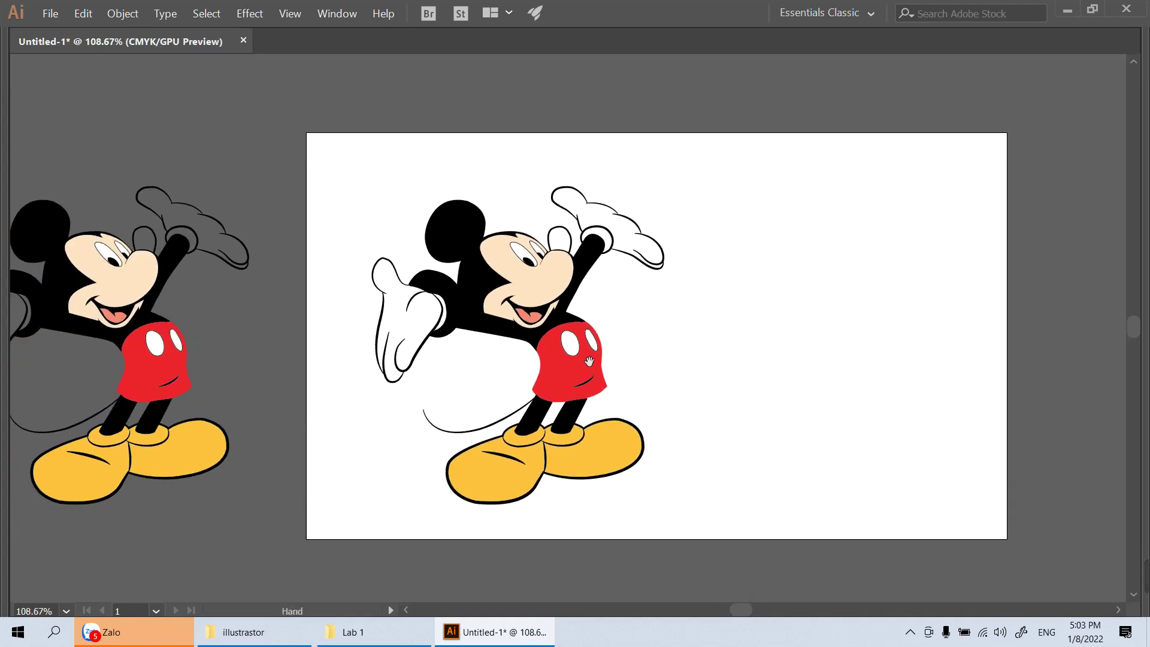
key(v)
mouse_move(782, 362)
mouse_down()
mouse_move(611, 367)
mouse_move(619, 397)
mouse_up()
key(z)
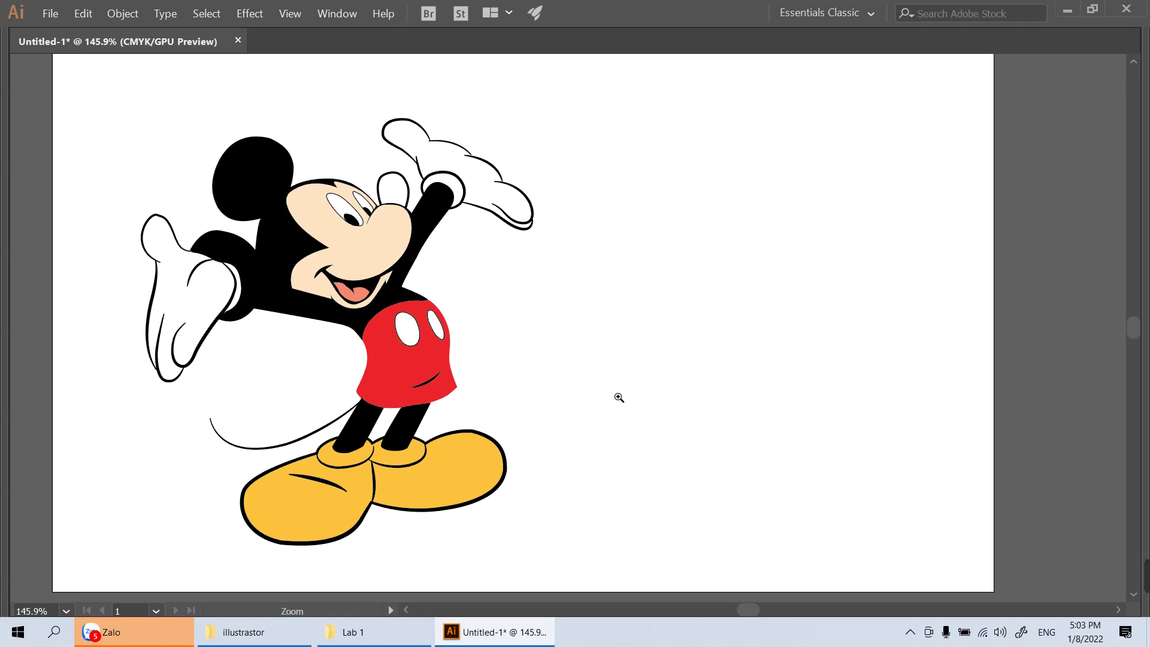
drag(619, 398, 522, 319)
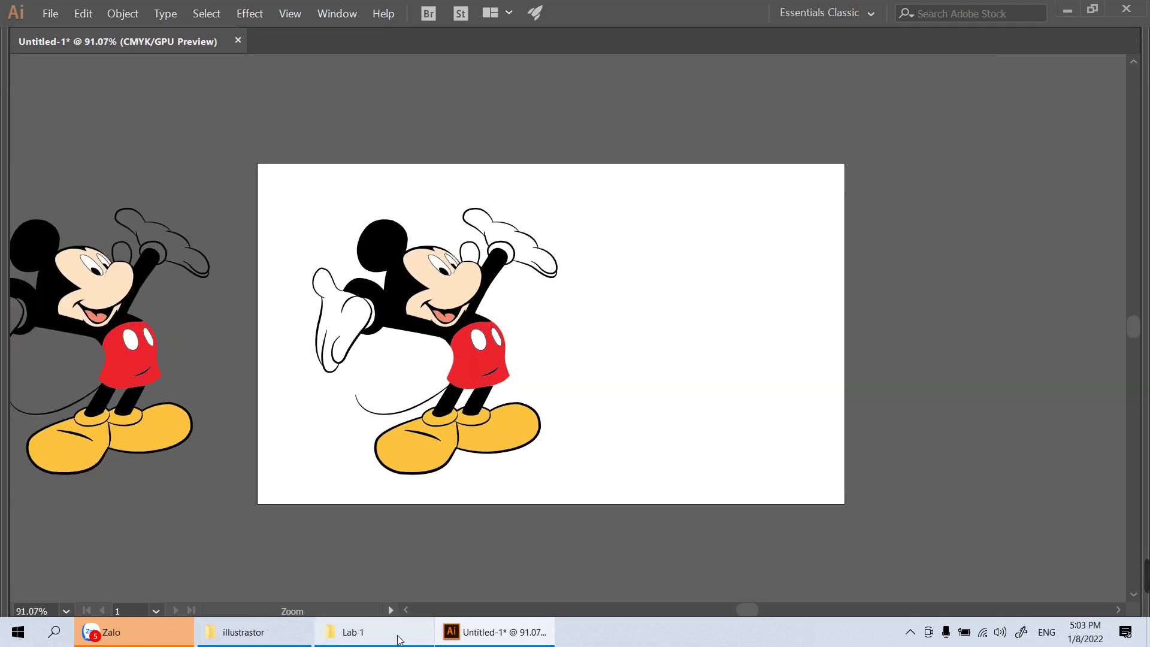
drag(460, 243, 560, 318)
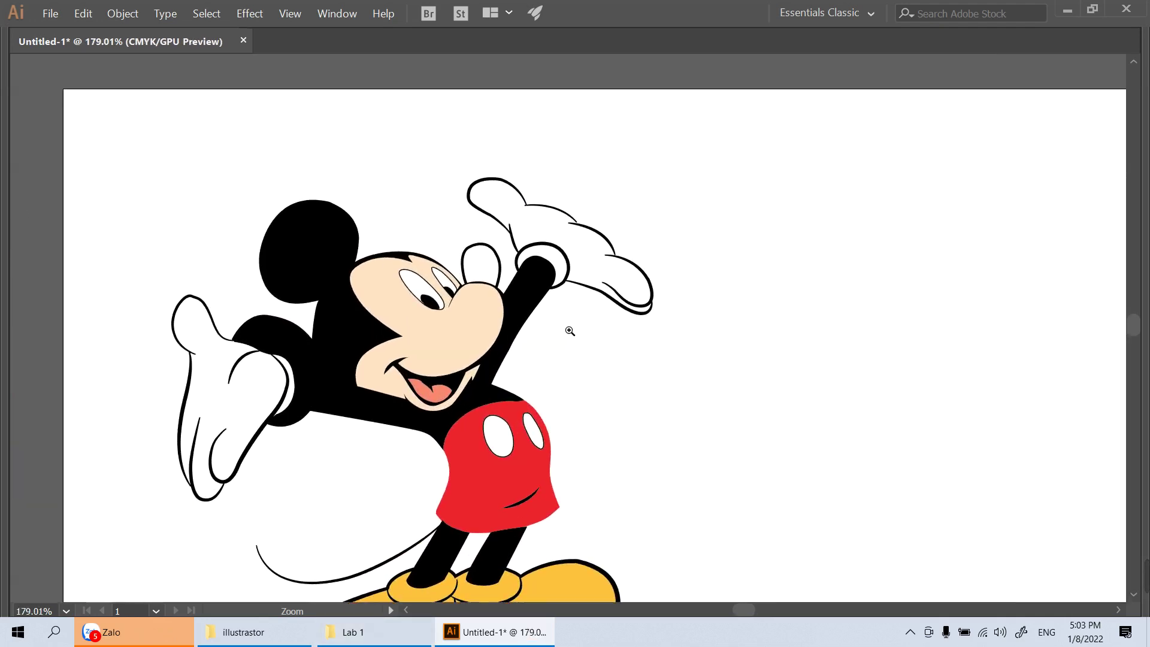
Sample the arm's black onto the nose oval and bring it in front of the face
click(490, 258)
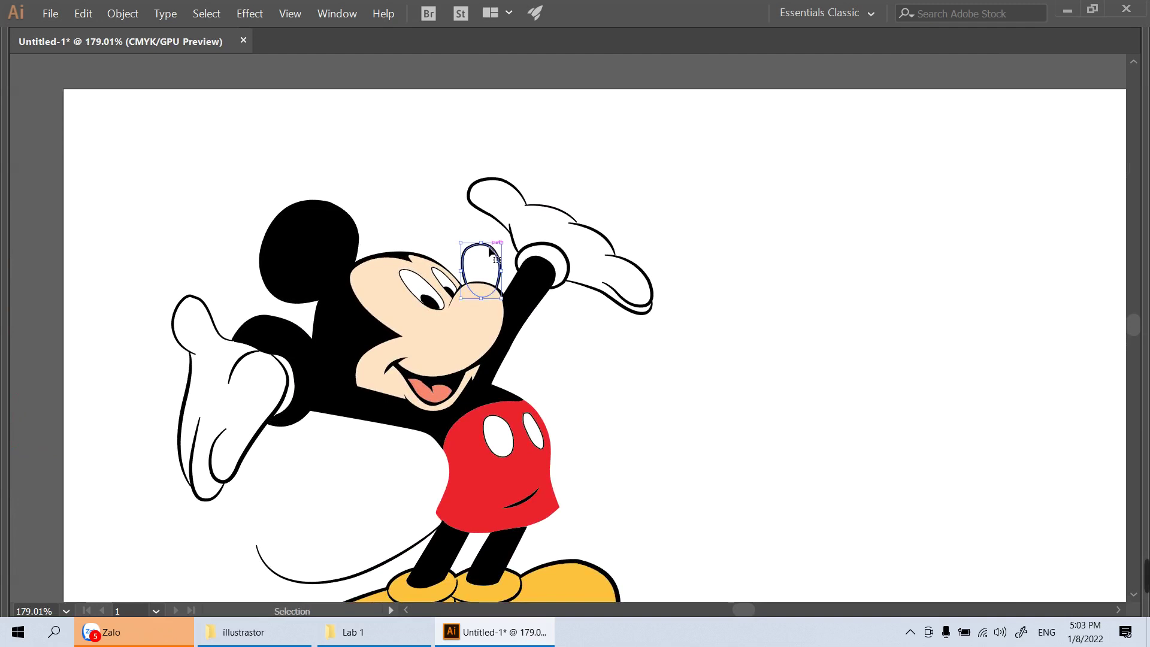
key(i)
click(479, 323)
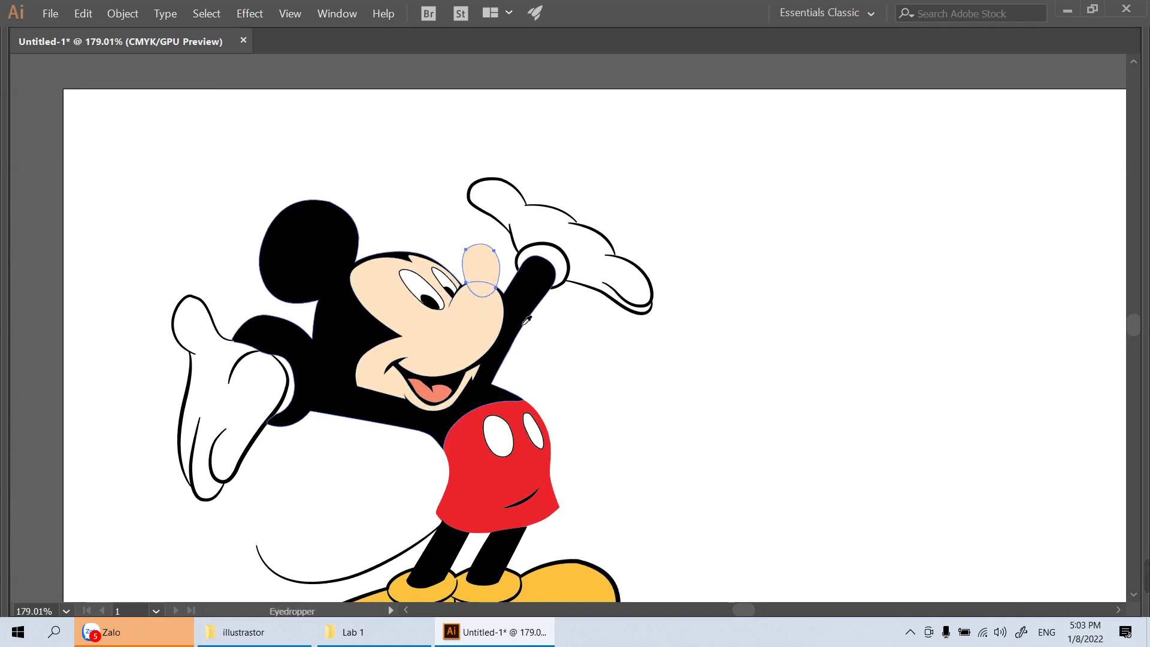
key(v)
click(667, 329)
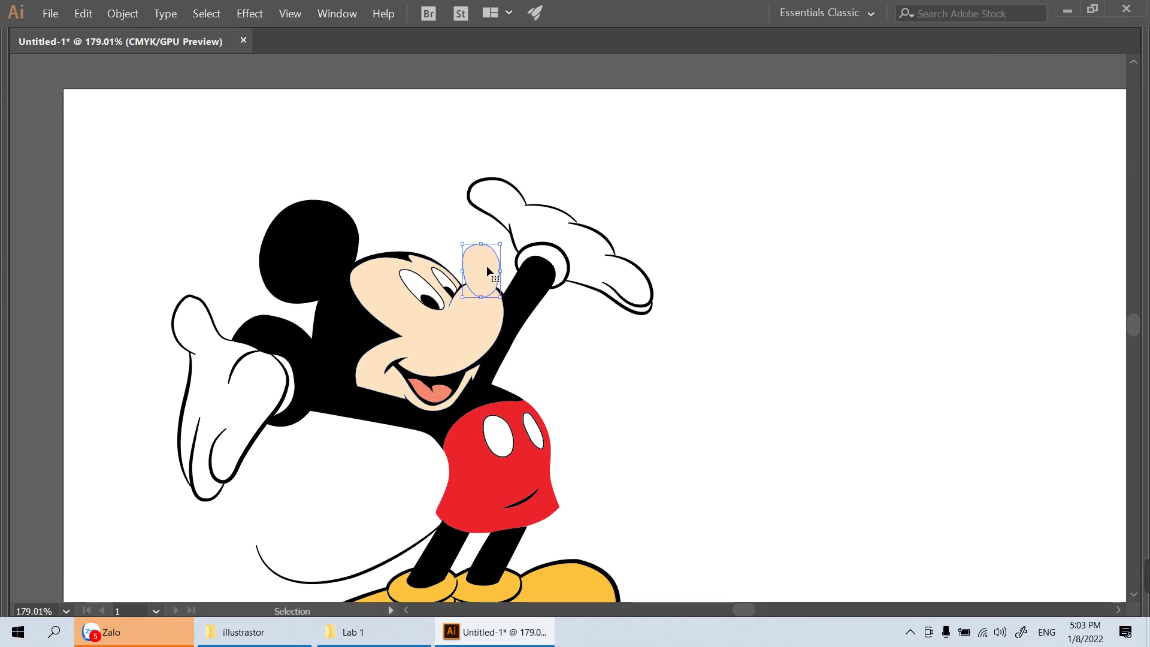
key(i)
click(525, 290)
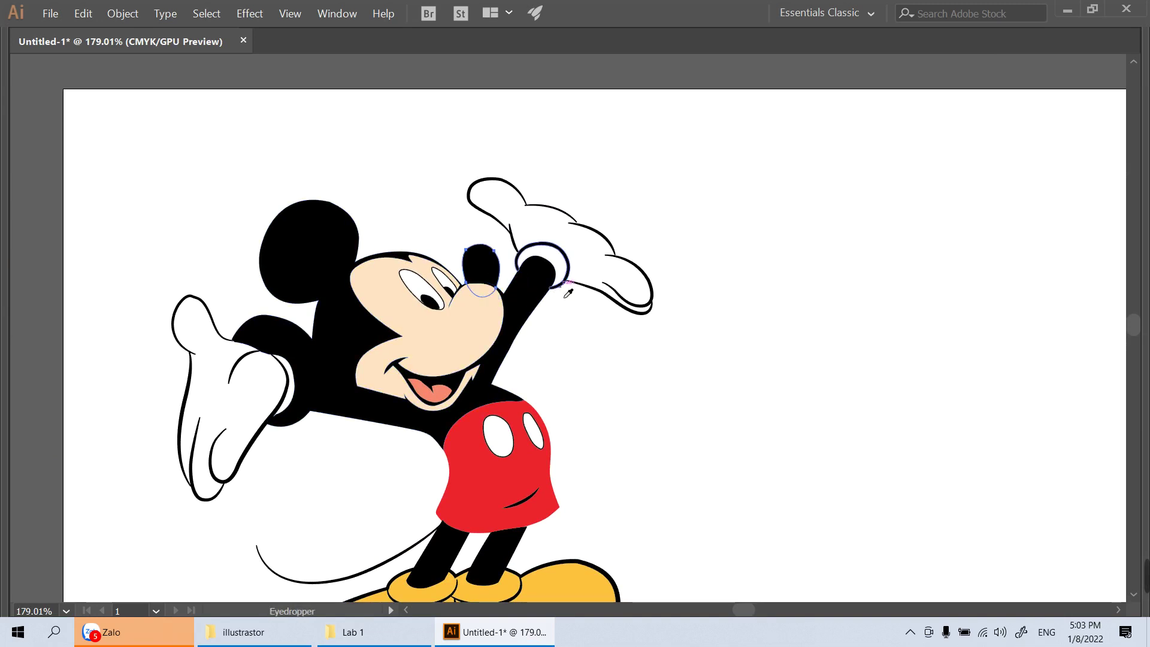
key(ctrl+shift+bracketright)
key(v)
click(800, 309)
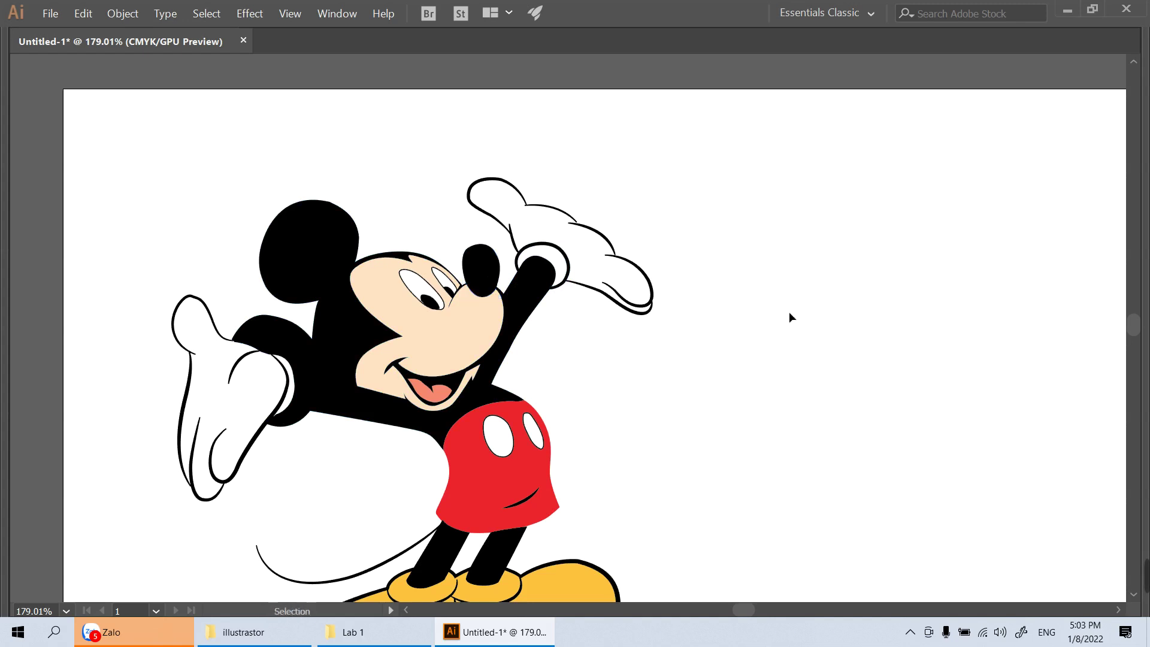
Zoom out to the whole artboard, then back in on the finished Mickey
key(ctrl+1)
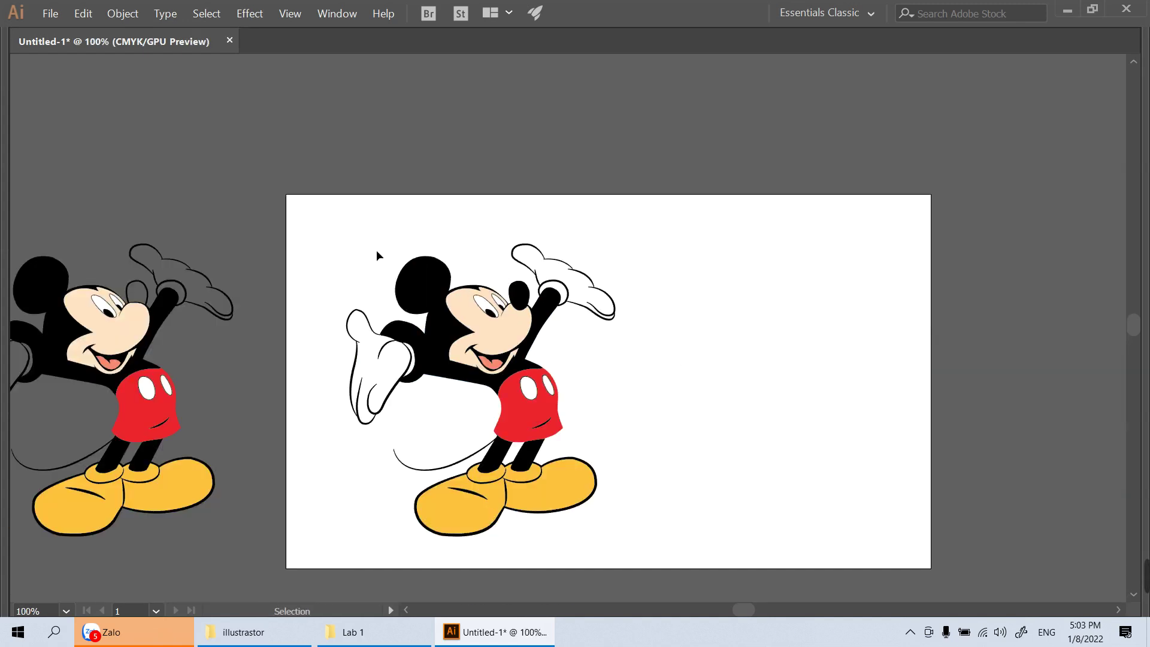
mouse_move(688, 343)
mouse_down()
mouse_move(770, 392)
mouse_move(711, 377)
mouse_up()
alt+scroll(719, 389, up, 2)
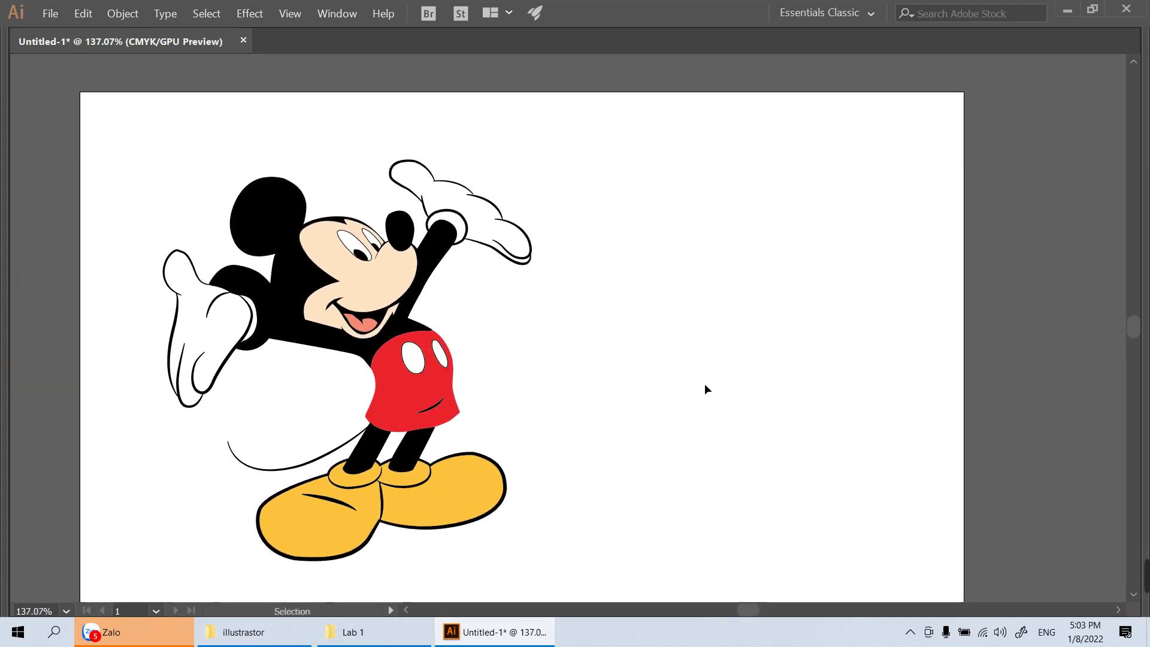